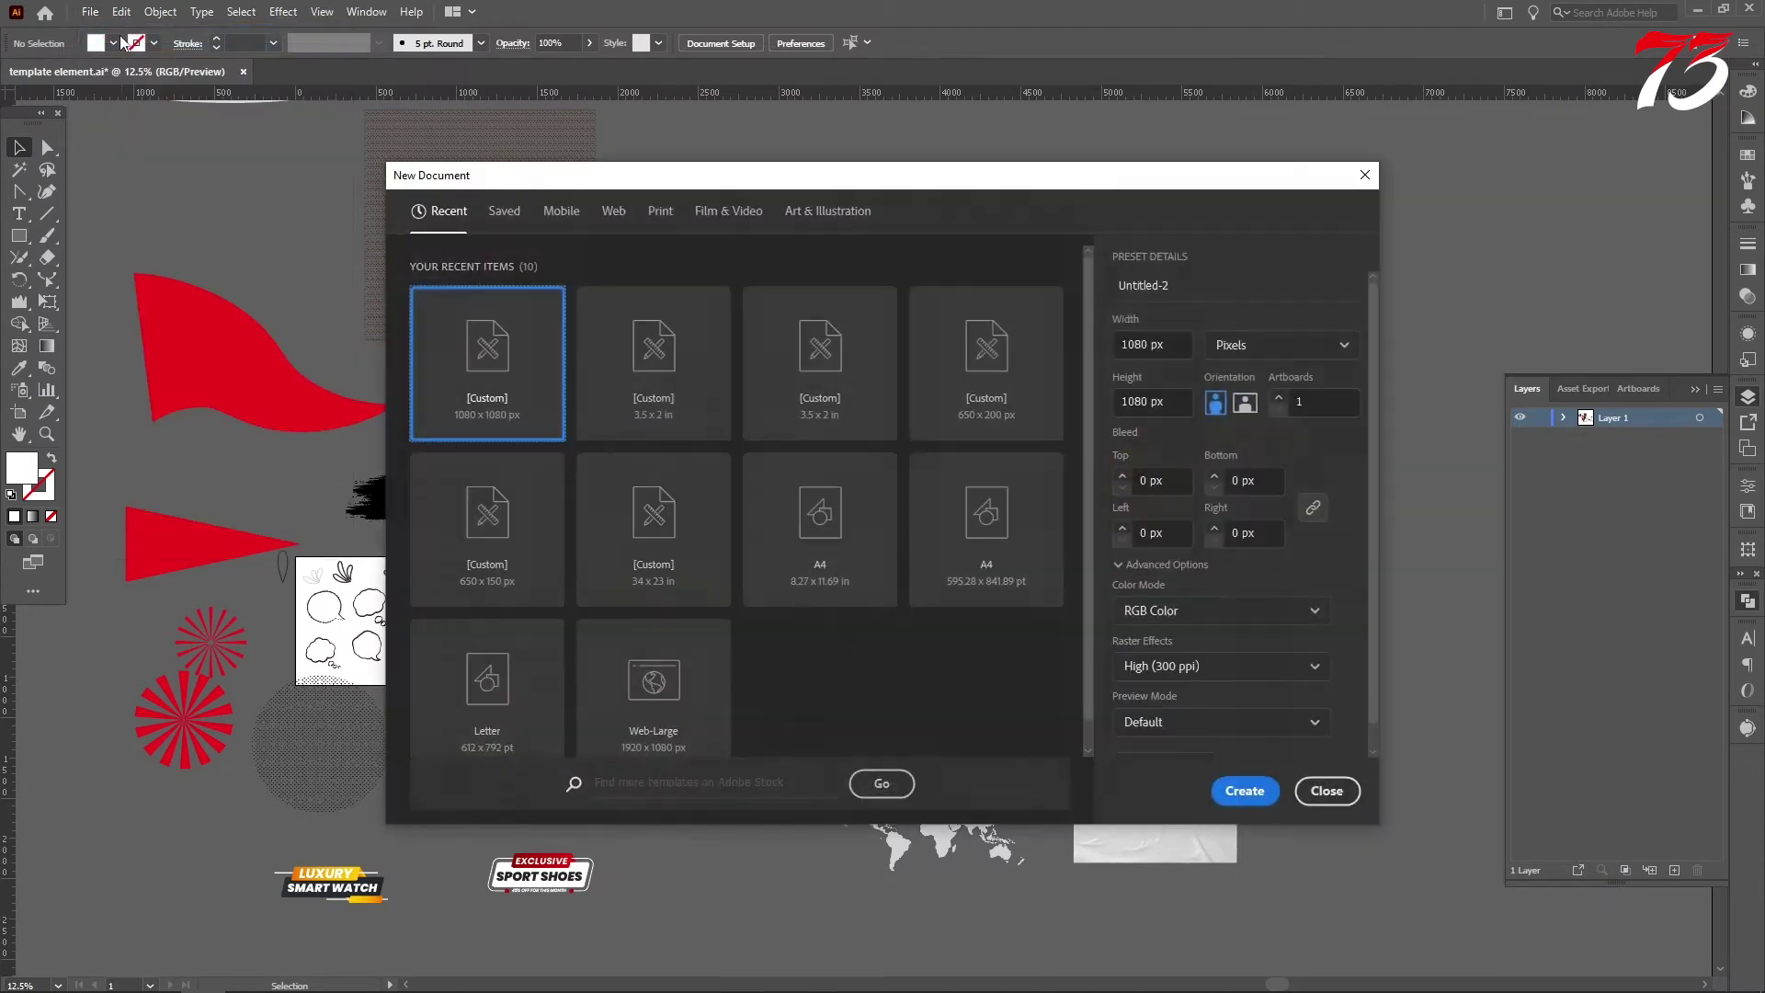
# Create a 1080 × 1080 px document in RGB colour and add a 50 × 50 px square to its artboard.
pyautogui.click(1243, 790)
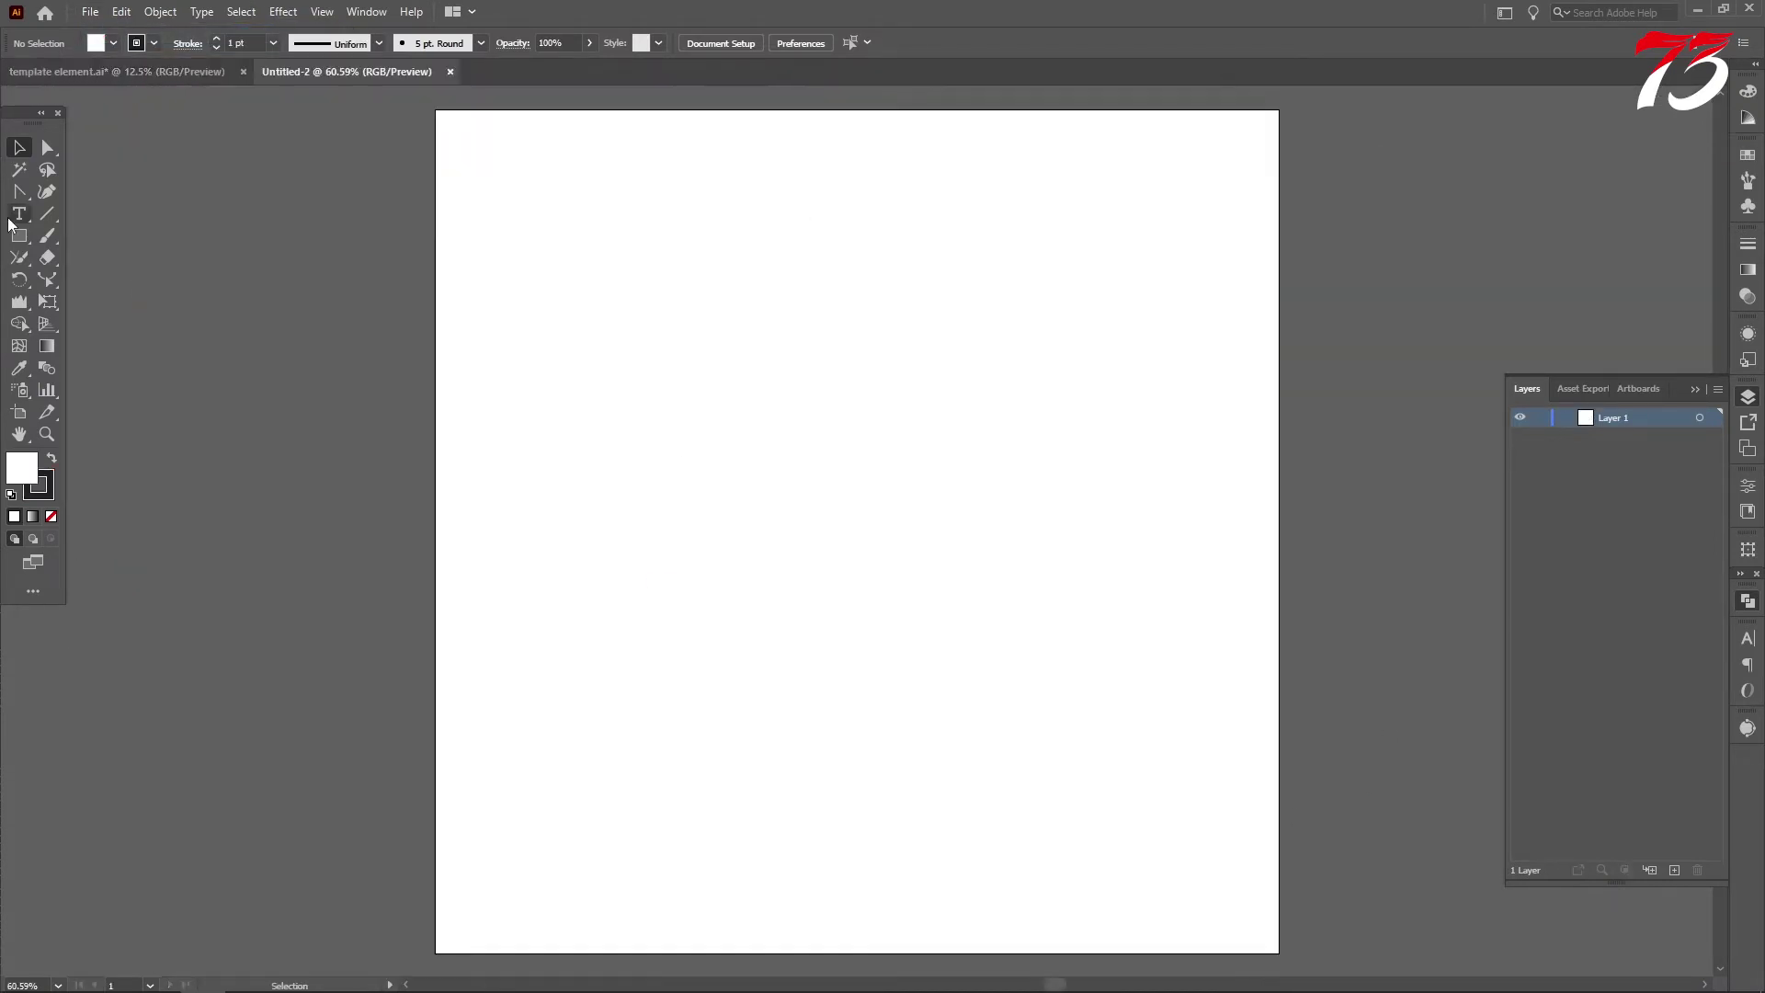
pyautogui.click(19, 235)
pyautogui.click(776, 296)
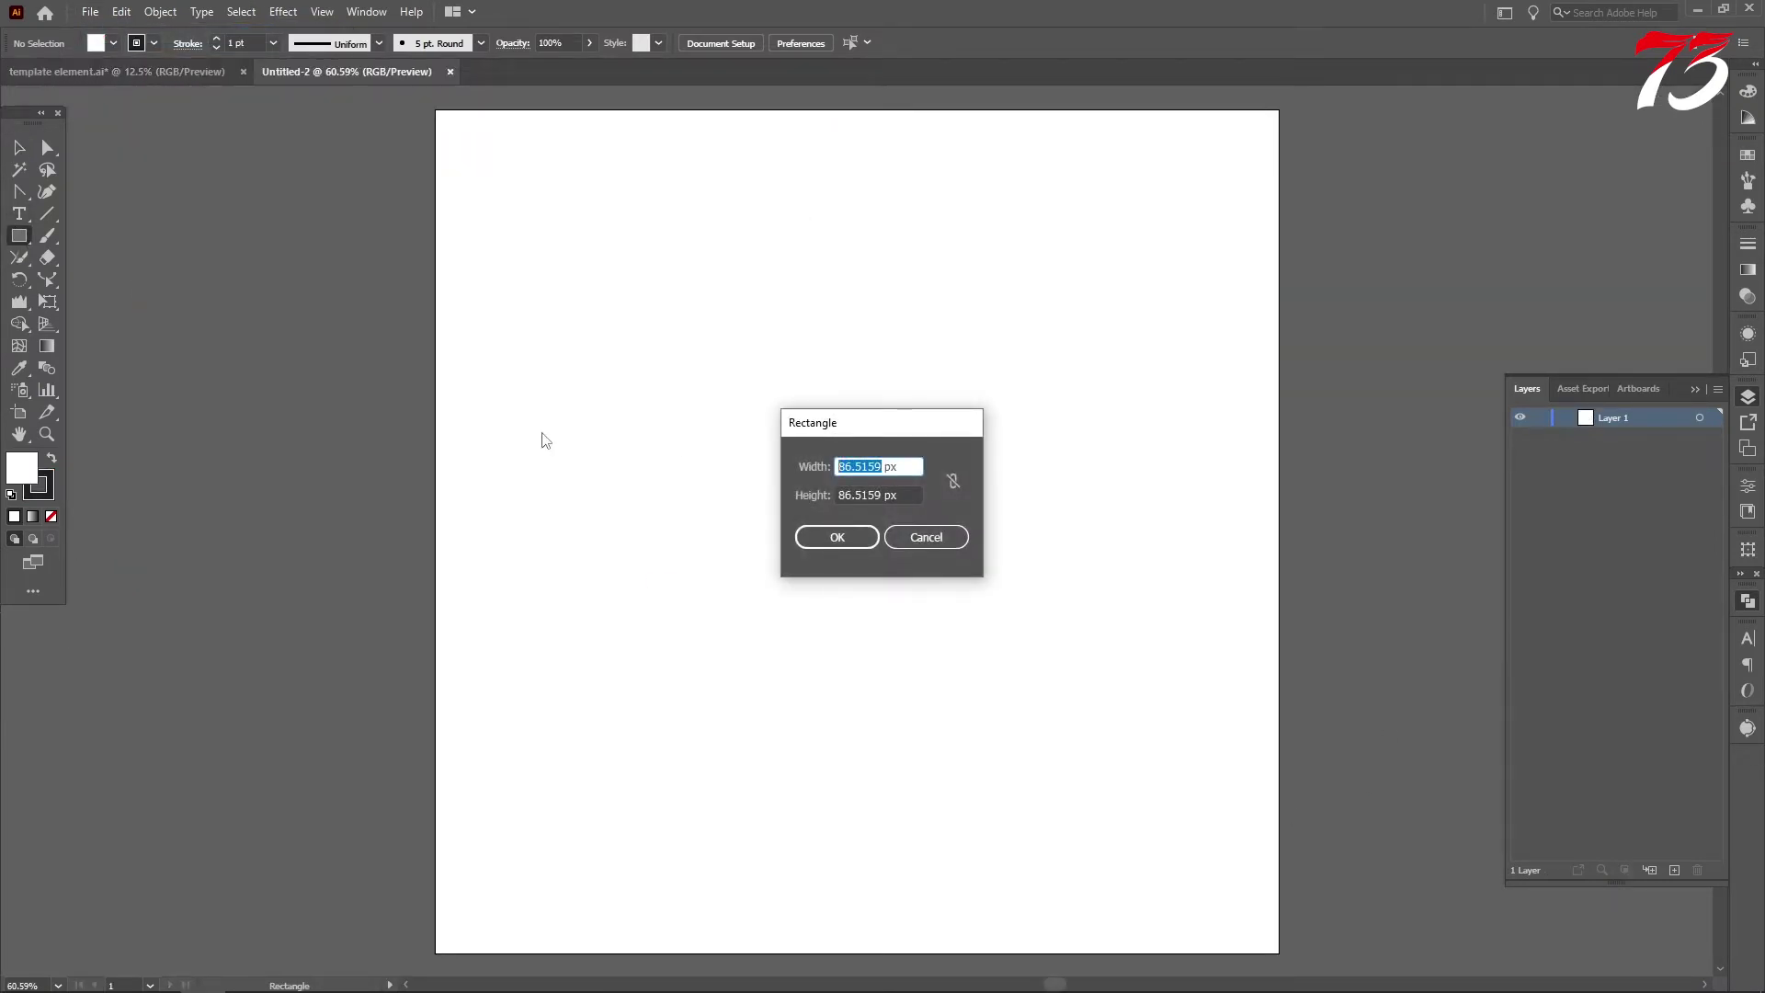
pyautogui.press('Tab')
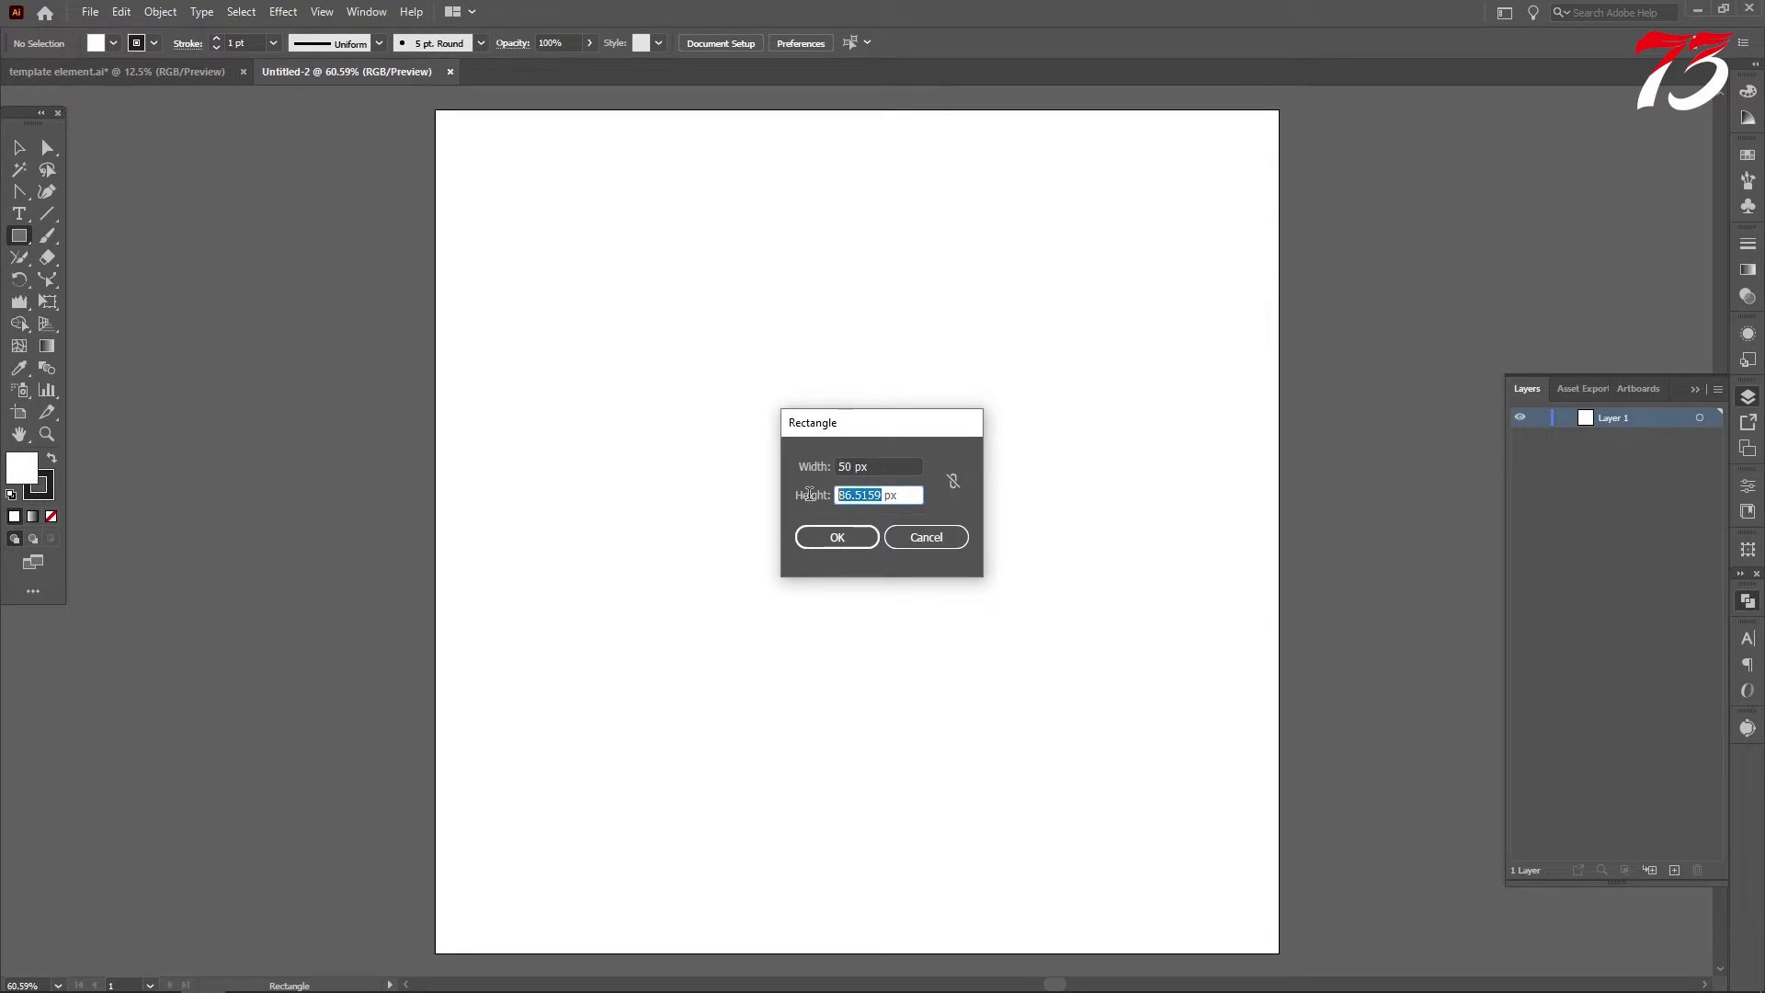
pyautogui.press('Return')
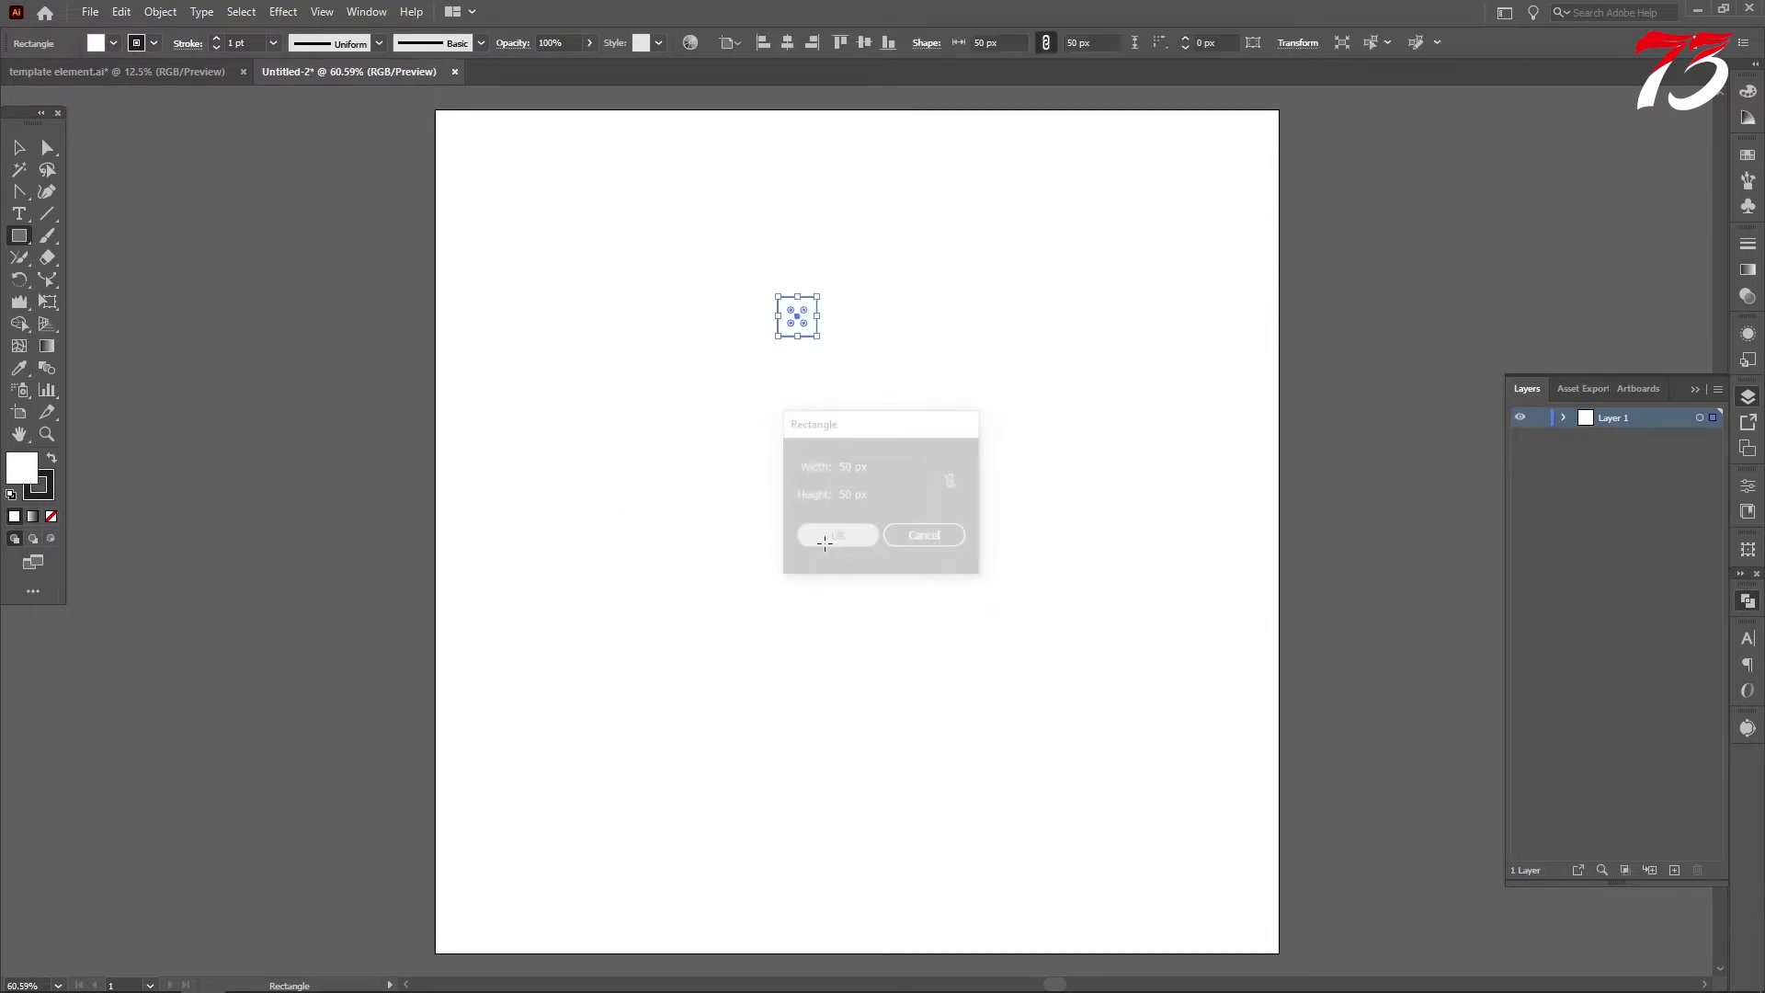
# Fill the small square with red and remove its stroke.
pyautogui.click(113, 43)
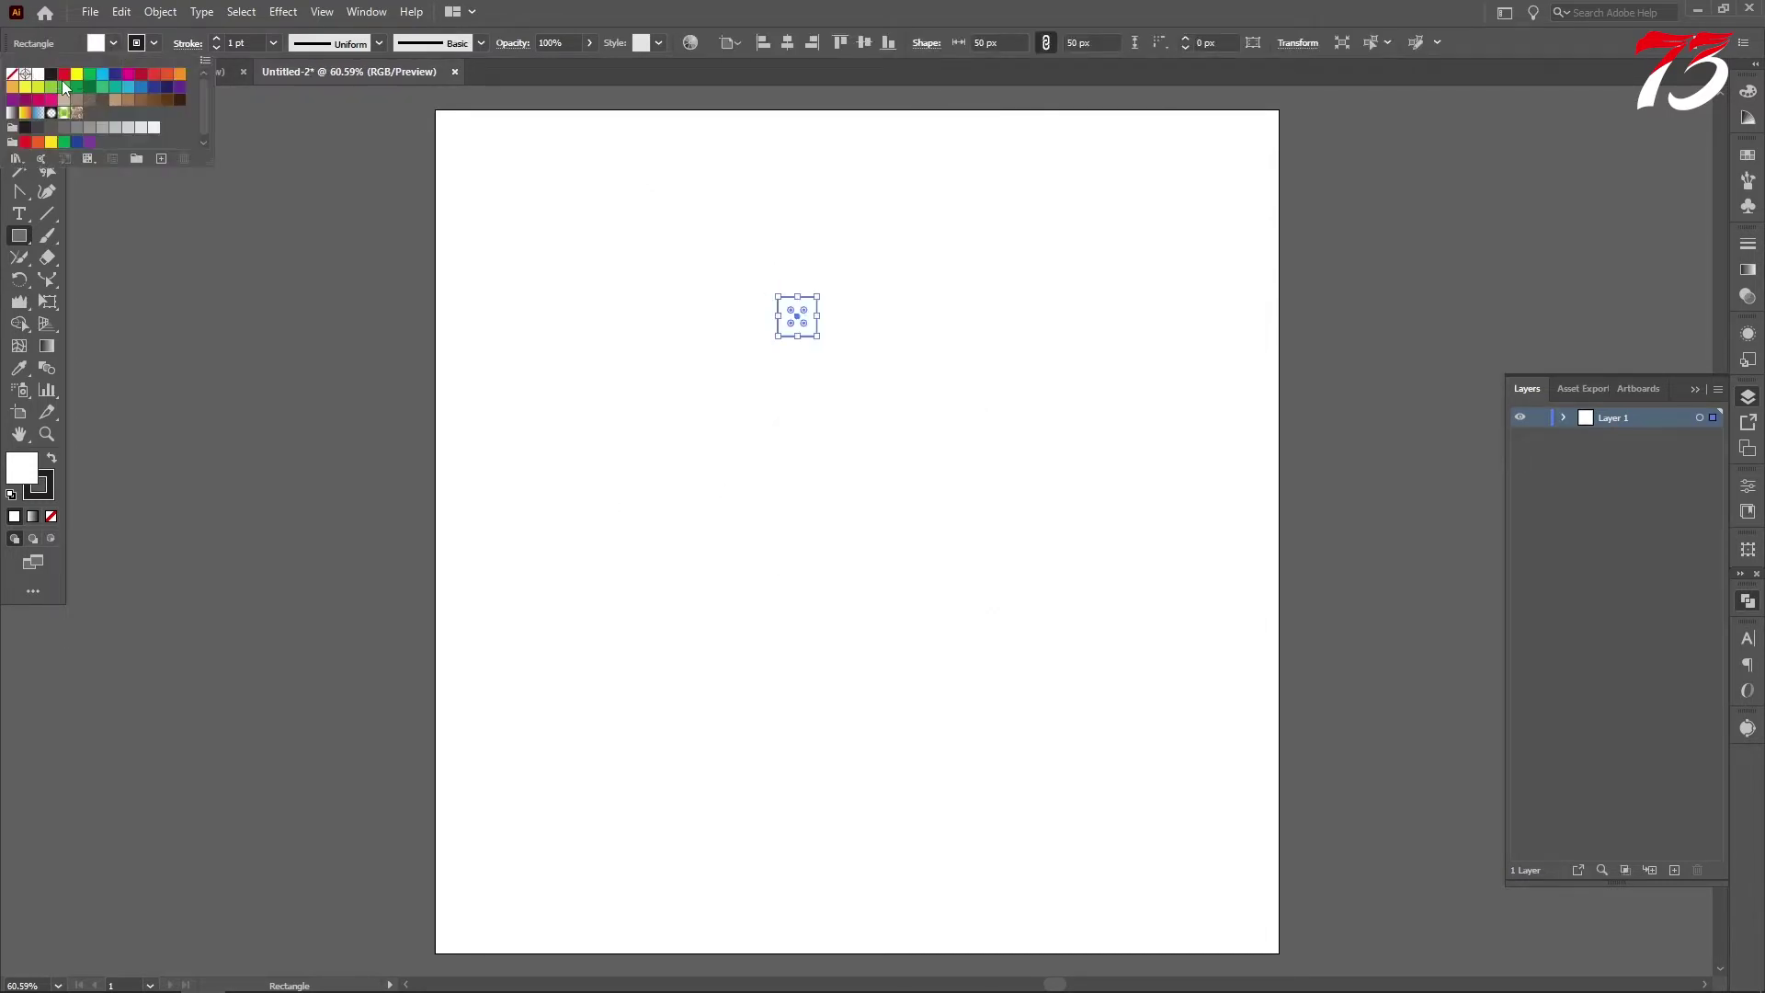
pyautogui.click(64, 74)
pyautogui.click(157, 46)
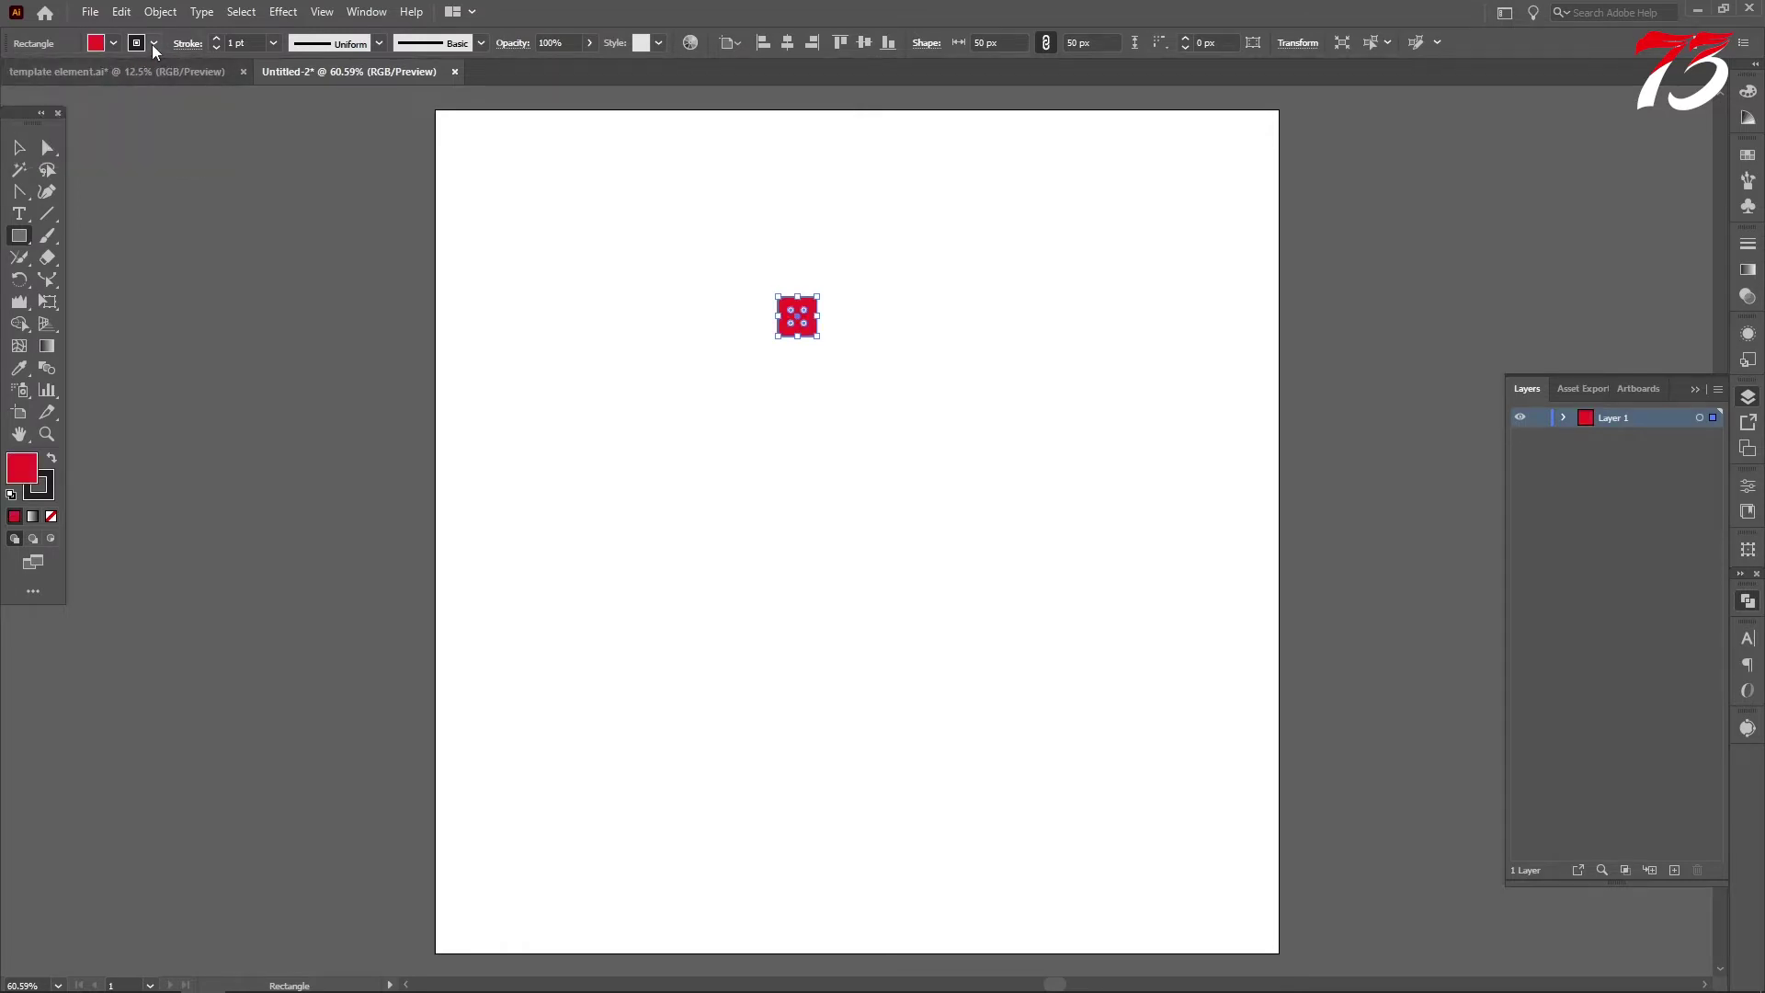
pyautogui.click(154, 44)
pyautogui.click(12, 74)
pyautogui.click(122, 190)
# Align the red square to the top-left corner of the artboard.
pyautogui.click(20, 147)
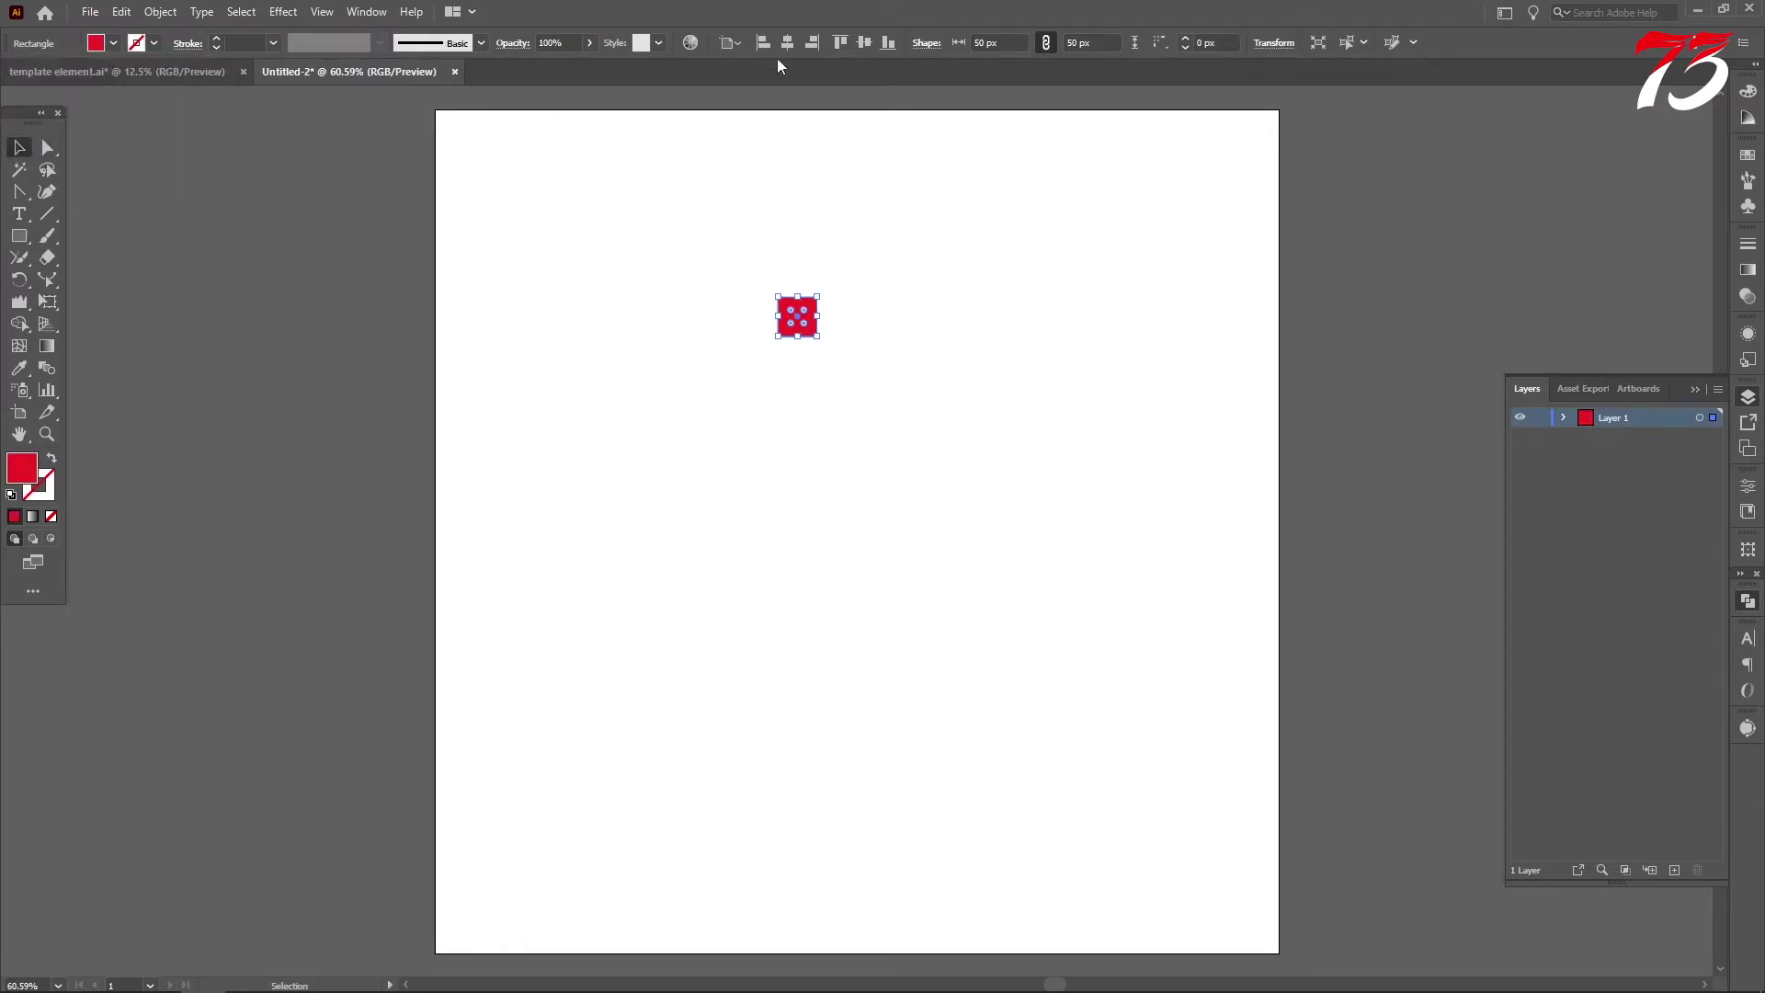
pyautogui.click(763, 42)
pyautogui.click(840, 43)
pyautogui.click(410, 196)
# Duplicate the red square and align the copy to the bottom-right corner of the artboard.
pyautogui.scroll(-2, 438, 201)
pyautogui.moveTo(449, 163); pyautogui.dragTo(794, 455)
pyautogui.click(888, 42)
pyautogui.click(811, 42)
pyautogui.click(911, 327)
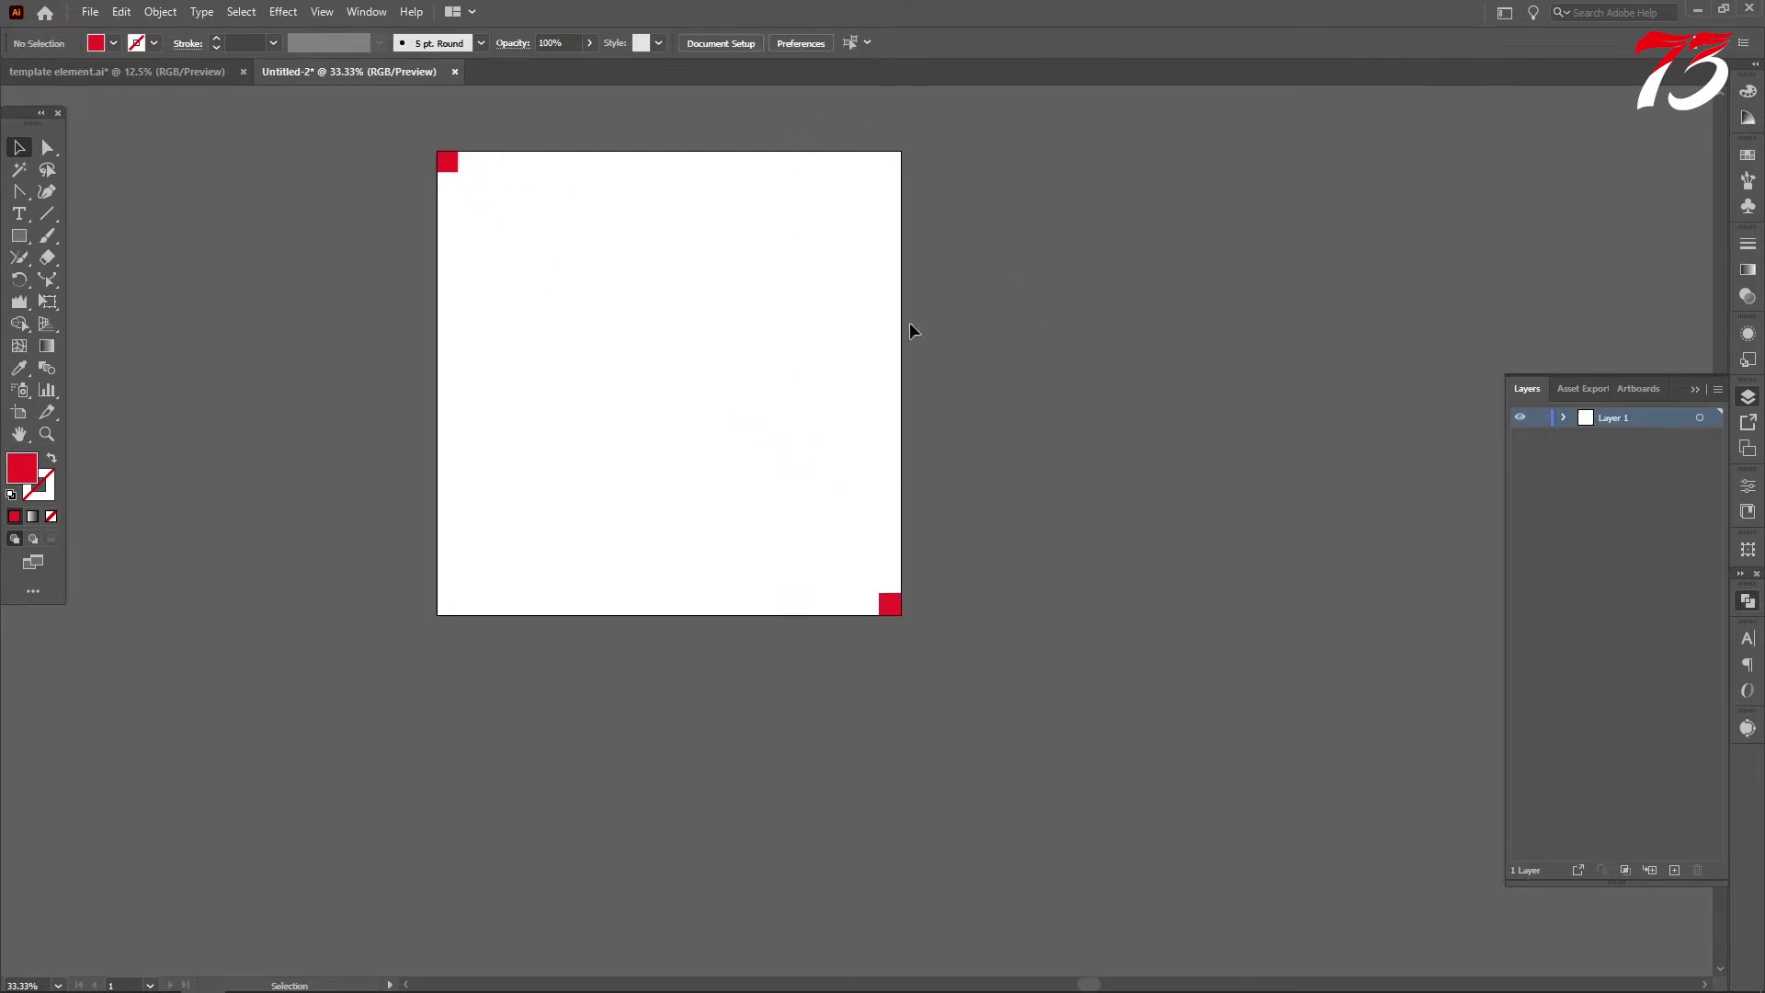
# Show the rulers and place horizontal and vertical guides along the inner edges of the top-left square.
pyautogui.scroll(7, 445, 154)
pyautogui.scroll(1, 469, 281)
pyautogui.hotkey('ctrl', 'r')
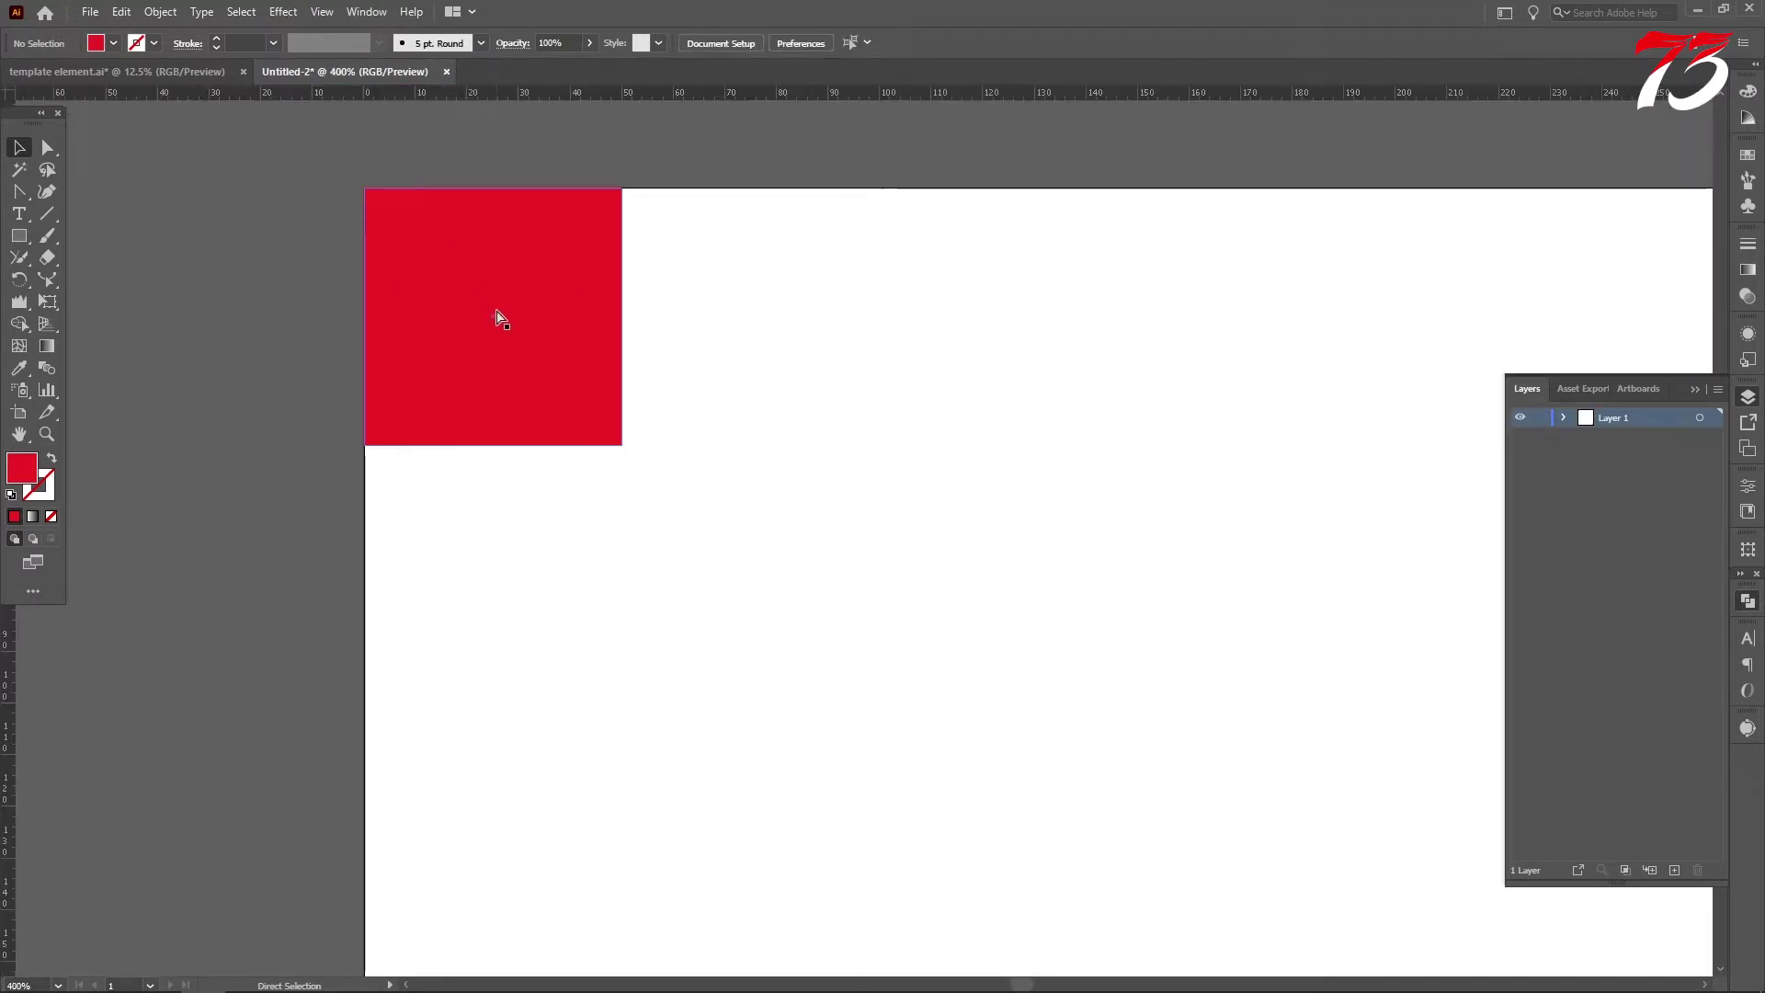
pyautogui.moveTo(747, 94); pyautogui.dragTo(660, 447)
pyautogui.press('alt')
# Place horizontal and vertical guides along the inner edges of the bottom-right square.
pyautogui.scroll(-5, 660, 447)
pyautogui.scroll(-3, 552, 434)
pyautogui.scroll(6, 882, 634)
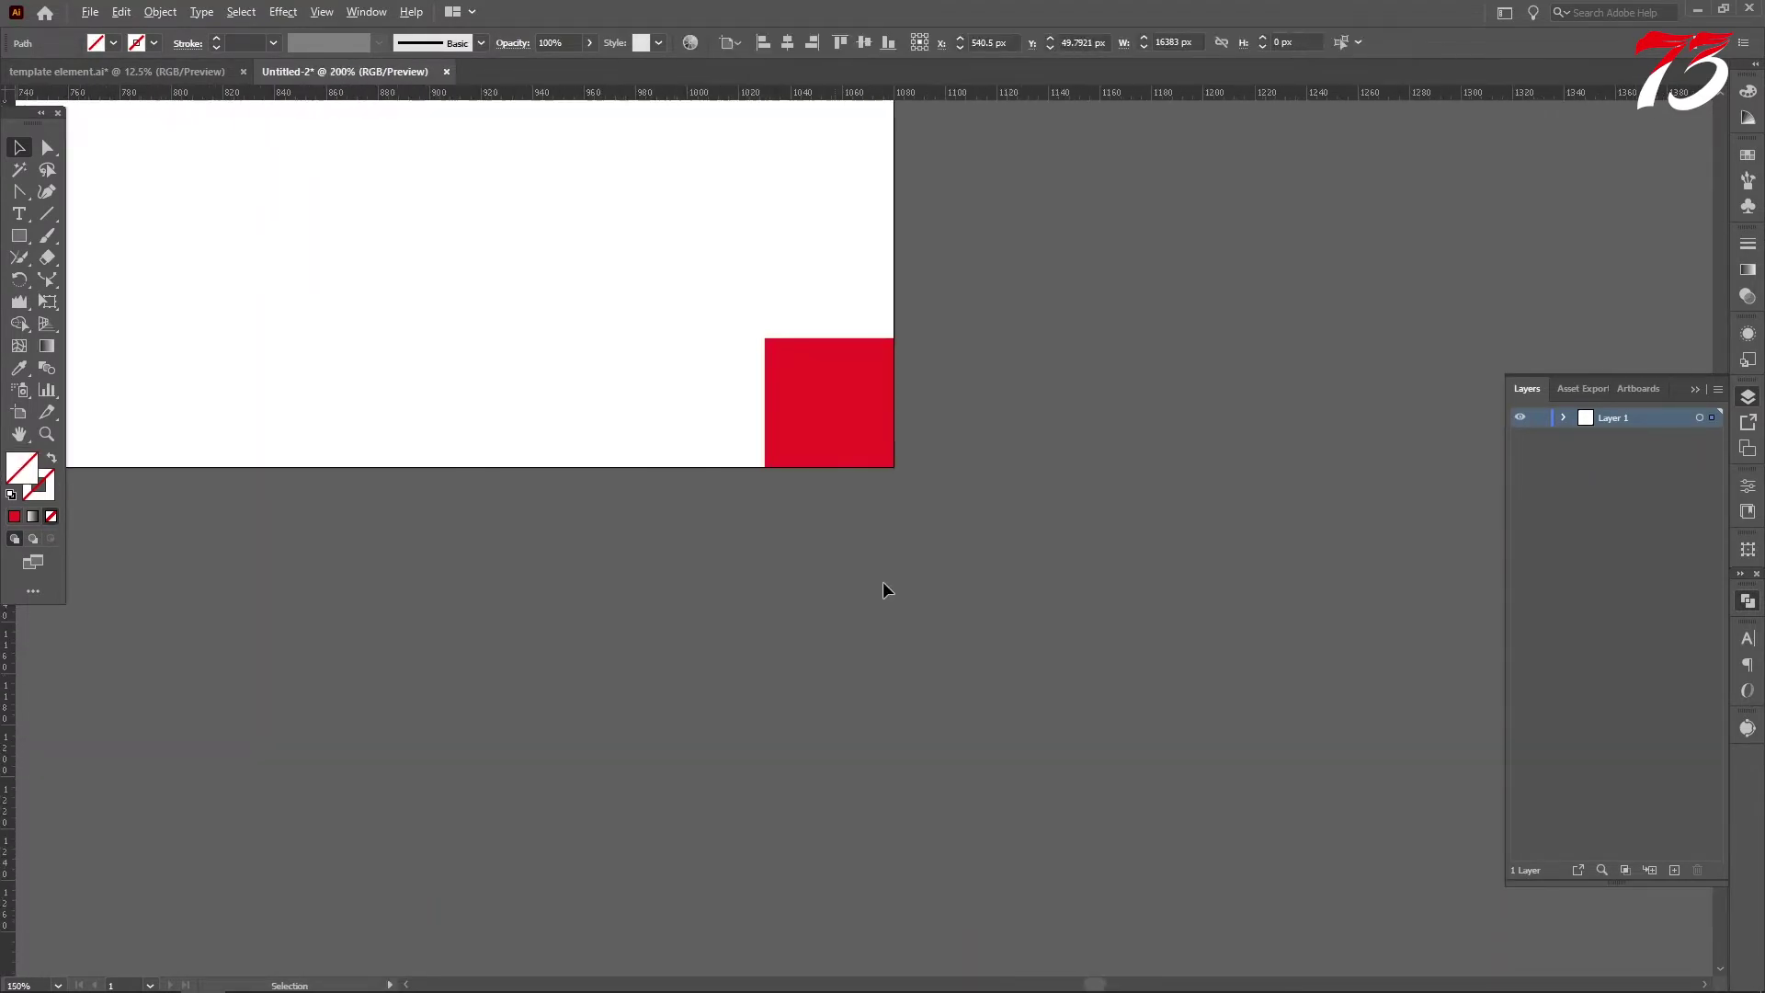
pyautogui.moveTo(823, 104); pyautogui.dragTo(736, 317)
pyautogui.press('alt')
# Delete both red corner squares, keeping only the margin guides.
pyautogui.click(918, 425)
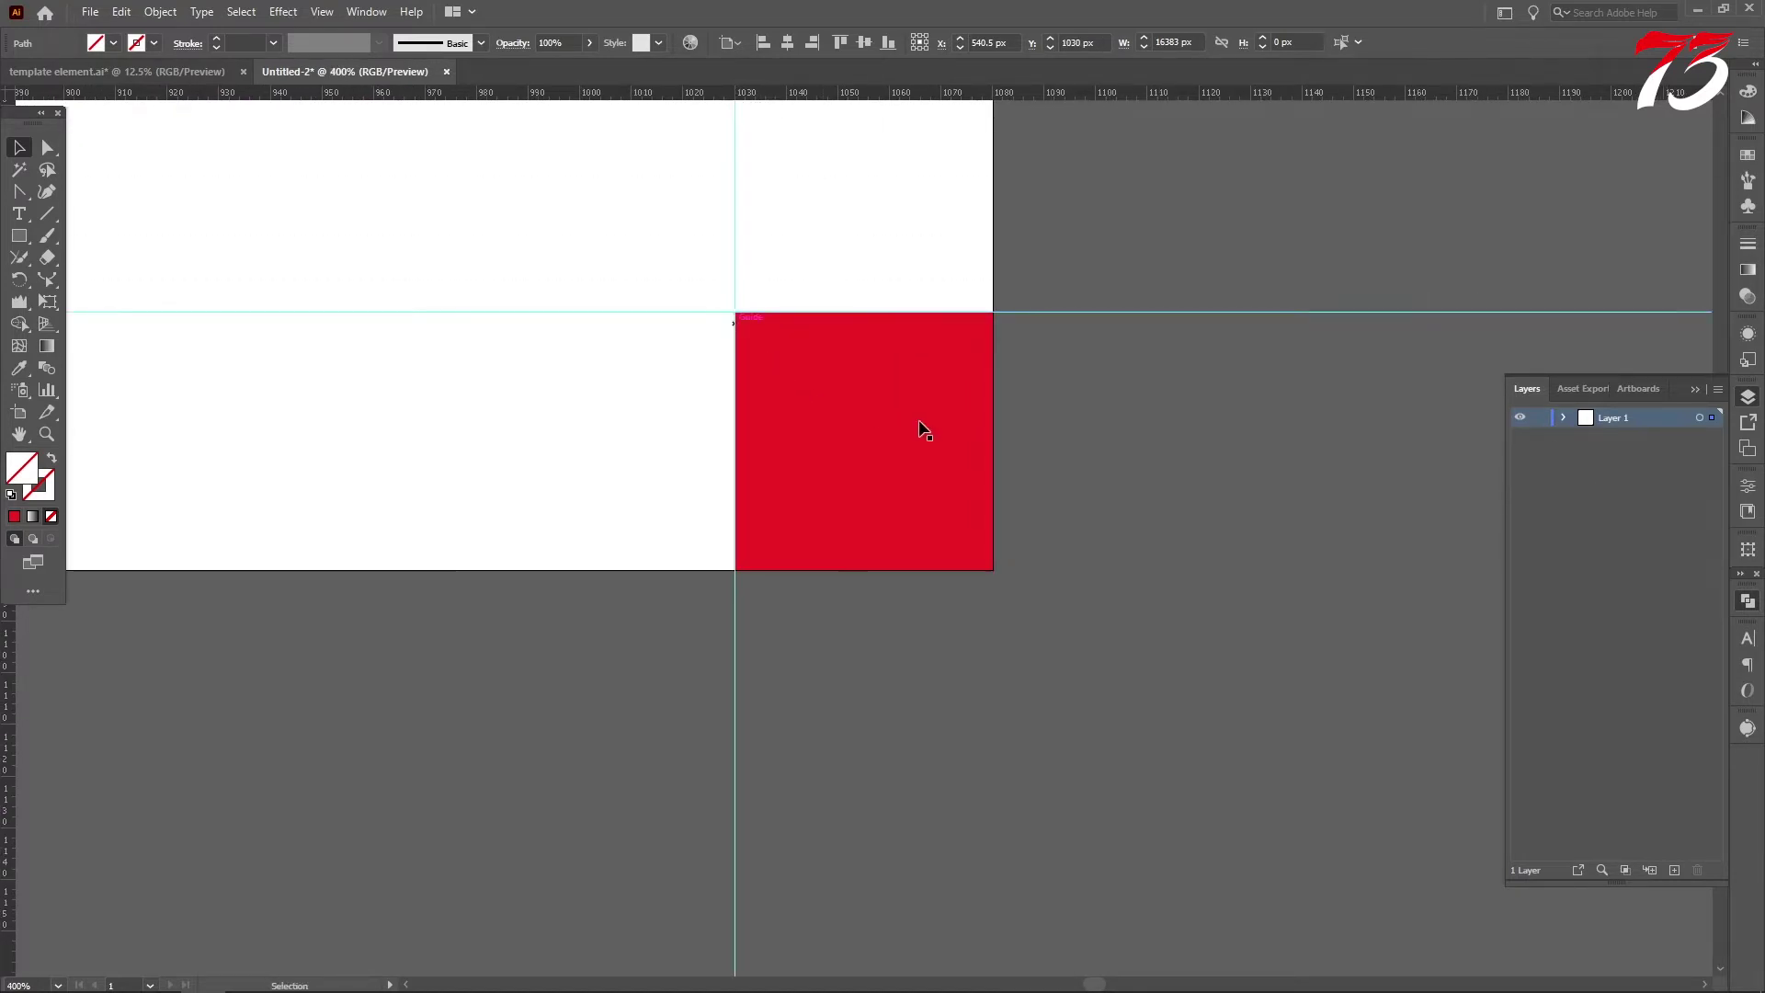
pyautogui.scroll(-6, 918, 426)
pyautogui.press('Delete')
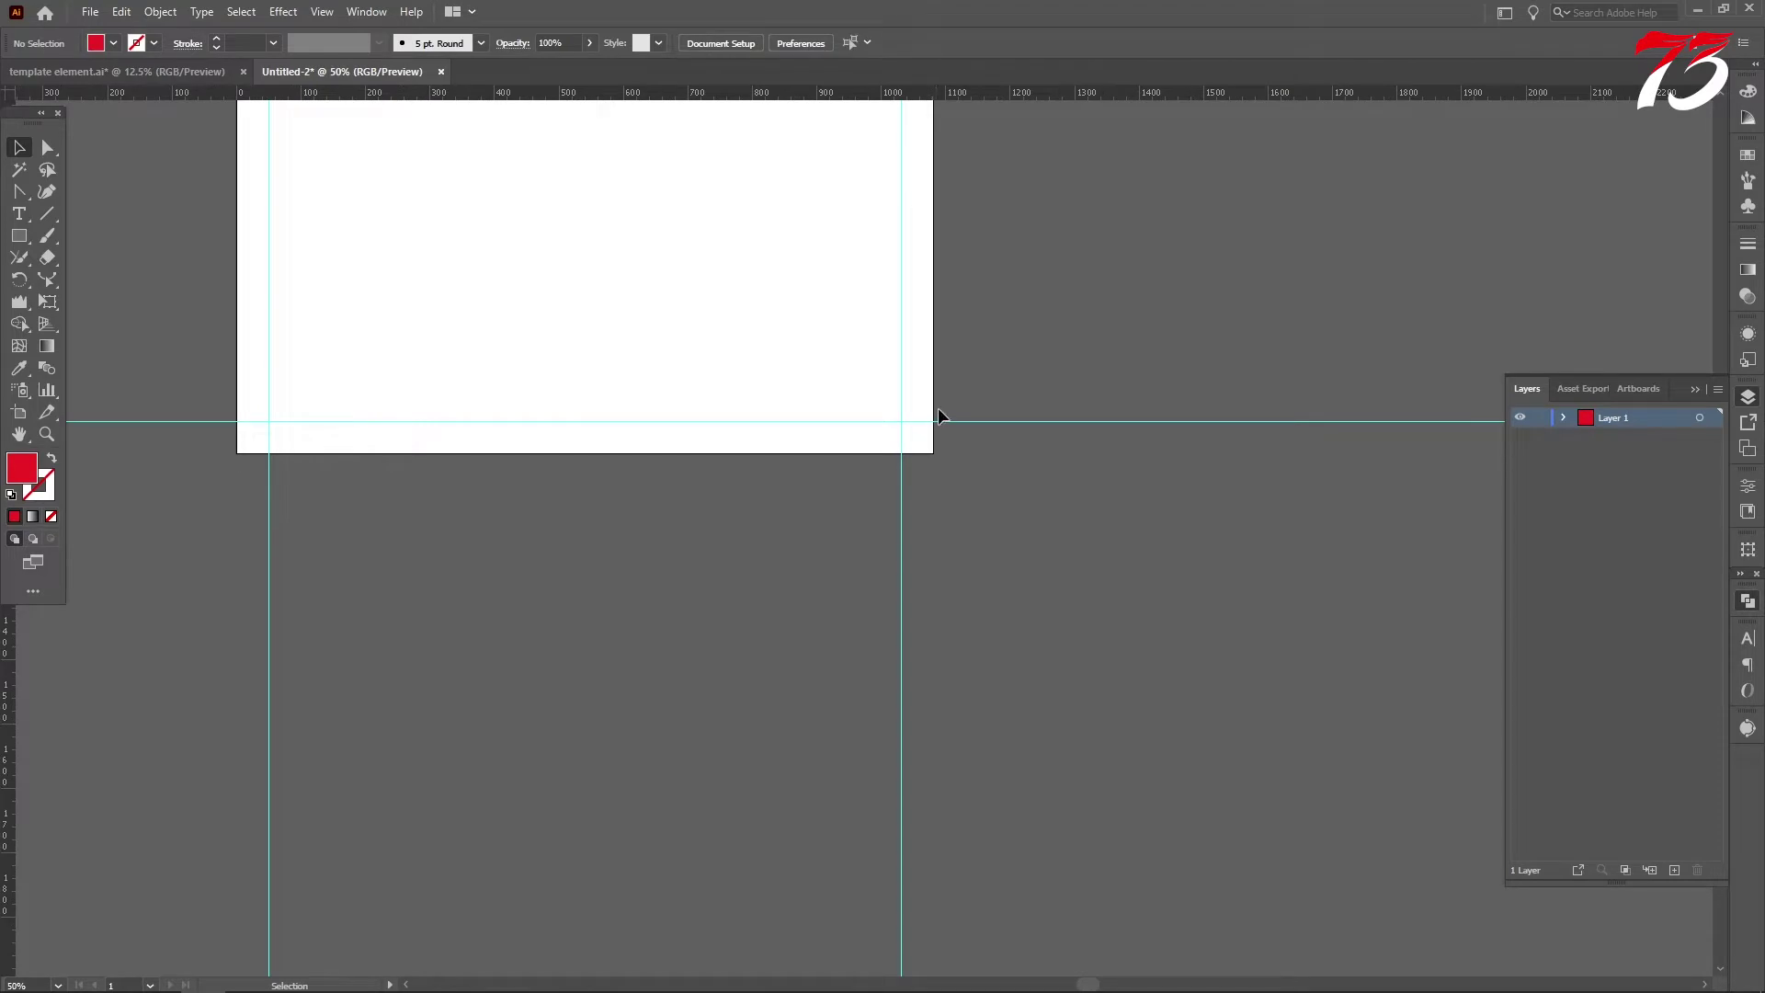
pyautogui.scroll(-3, 749, 414)
pyautogui.scroll(8, 780, 327)
pyautogui.click(780, 327)
pyautogui.press('Delete')
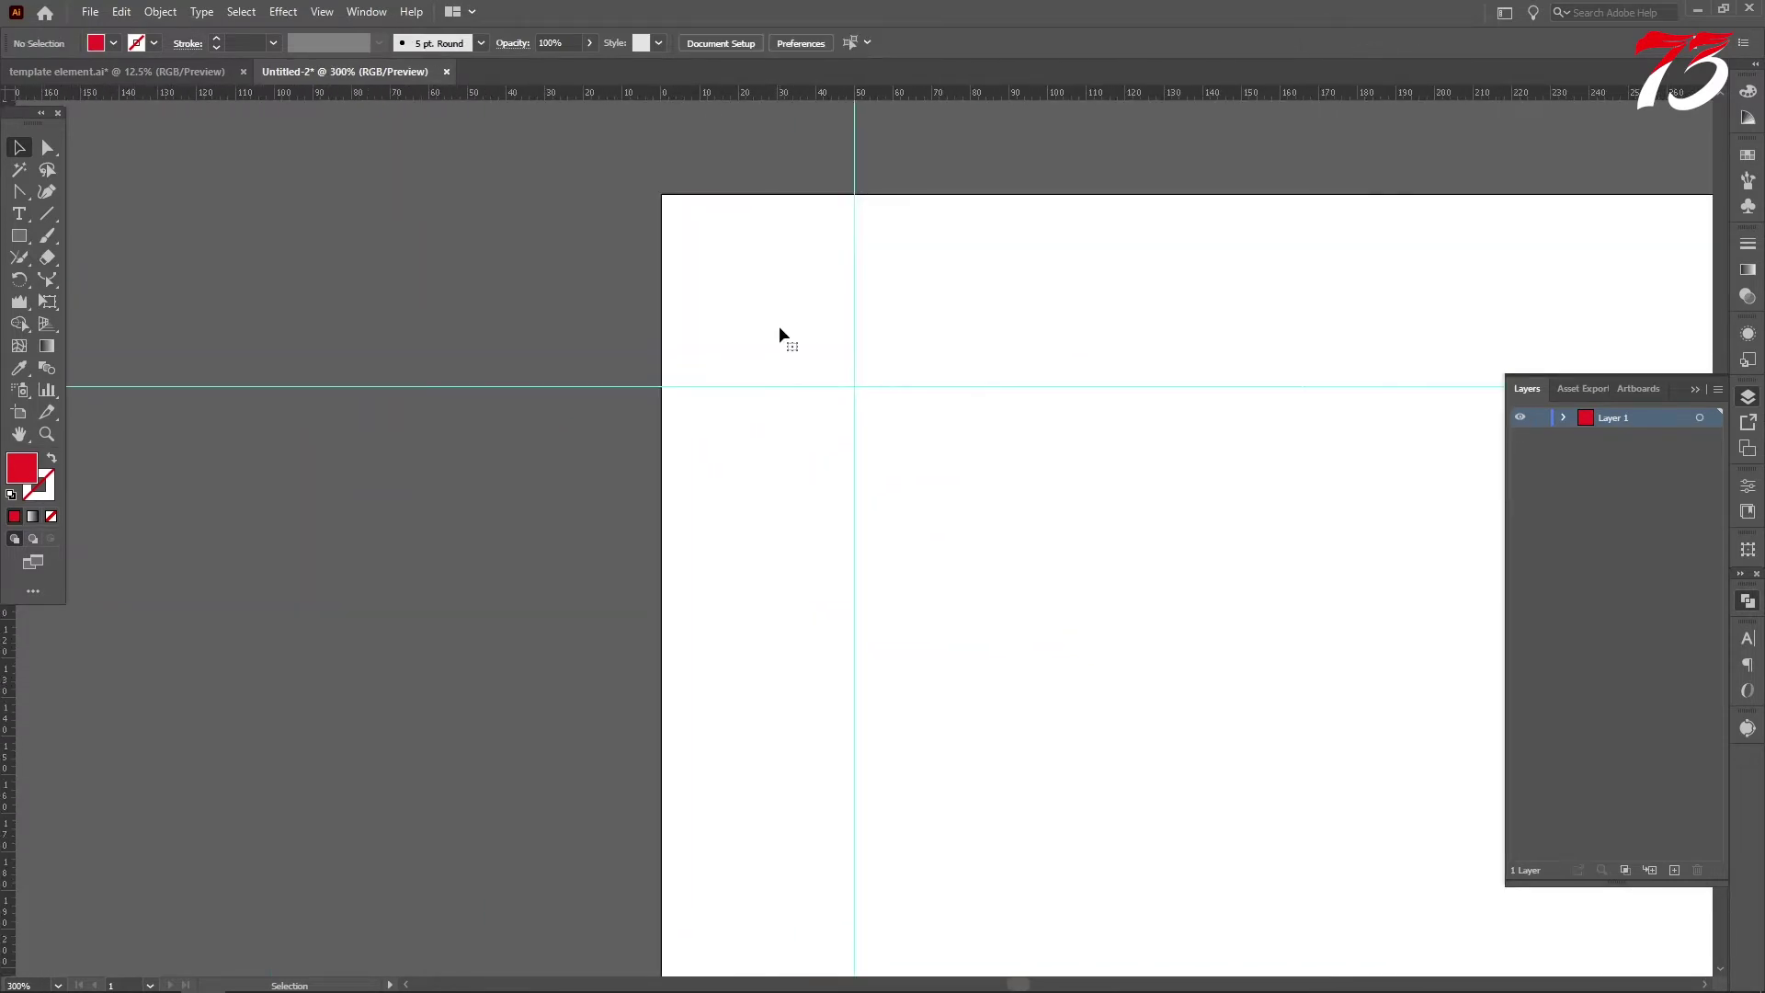
pyautogui.scroll(-5, 636, 355)
pyautogui.scroll(-6, 662, 422)
# Lock Layer 1 containing the guides and add a new layer above it for the artwork.
pyautogui.hotkey('ctrl', 'a')
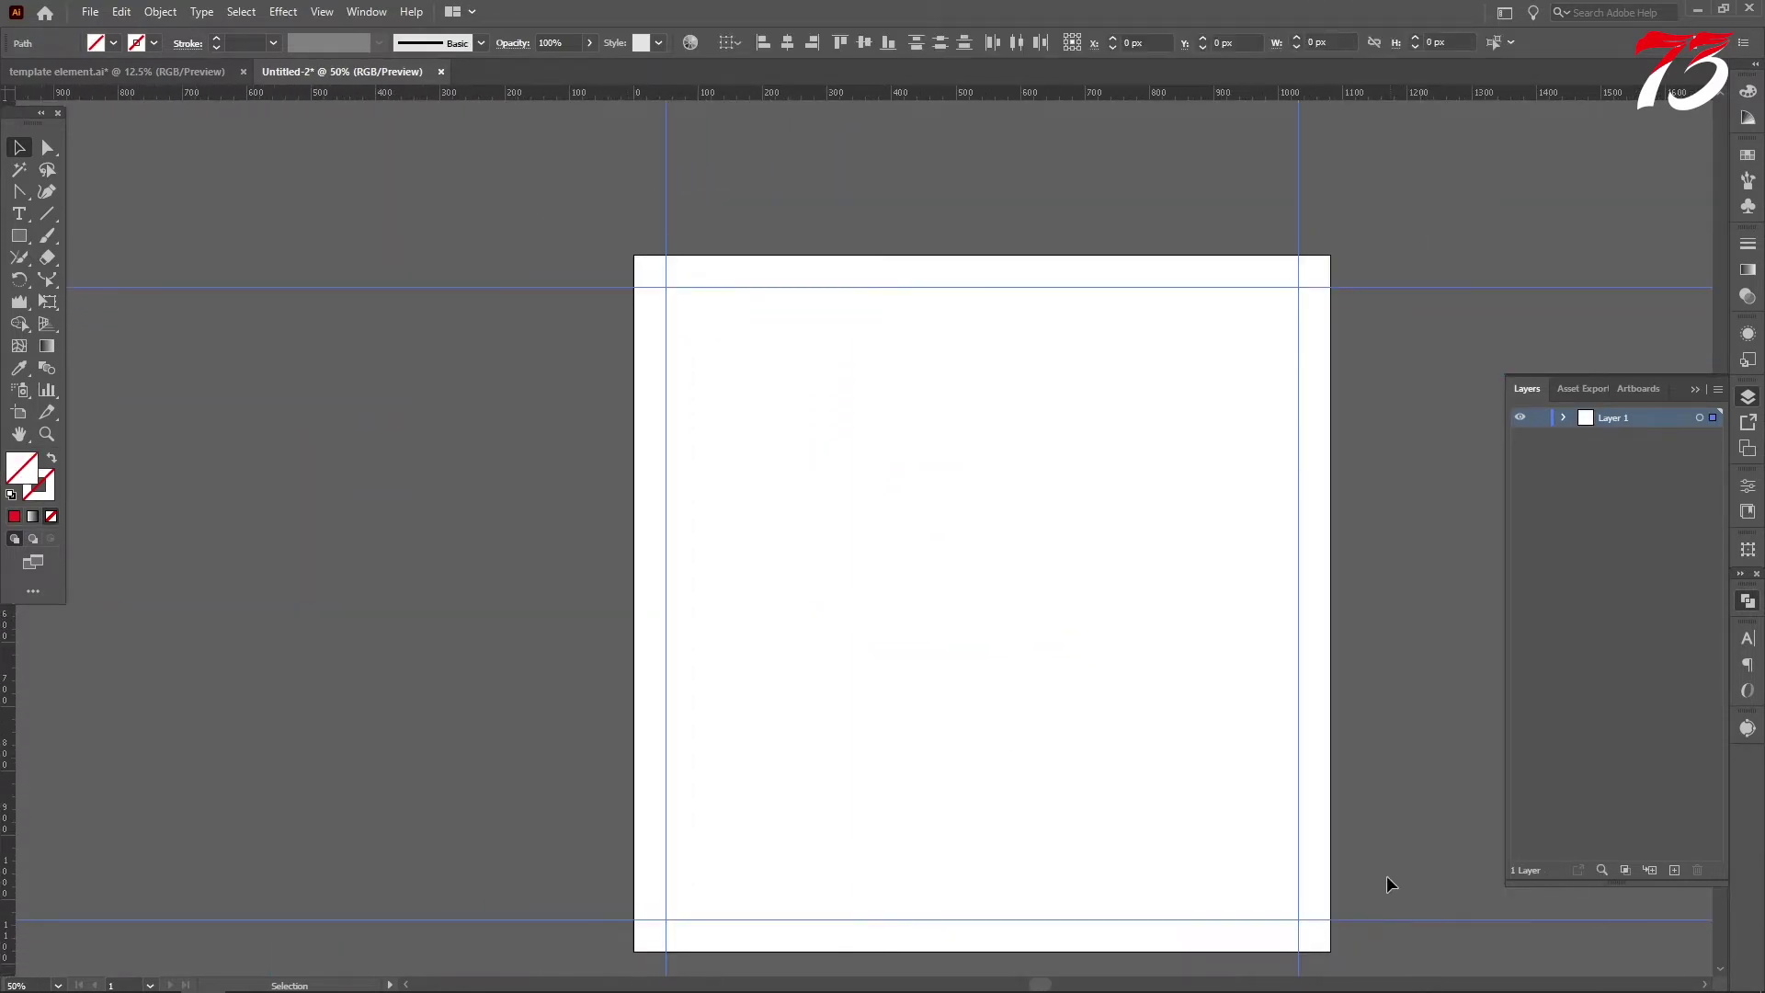
pyautogui.hotkey('ctrl', 'shift', 'a')
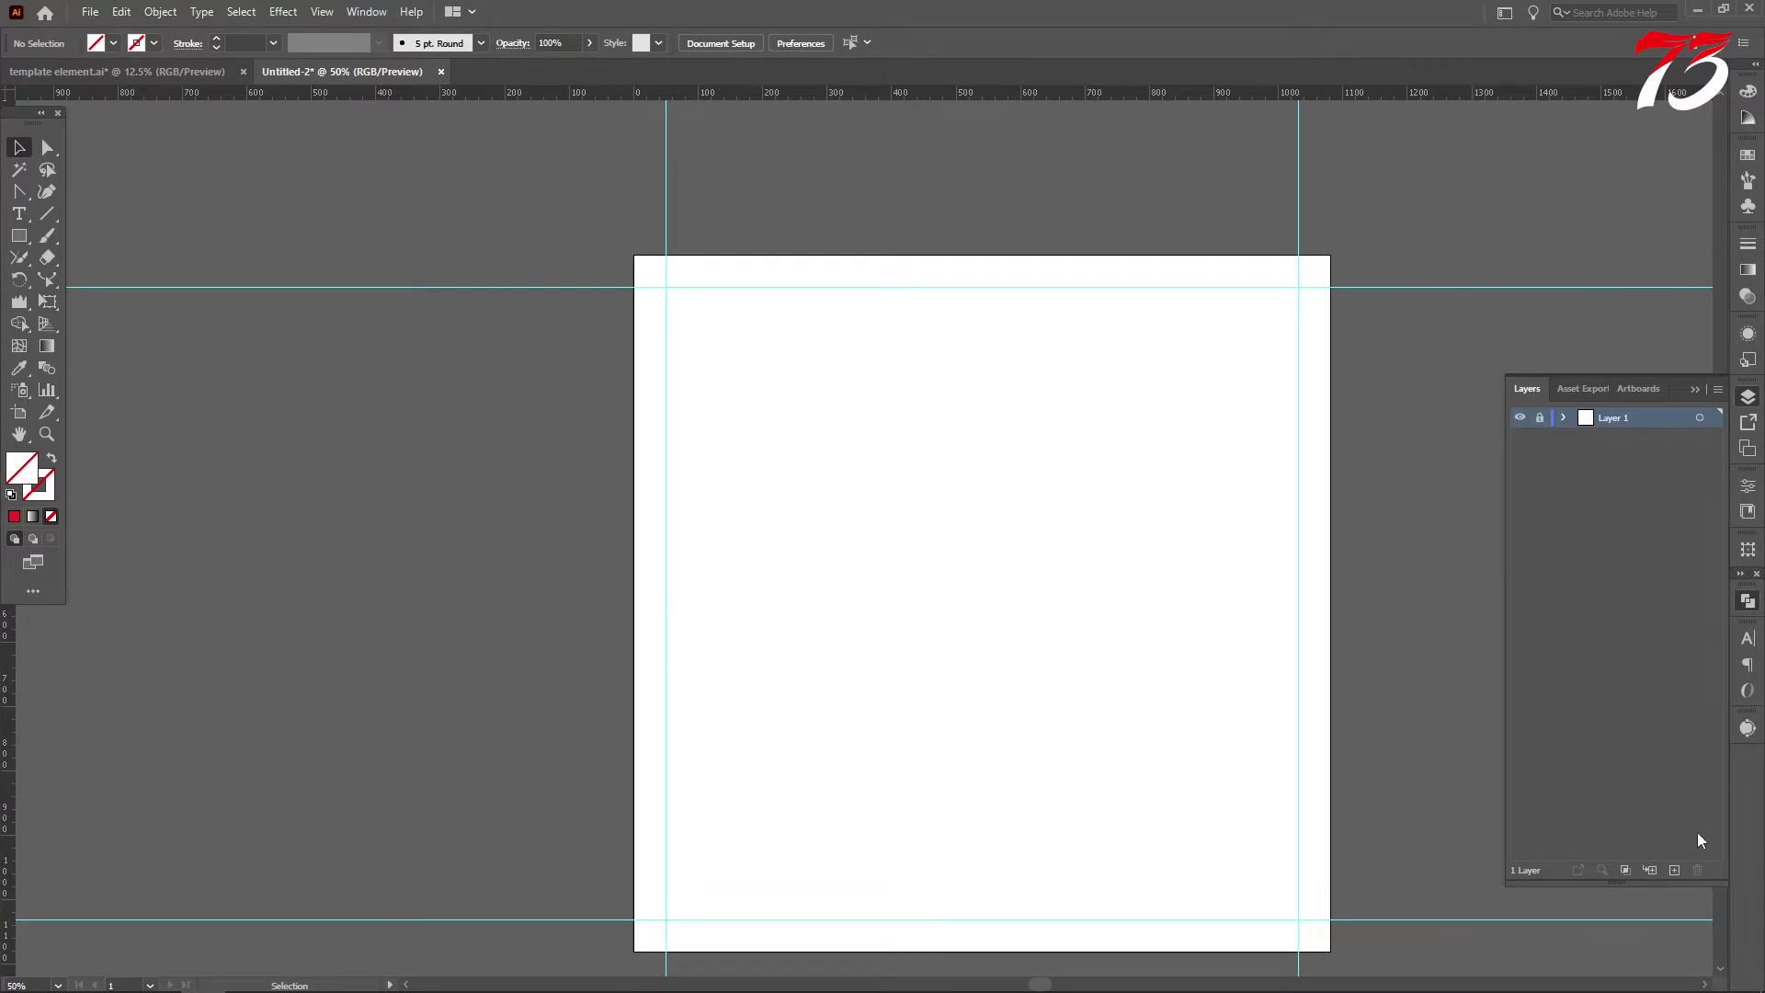
pyautogui.click(1674, 869)
# Copy the sunburst, coffee cup image and colour swatches from the template element document into the new document.
pyautogui.click(145, 72)
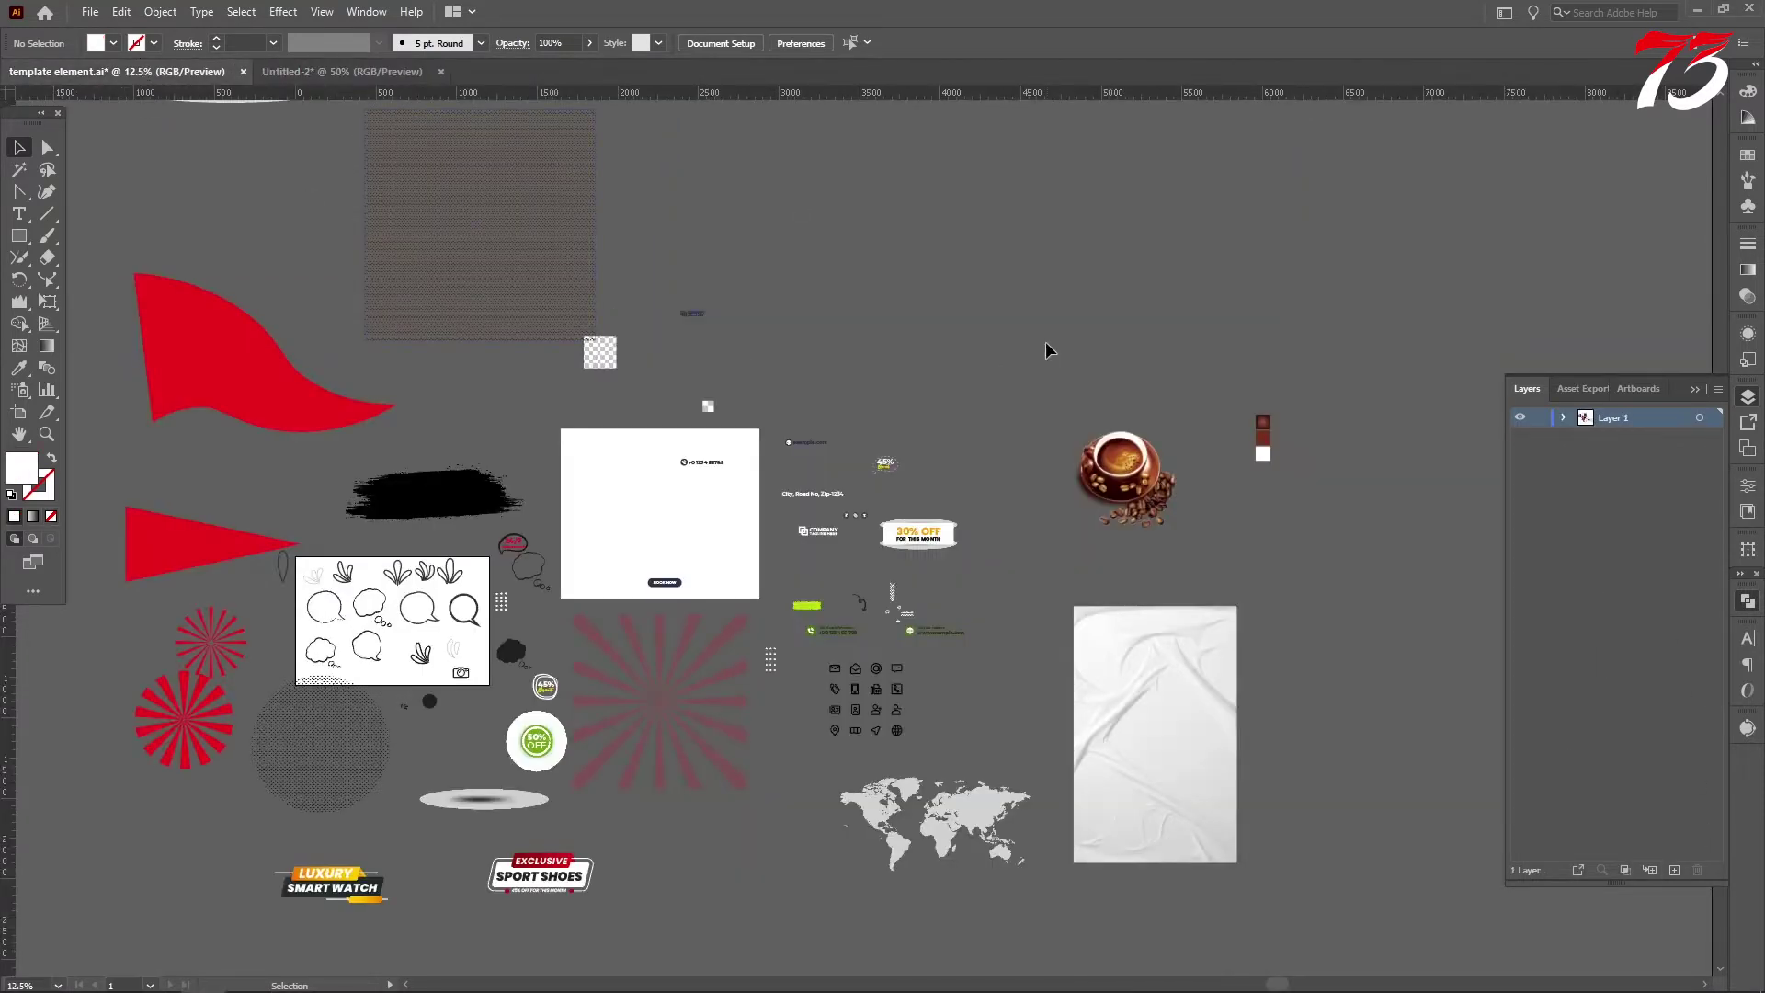
pyautogui.moveTo(1050, 349); pyautogui.dragTo(1225, 511)
pyautogui.doubleClick(677, 693)
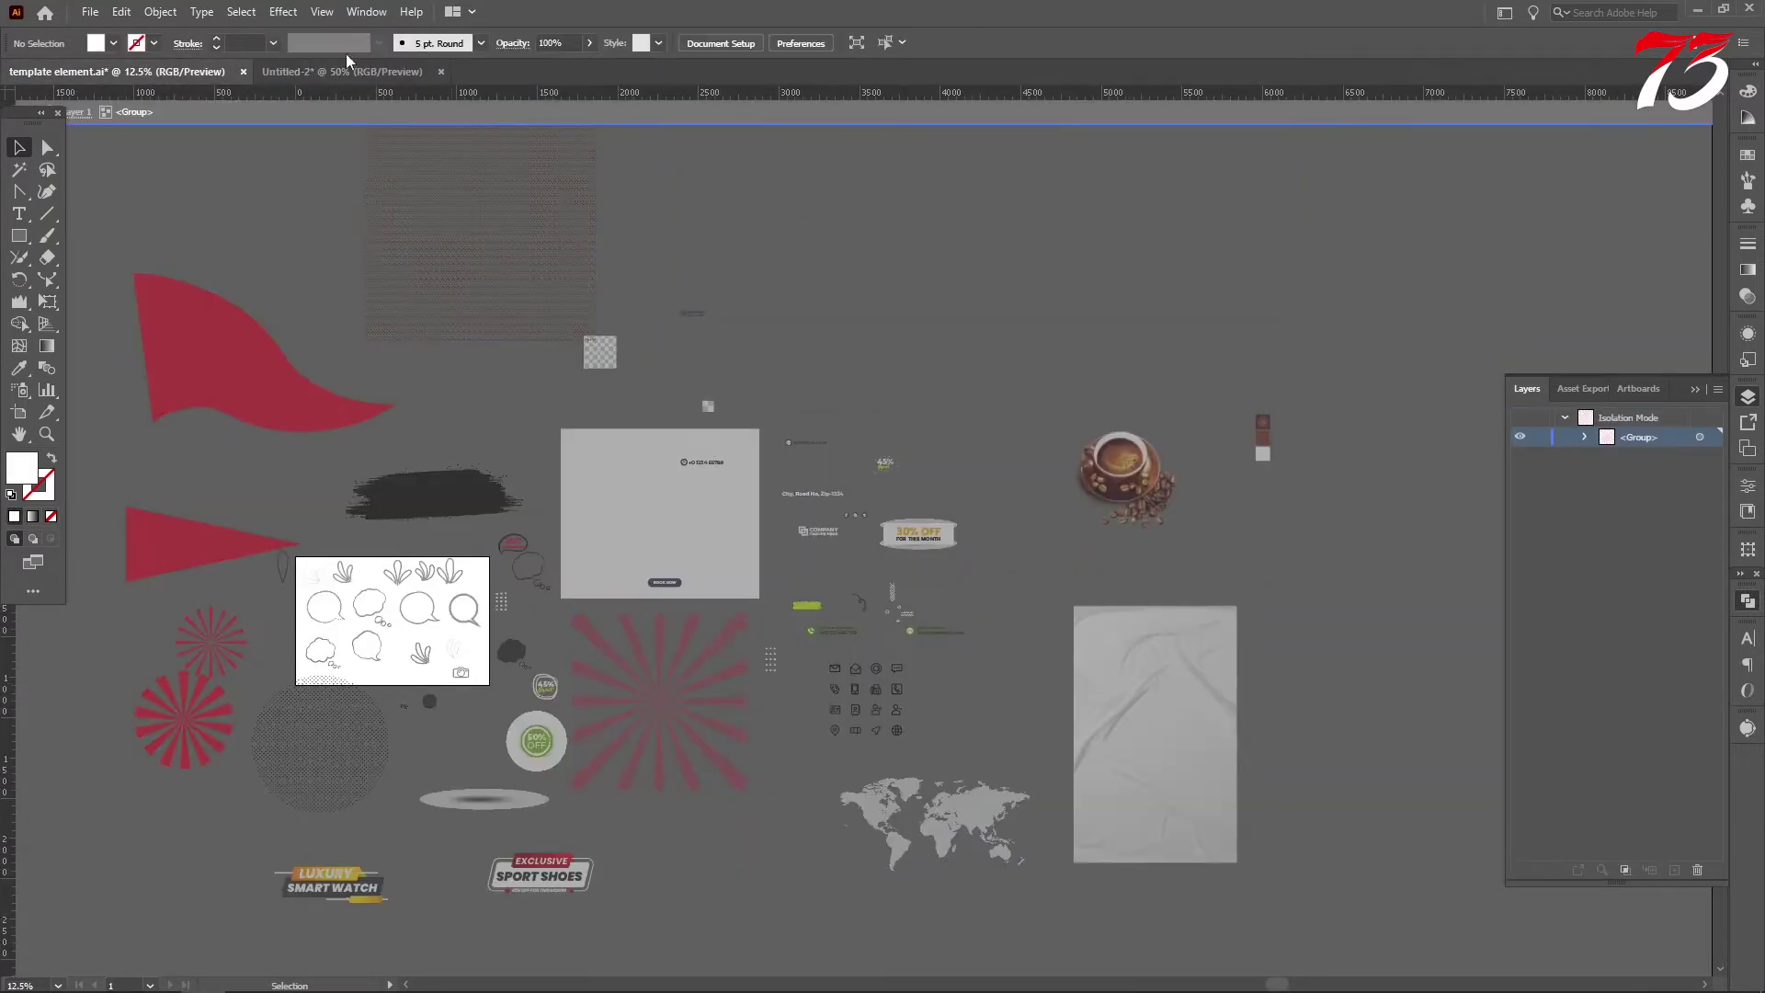
pyautogui.doubleClick(859, 244)
pyautogui.click(713, 700)
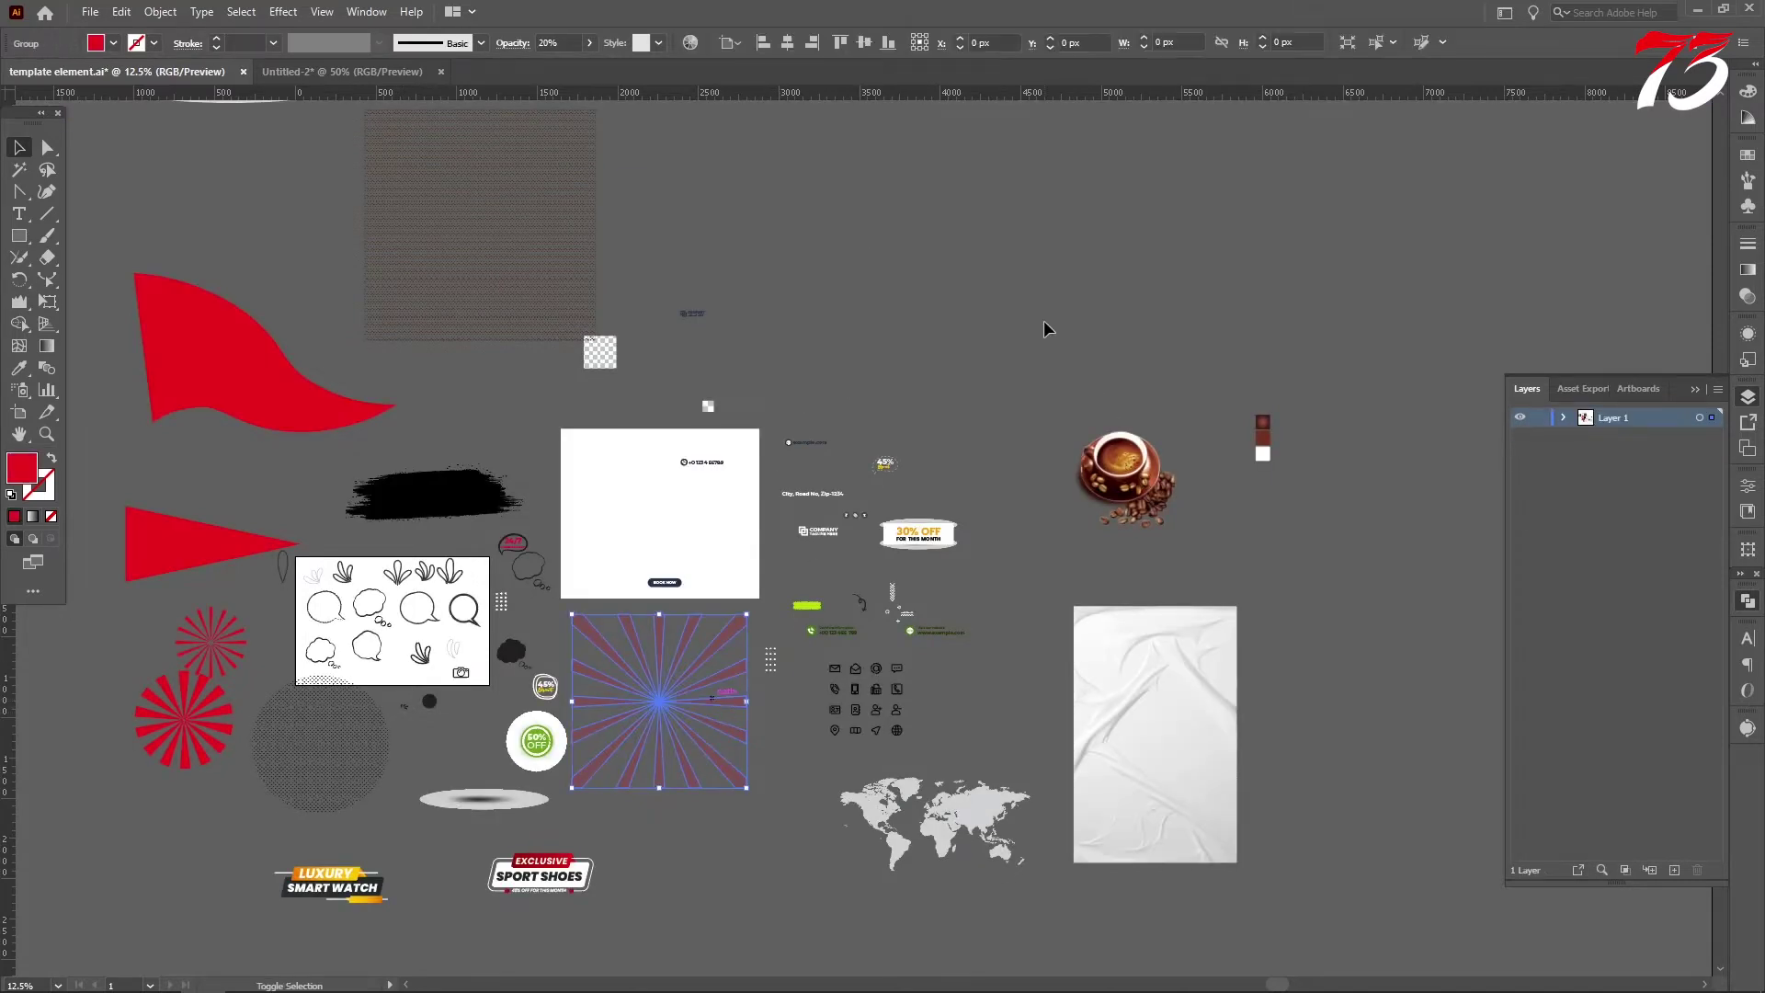
pyautogui.moveTo(1044, 320); pyautogui.dragTo(957, 632)
pyautogui.scroll(-3, 957, 632)
pyautogui.scroll(-3, 931, 606)
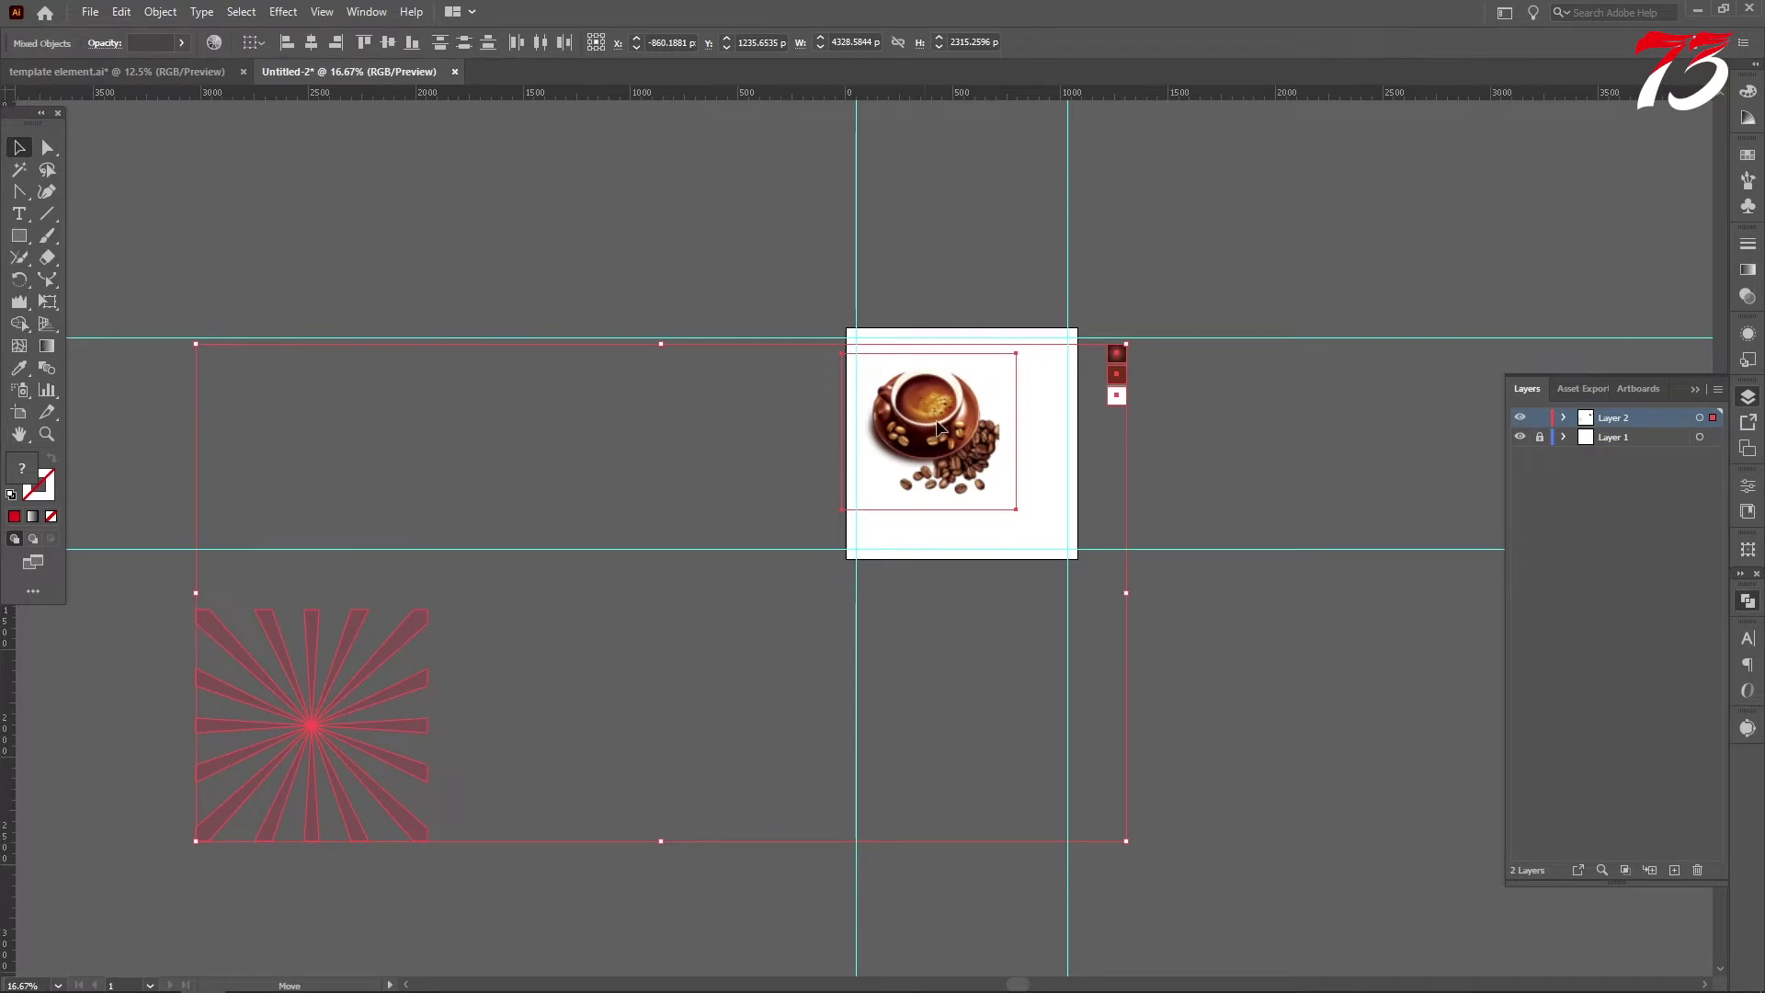
# Move the pasted elements off the artboard, with the sunburst to its left and the coffee cup and colour swatches to its right.
pyautogui.moveTo(926, 415); pyautogui.dragTo(1144, 439)
pyautogui.click(592, 781)
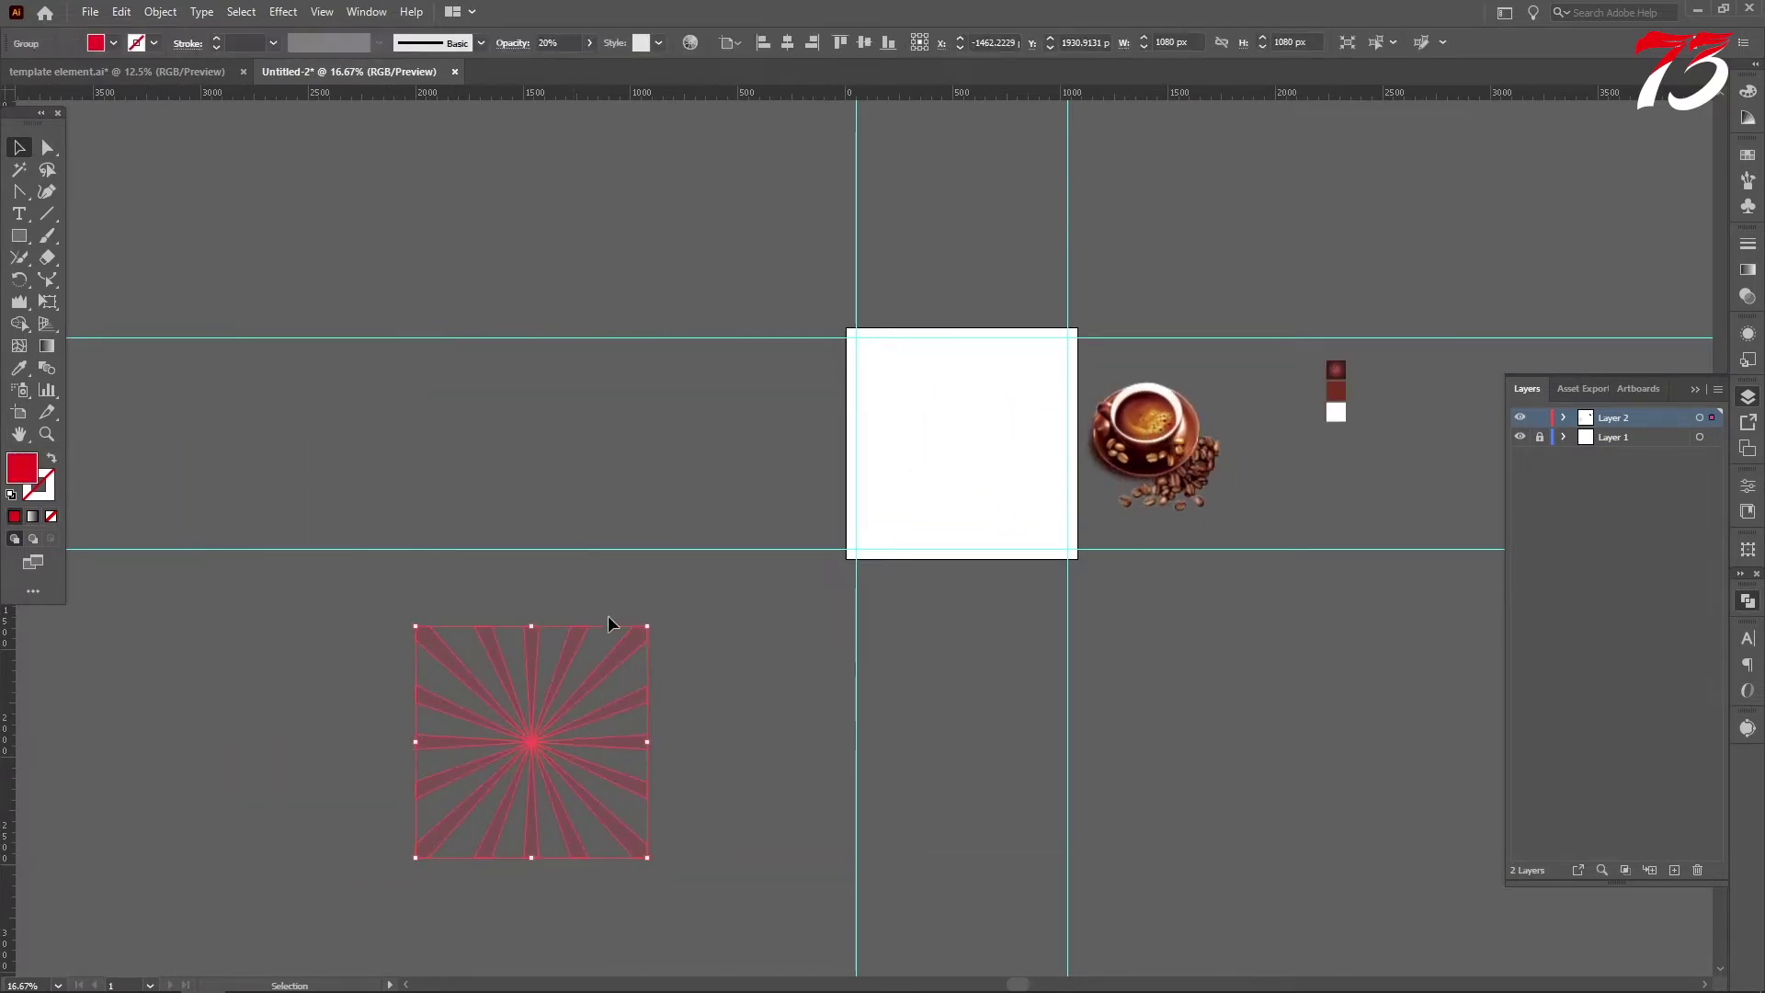
pyautogui.moveTo(556, 680); pyautogui.dragTo(707, 414)
pyautogui.scroll(4, 1267, 476)
pyautogui.moveTo(930, 364); pyautogui.dragTo(1144, 530)
pyautogui.scroll(-3, 1144, 531)
pyautogui.scroll(-1, 1151, 616)
pyautogui.click(1155, 696)
pyautogui.scroll(1, 946, 395)
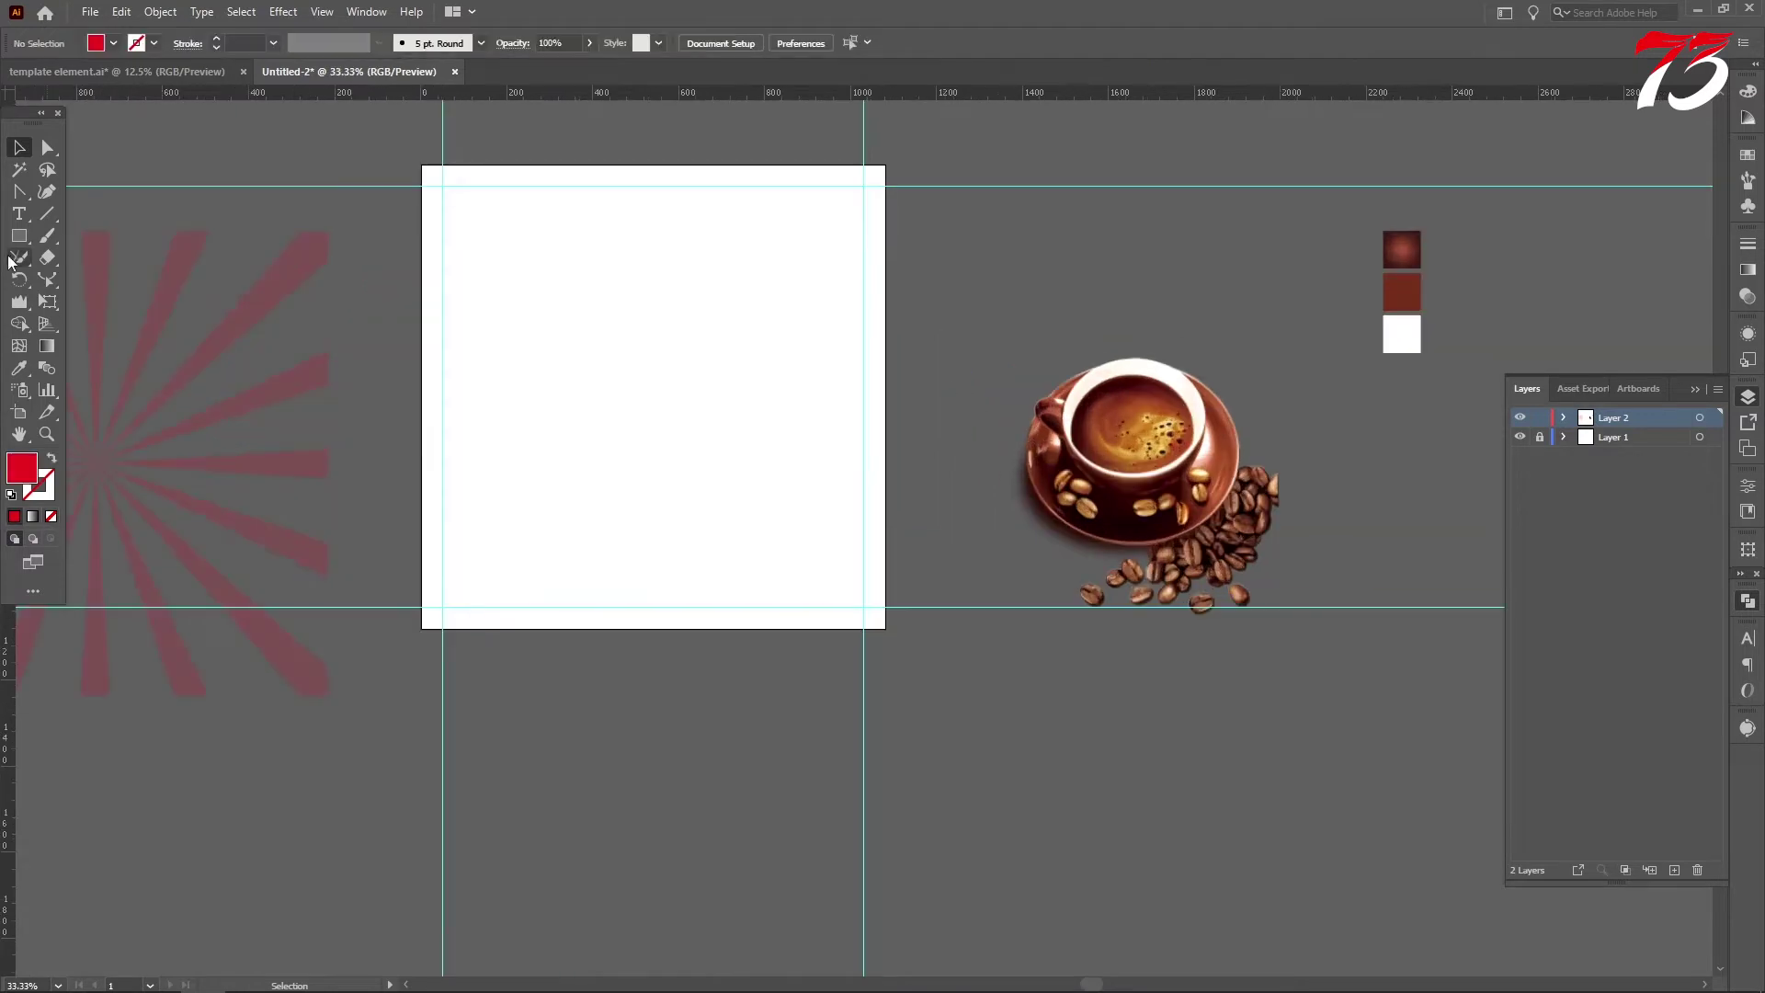
# Draw a 1080 × 1080 px background rectangle and align it to the artboard's left and top edges.
pyautogui.press('m')
pyautogui.click(604, 335)
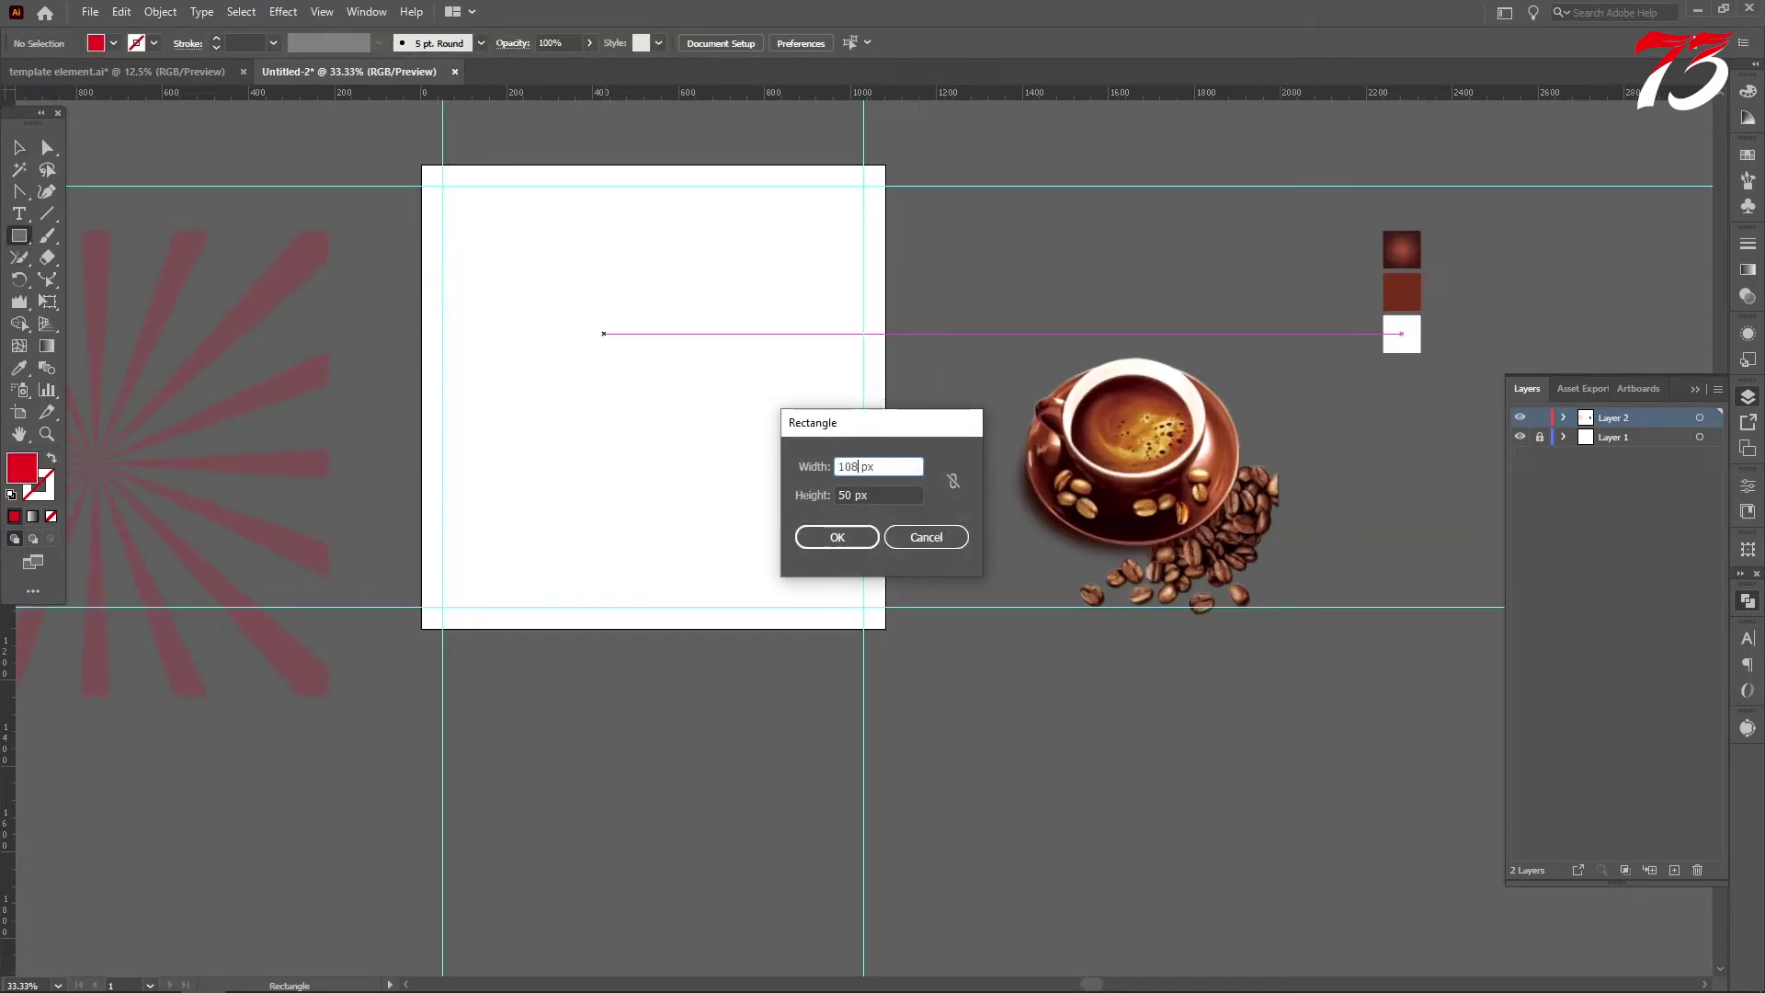
pyautogui.write('1080')
pyautogui.doubleClick(856, 496)
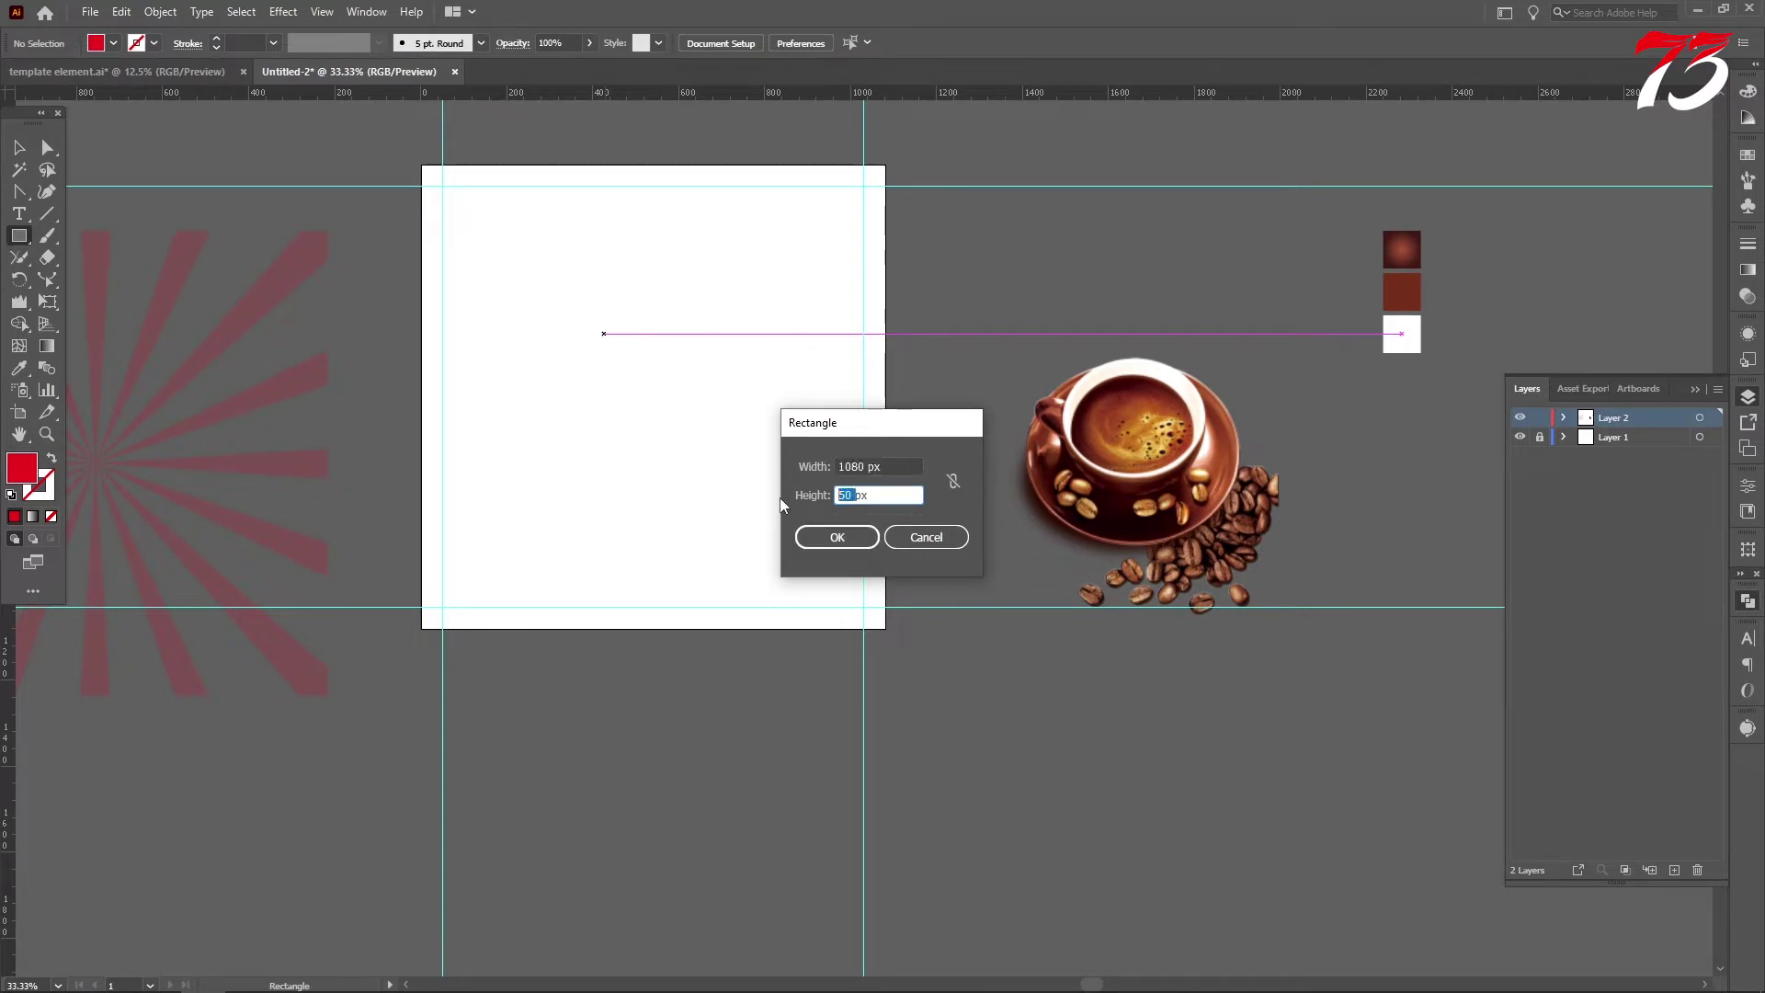
pyautogui.press('Return')
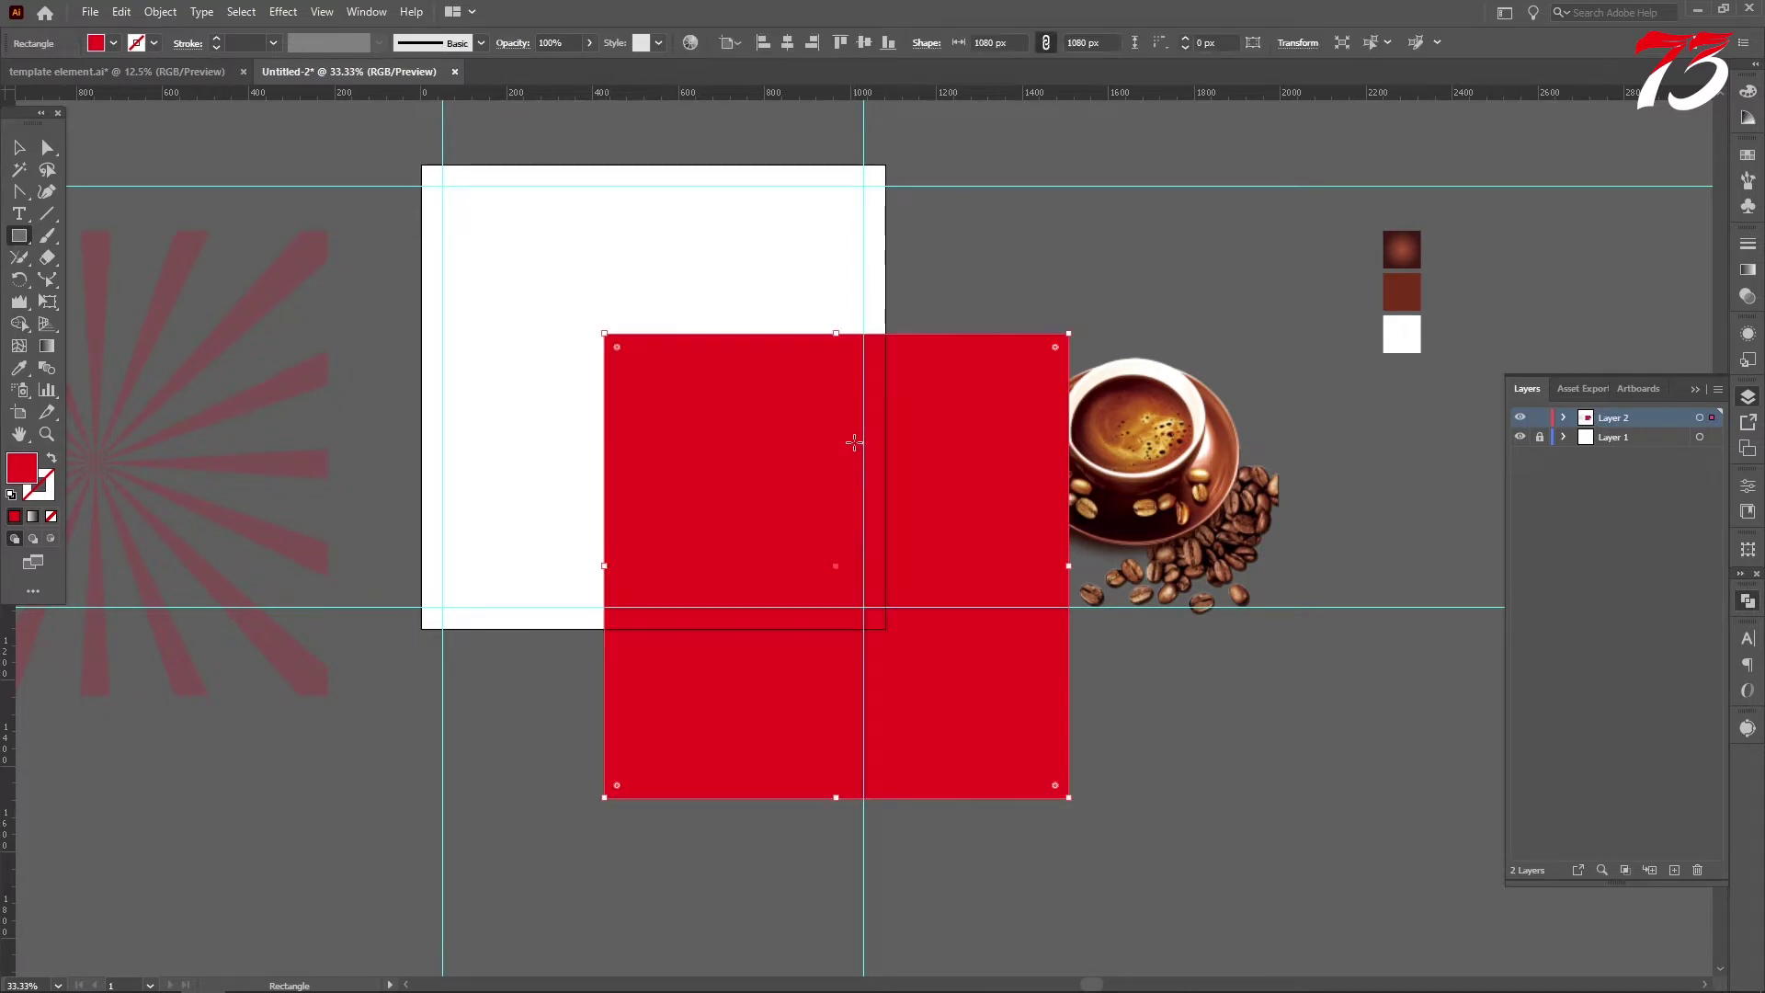
pyautogui.click(19, 148)
pyautogui.click(763, 42)
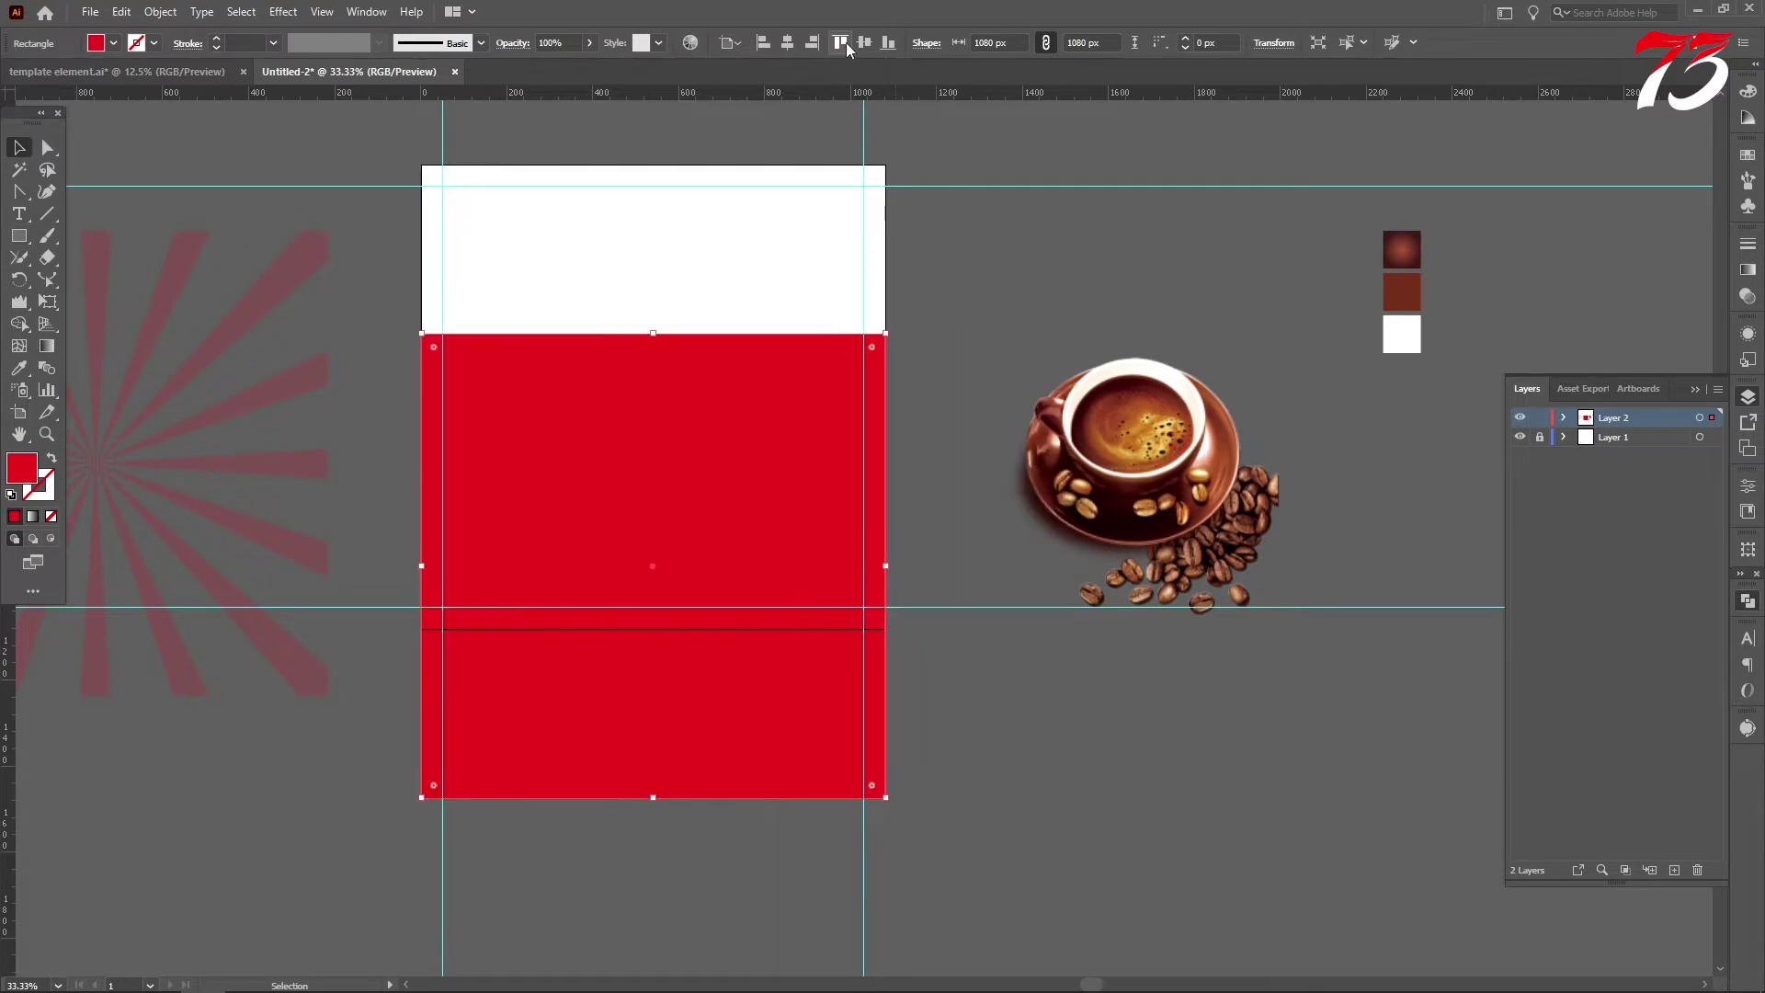
pyautogui.click(839, 42)
# Apply the brown radial gradient swatch's colour to the background rectangle and extend the gradient beyond its right edge.
pyautogui.press('i')
pyautogui.click(1402, 249)
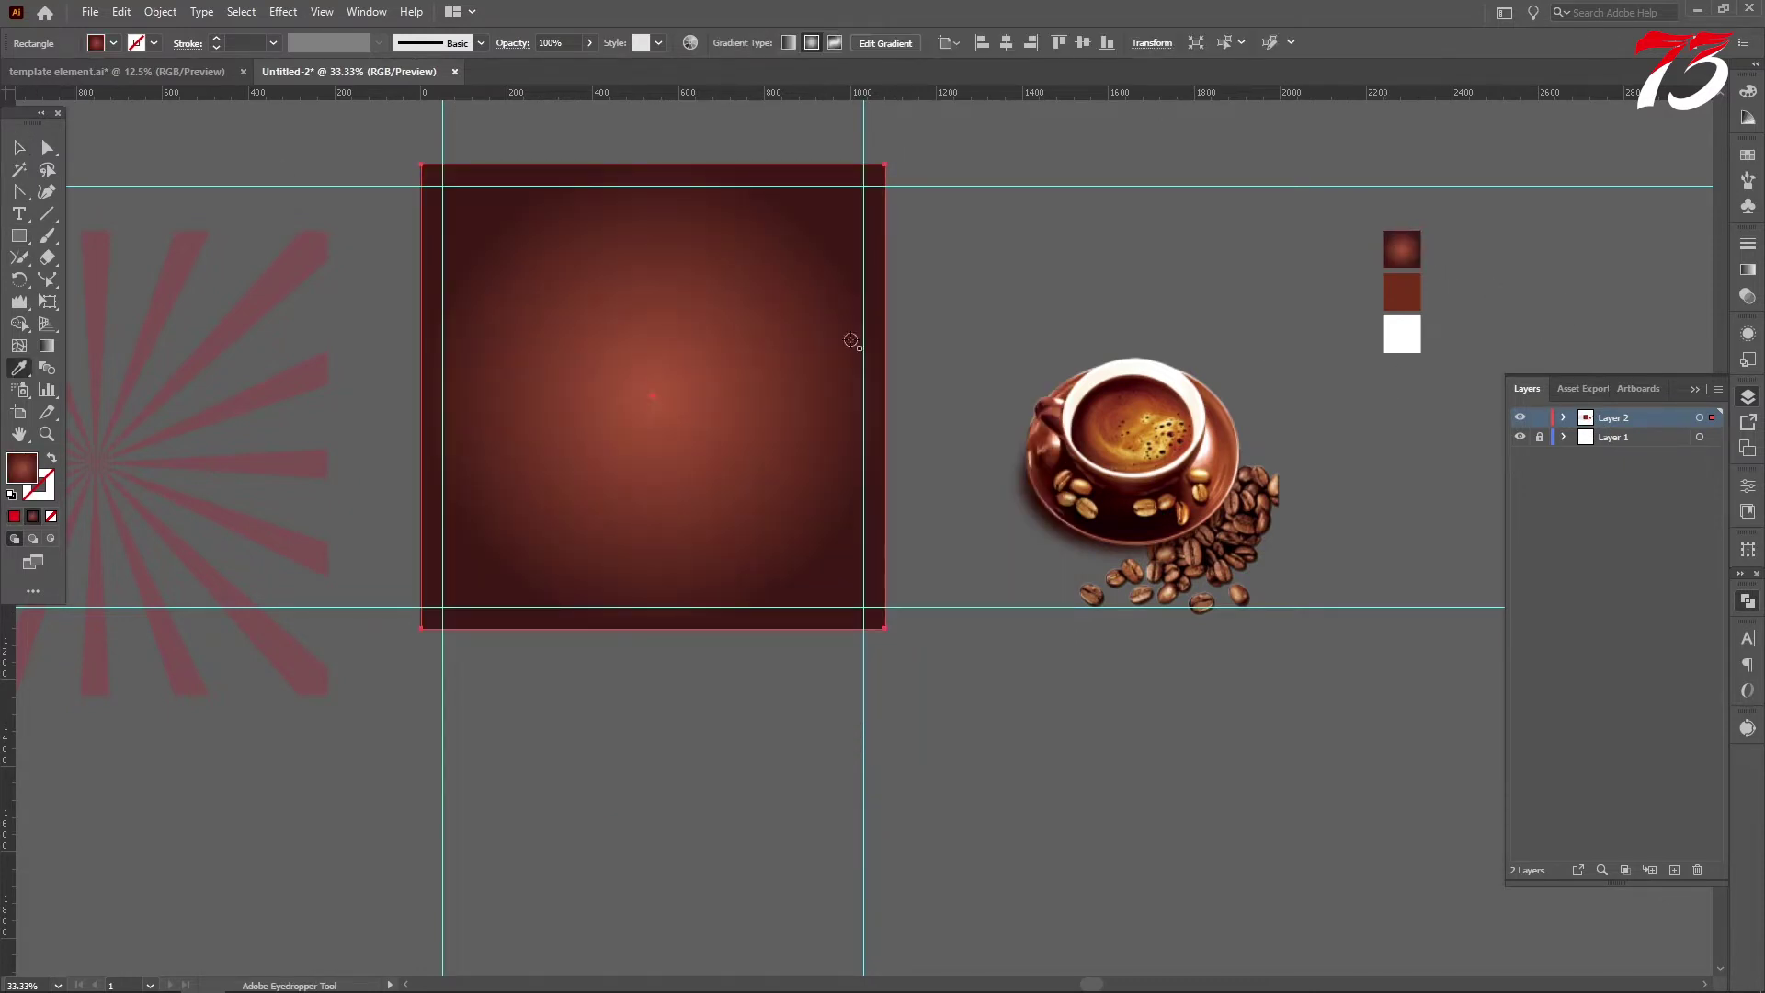
pyautogui.click(48, 346)
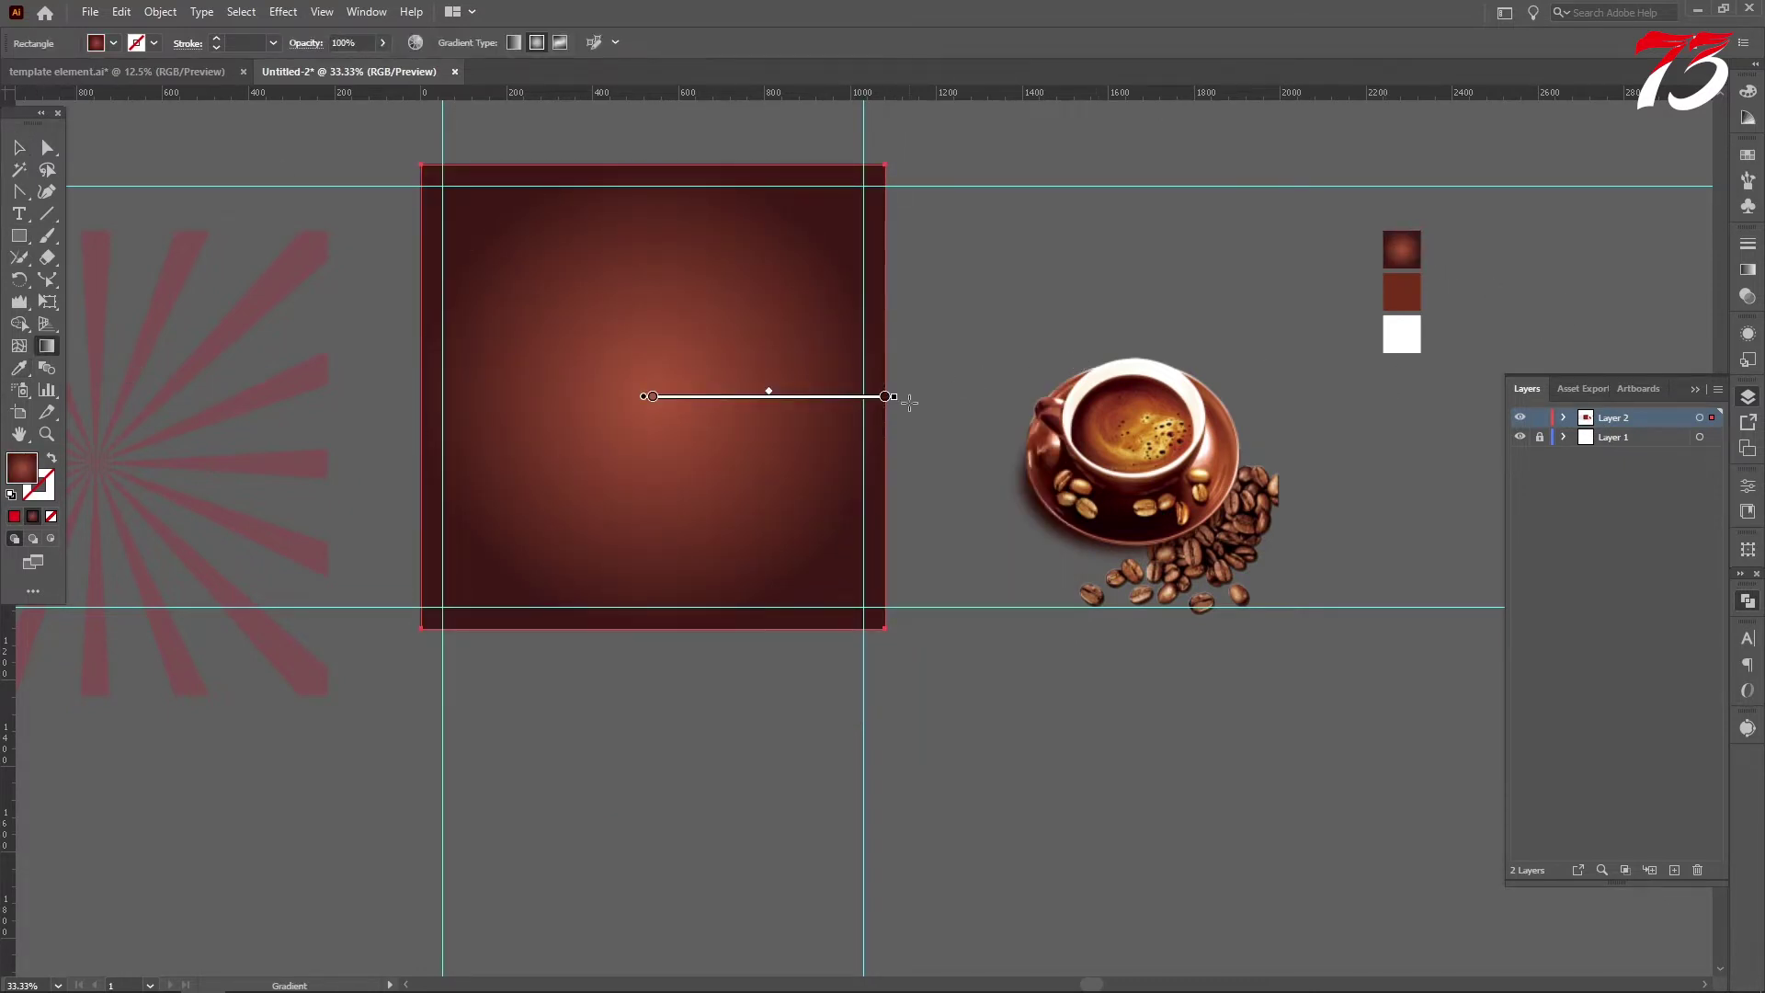
pyautogui.moveTo(894, 398); pyautogui.dragTo(964, 411)
pyautogui.click(18, 147)
pyautogui.scroll(-2, 676, 732)
pyautogui.click(676, 731)
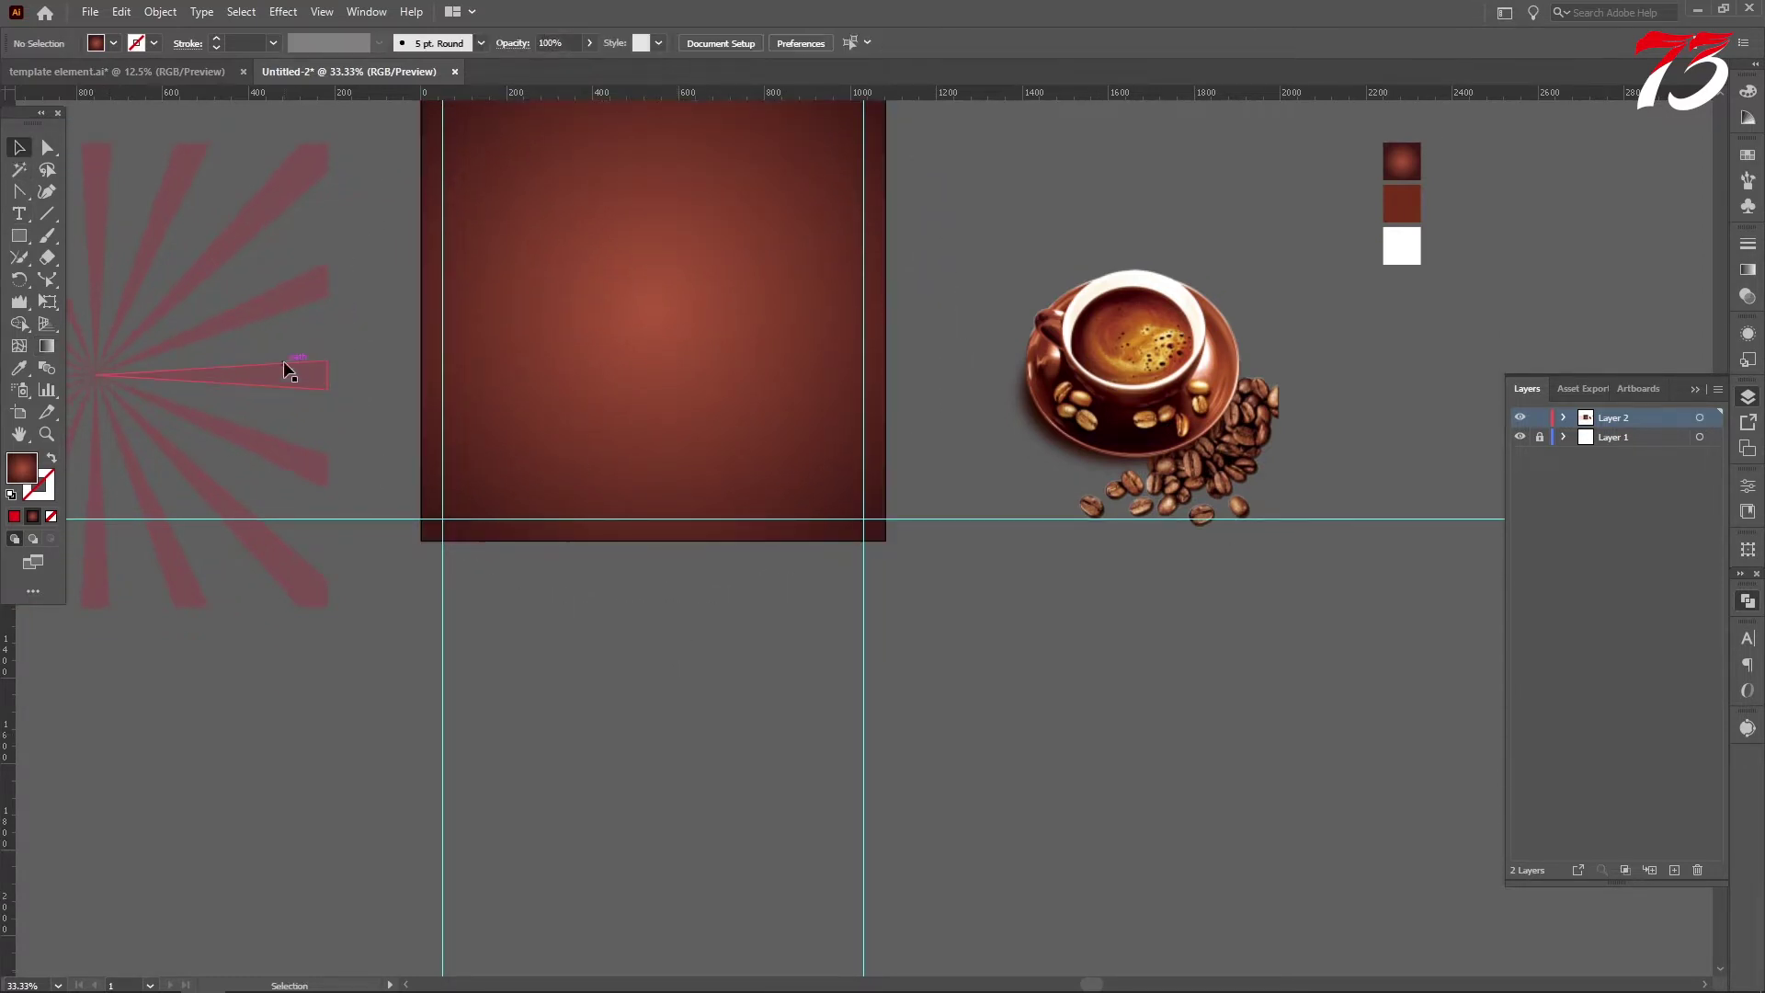
# Recolour the sunburst with the brown radial gradient sampled from the background rectangle.
pyautogui.click(80, 328)
pyautogui.click(20, 368)
pyautogui.click(478, 285)
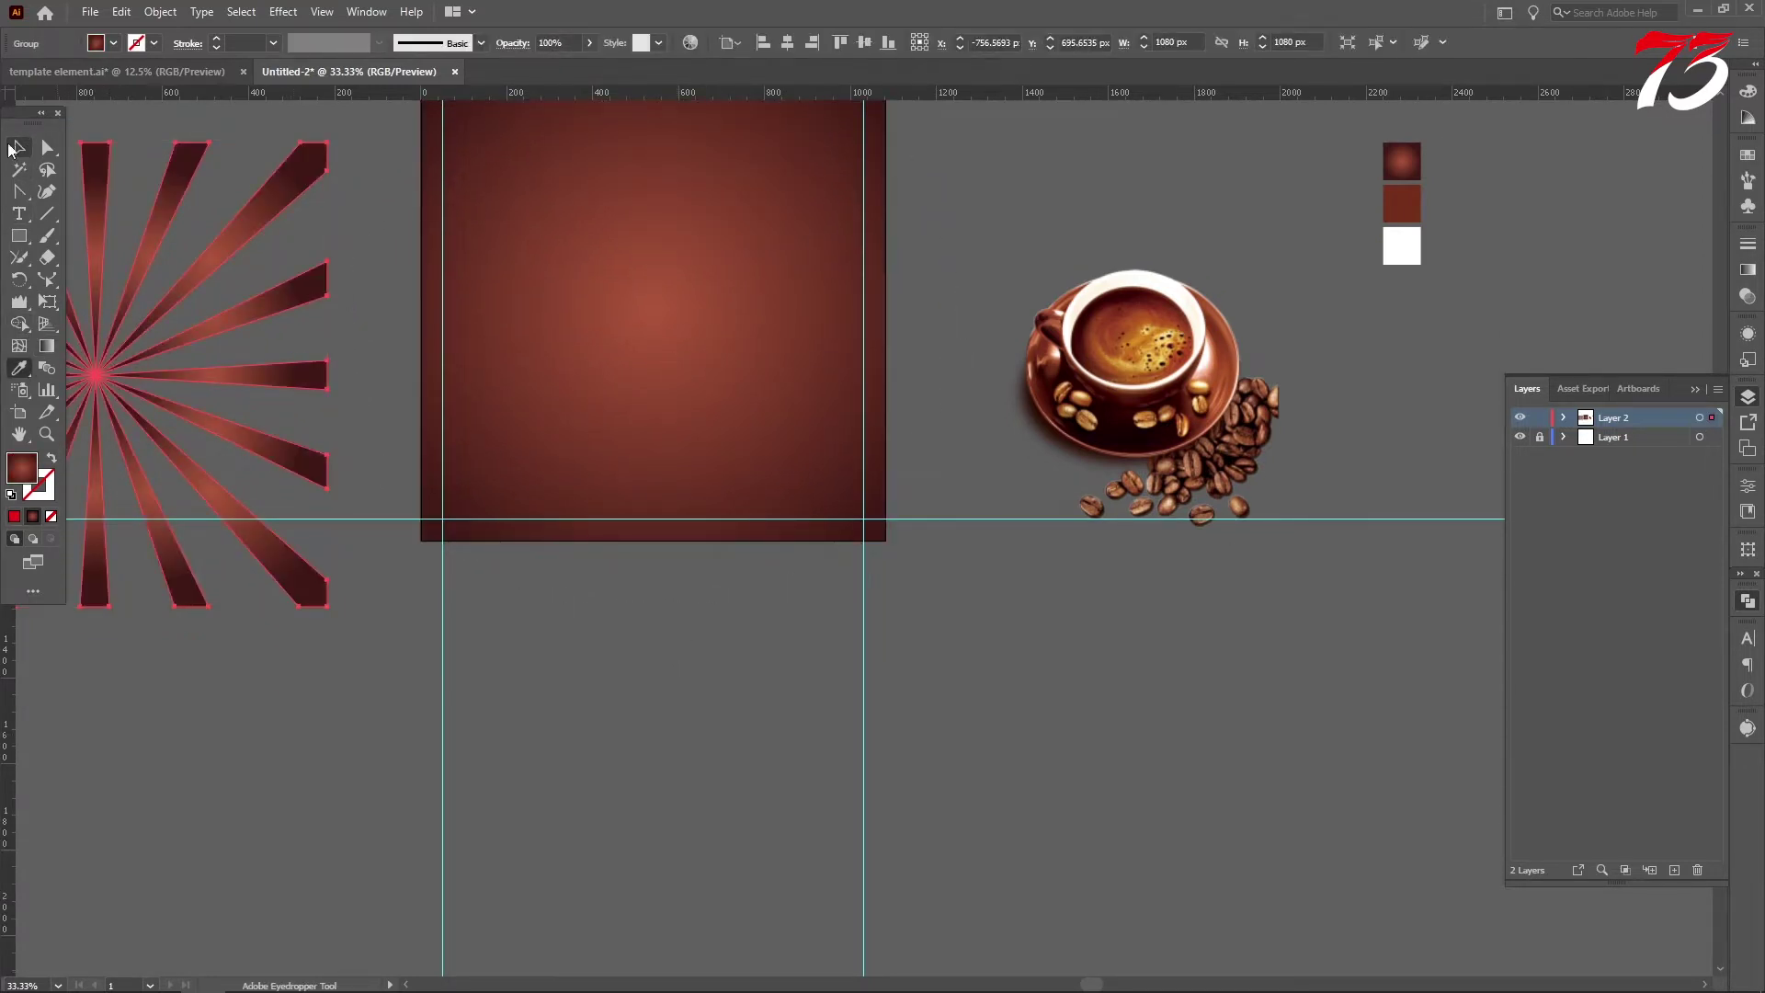
pyautogui.click(18, 148)
# Bring the sunburst in front of the background and centre it horizontally and vertically on the artboard.
pyautogui.rightClick(196, 274)
pyautogui.moveTo(249, 499)
pyautogui.click(501, 500)
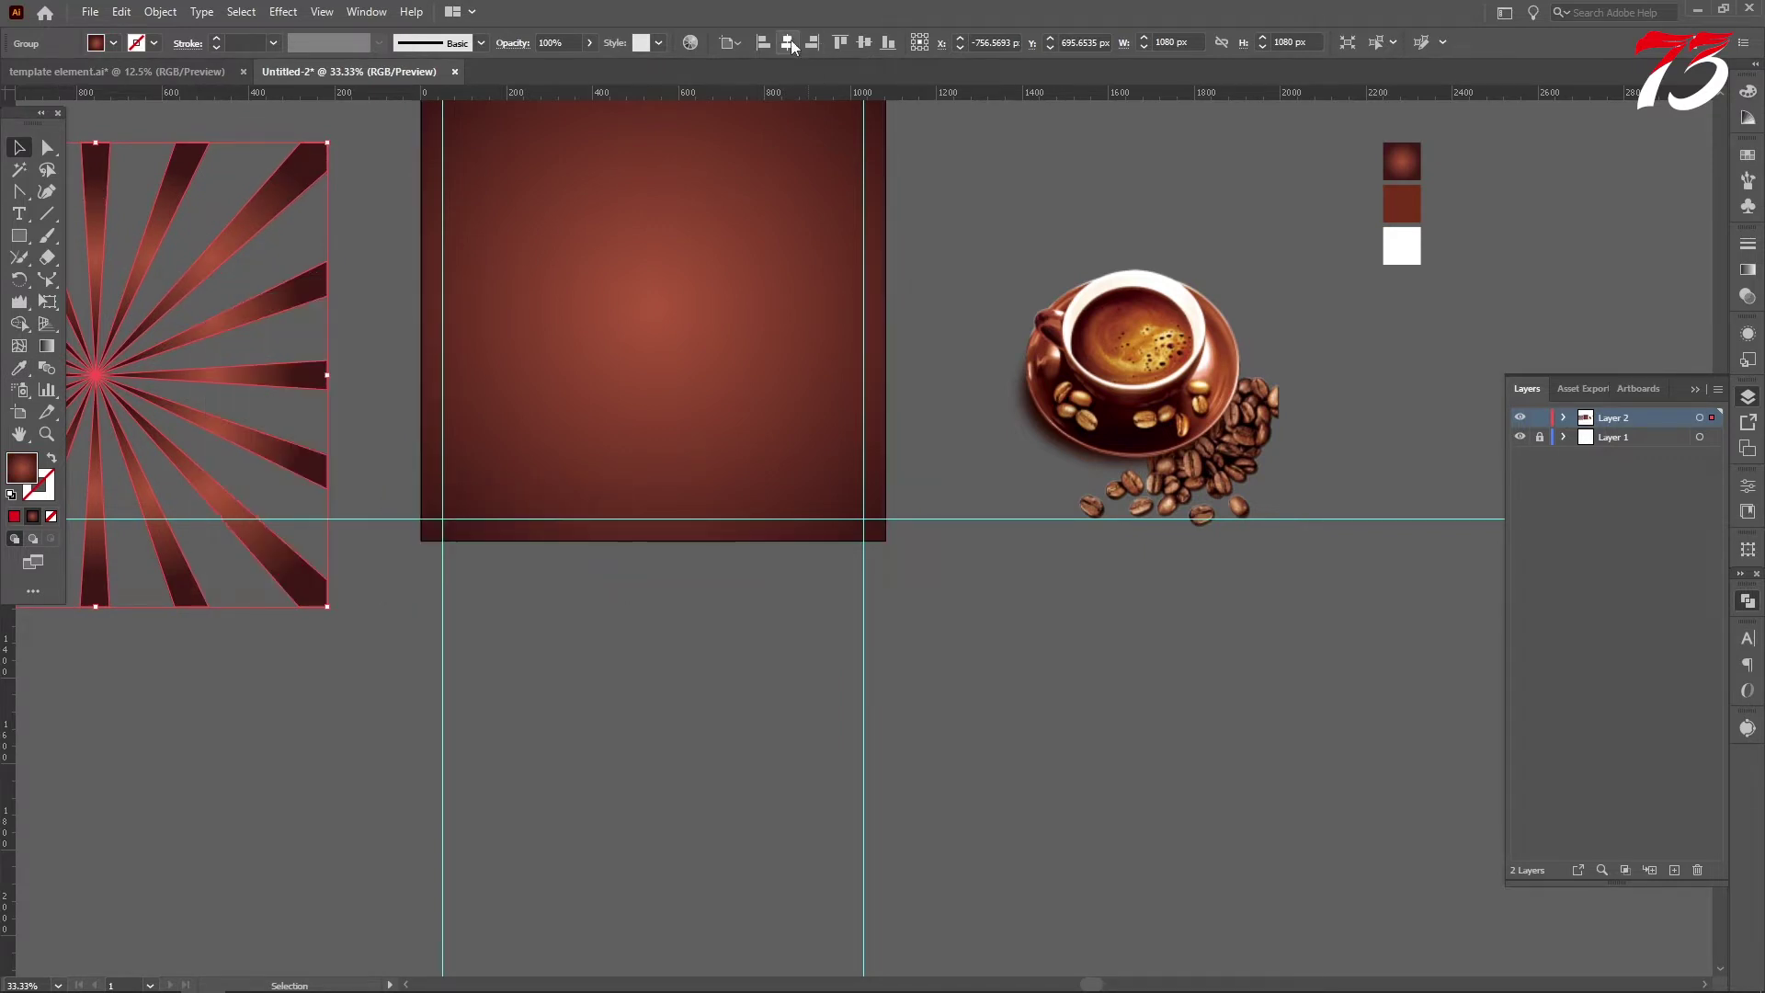
pyautogui.click(786, 42)
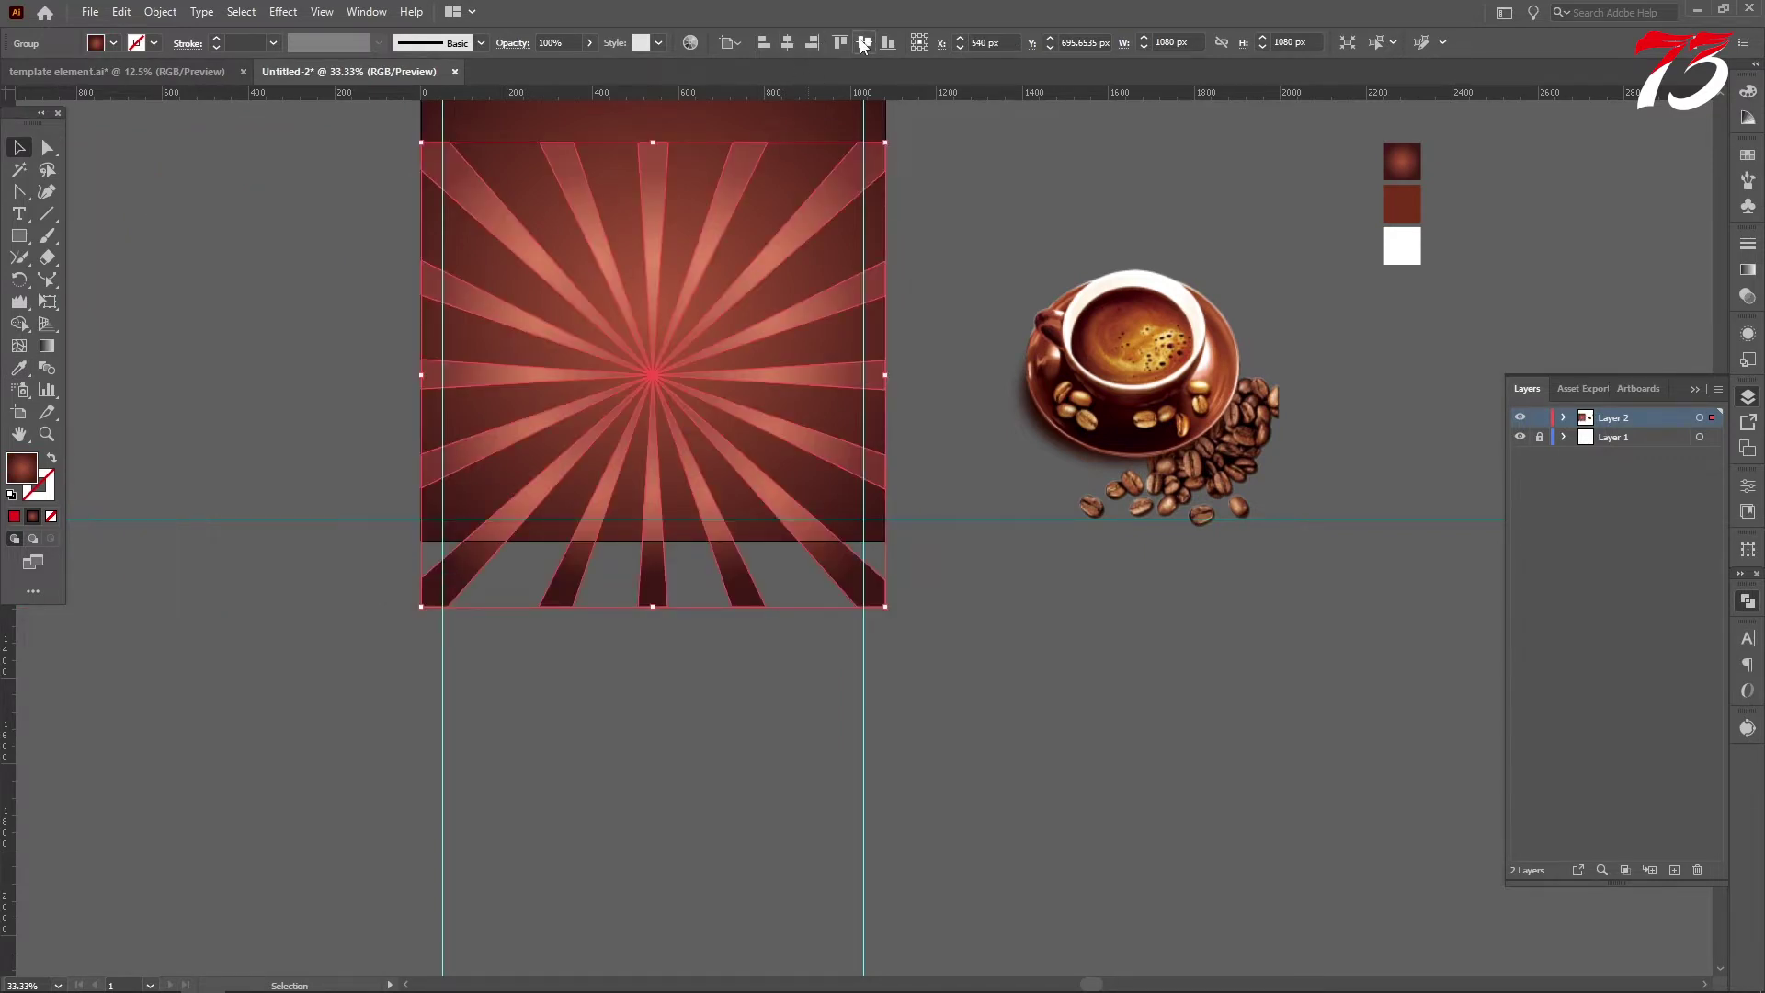
pyautogui.click(865, 43)
# Set the sunburst's opacity to 10%.
pyautogui.click(569, 41)
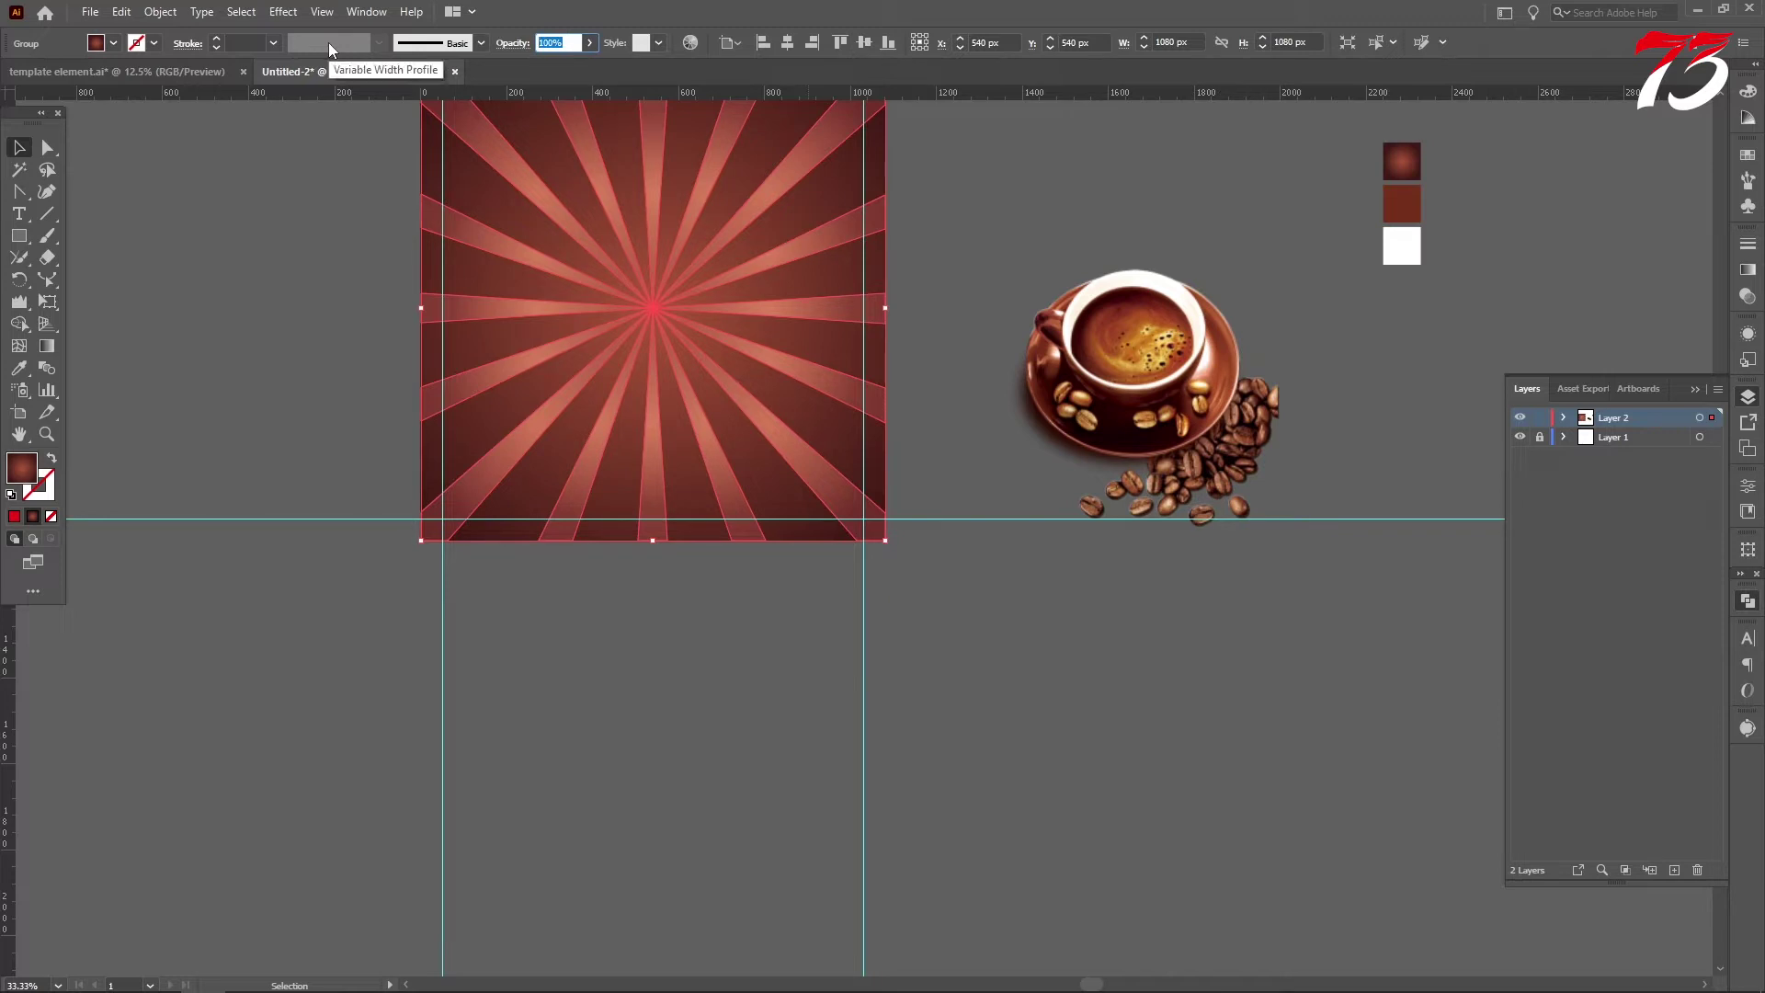
pyautogui.write('10')
pyautogui.press('Return')
pyautogui.scroll(2, 214, 310)
pyautogui.click(209, 310)
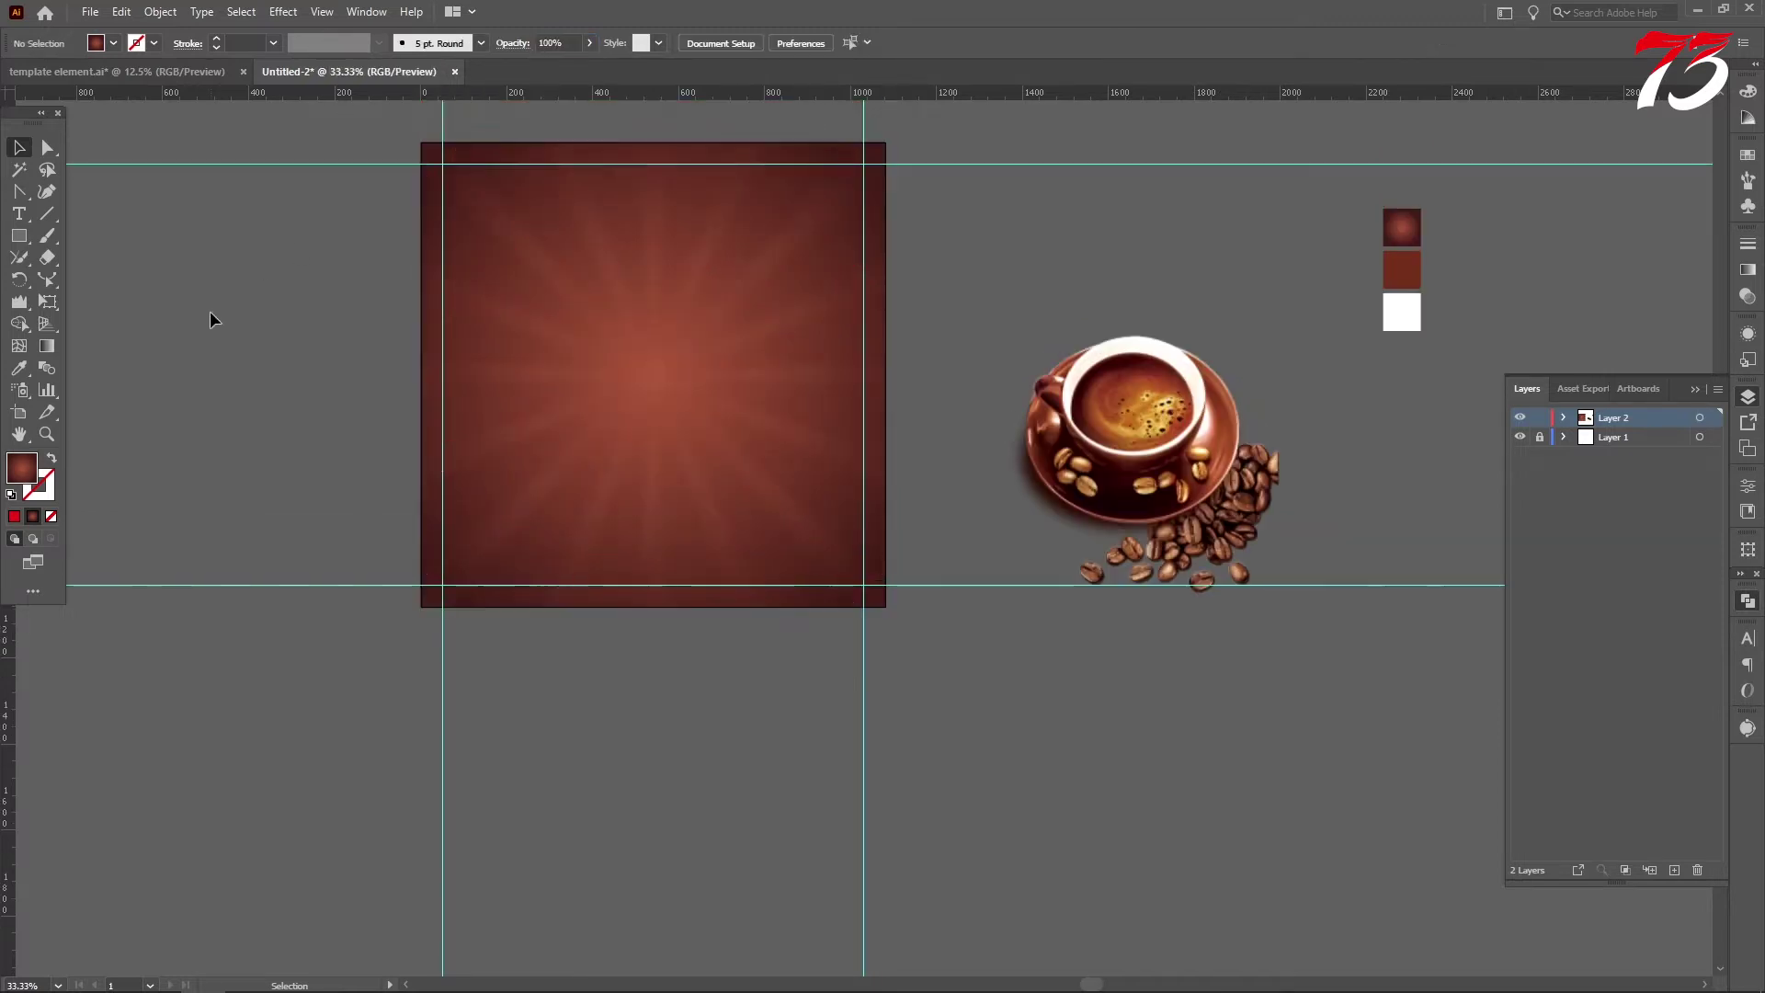
# Reduce the sunburst's opacity to 7%.
pyautogui.click(539, 245)
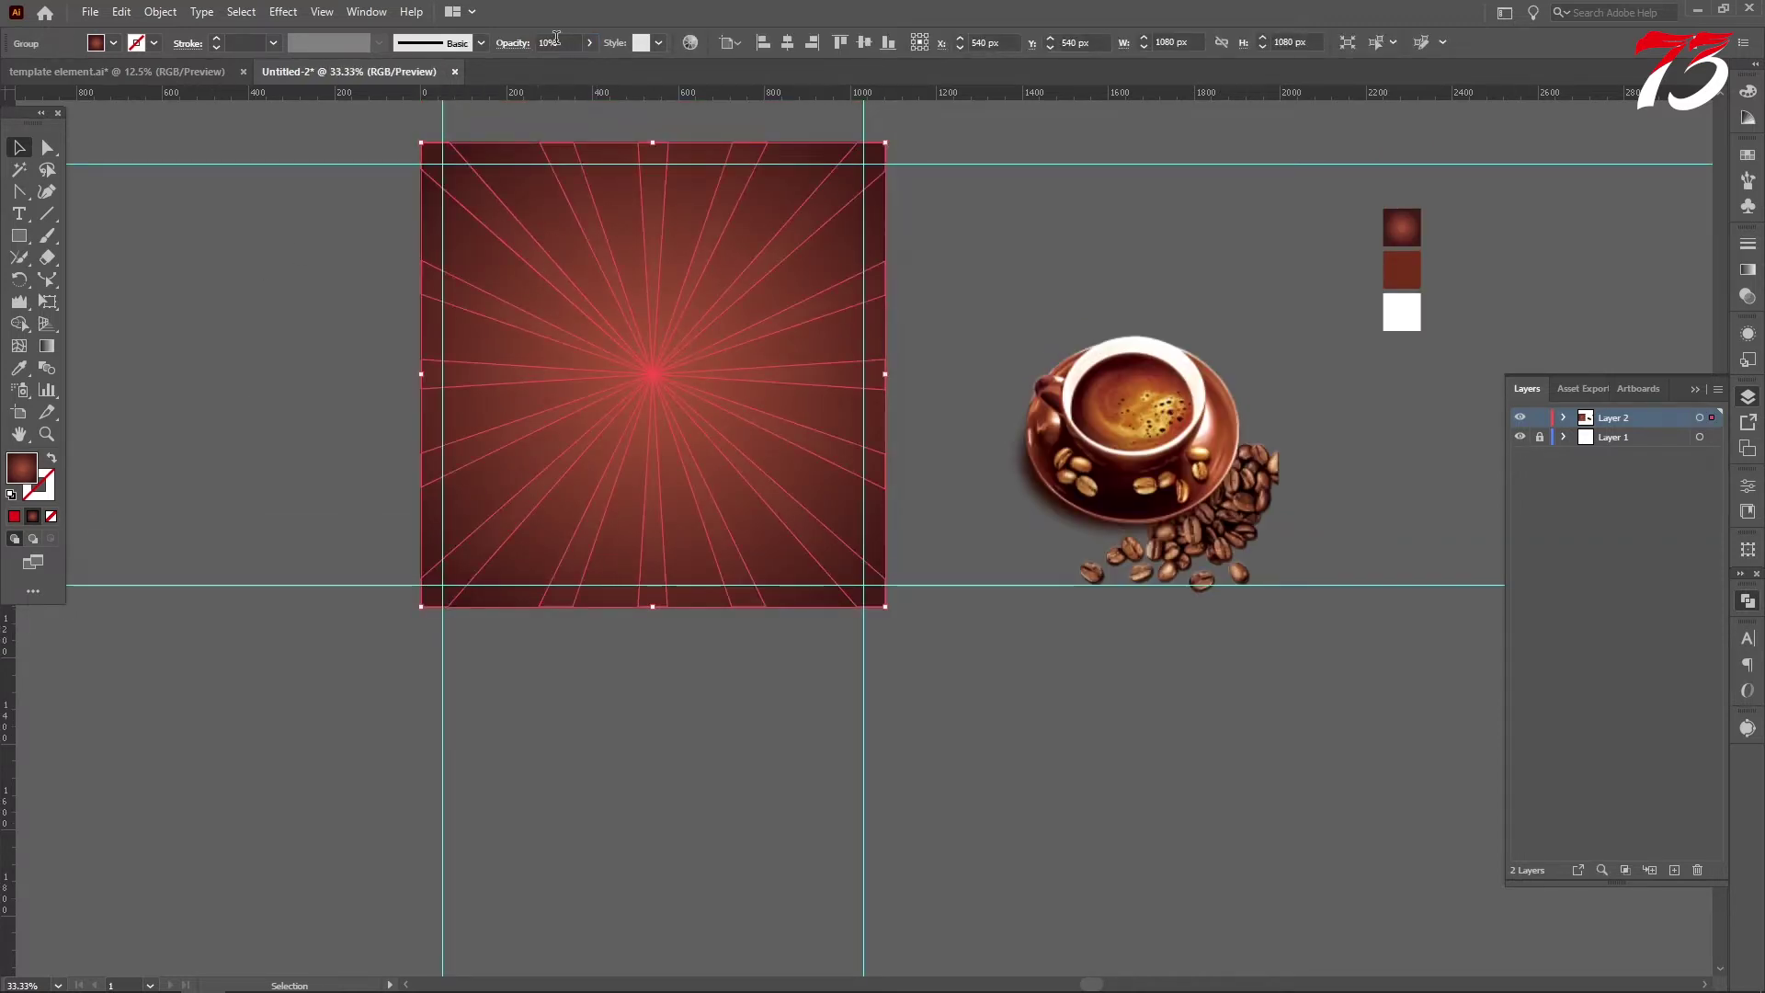
pyautogui.write('7')
pyautogui.press('Return')
pyautogui.click(280, 241)
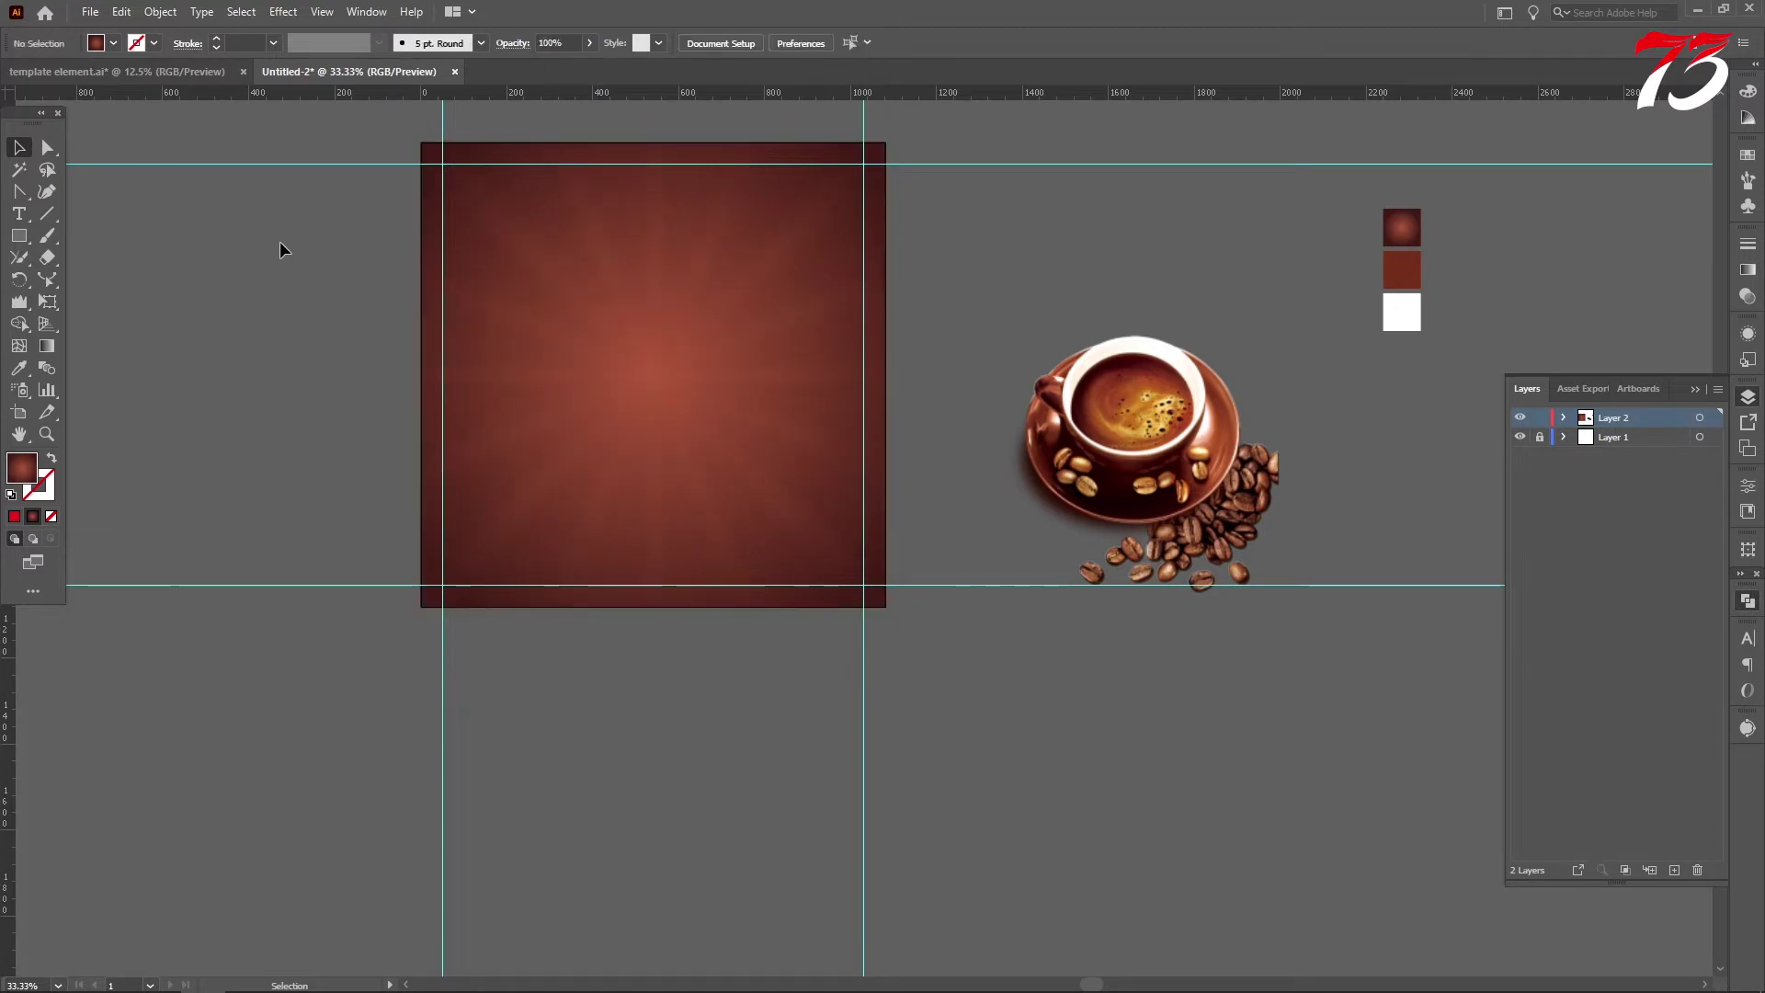
# Lock the background artwork and start a Curvature tool path just outside the artboard's lower-left side.
pyautogui.click(557, 480)
pyautogui.hotkey('ctrl', '2')
pyautogui.click(46, 191)
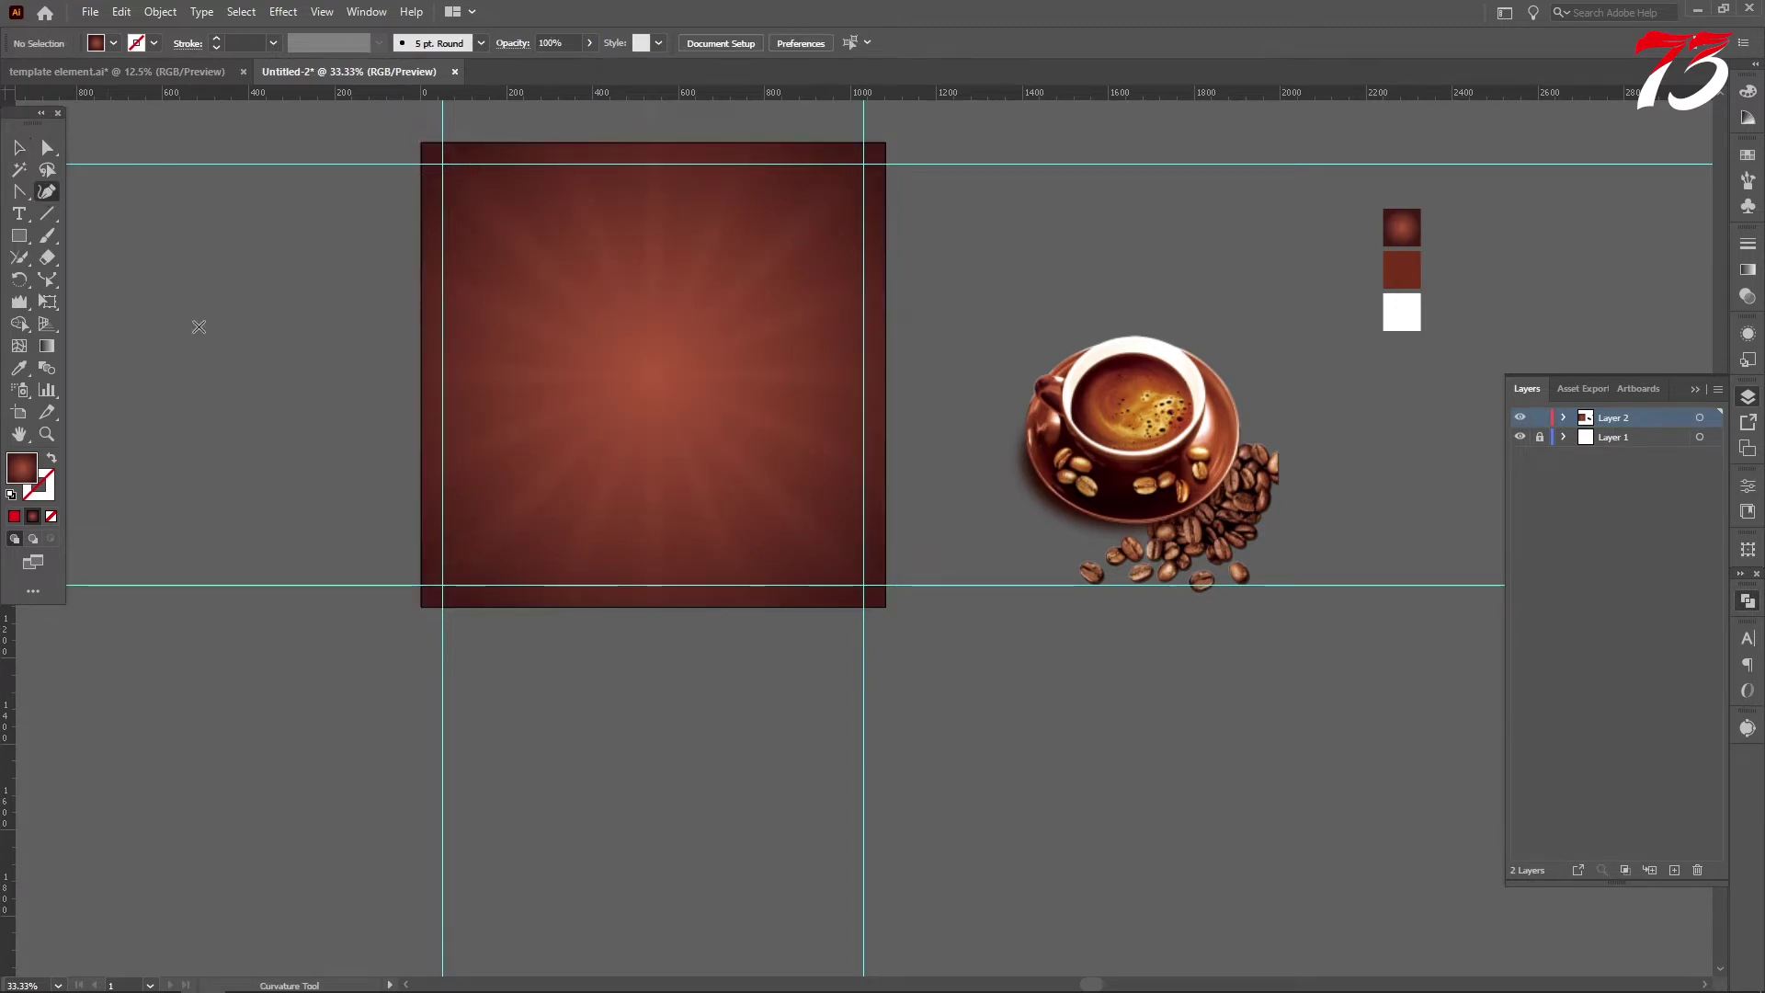
pyautogui.scroll(-2, 460, 458)
pyautogui.scroll(1, 429, 436)
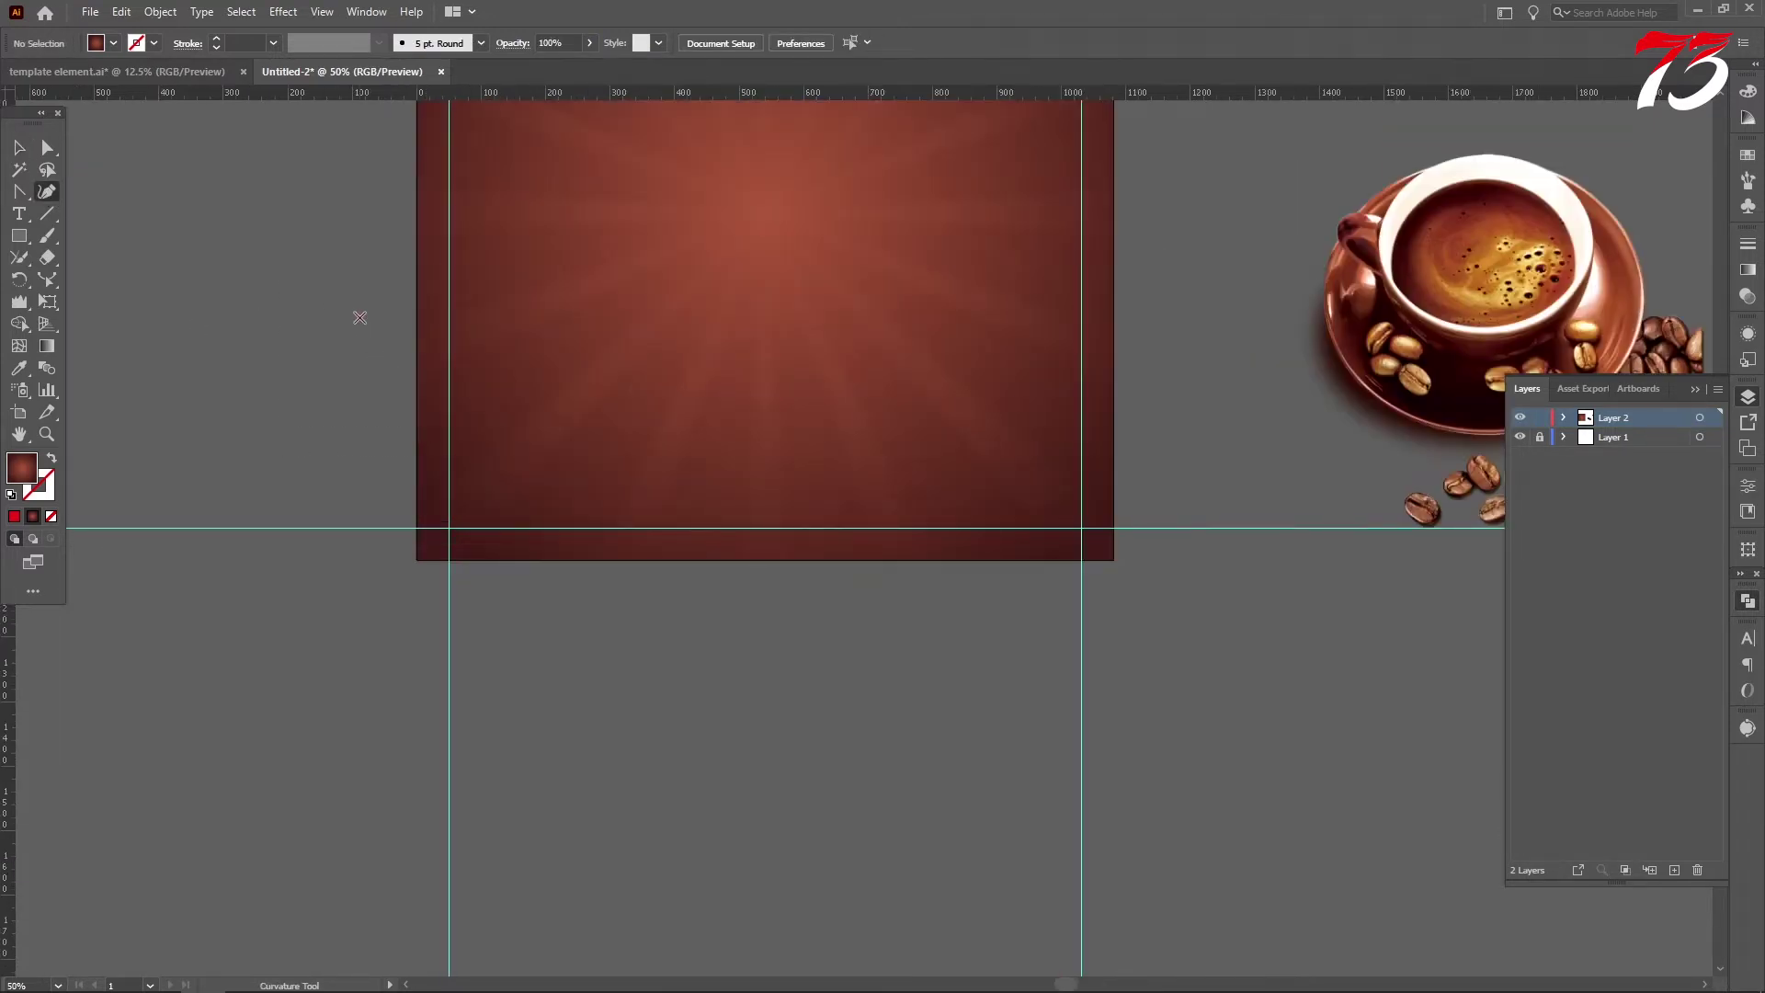
pyautogui.click(360, 317)
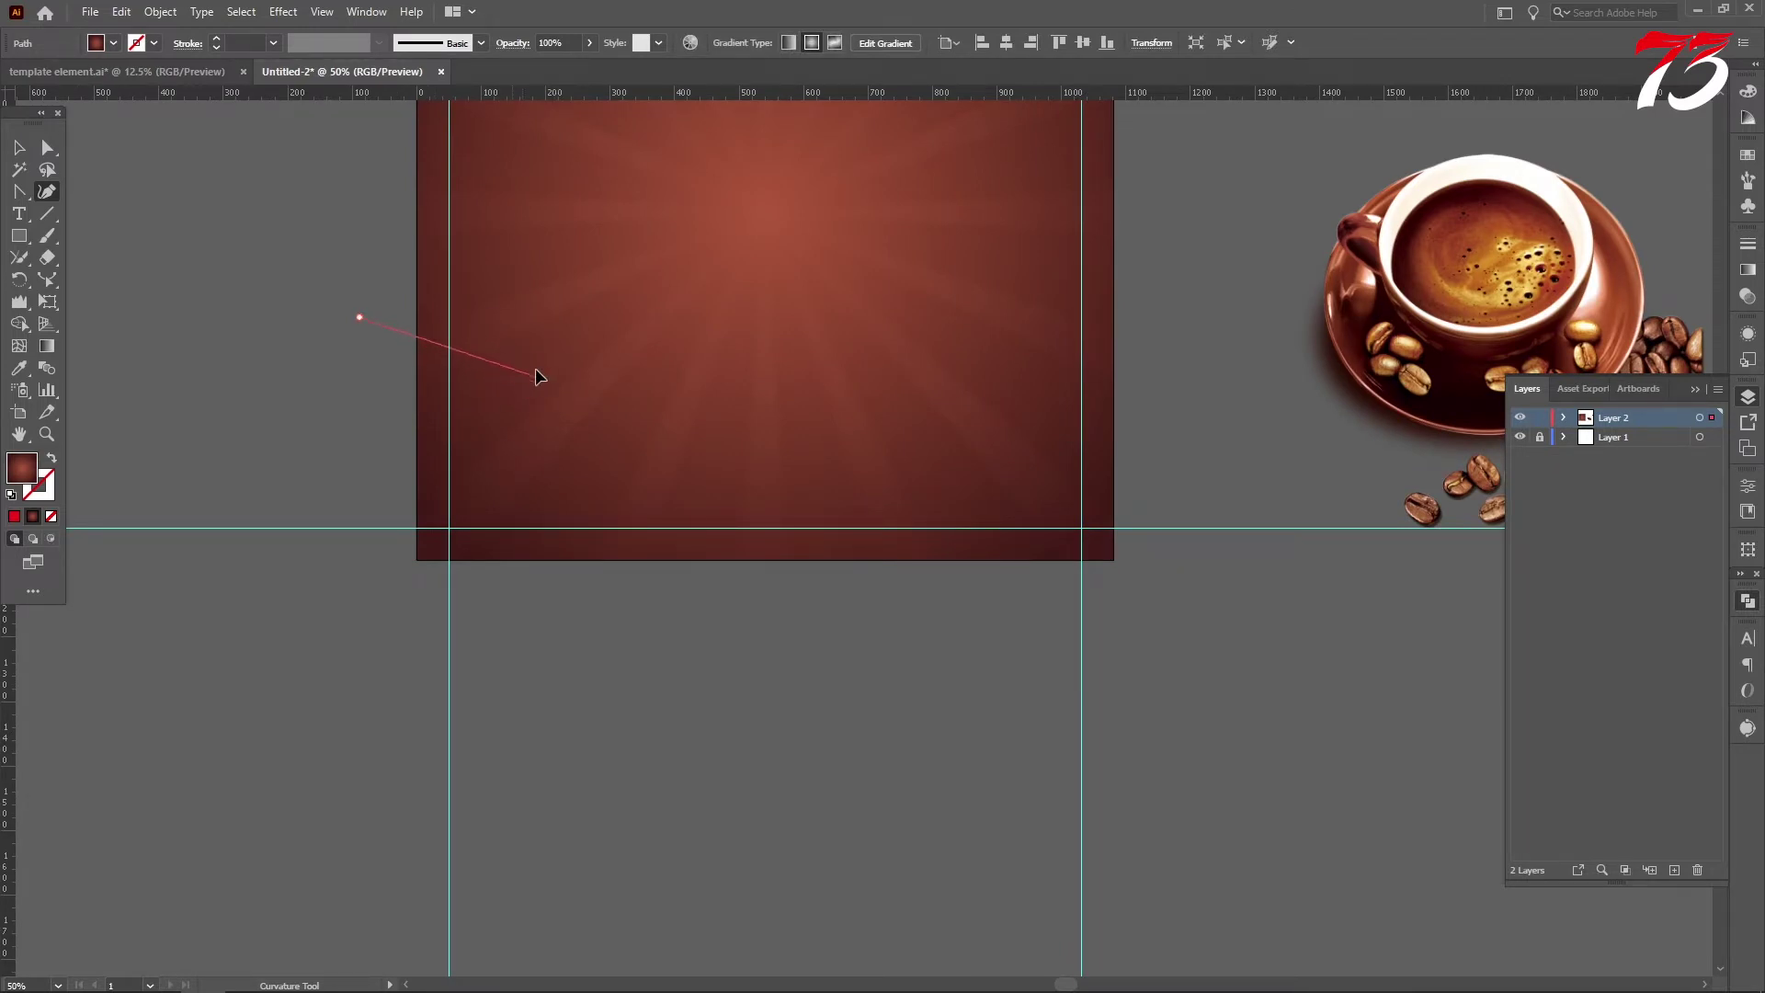
pyautogui.click(631, 295)
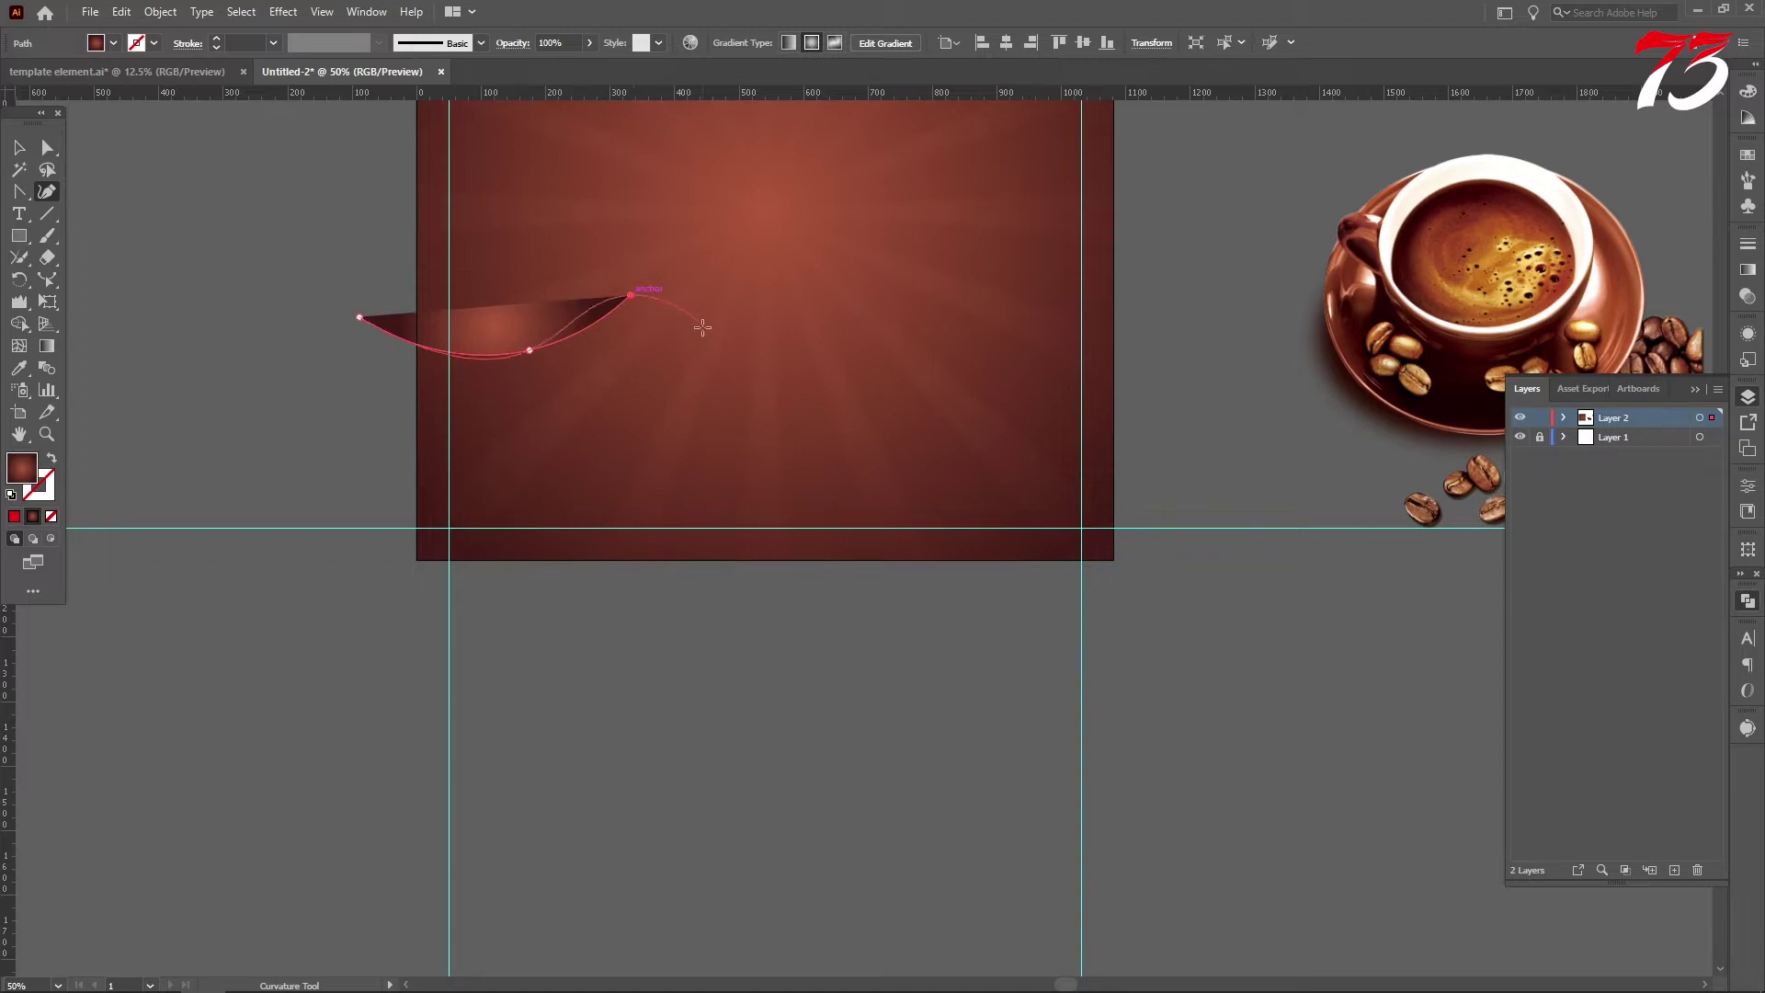
pyautogui.hotkey('ctrl', 'z')
pyautogui.hotkey('ctrl', 'z')
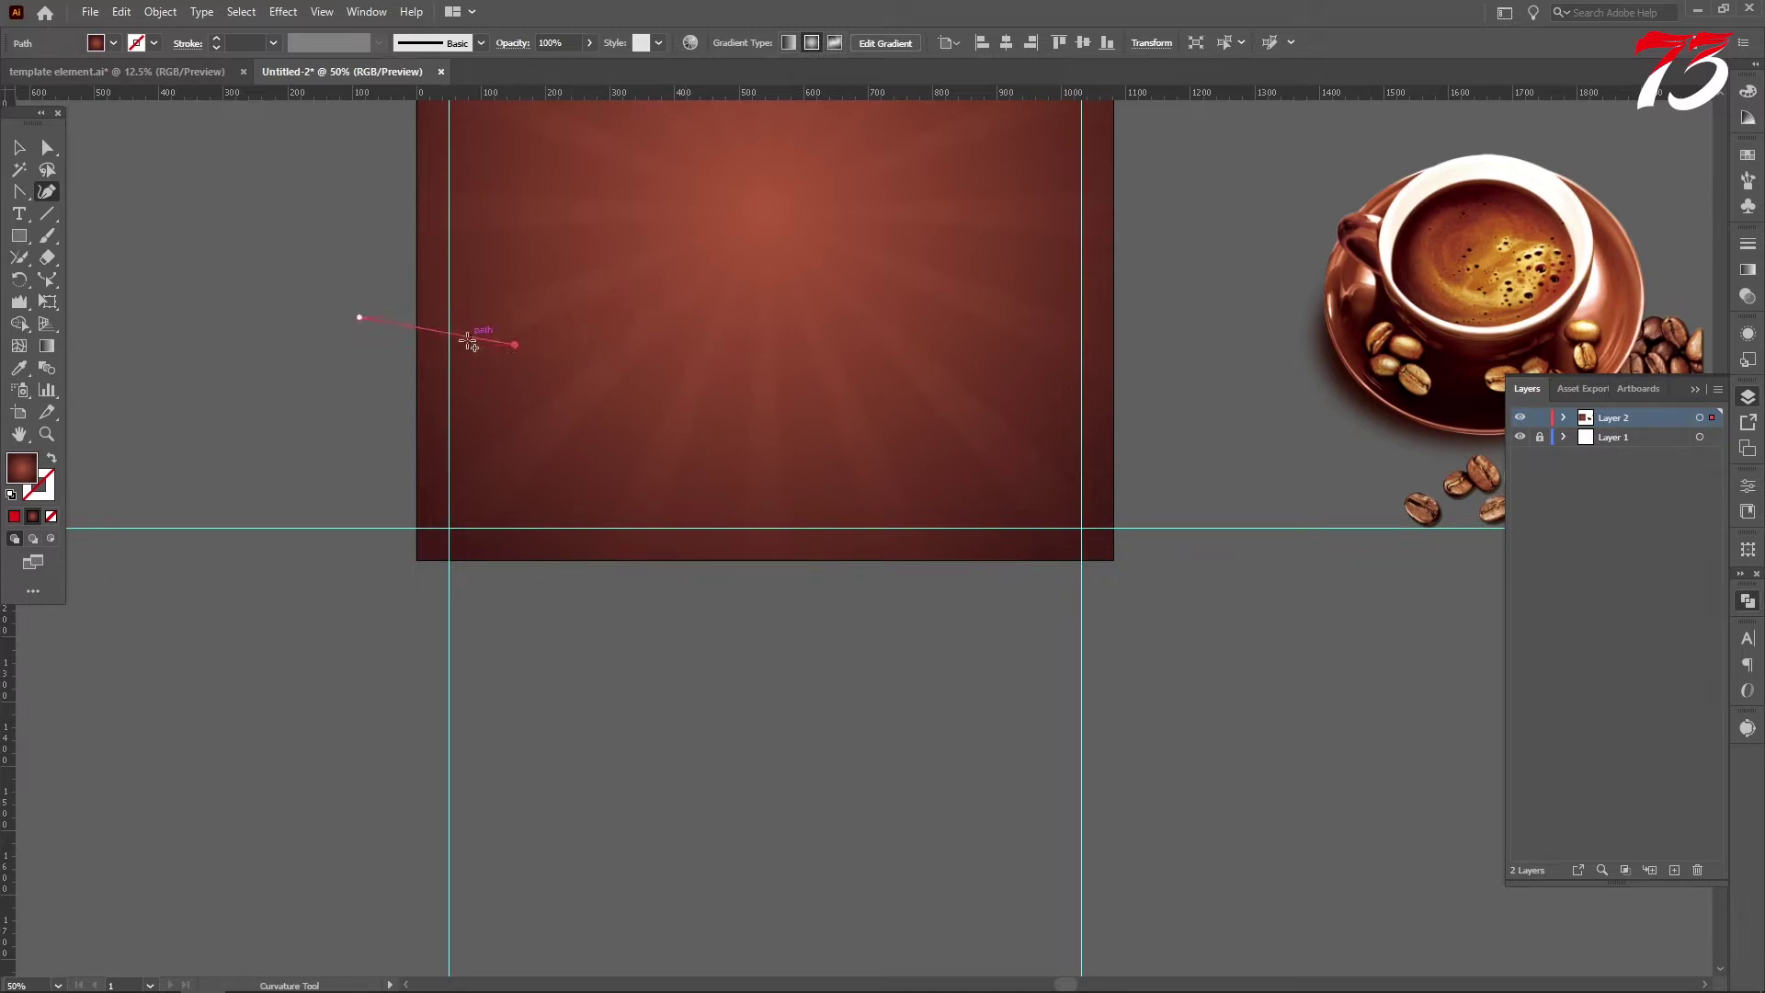
pyautogui.scroll(4, 443, 337)
pyautogui.hotkey('ctrl', 'z')
# Continue the curve as an even wave of alternating crests and troughs across the artboard to the right margin guide.
pyautogui.scroll(-2, 556, 357)
pyautogui.click(556, 365)
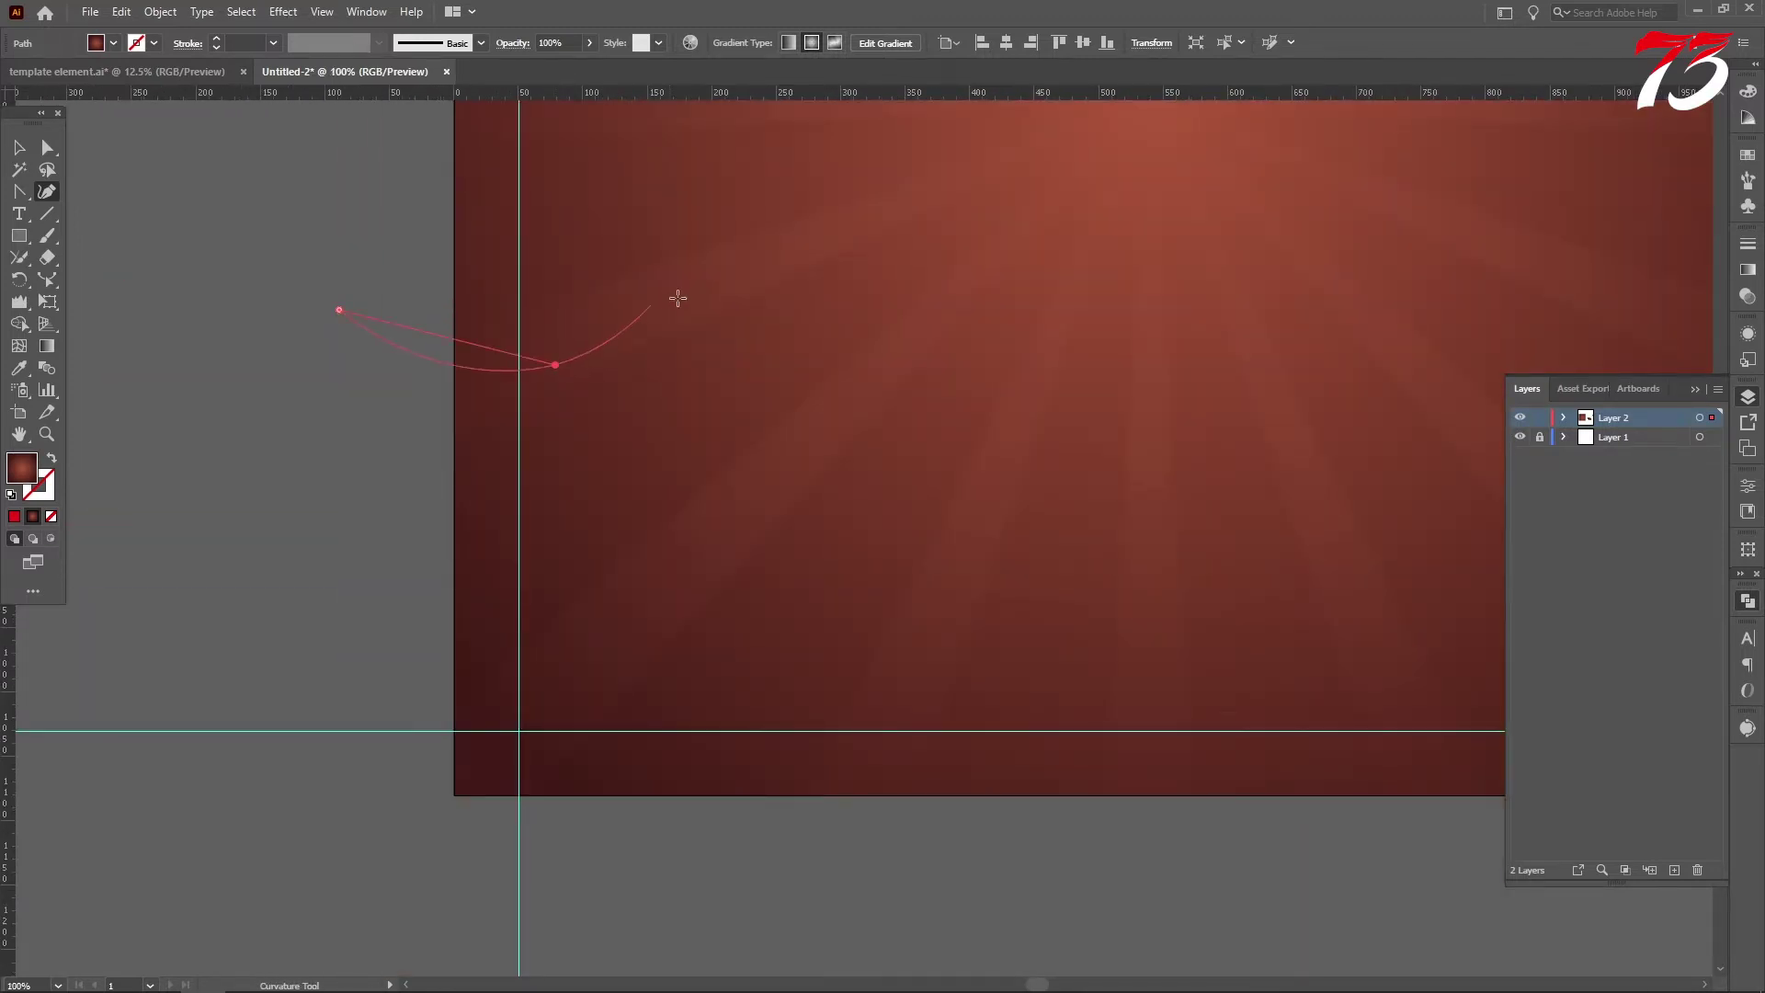
pyautogui.click(680, 294)
pyautogui.click(818, 364)
pyautogui.moveTo(946, 375); pyautogui.dragTo(585, 440)
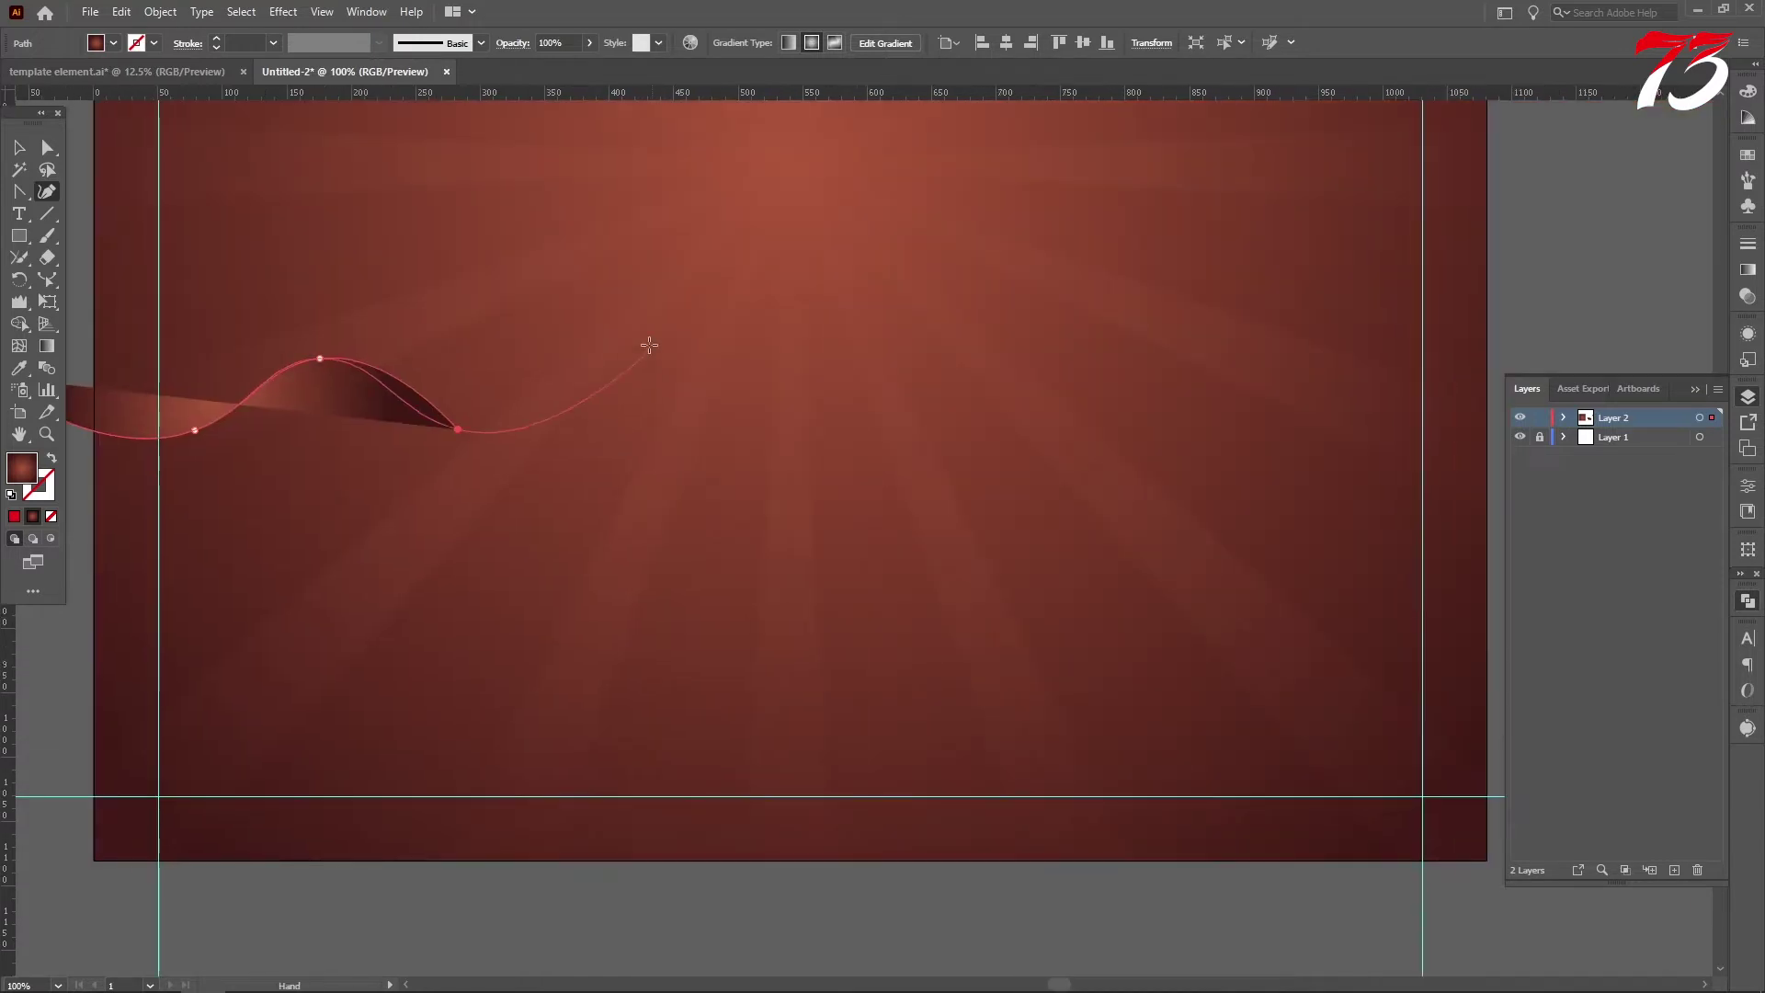
pyautogui.click(606, 356)
pyautogui.click(749, 438)
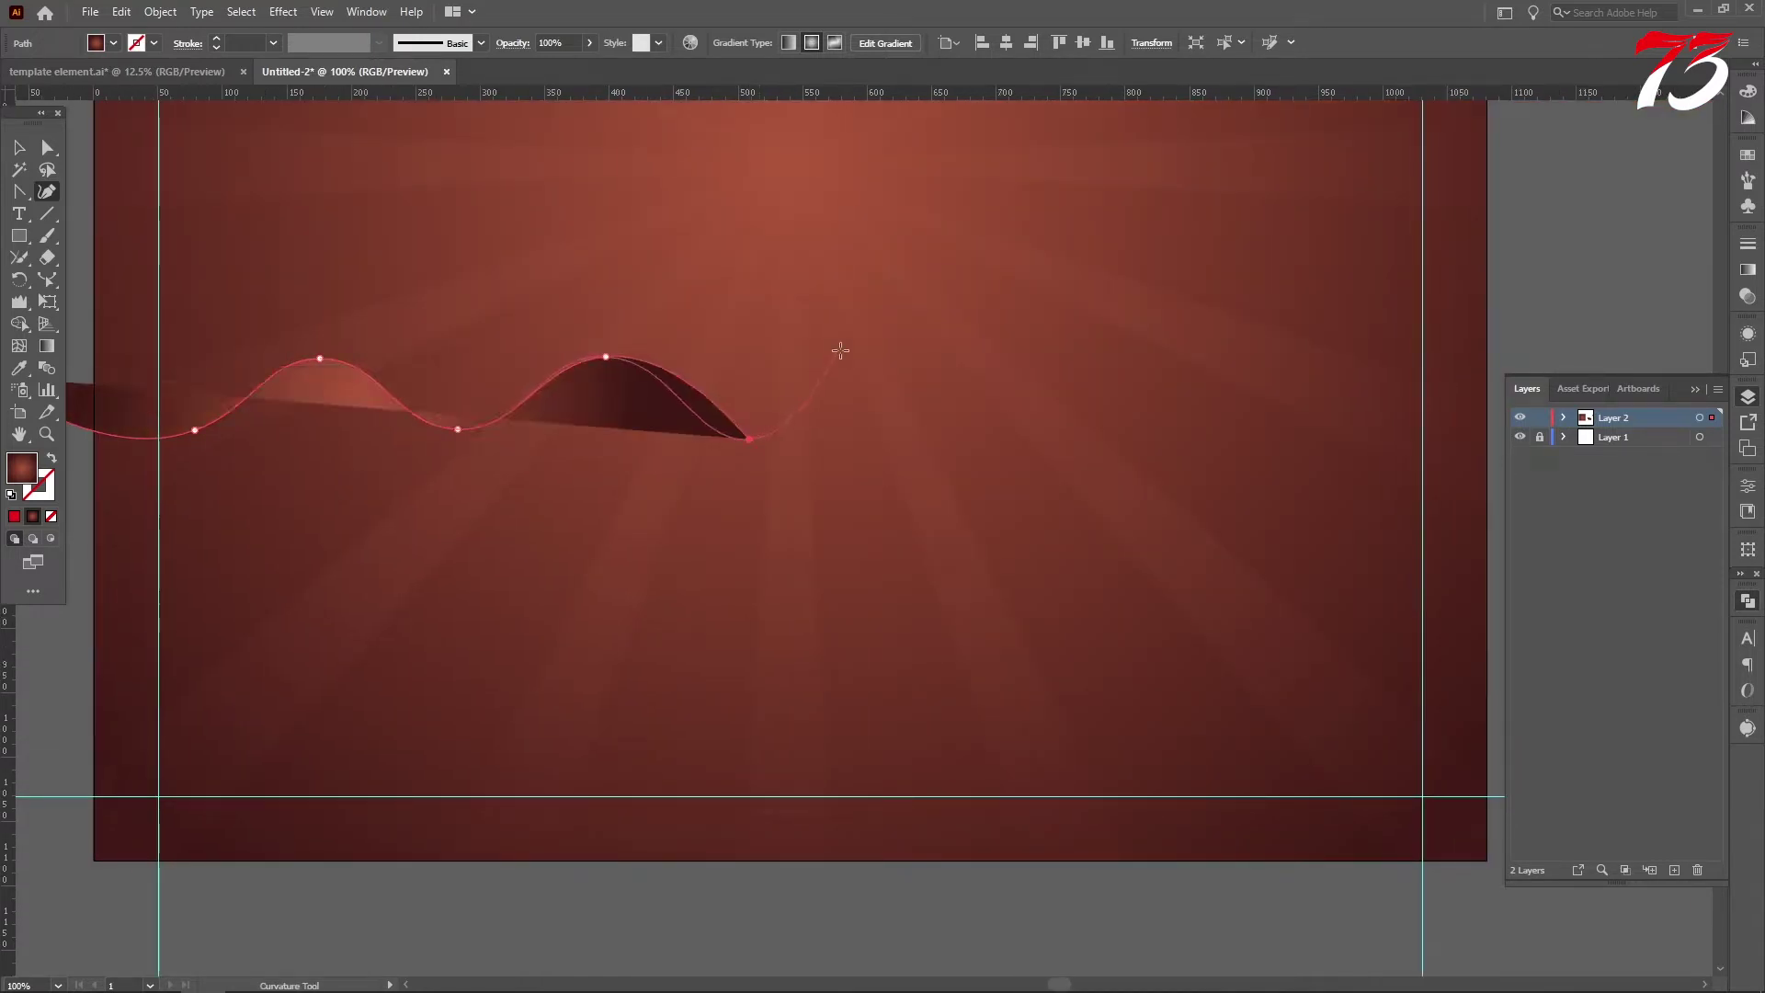
pyautogui.click(851, 353)
pyautogui.click(985, 430)
pyautogui.moveTo(1043, 431); pyautogui.dragTo(500, 477)
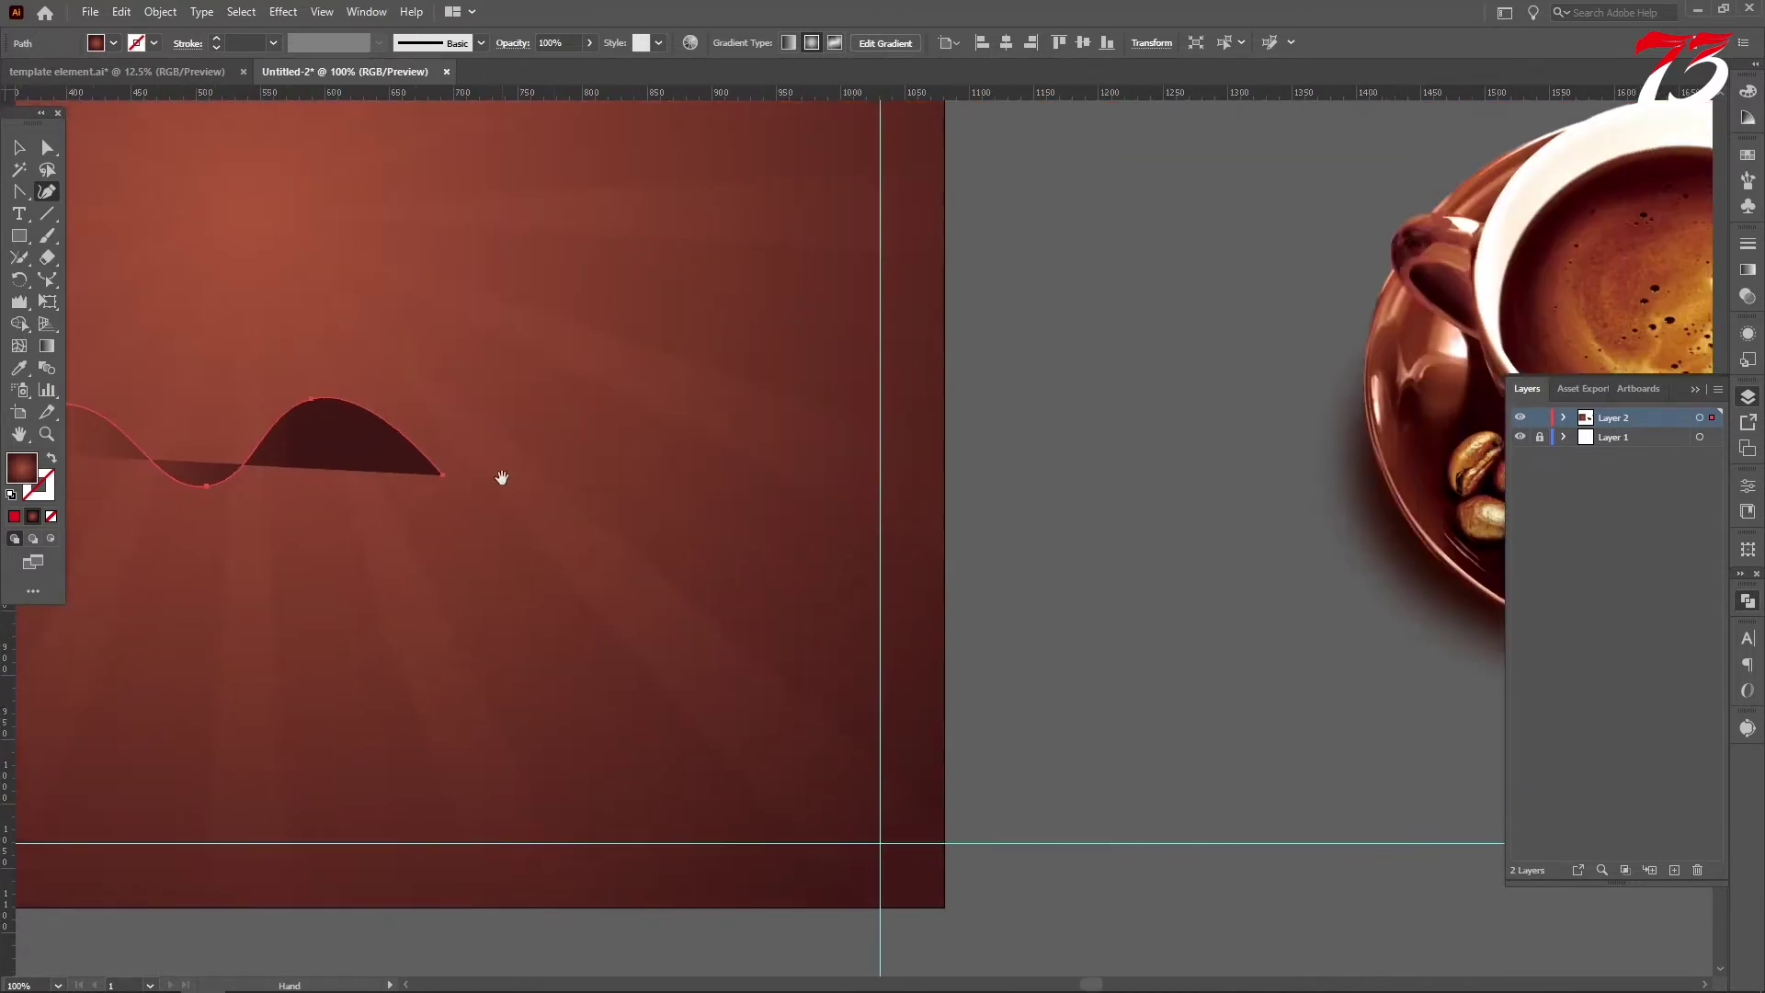
pyautogui.click(599, 400)
pyautogui.click(744, 480)
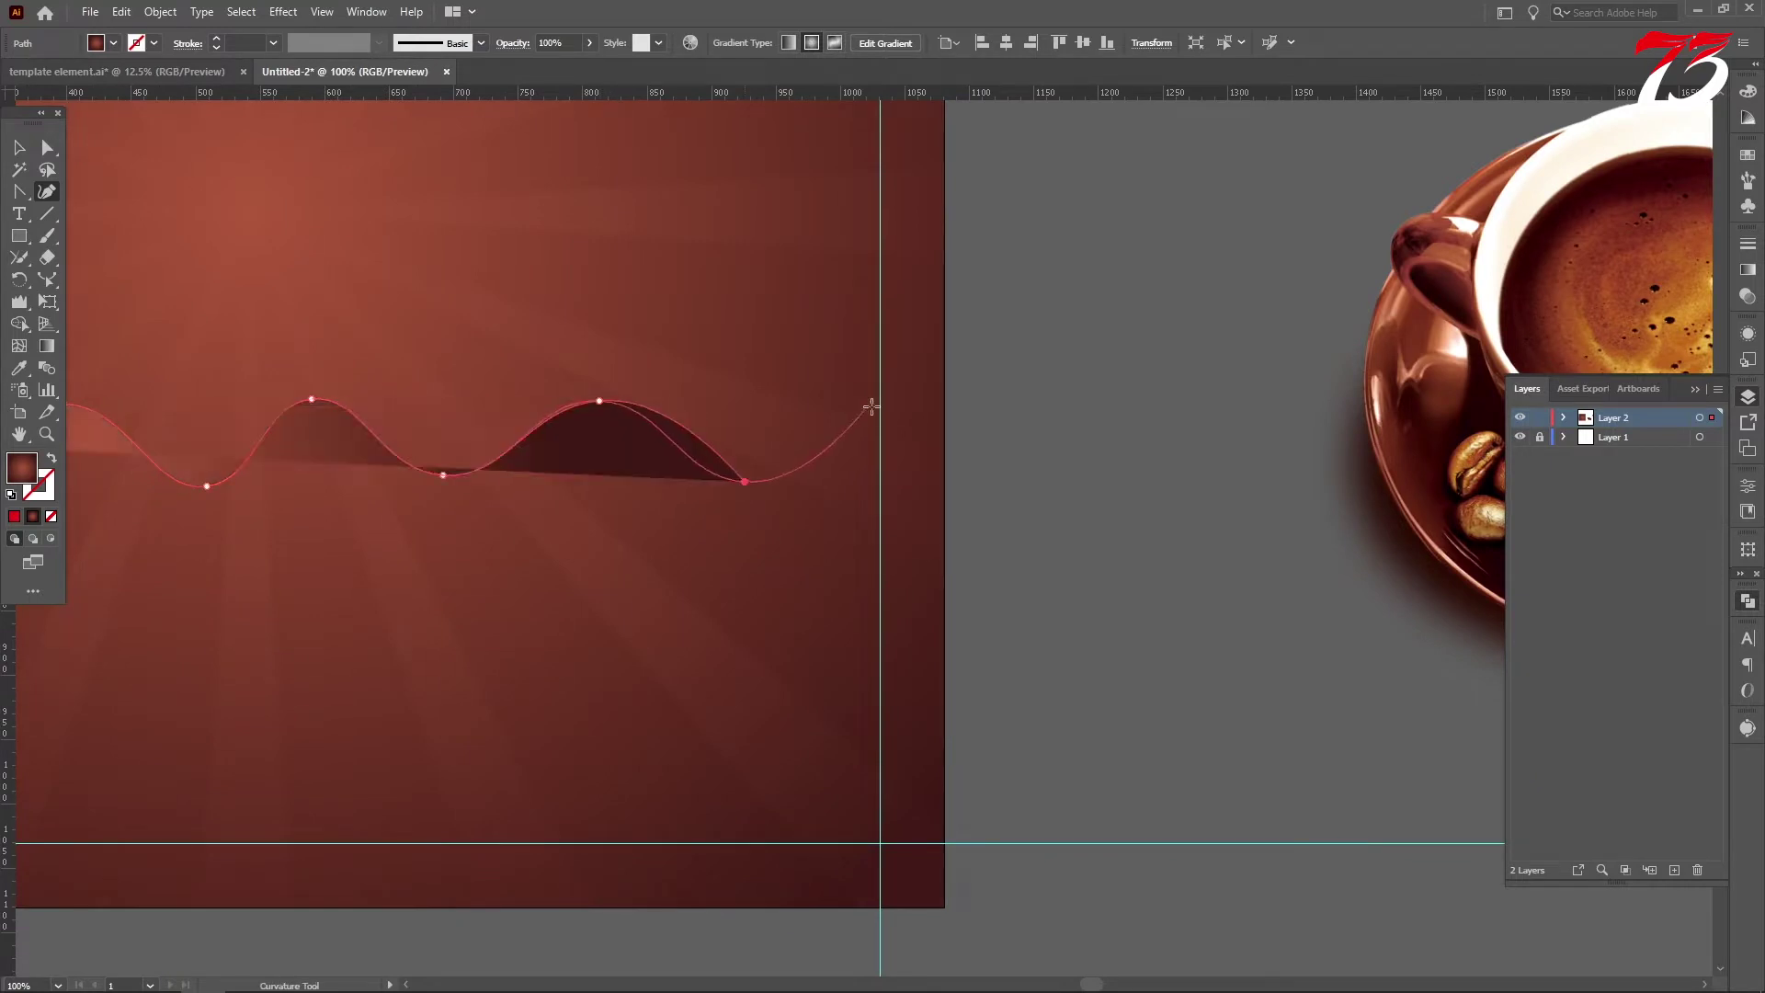
pyautogui.click(880, 401)
# Extend the path past the artboard's right side and bottom, and close it at its starting point.
pyautogui.click(1079, 534)
pyautogui.scroll(-6, 1094, 538)
pyautogui.click(1135, 654)
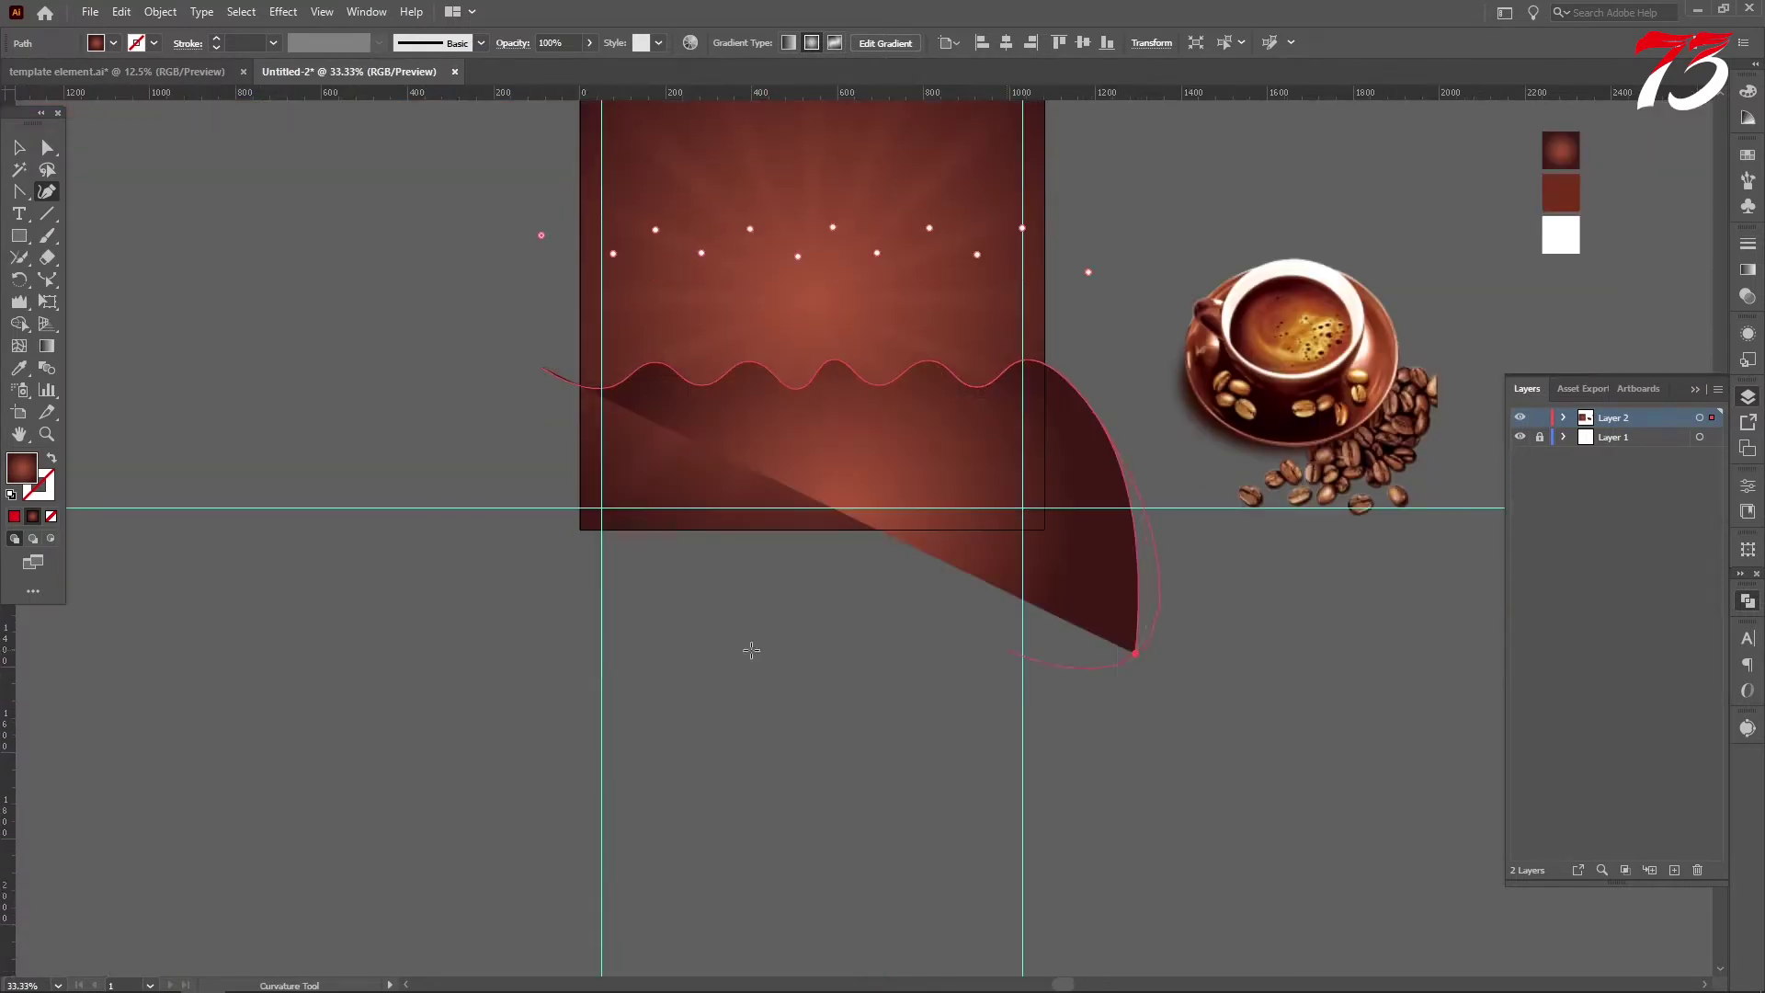
pyautogui.click(416, 632)
pyautogui.hotkey('ctrl', '+')
pyautogui.click(548, 348)
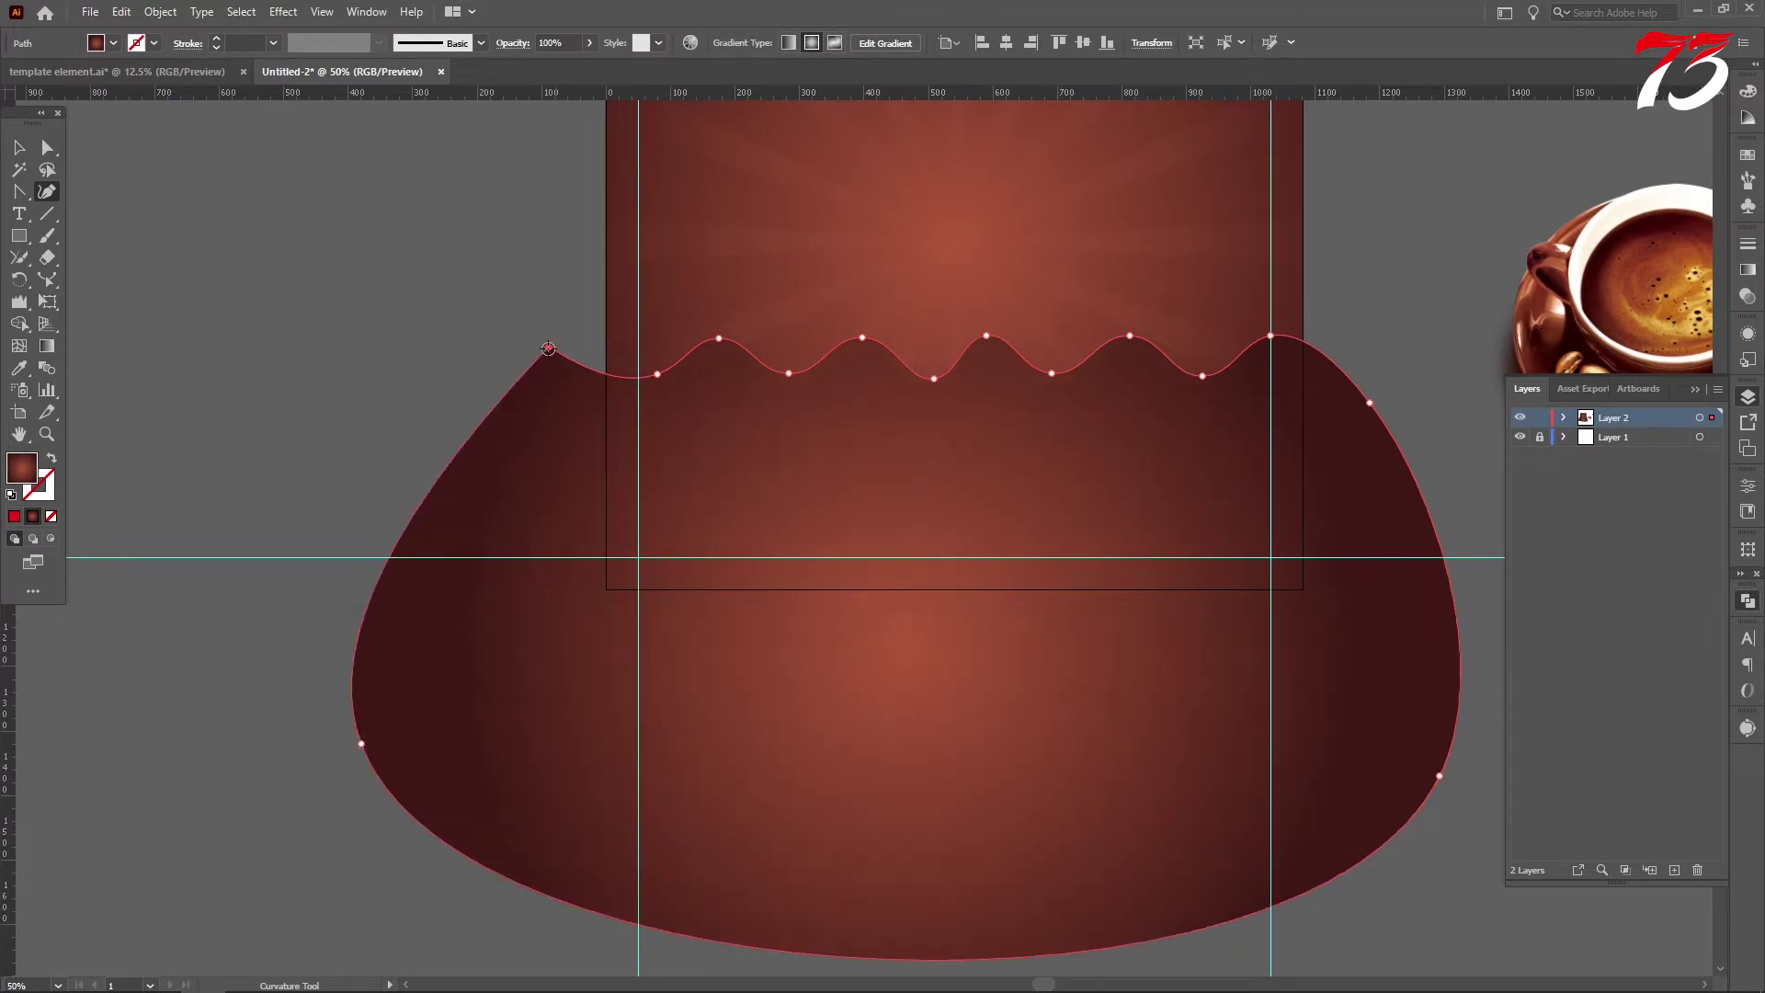
# Replace the wave shape's gradient with a solid white fill.
pyautogui.click(18, 149)
pyautogui.click(19, 372)
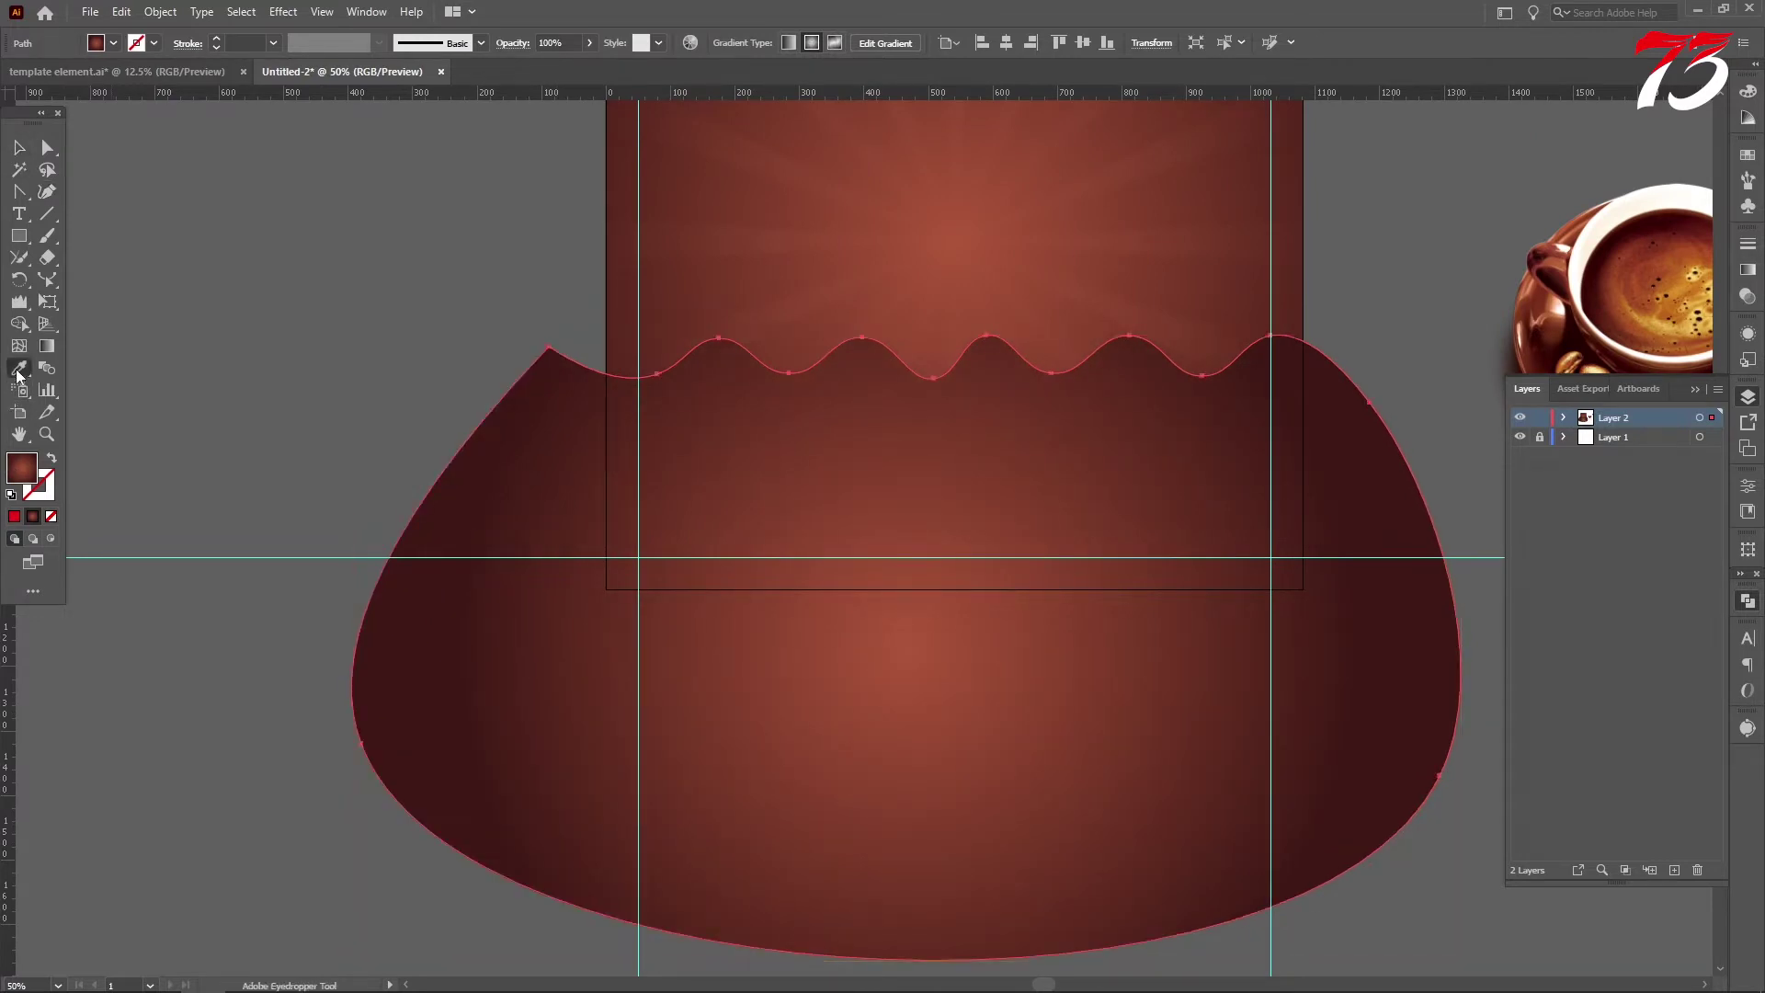
pyautogui.click(14, 517)
pyautogui.doubleClick(21, 471)
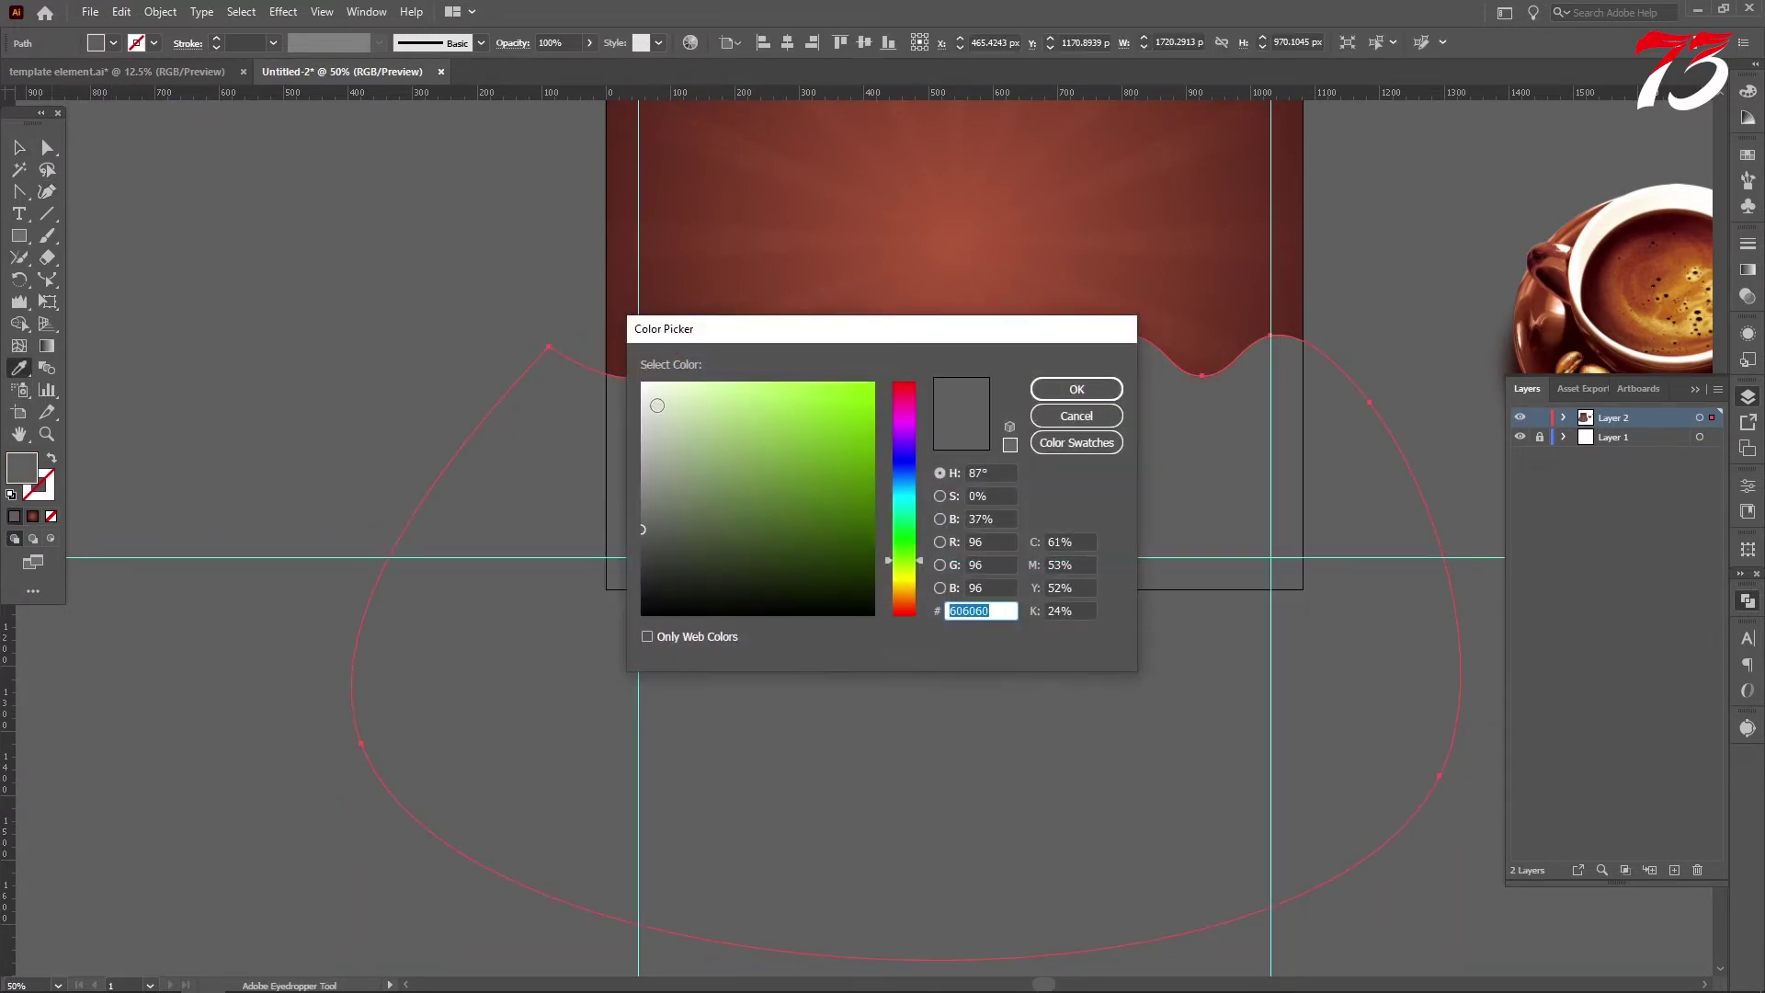
pyautogui.moveTo(656, 405); pyautogui.dragTo(628, 367)
pyautogui.click(18, 148)
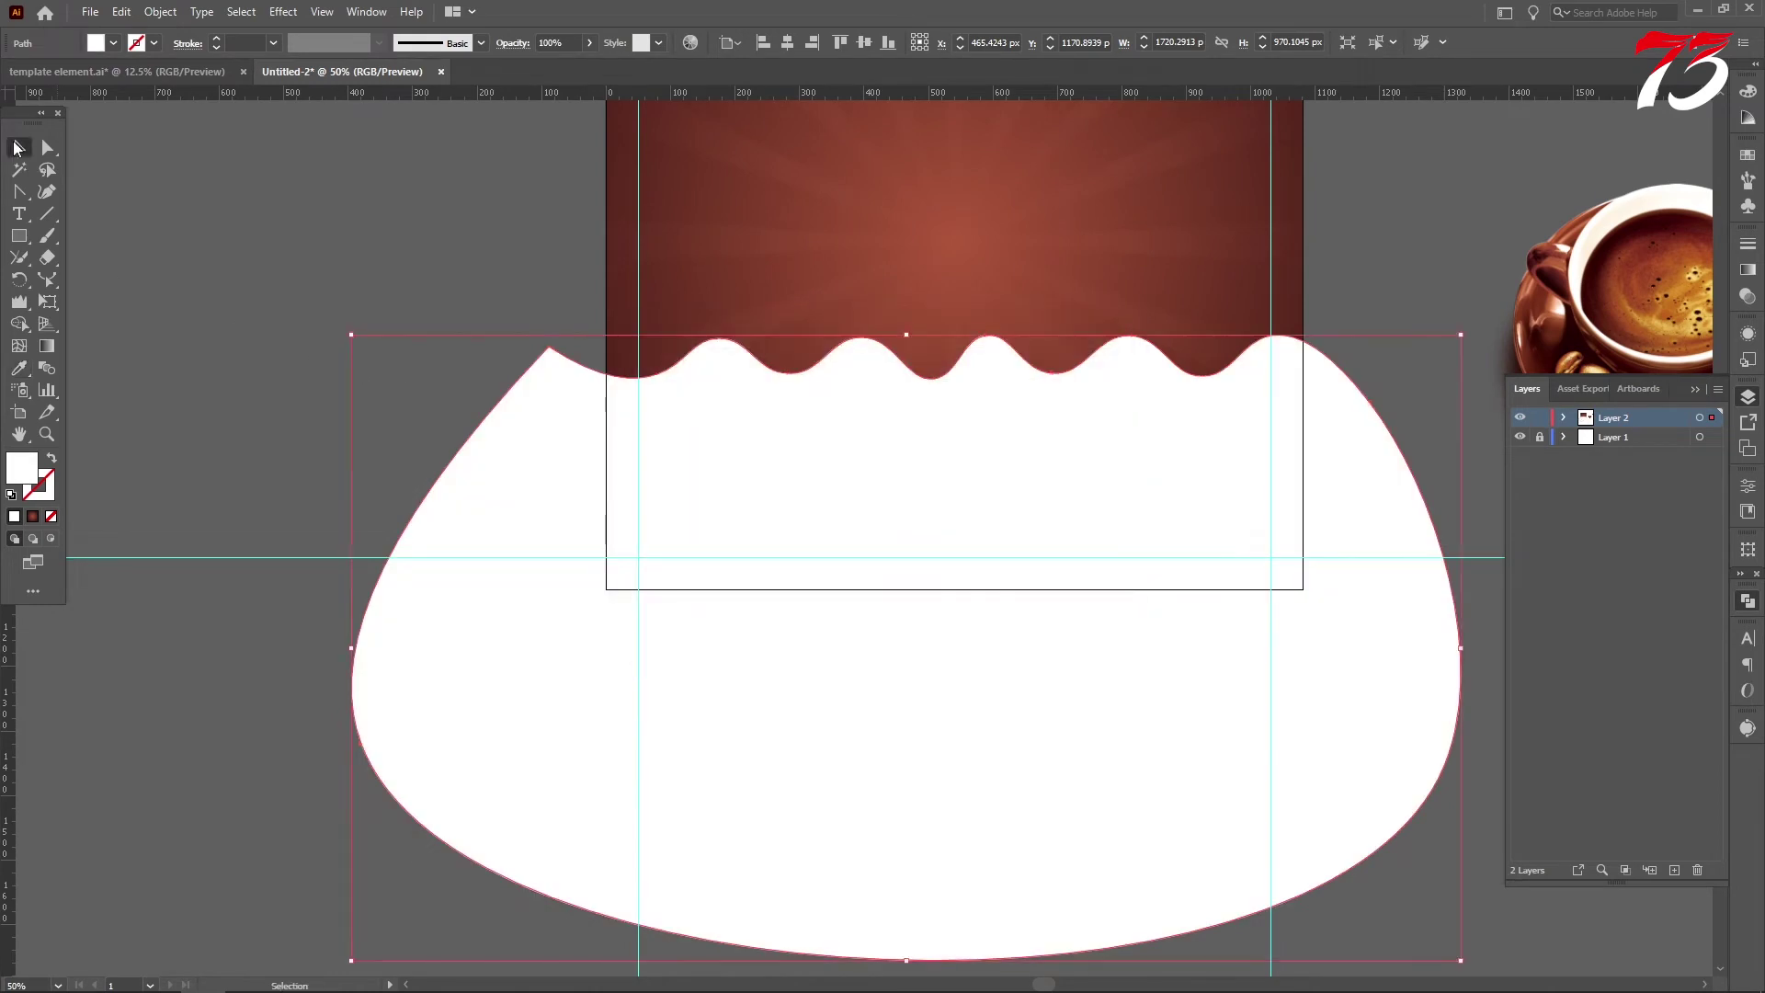
pyautogui.click(269, 381)
# Nudge the white wave shape slightly upward.
pyautogui.scroll(-2, 278, 407)
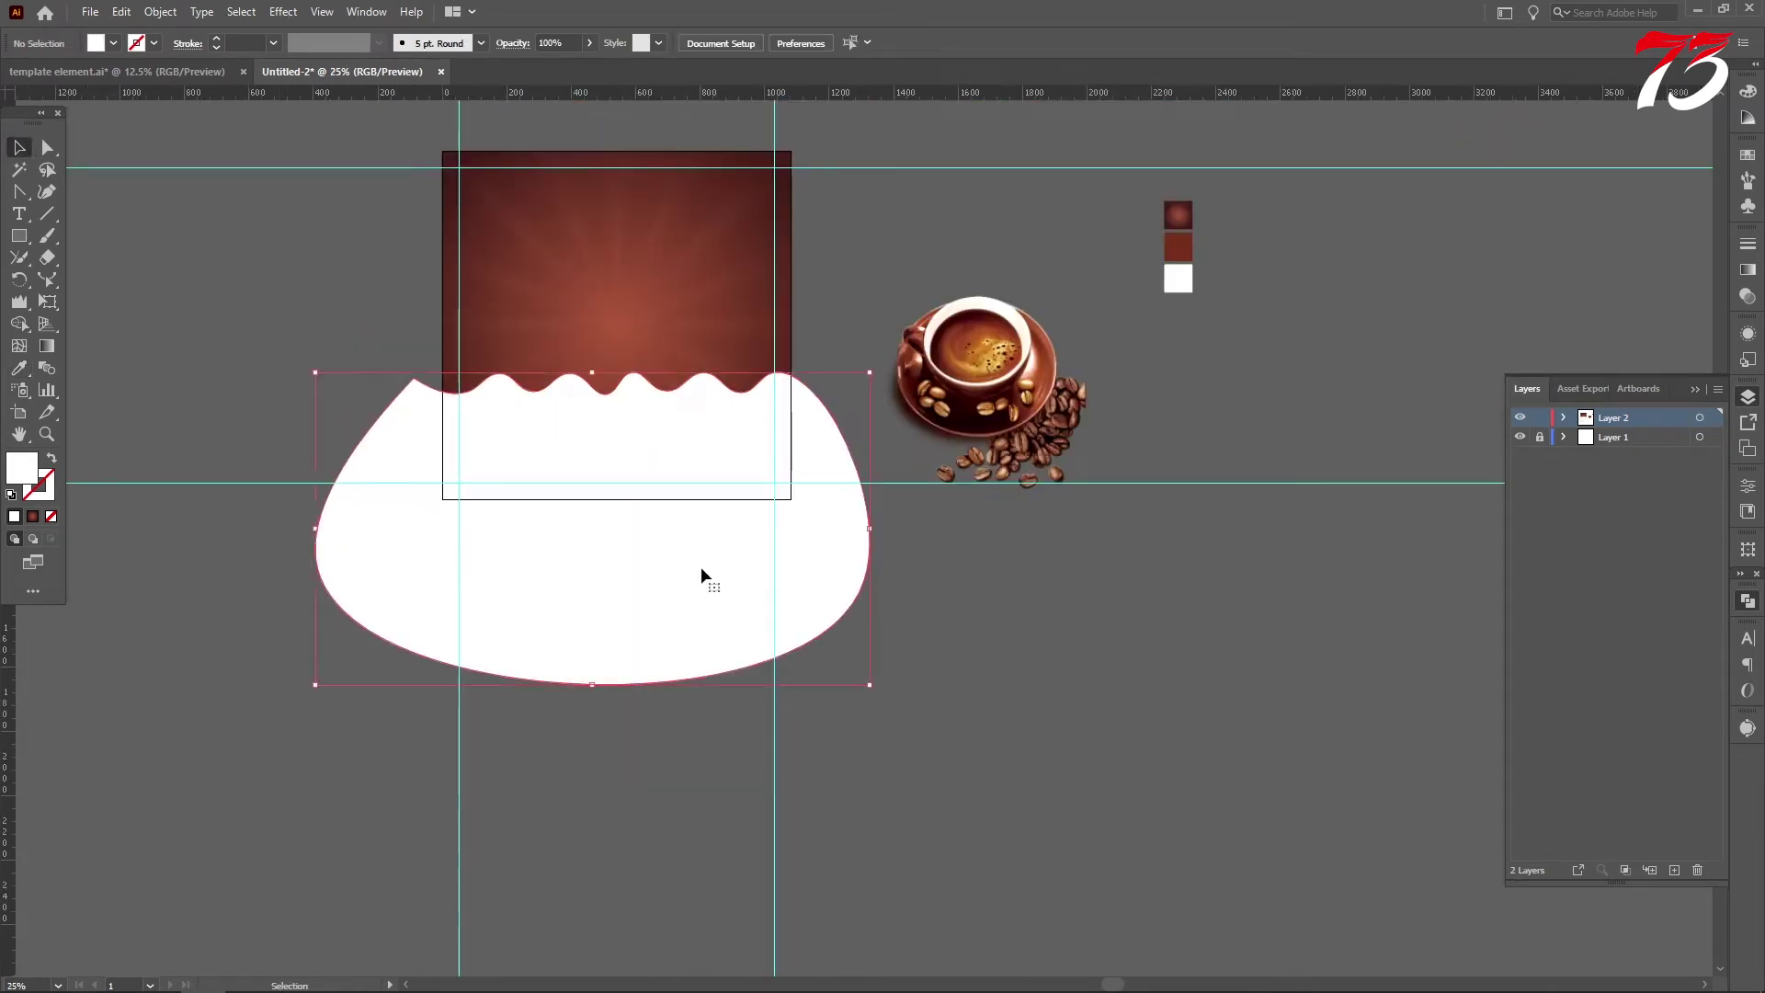
pyautogui.press('Up')
pyautogui.press('Up')
pyautogui.press('Up')
pyautogui.press('Up')
pyautogui.press('Up')
pyautogui.press('Up')
pyautogui.press('Up')
pyautogui.press('Up')
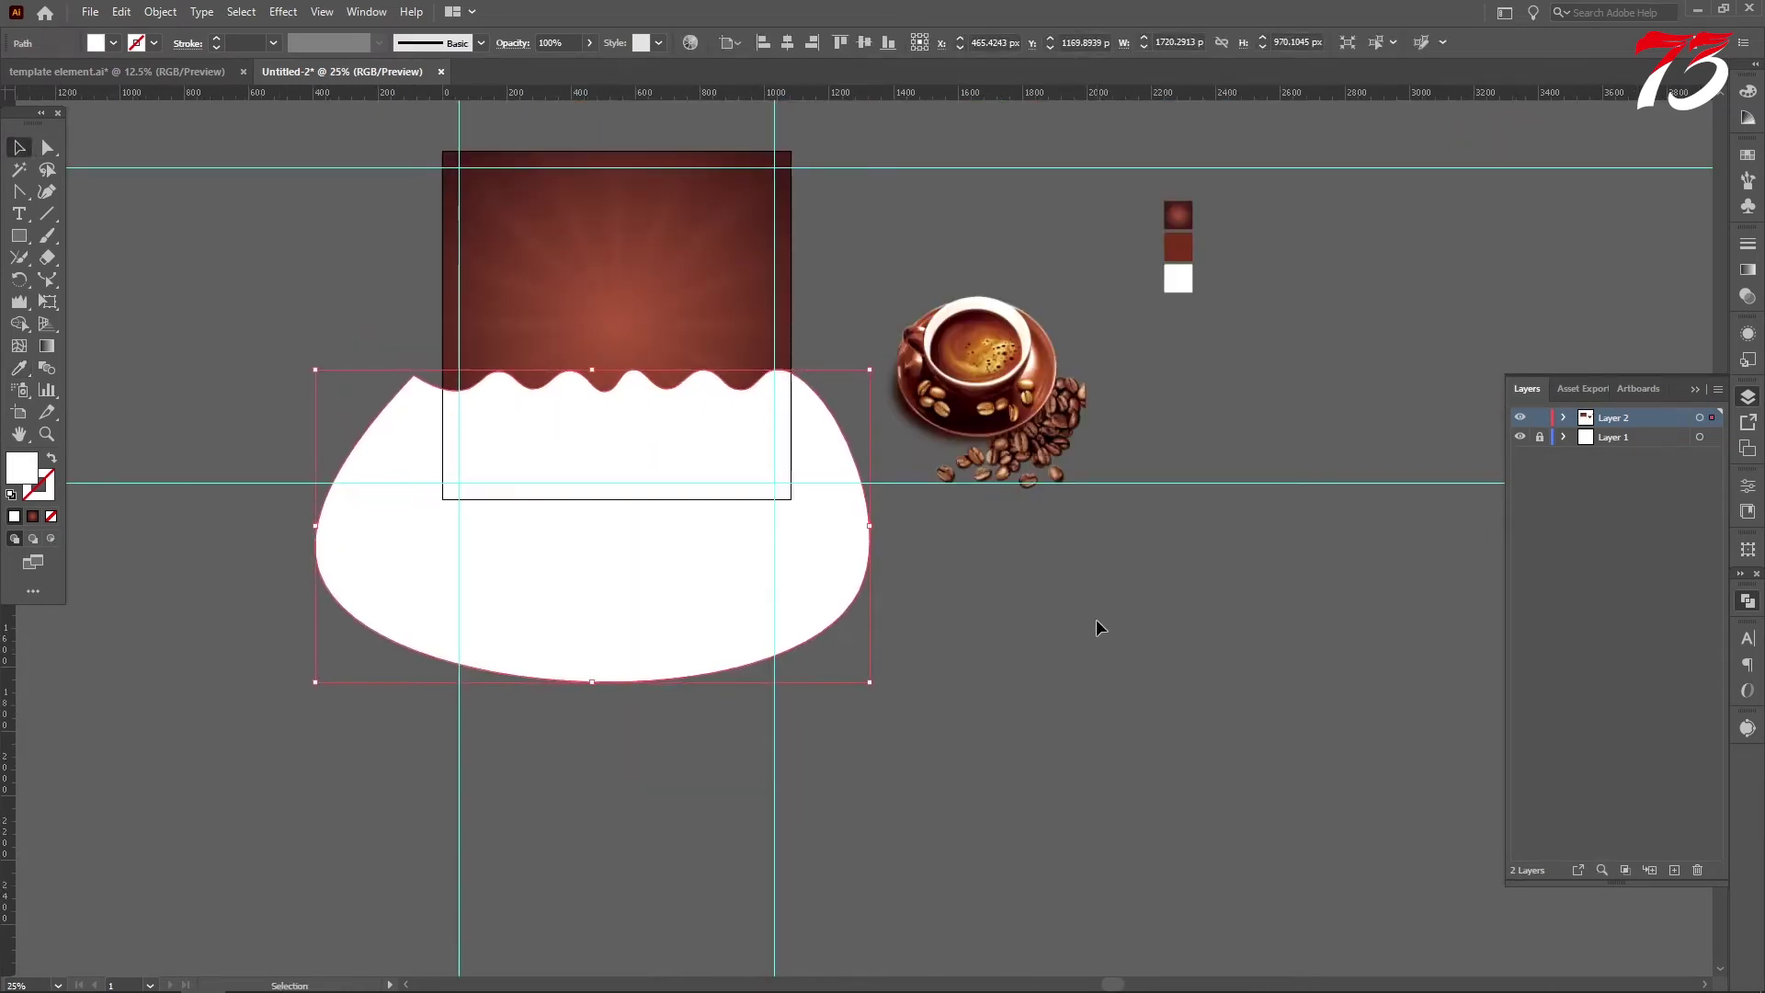
# Bring the coffee cup image to the front, move it onto the artboard over the wave and centre it horizontally.
pyautogui.click(1016, 391)
pyautogui.rightClick(1016, 390)
pyautogui.moveTo(1103, 545)
pyautogui.click(1250, 547)
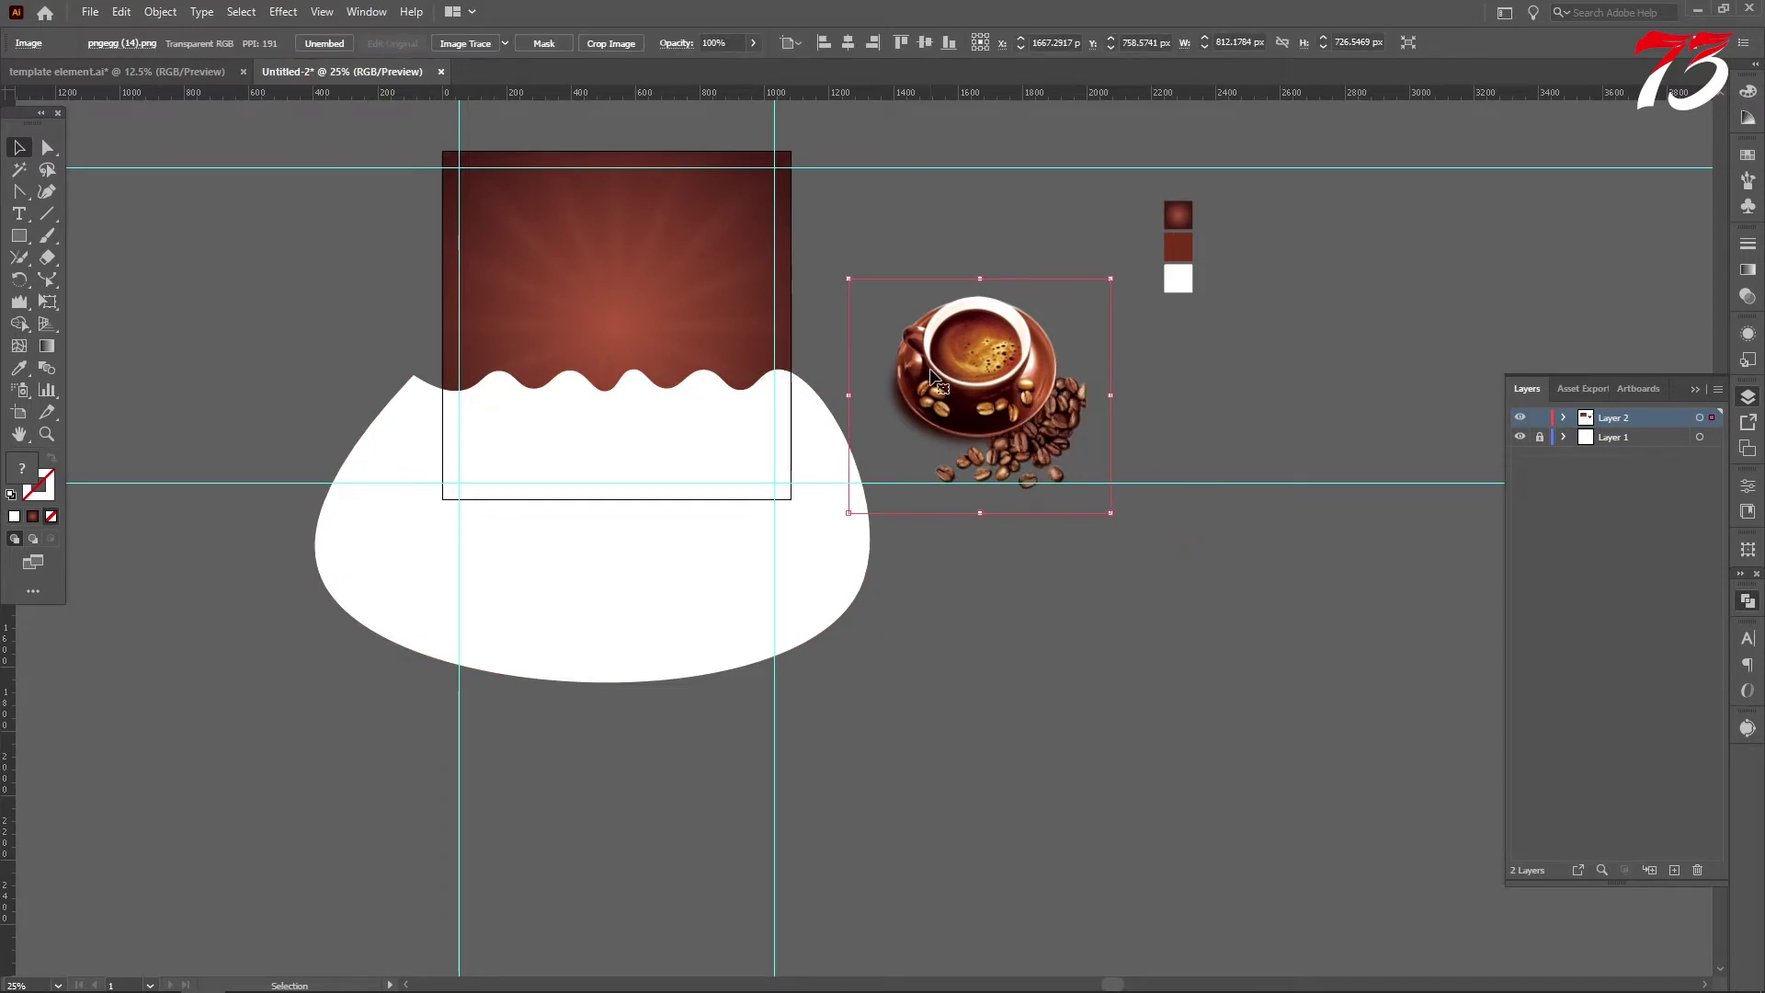
pyautogui.moveTo(933, 377); pyautogui.dragTo(554, 351)
pyautogui.click(848, 46)
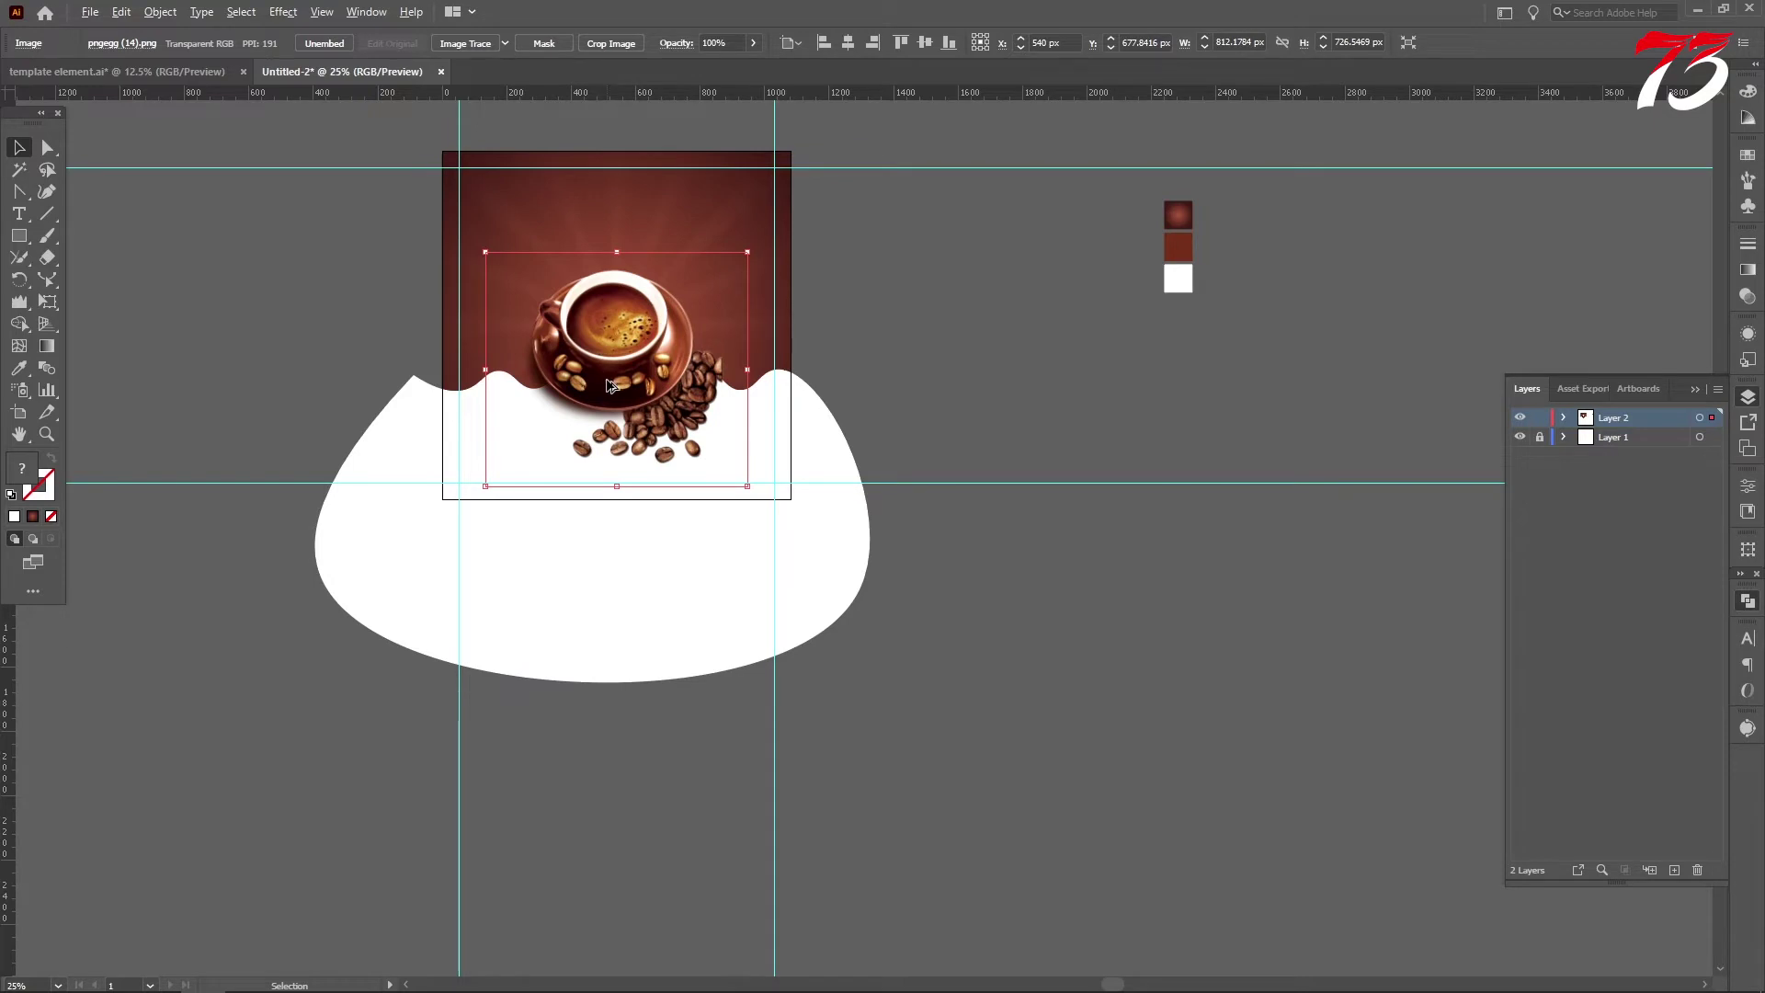
# Nudge the coffee cup image up to a vertical position of about 657 px.
pyautogui.scroll(2, 608, 384)
pyautogui.press('Up')
pyautogui.press('Up')
pyautogui.press('Up')
pyautogui.press('Up')
pyautogui.press('Up')
pyautogui.press('Up')
pyautogui.press('Up')
pyautogui.press('Up')
pyautogui.press('Up')
pyautogui.press('Up')
pyautogui.press('Up')
pyautogui.press('Up')
pyautogui.press('Up')
pyautogui.press('Up')
pyautogui.press('Up')
pyautogui.press('Up')
pyautogui.press('Up')
pyautogui.press('Up')
pyautogui.press('Up')
pyautogui.press('Up')
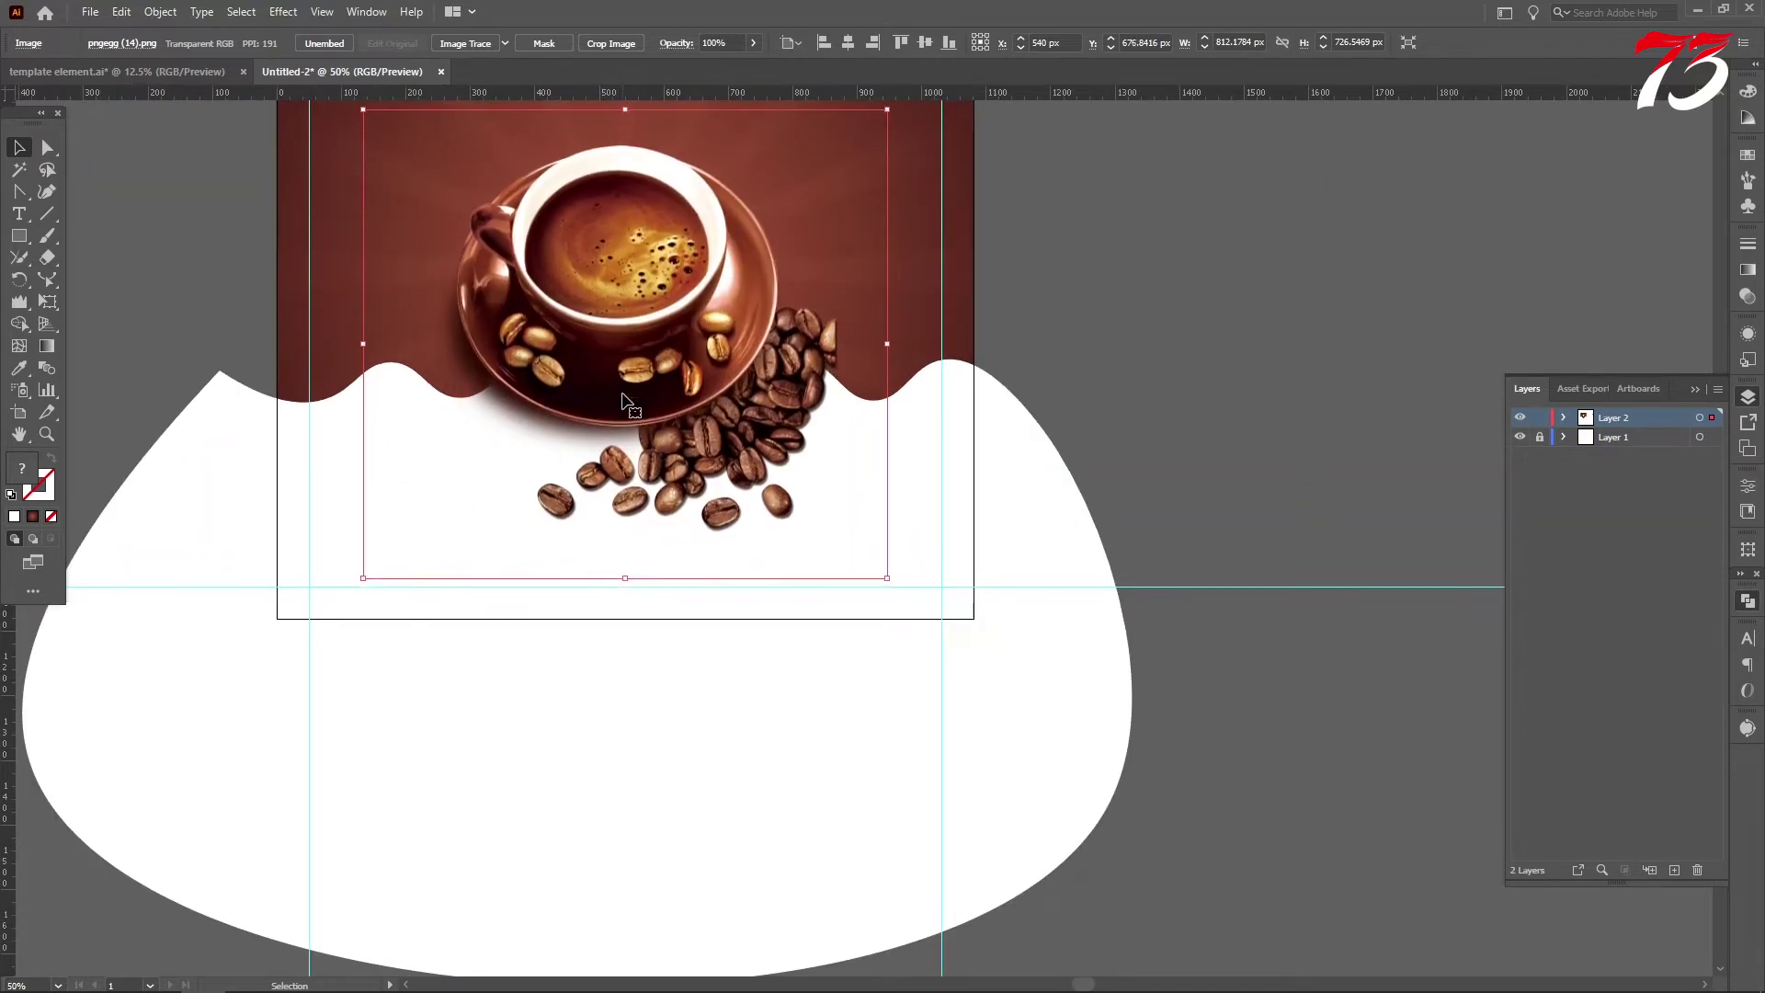
pyautogui.press('Down')
pyautogui.press('Down')
pyautogui.press('Down')
pyautogui.press('Down')
pyautogui.press('Down')
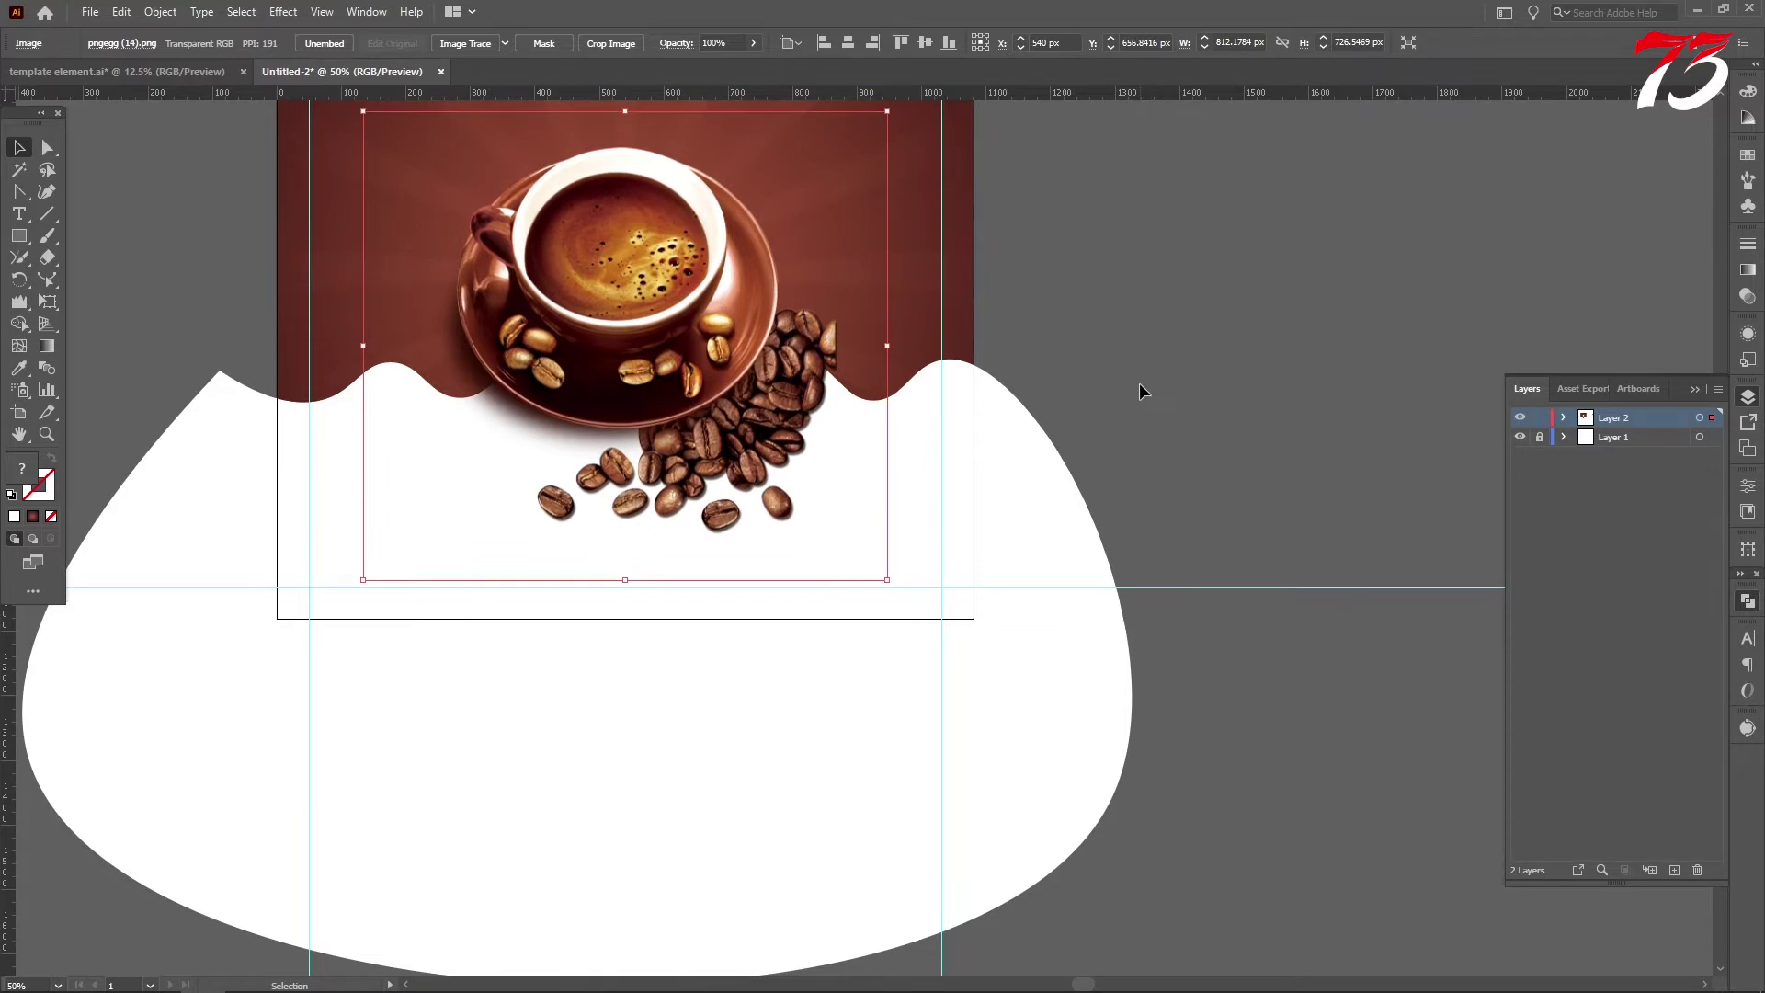
# Add the text "good taste, good mood" above the cup and enlarge it to about 50 pt.
pyautogui.click(1021, 426)
pyautogui.scroll(-2, 970, 455)
pyautogui.scroll(1, 1027, 473)
pyautogui.scroll(3, 1076, 442)
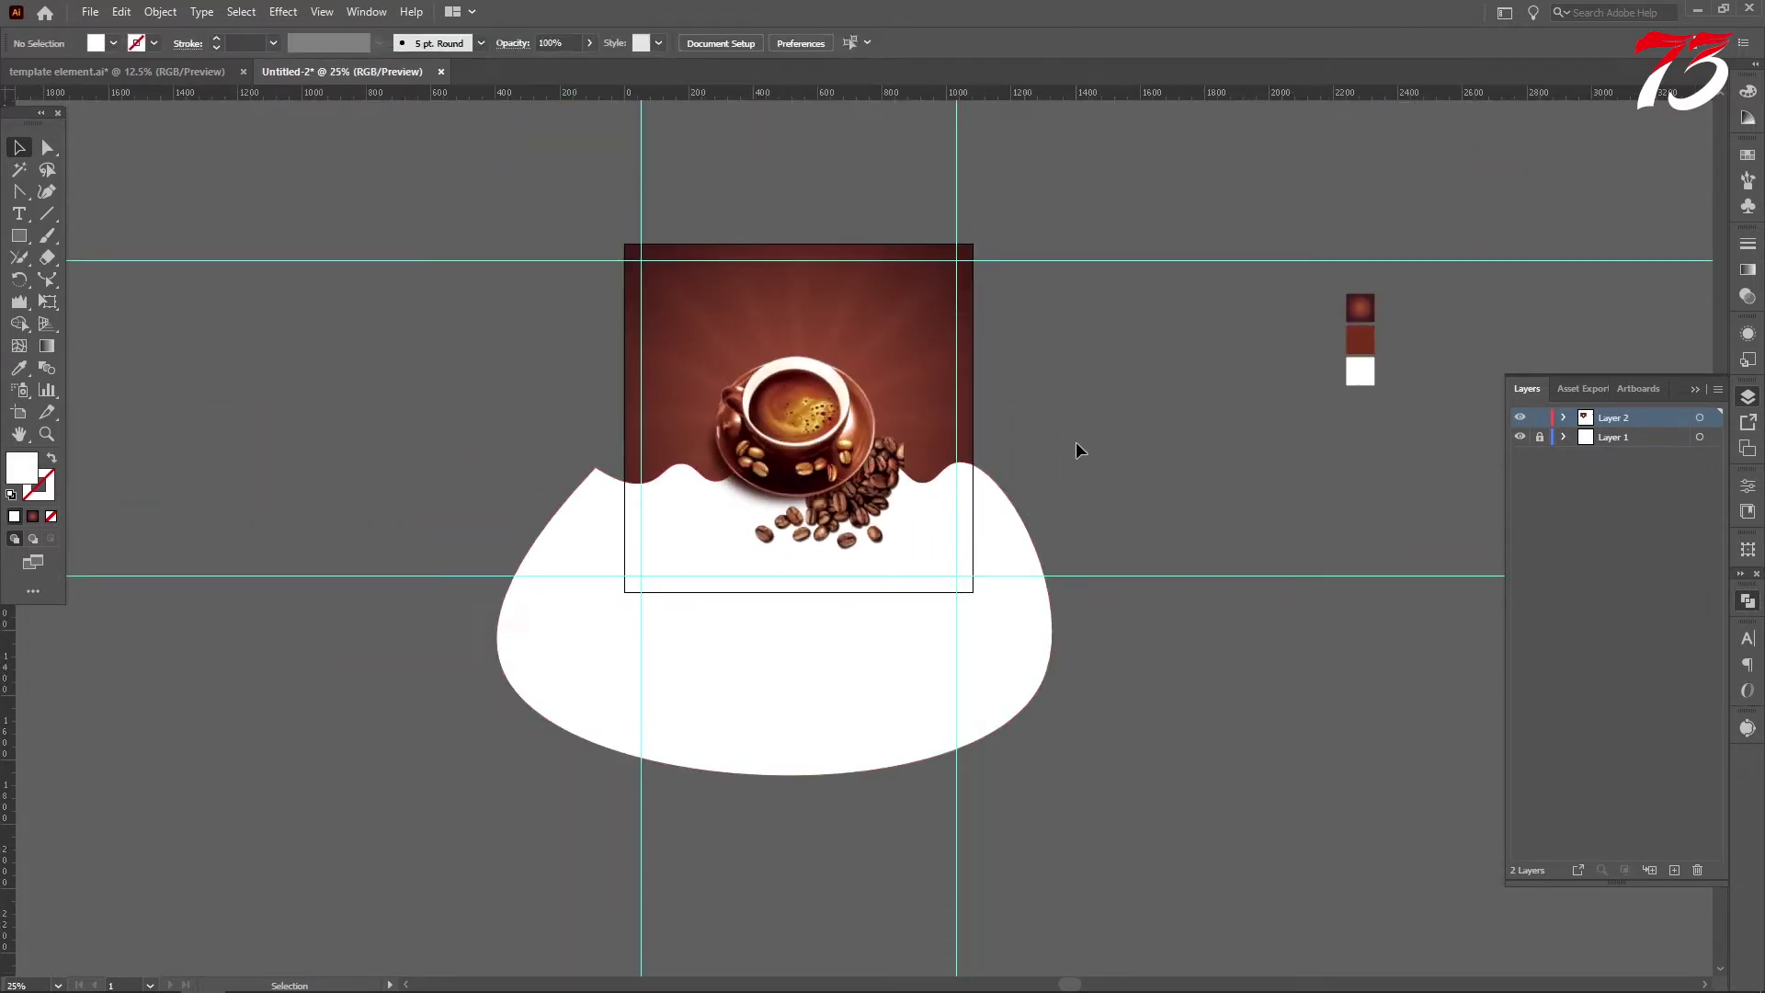
pyautogui.press('t')
pyautogui.scroll(4, 798, 418)
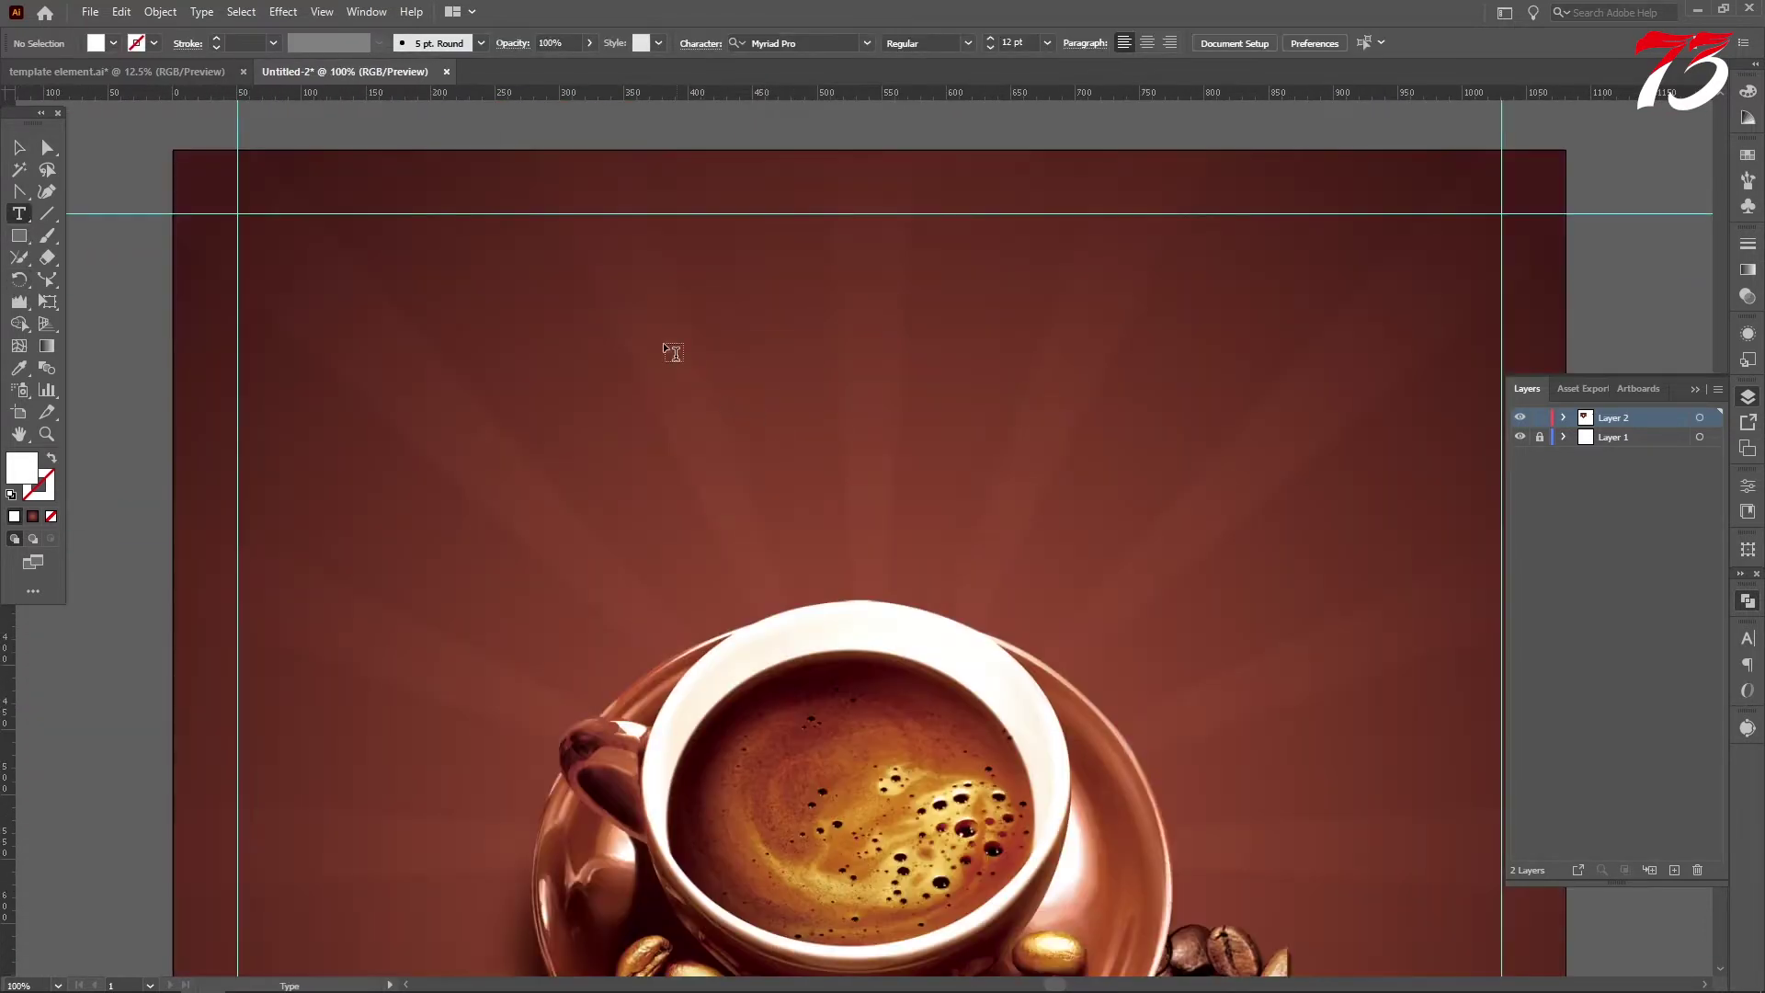
pyautogui.click(651, 323)
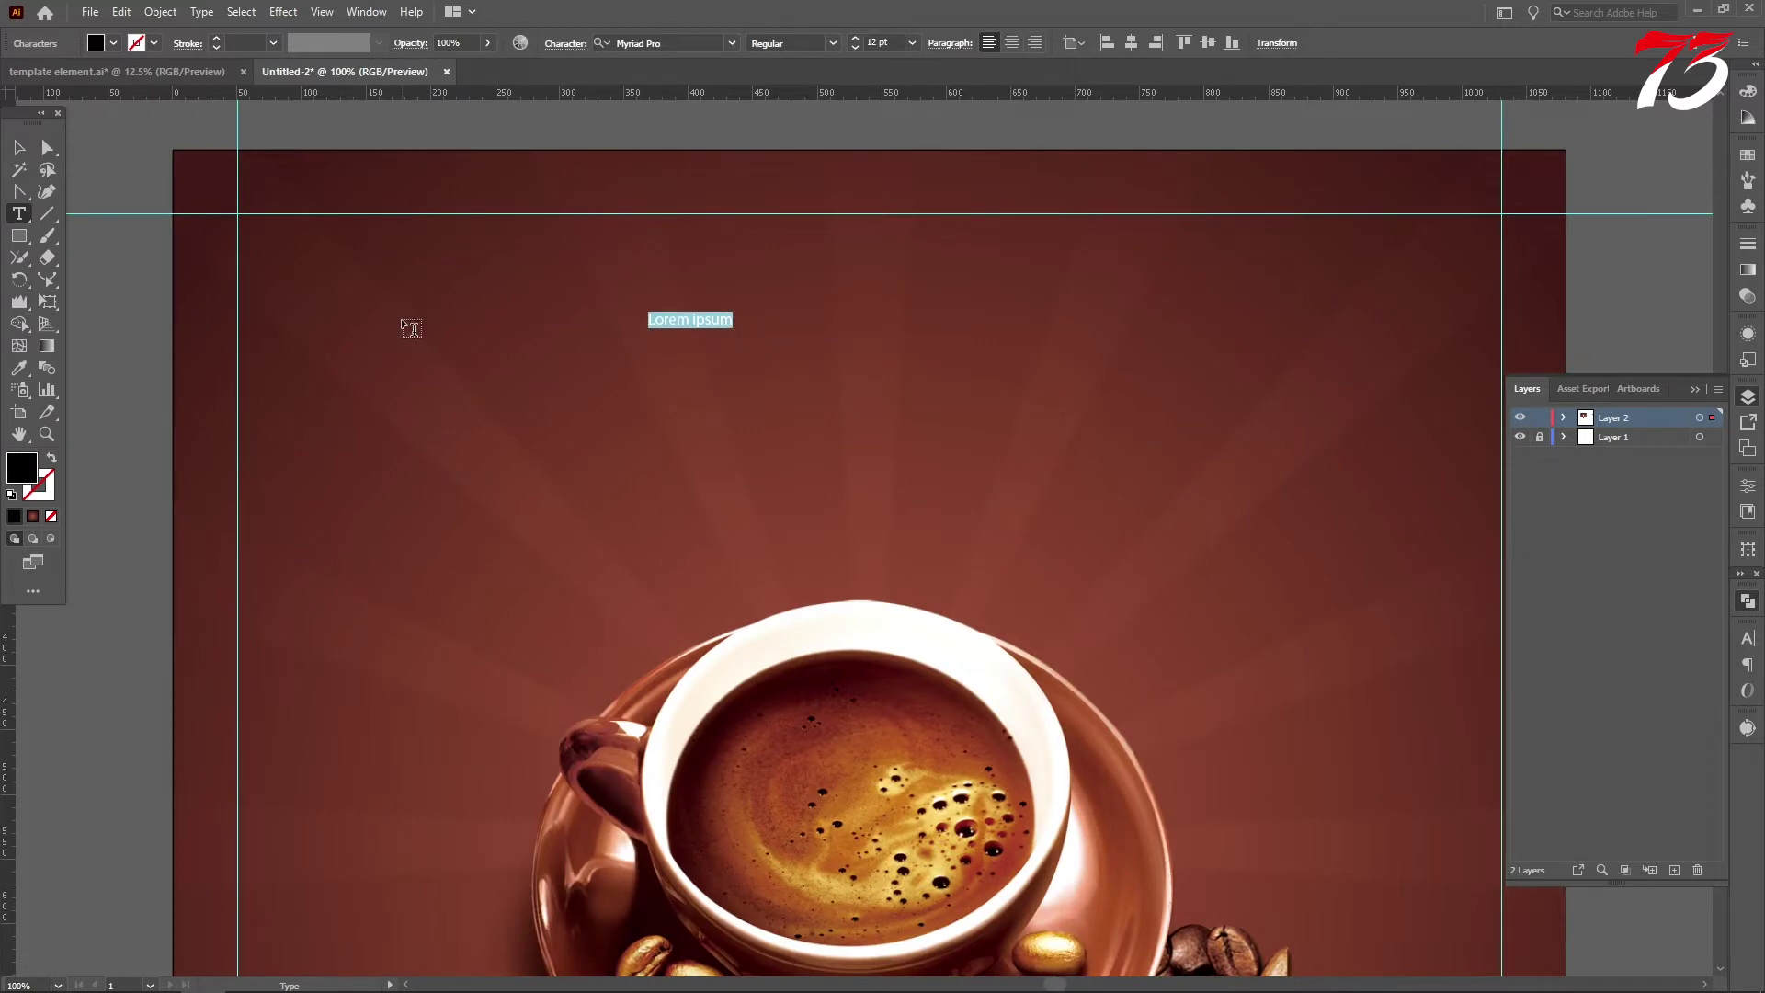
pyautogui.write('good taste, good mood')
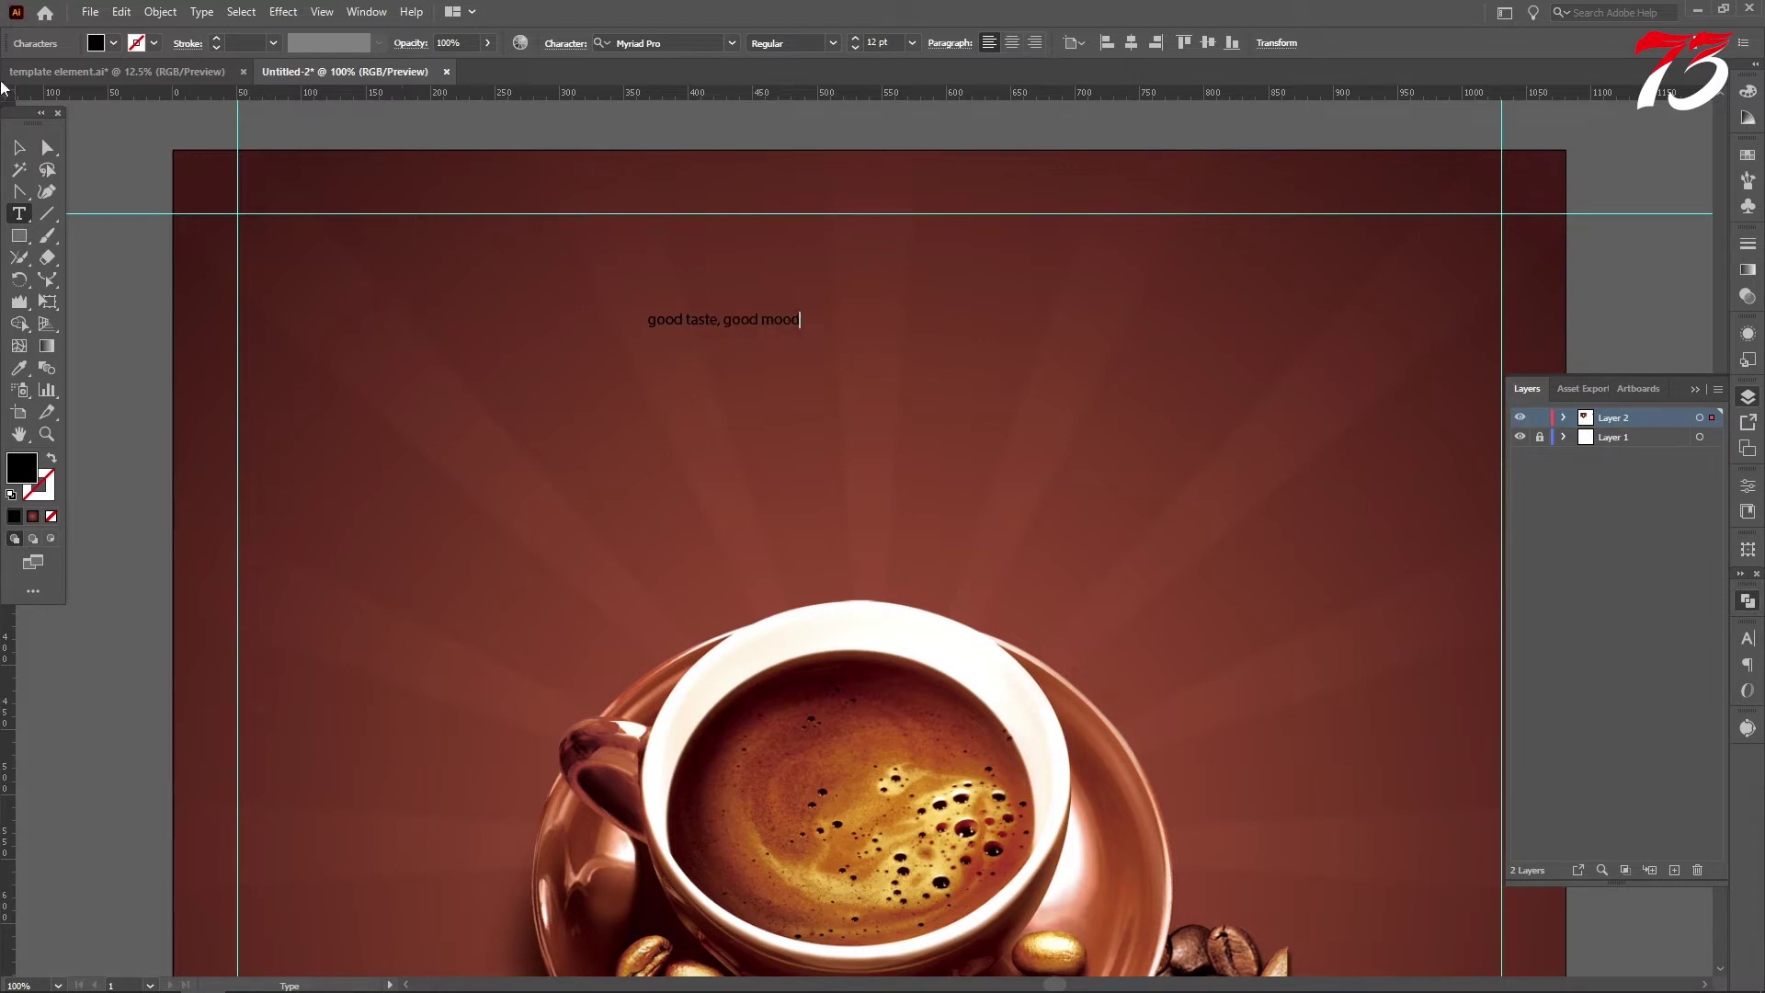
pyautogui.press('Escape')
pyautogui.moveTo(801, 328); pyautogui.dragTo(1283, 381)
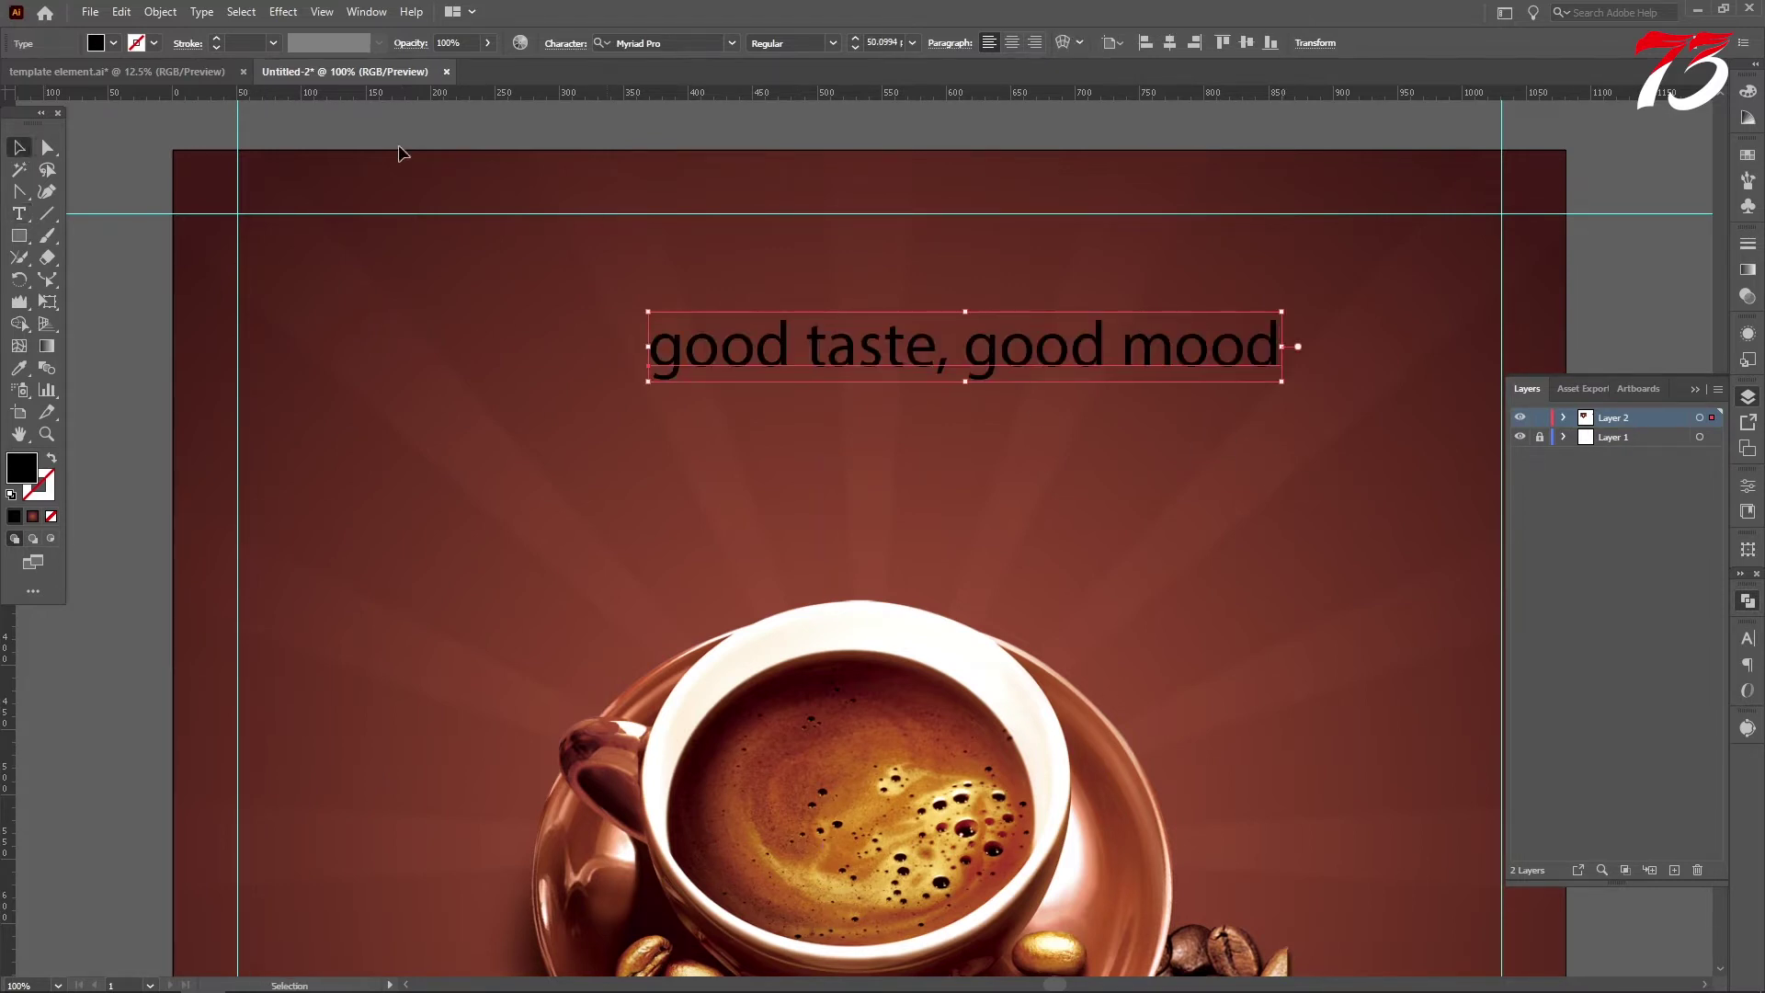
pyautogui.click(197, 12)
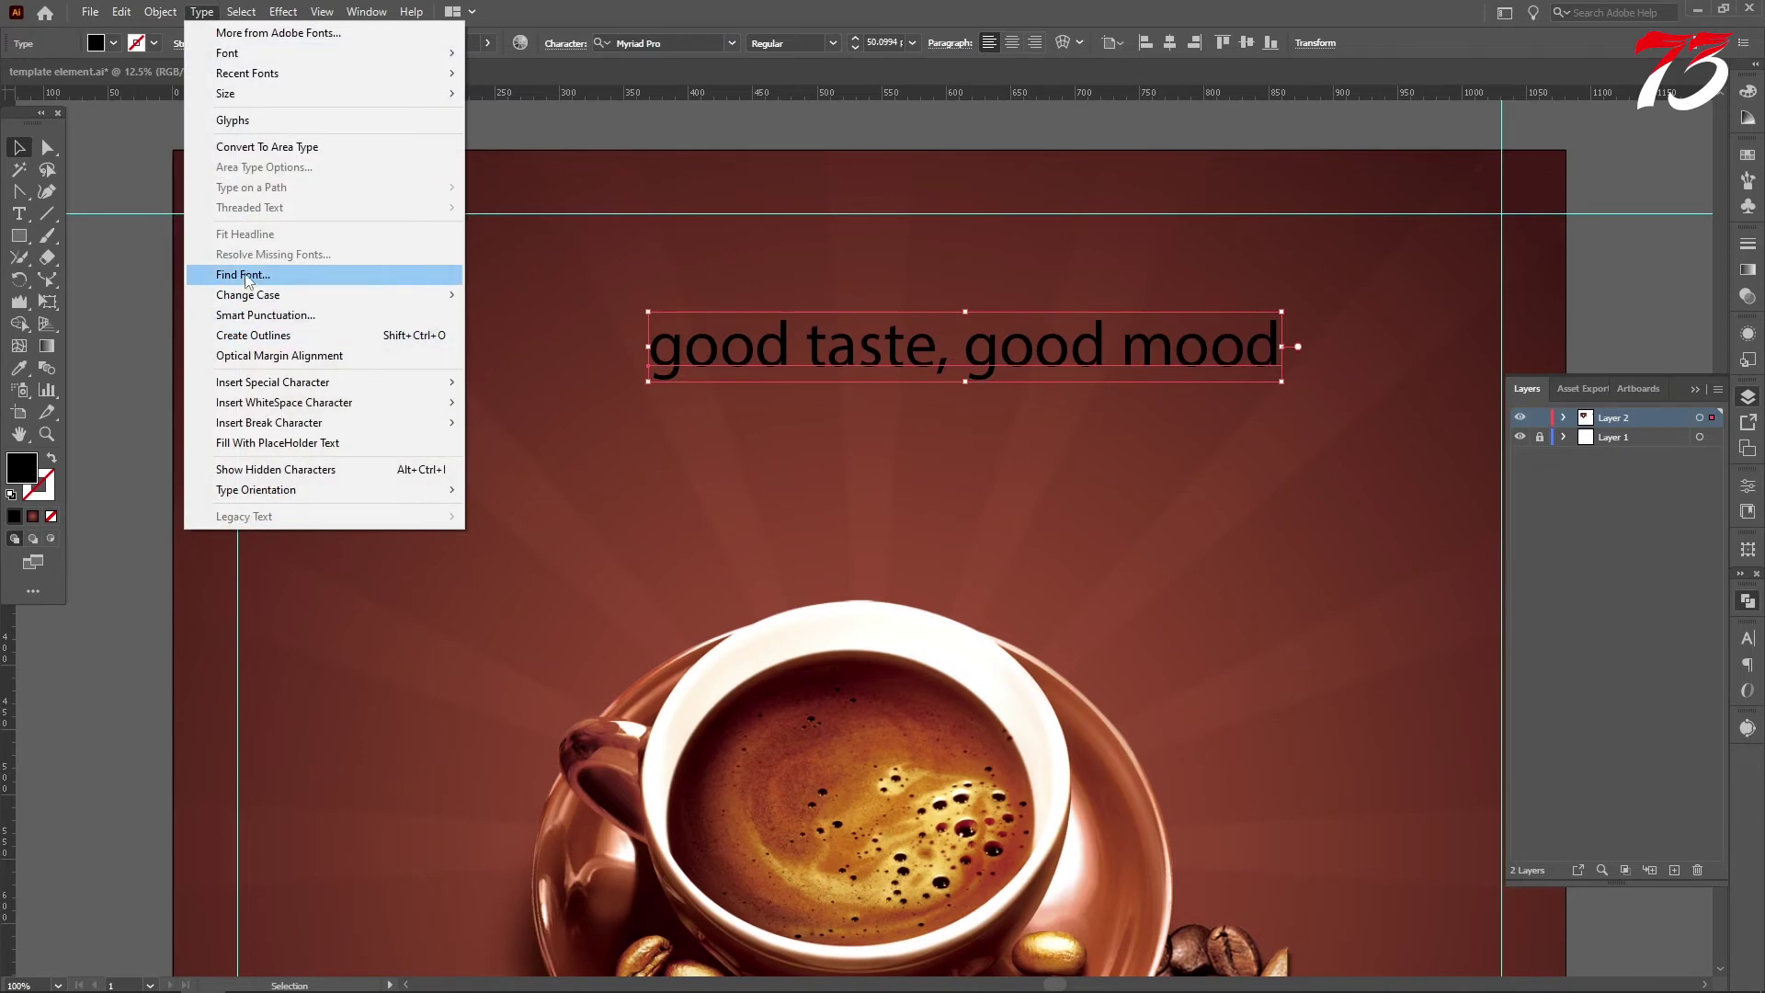
pyautogui.click(243, 275)
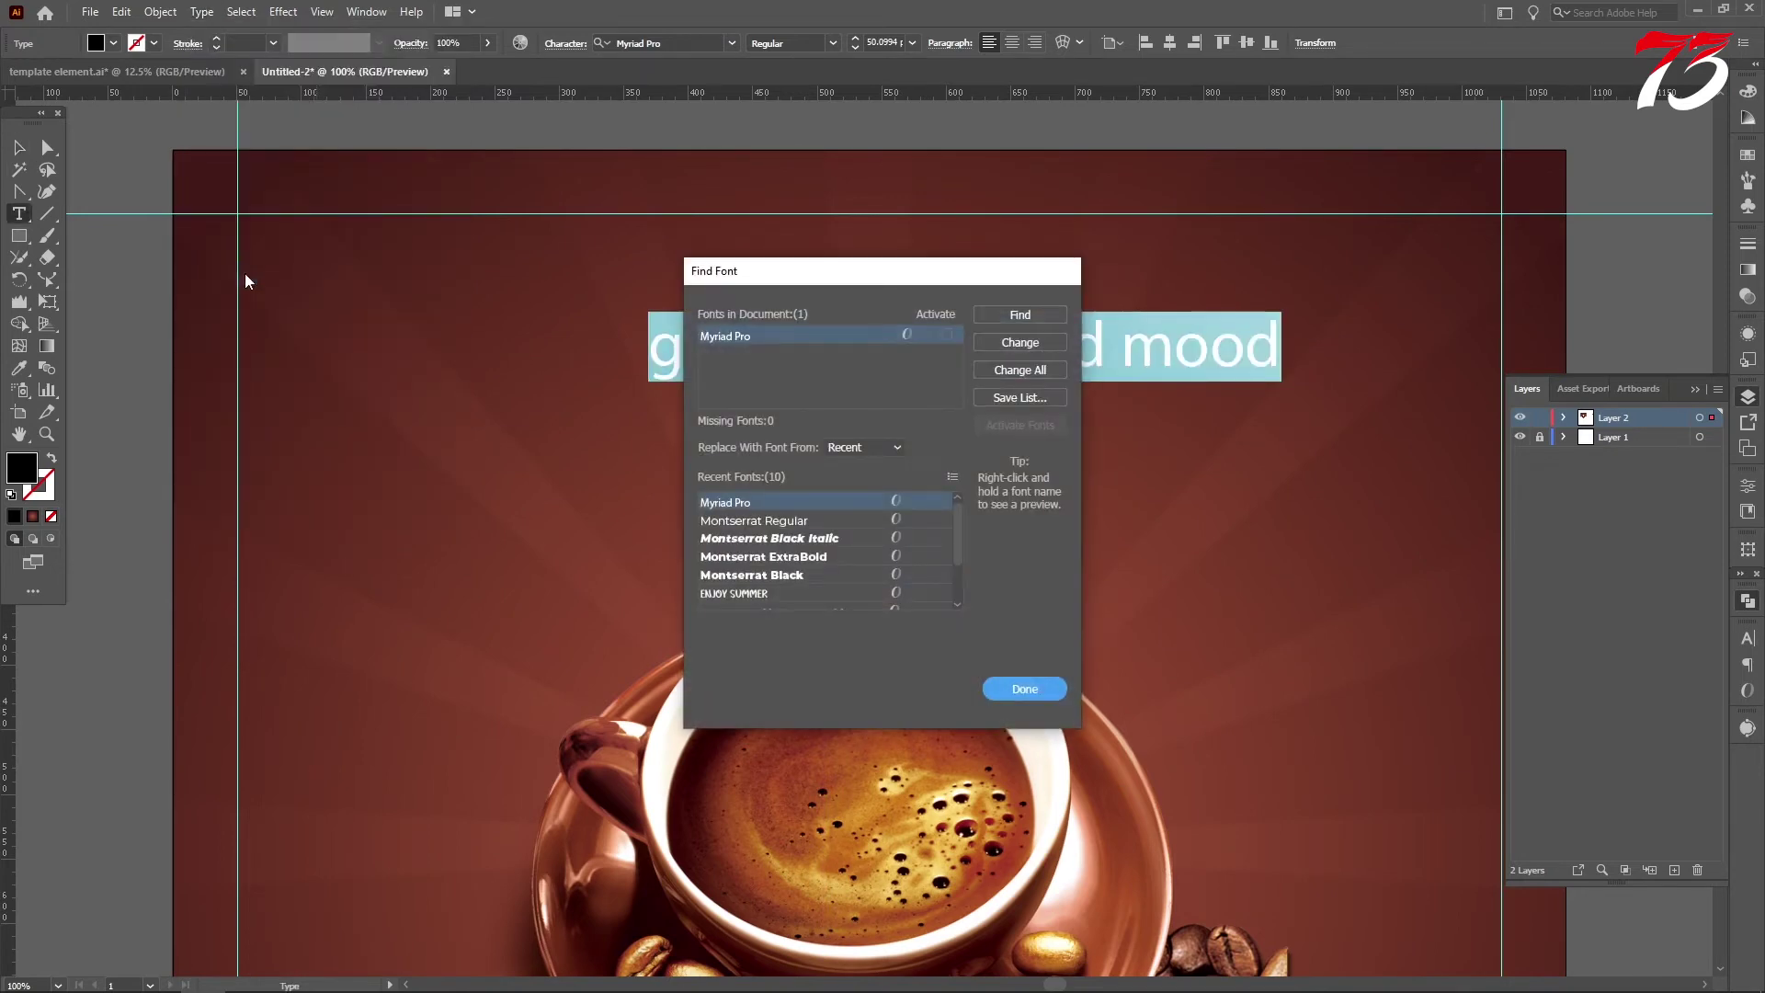
pyautogui.click(1024, 690)
pyautogui.click(201, 12)
pyautogui.moveTo(276, 293)
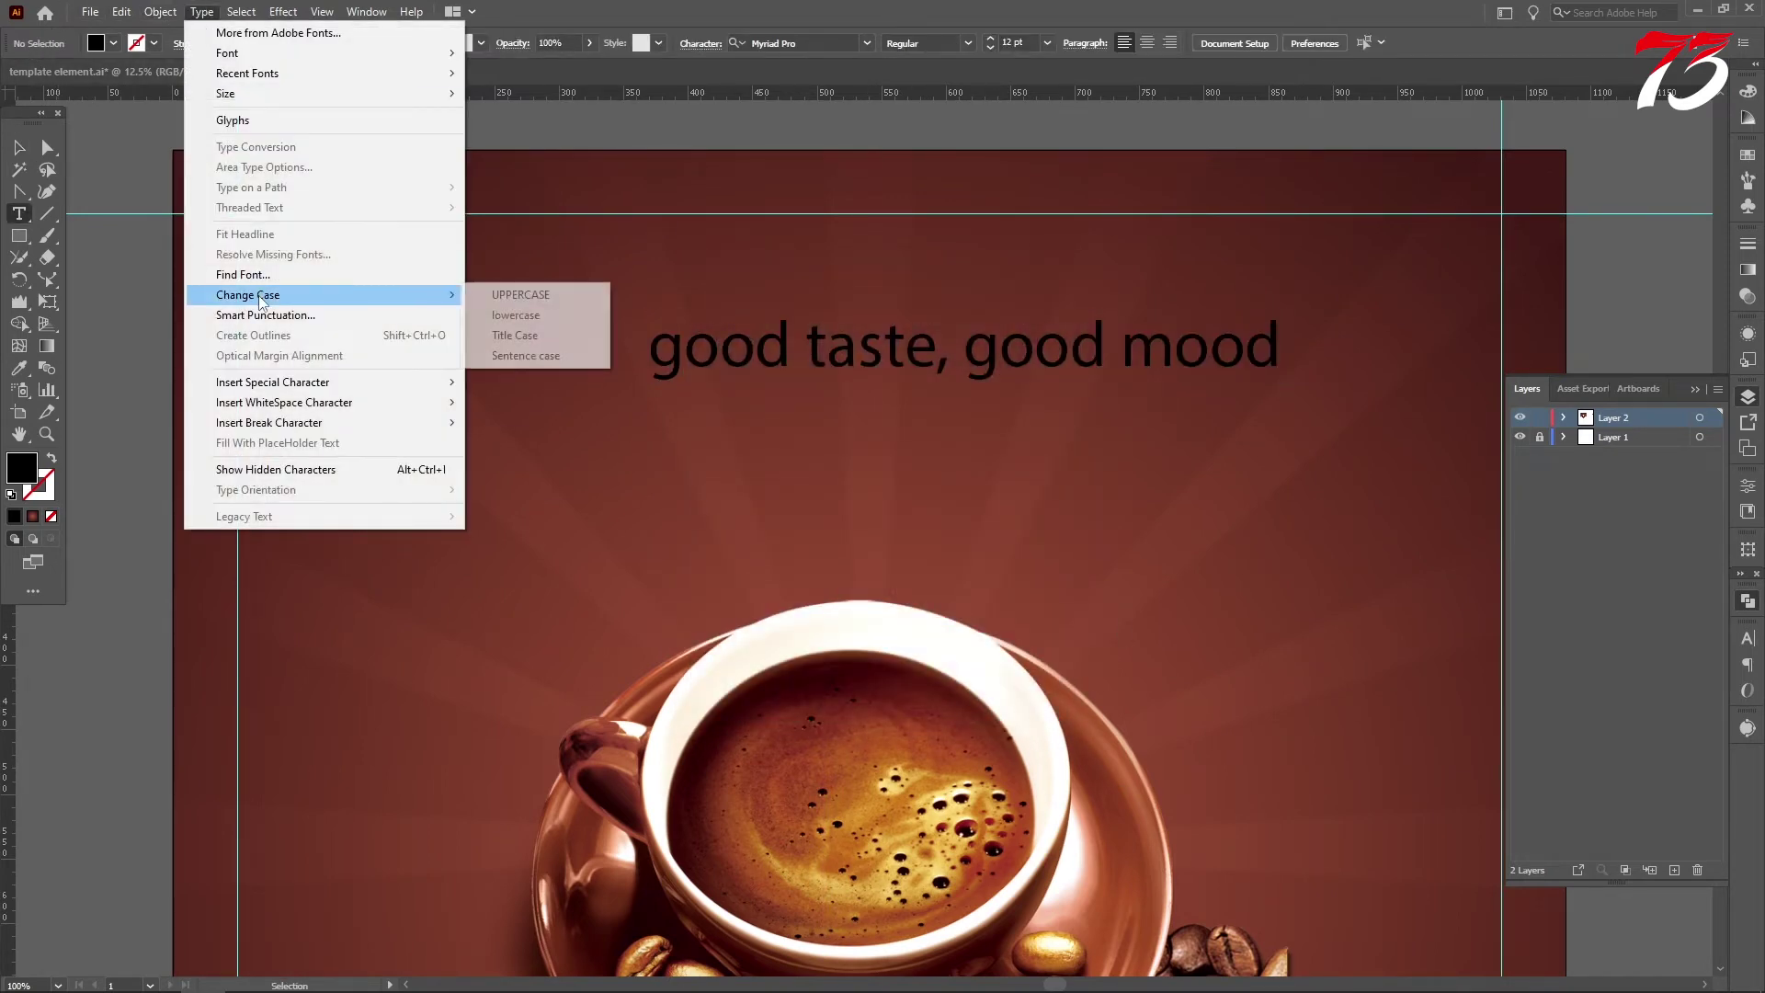
pyautogui.click(533, 355)
pyautogui.click(791, 346)
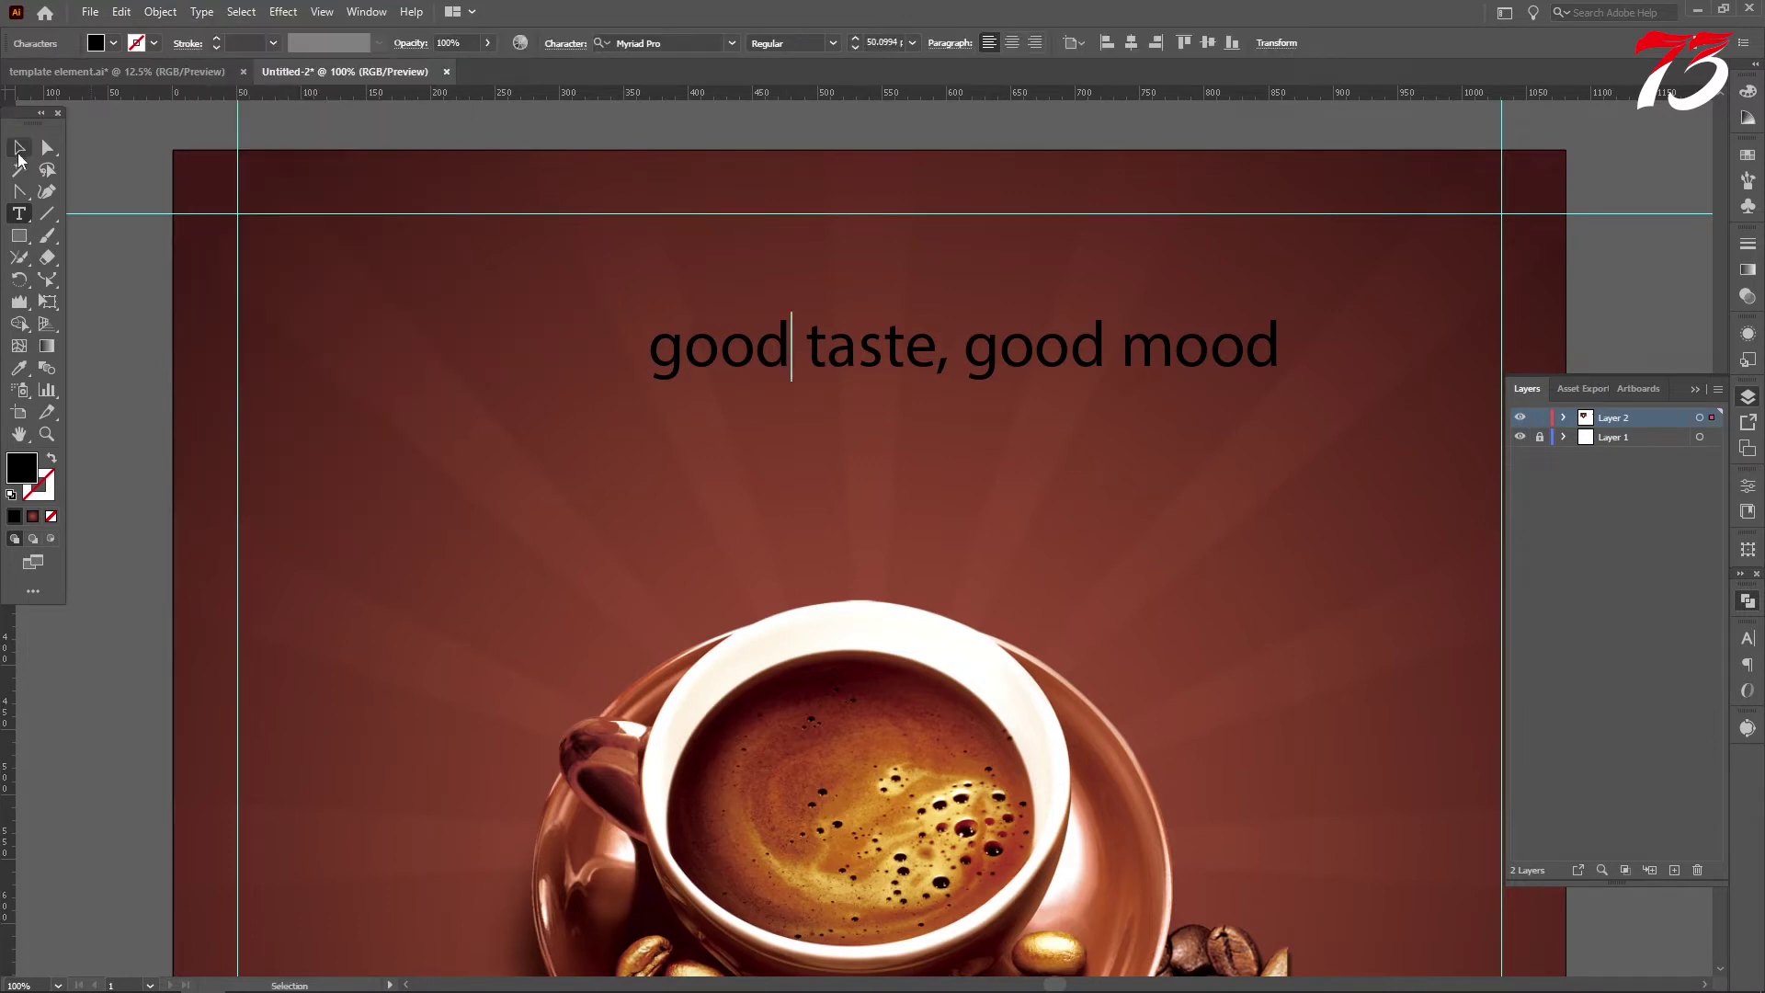
# Change the headline to title case and move it left to sit centred above the cup.
pyautogui.press('Escape')
pyautogui.click(201, 12)
pyautogui.moveTo(276, 294)
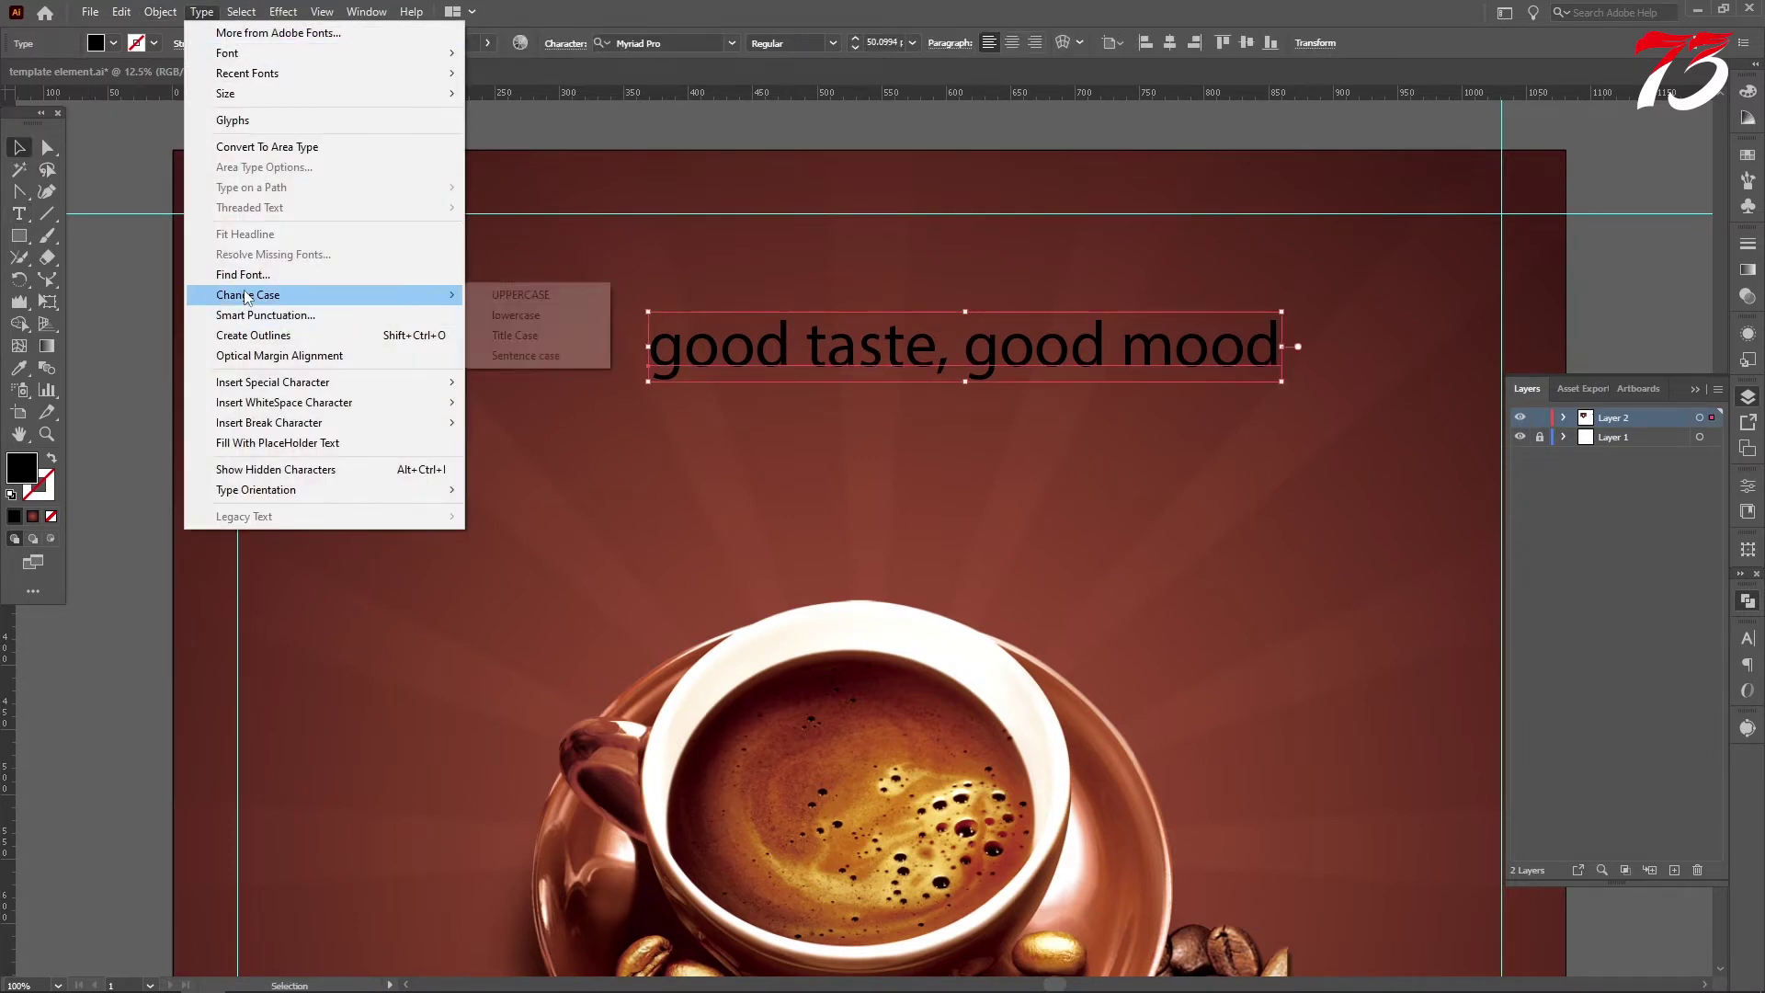
pyautogui.click(521, 336)
pyautogui.moveTo(873, 350); pyautogui.dragTo(777, 350)
# Set the headline's font to Beyond The Mountains.
pyautogui.click(684, 43)
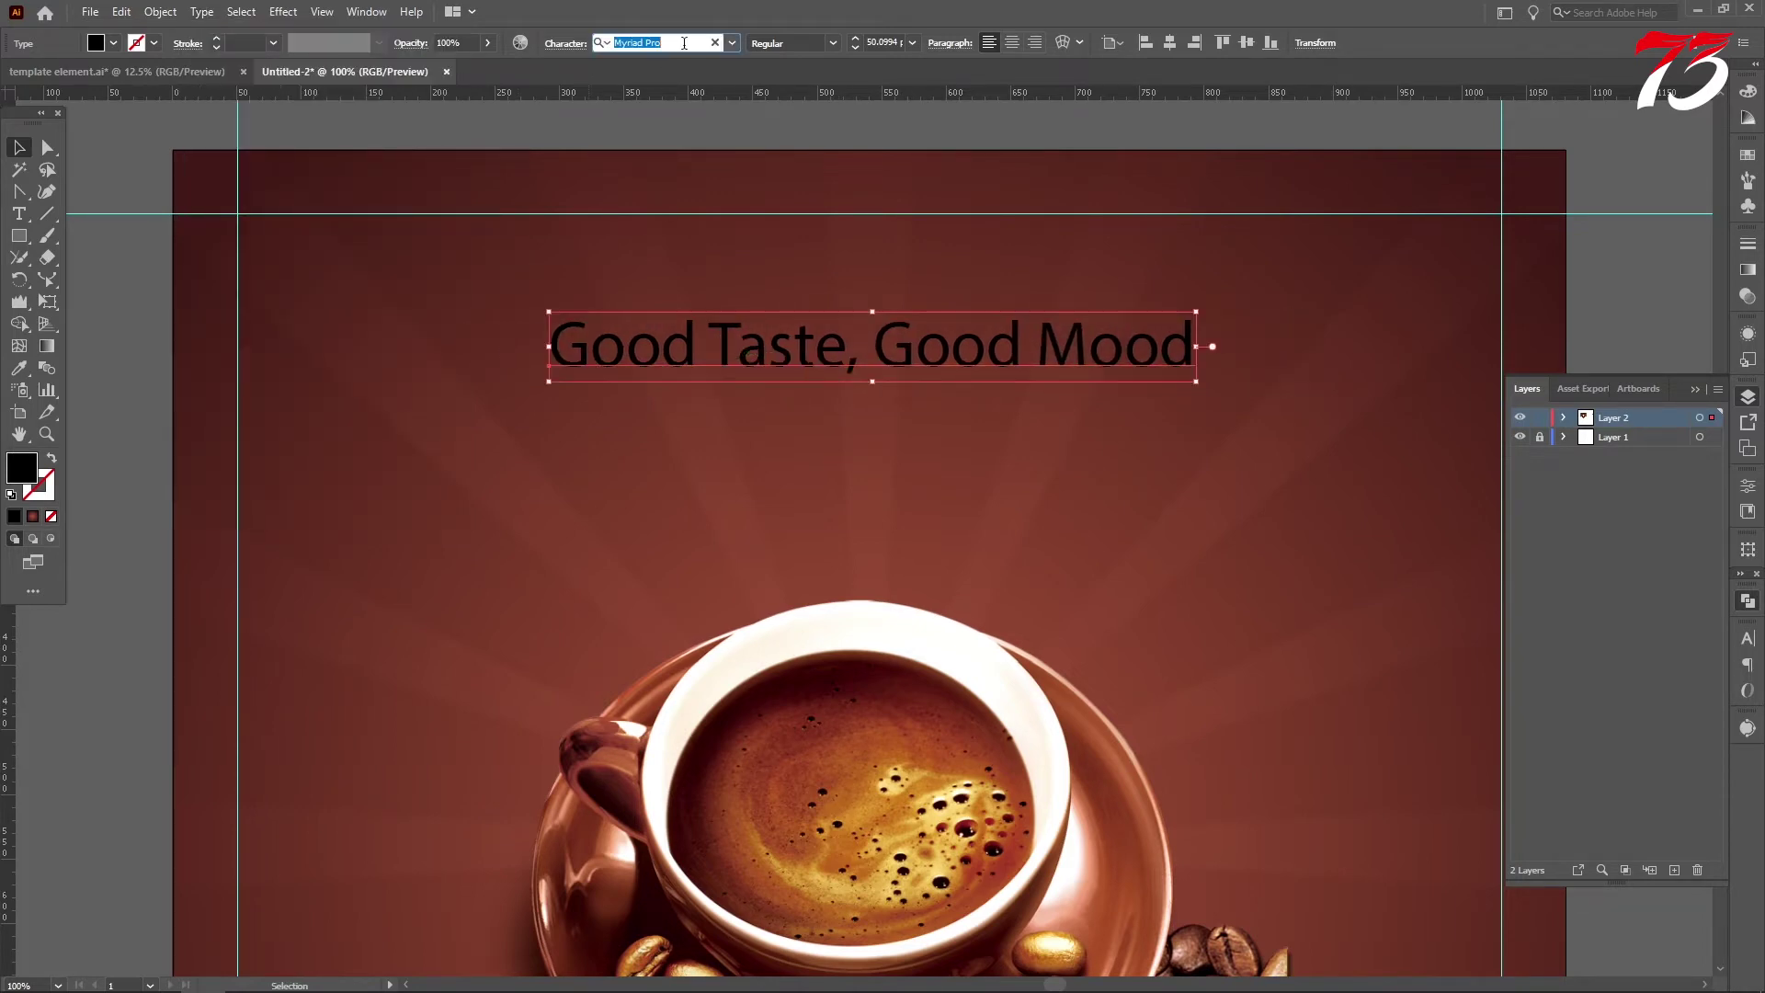
pyautogui.write('bey')
pyautogui.click(846, 129)
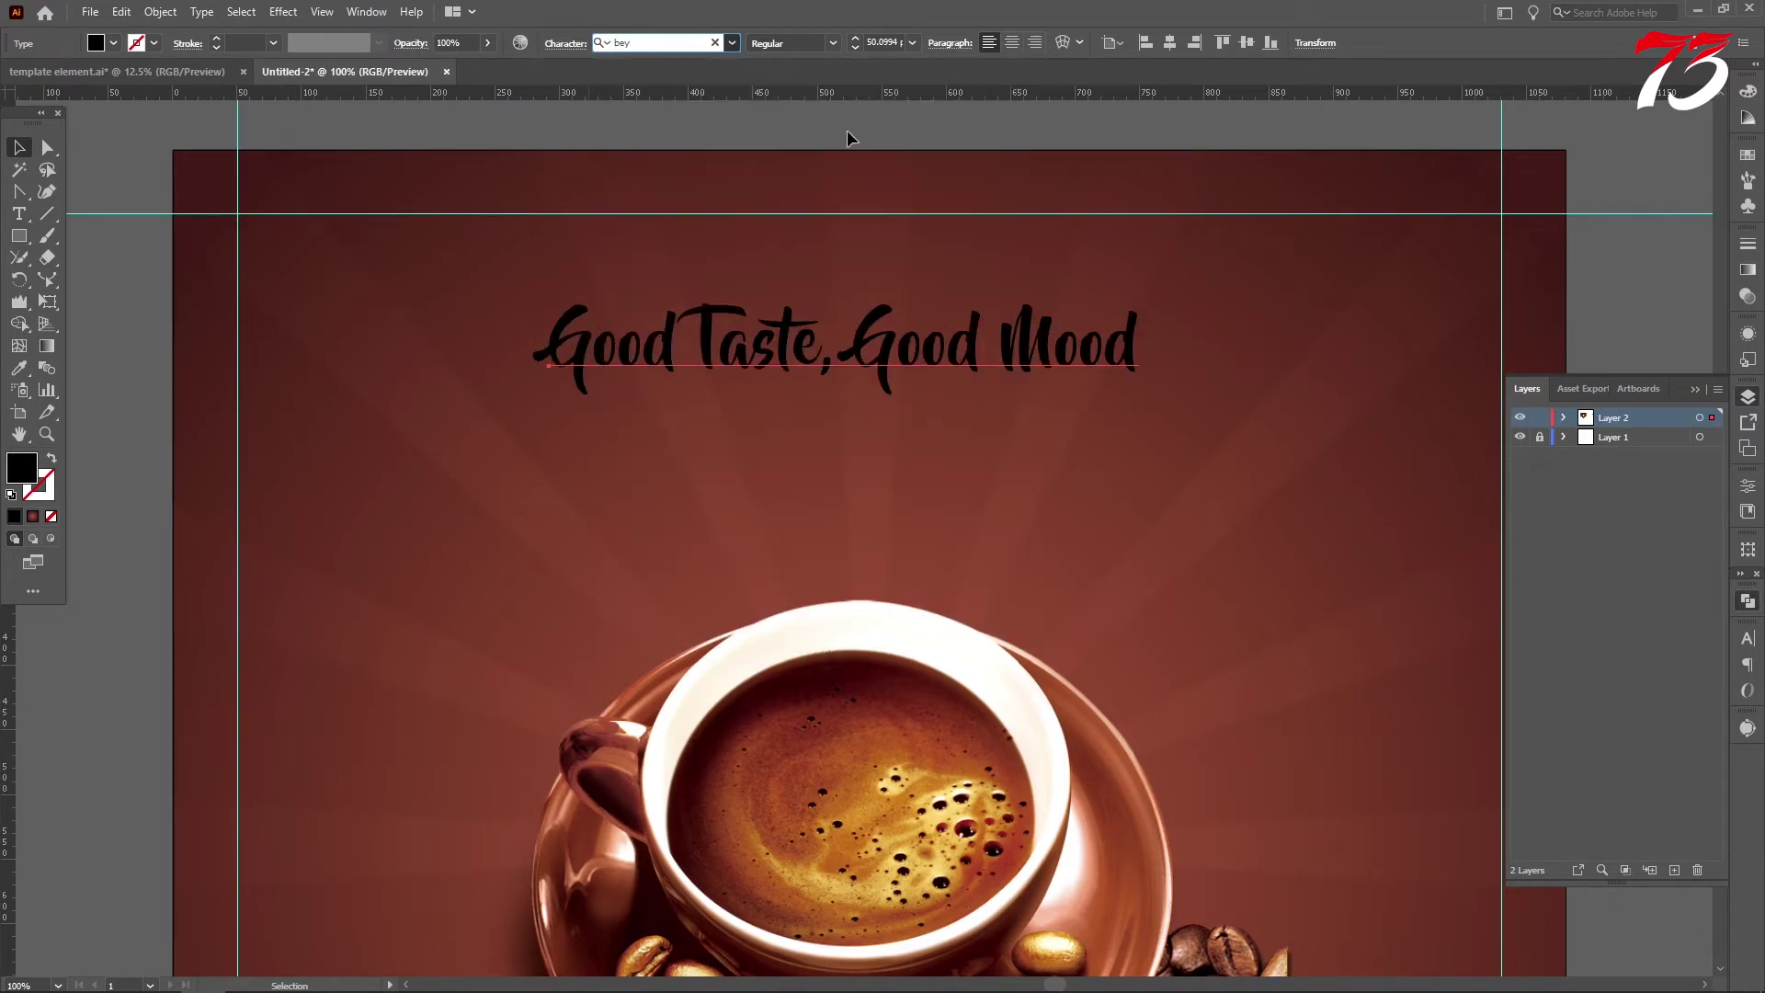
# Change the "Good taste, good mood" headline to sentence case and fill it with white, ffffff.
pyautogui.scroll(-1, 847, 306)
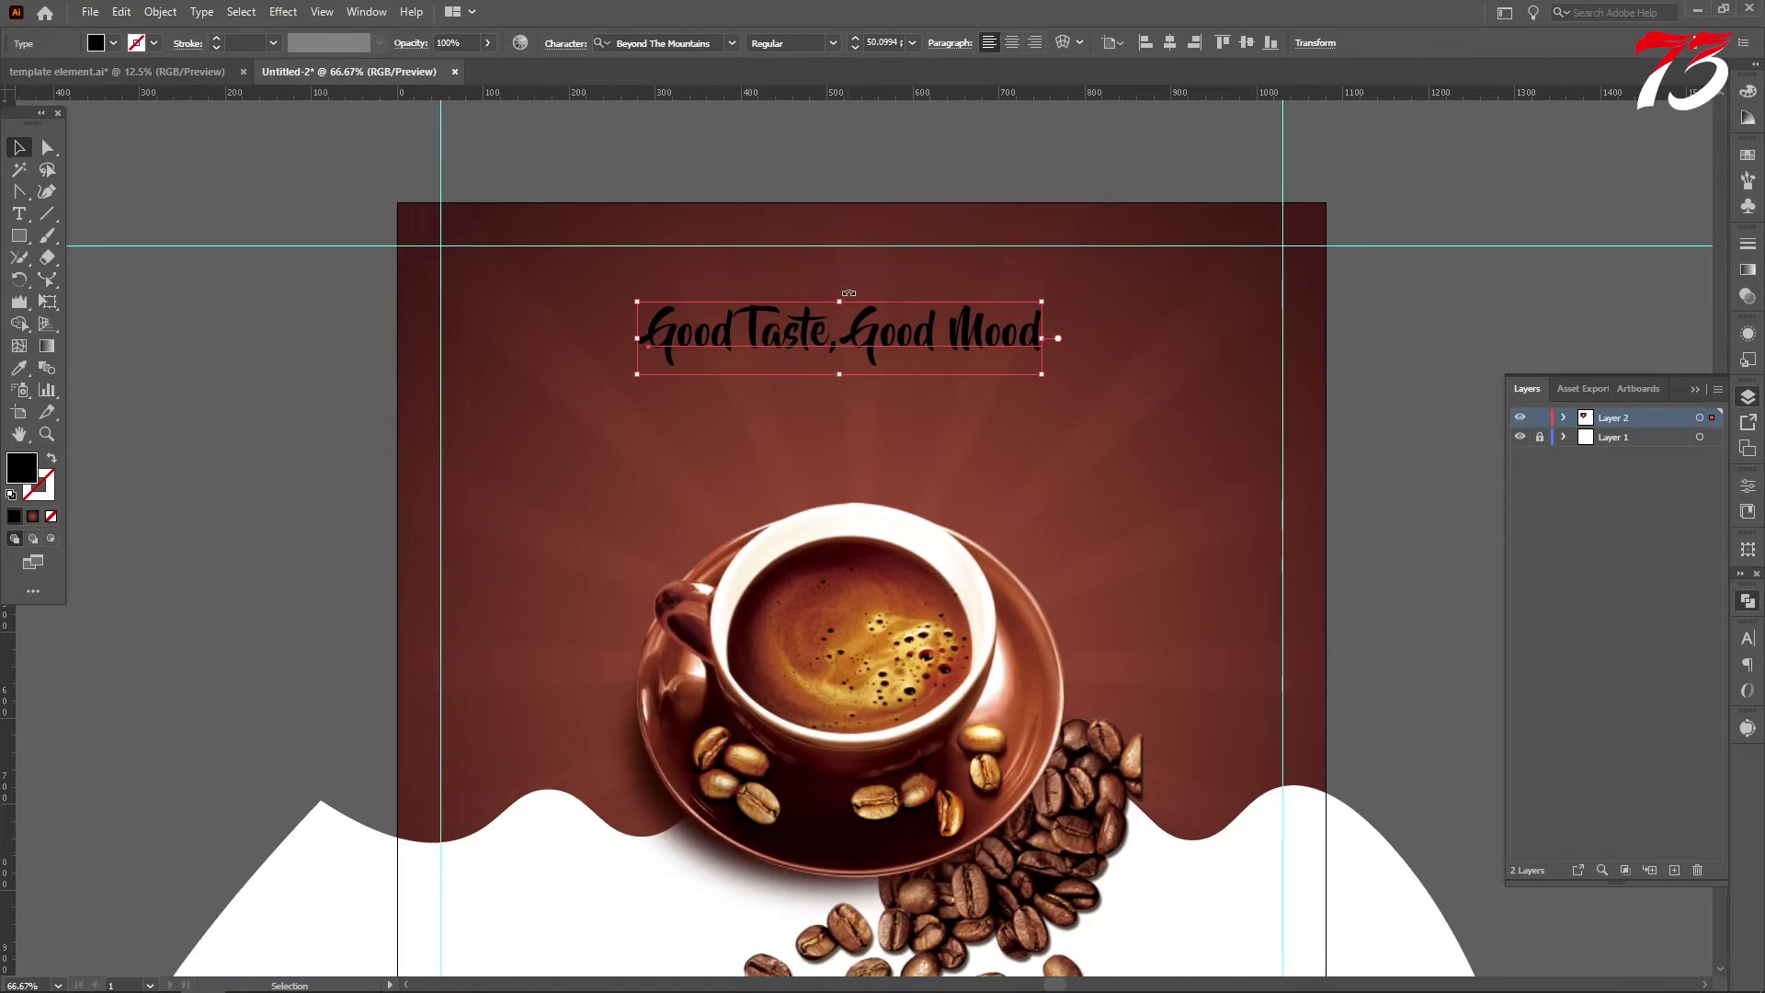
pyautogui.click(203, 11)
pyautogui.moveTo(331, 294)
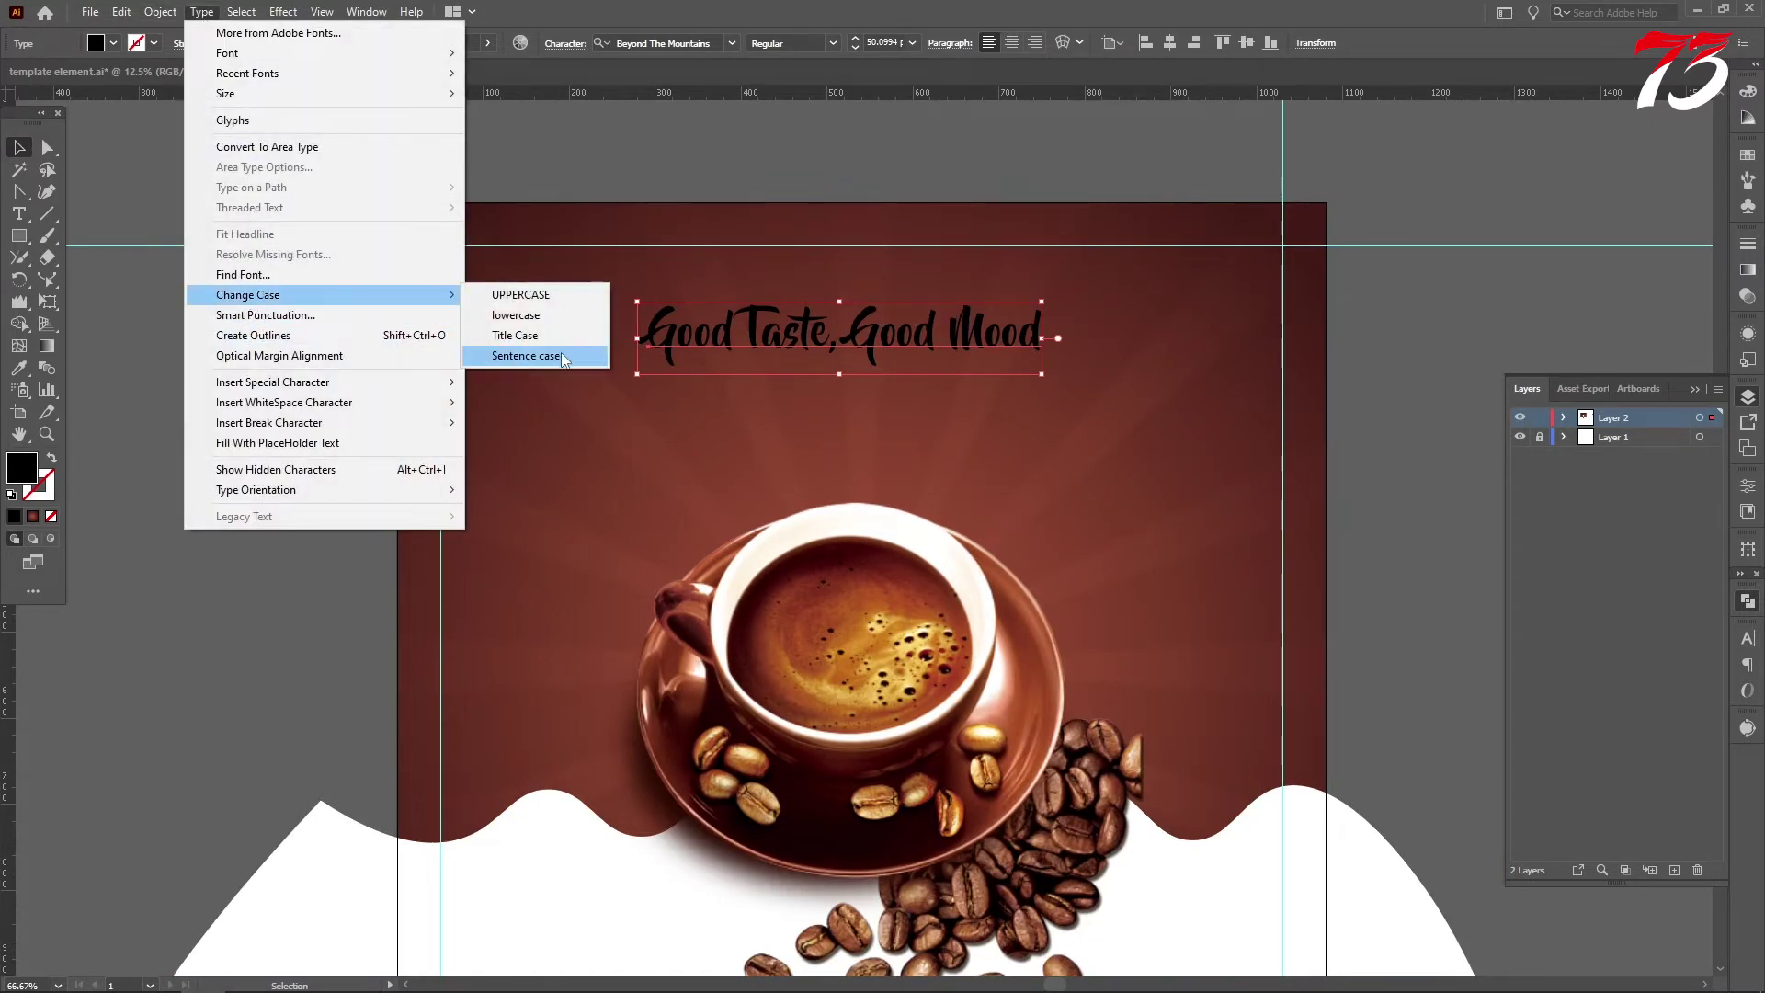
pyautogui.click(563, 357)
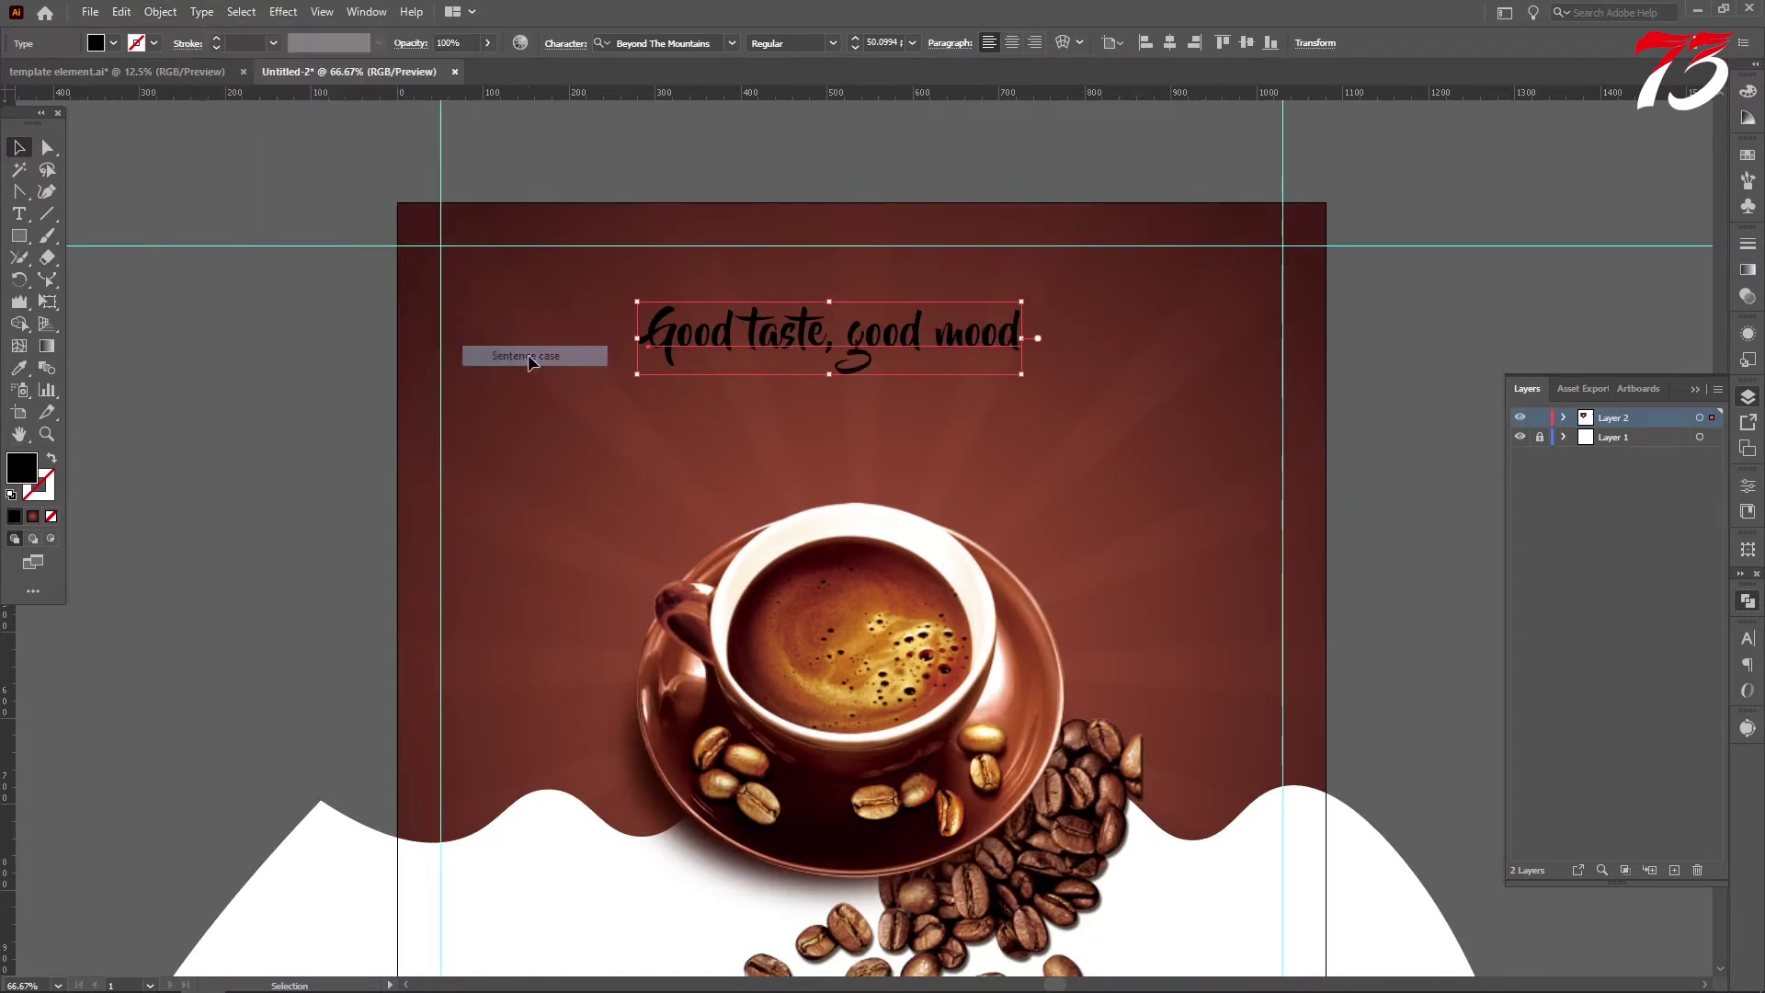
pyautogui.doubleClick(14, 466)
pyautogui.write('ffffff')
pyautogui.press('Return')
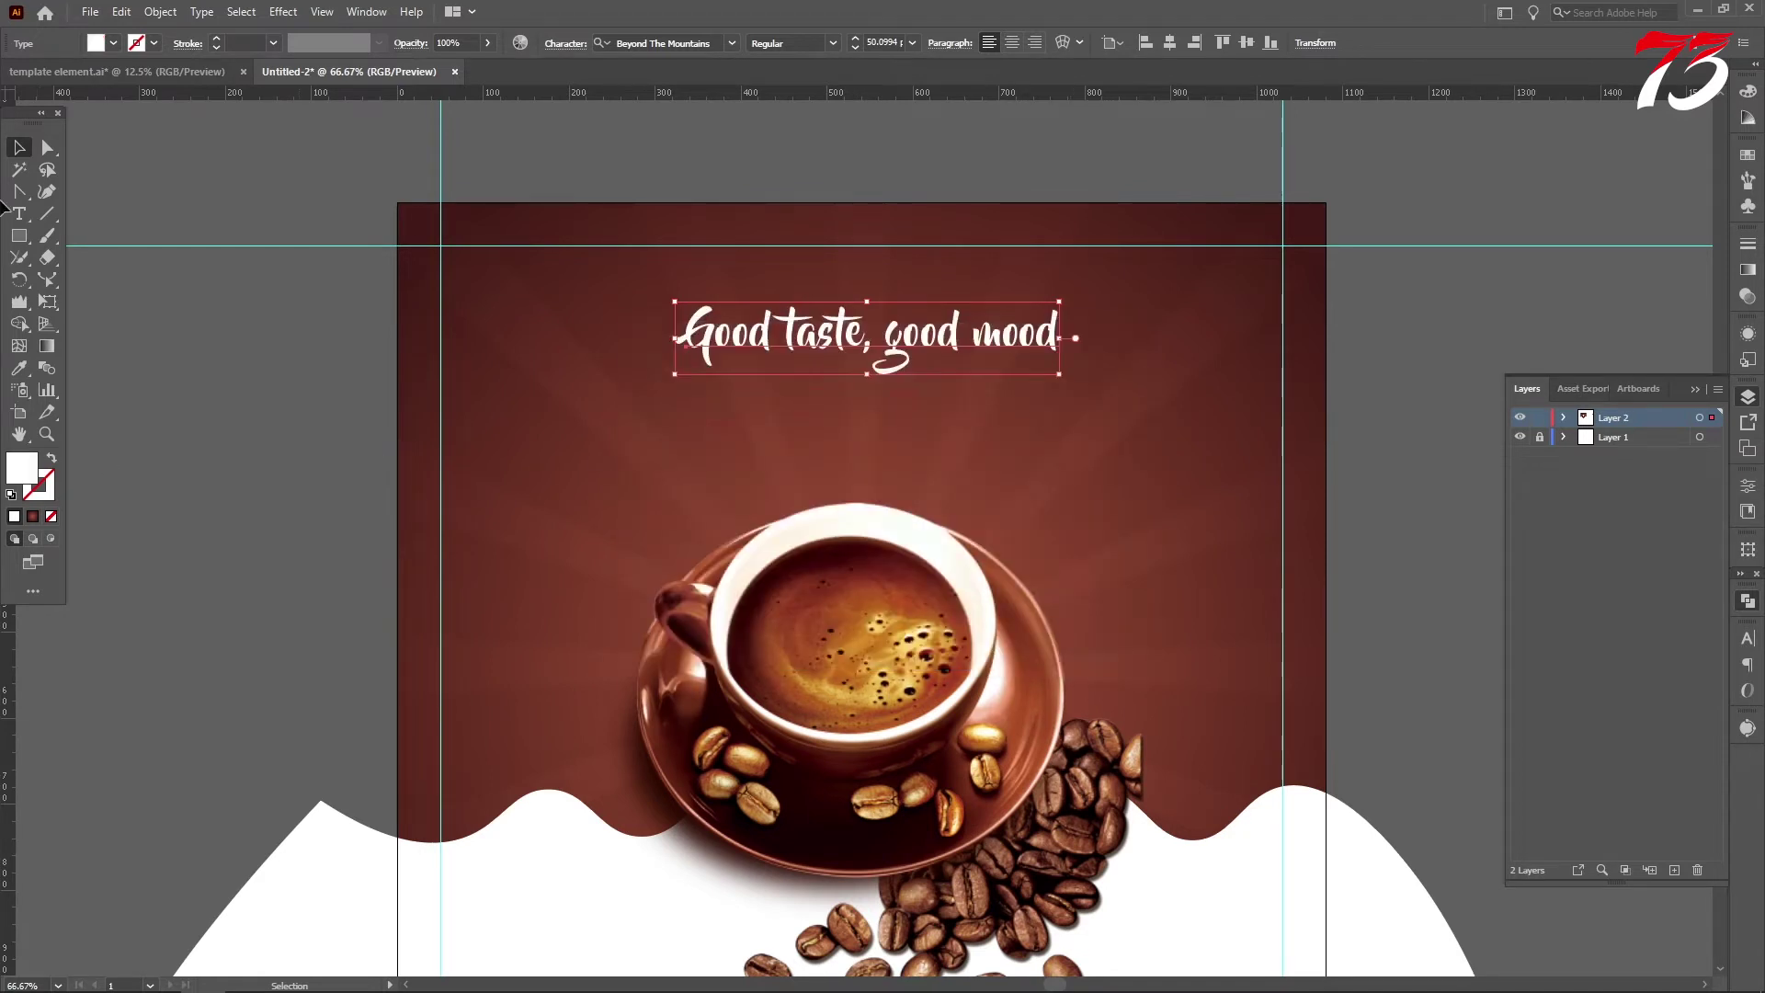
# Duplicate the headline directly below itself and replace the copy's text with "COFFEE TIME".
pyautogui.moveTo(855, 332); pyautogui.dragTo(853, 393)
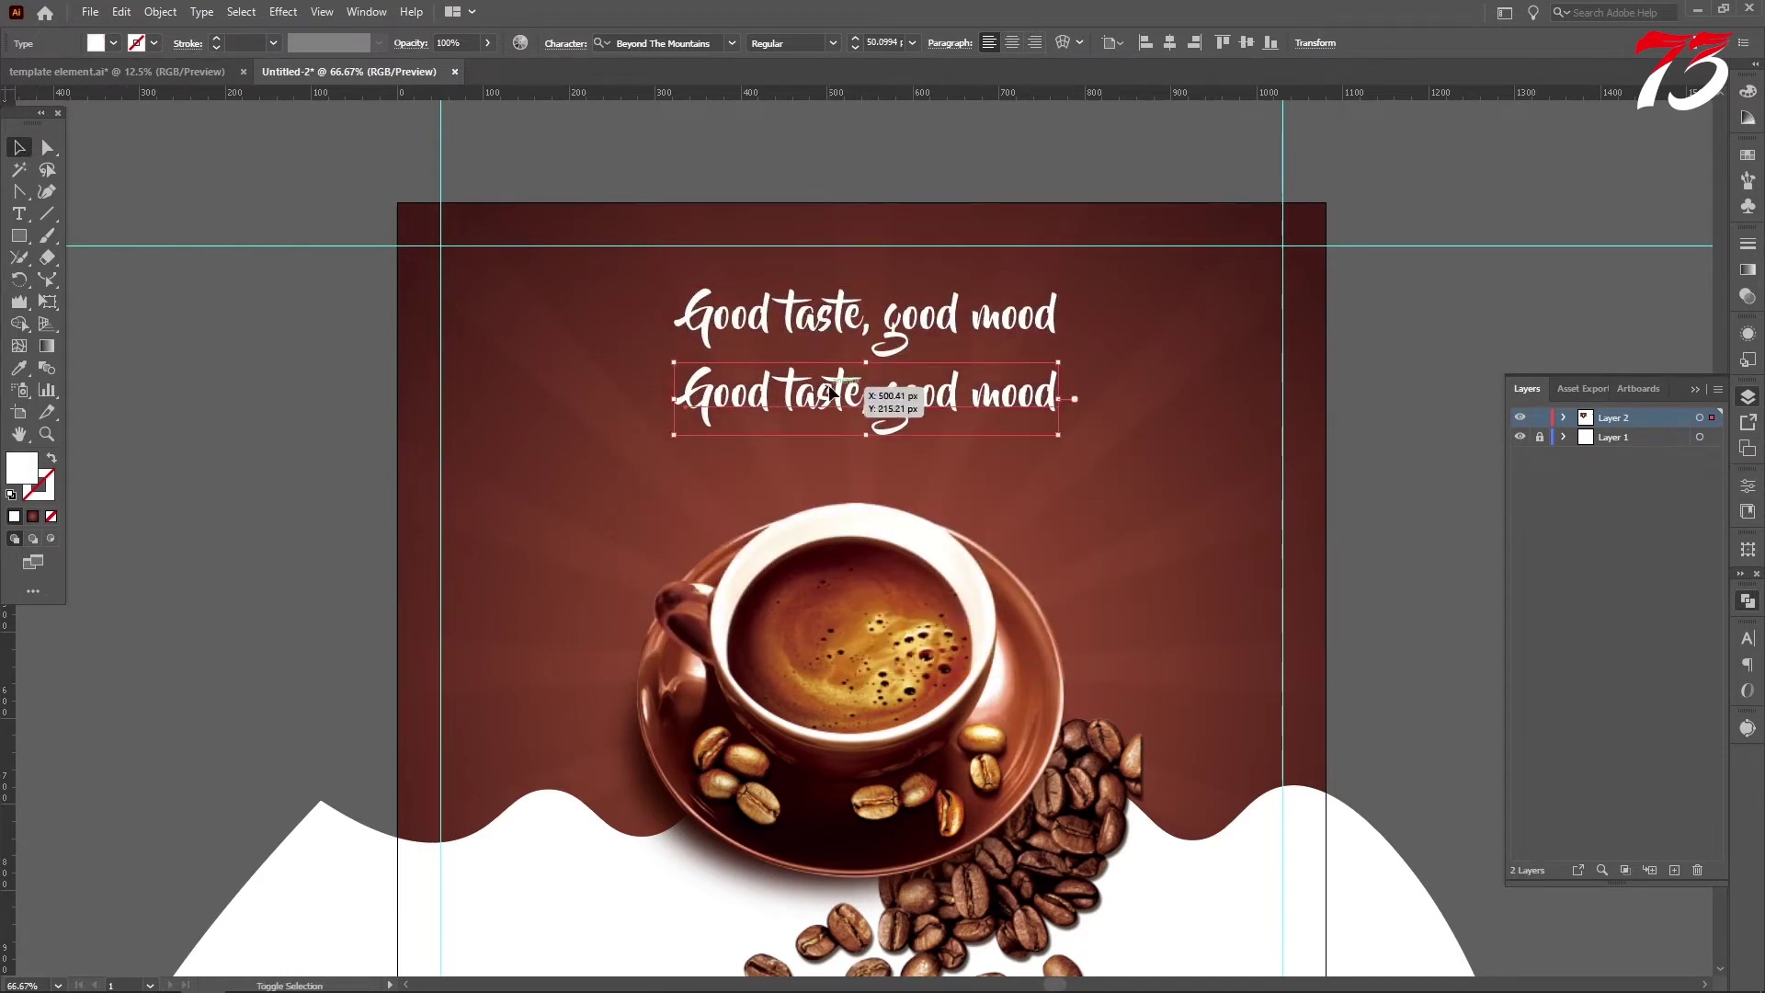
pyautogui.click(19, 214)
pyautogui.click(1044, 393)
pyautogui.hotkey('ctrl', 'a')
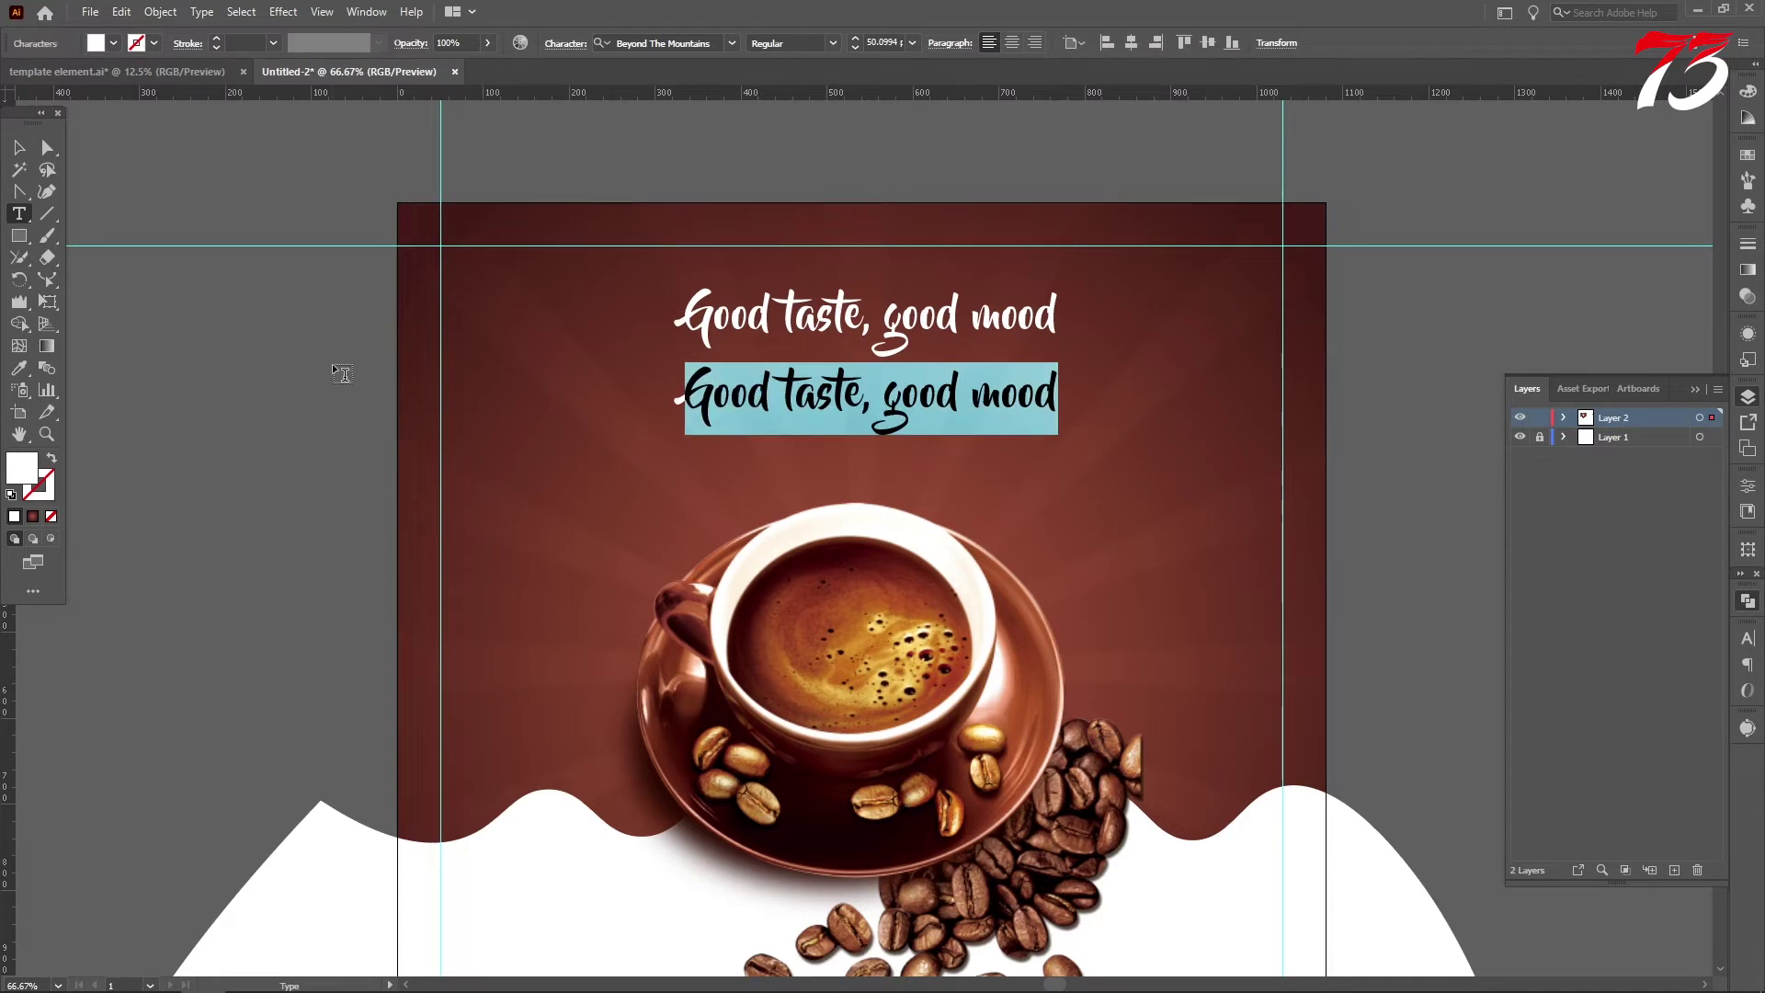
pyautogui.write('CO')
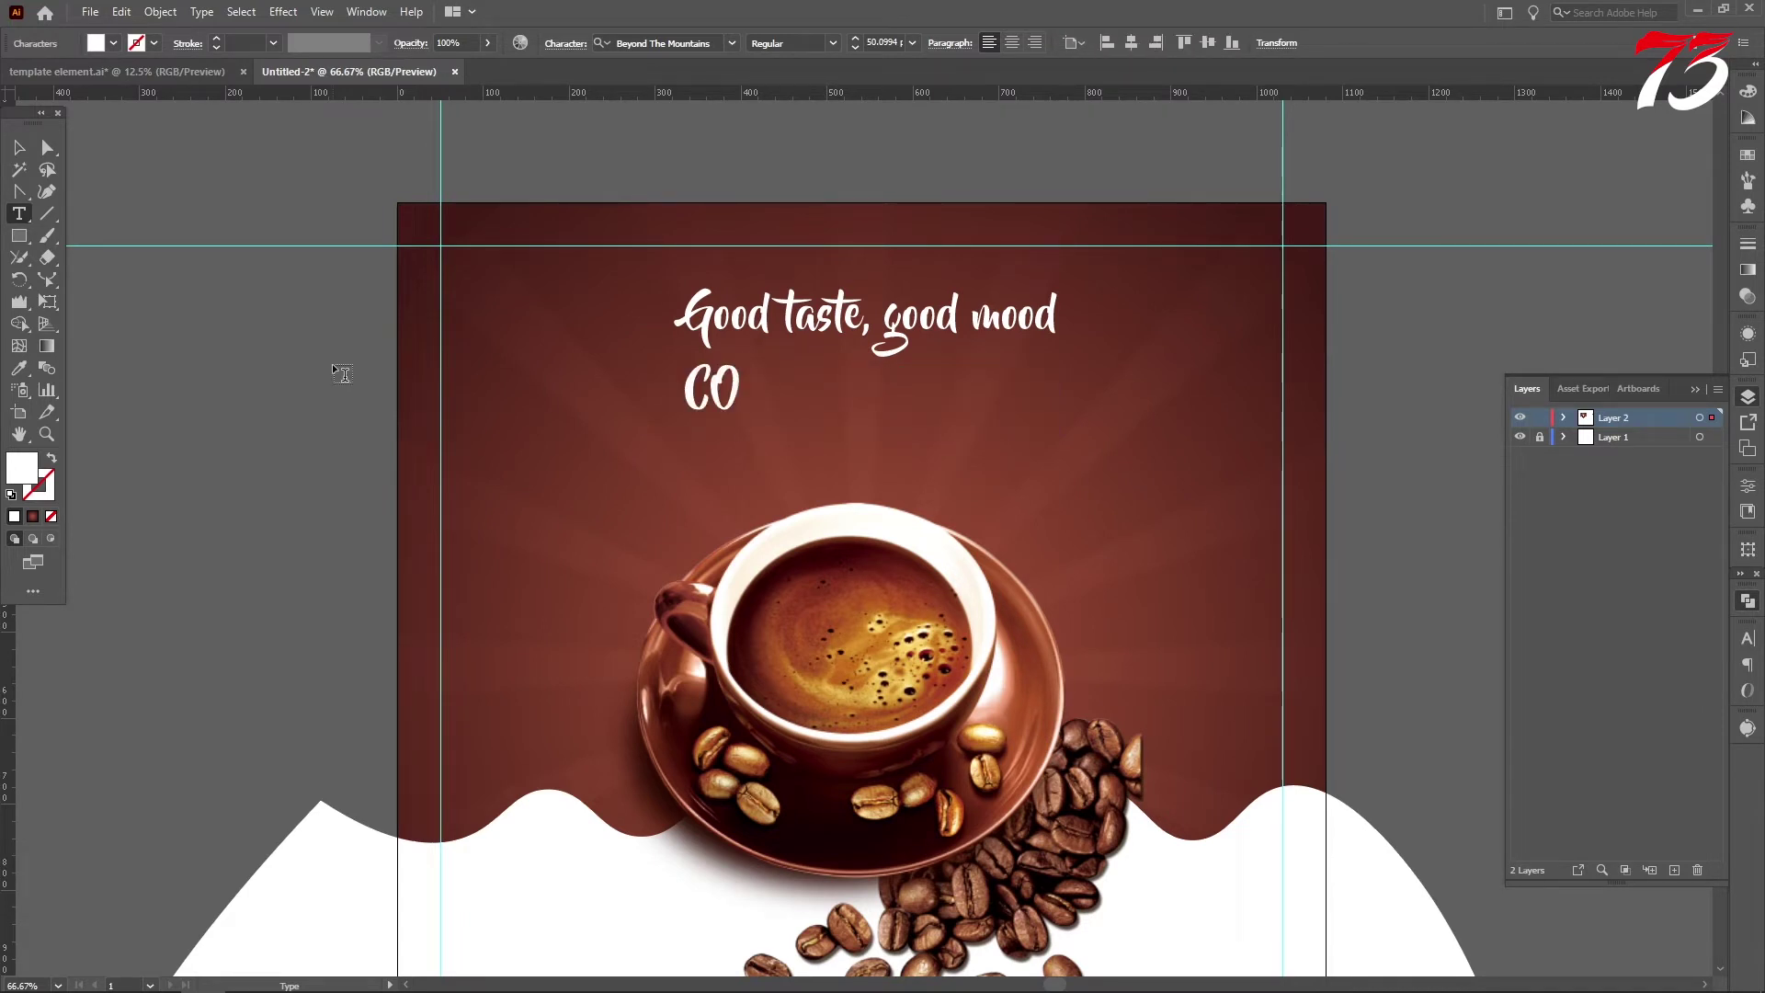
pyautogui.write('FFEE TIME')
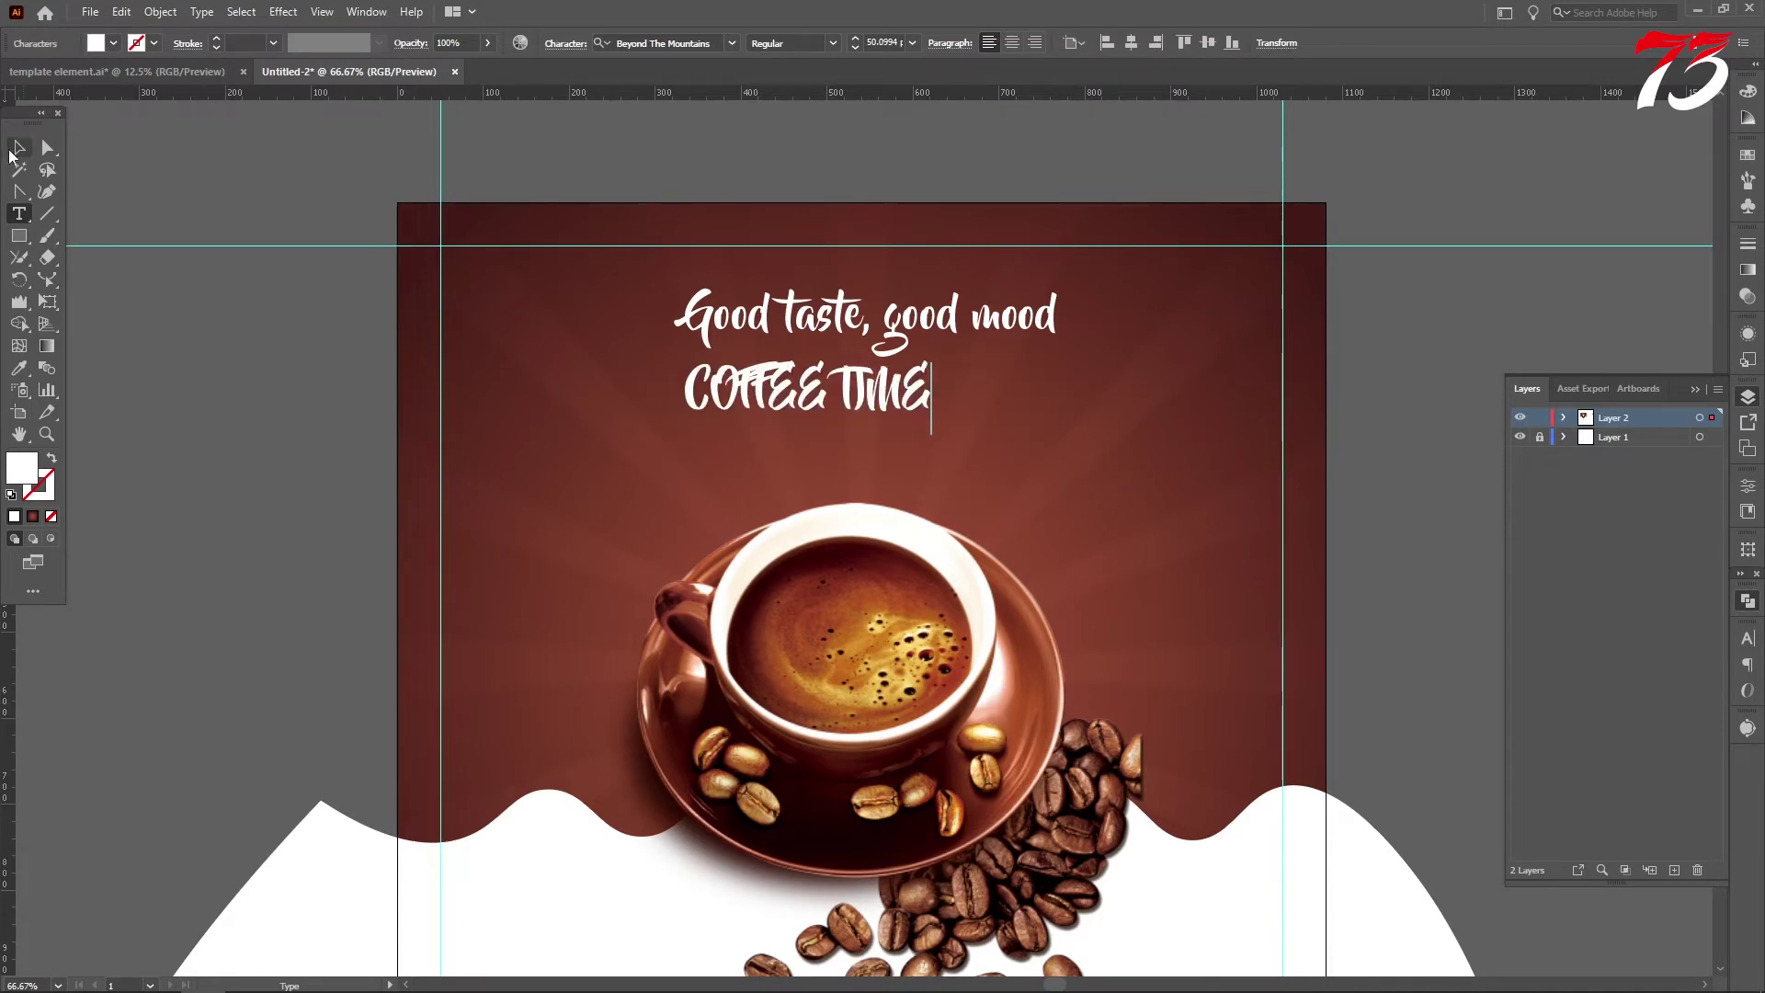
# Set the font of the "COFFEE TIME" text to Montserrat ExtraBold Italic.
pyautogui.click(16, 150)
pyautogui.click(649, 44)
pyautogui.write('MON')
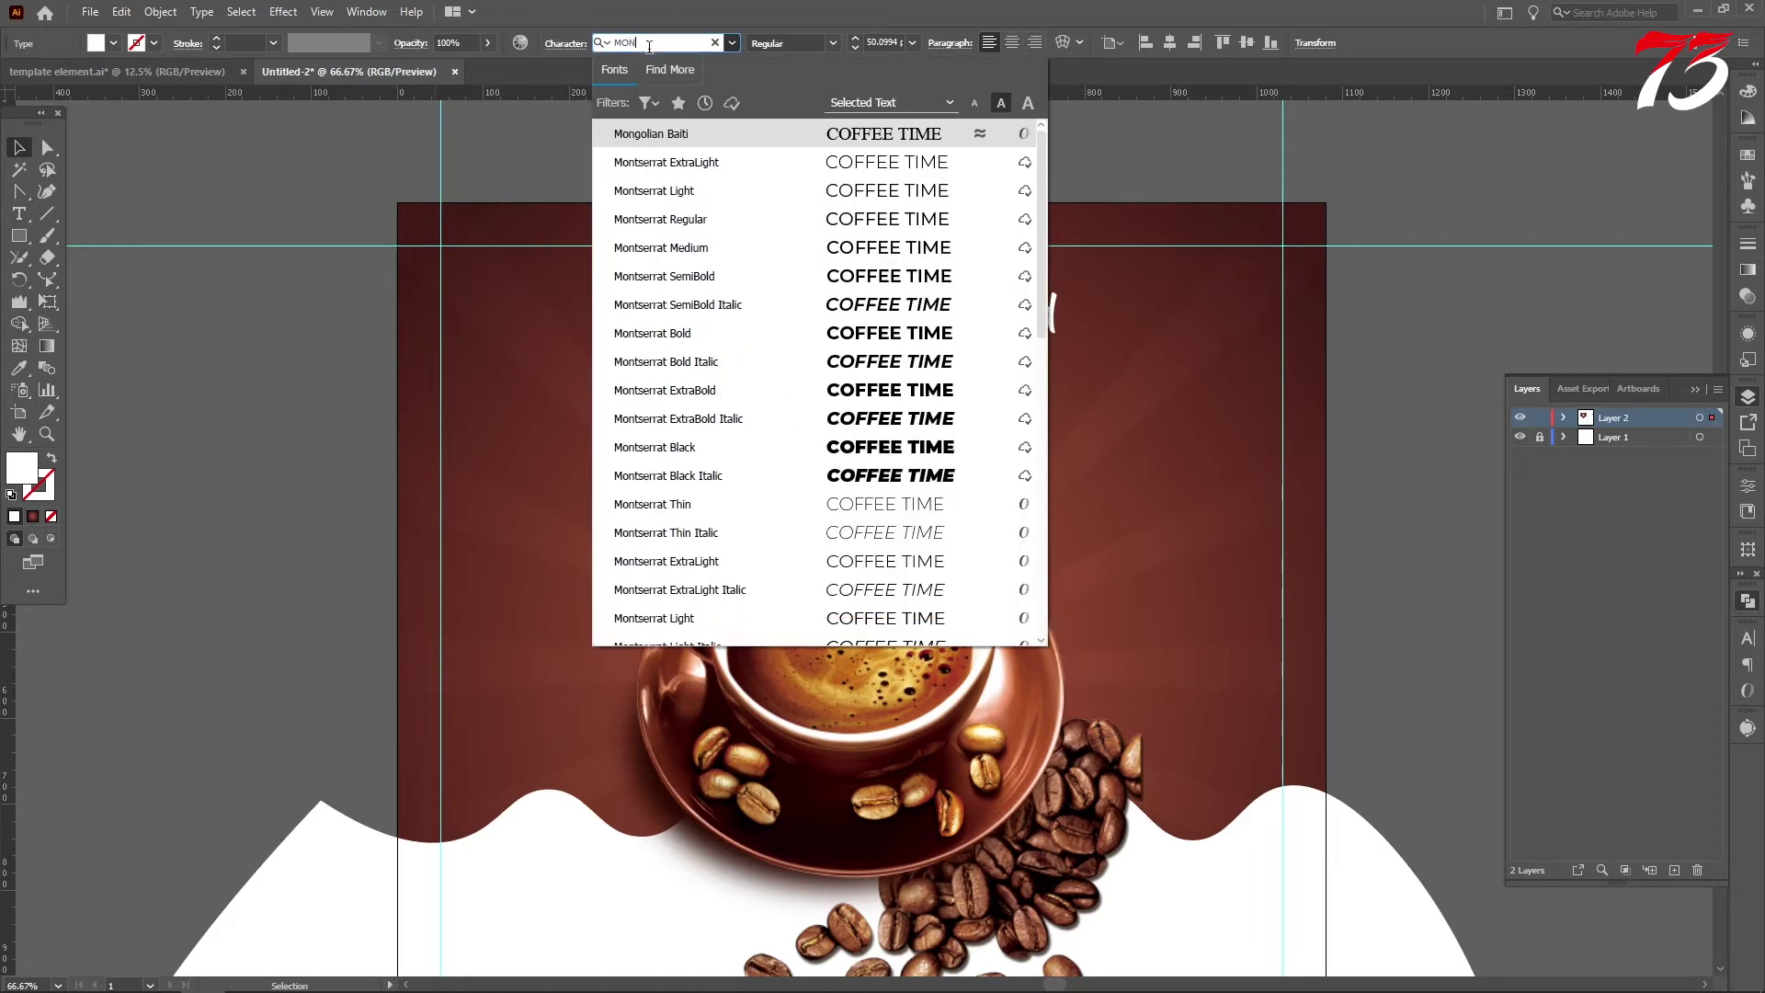
pyautogui.click(903, 416)
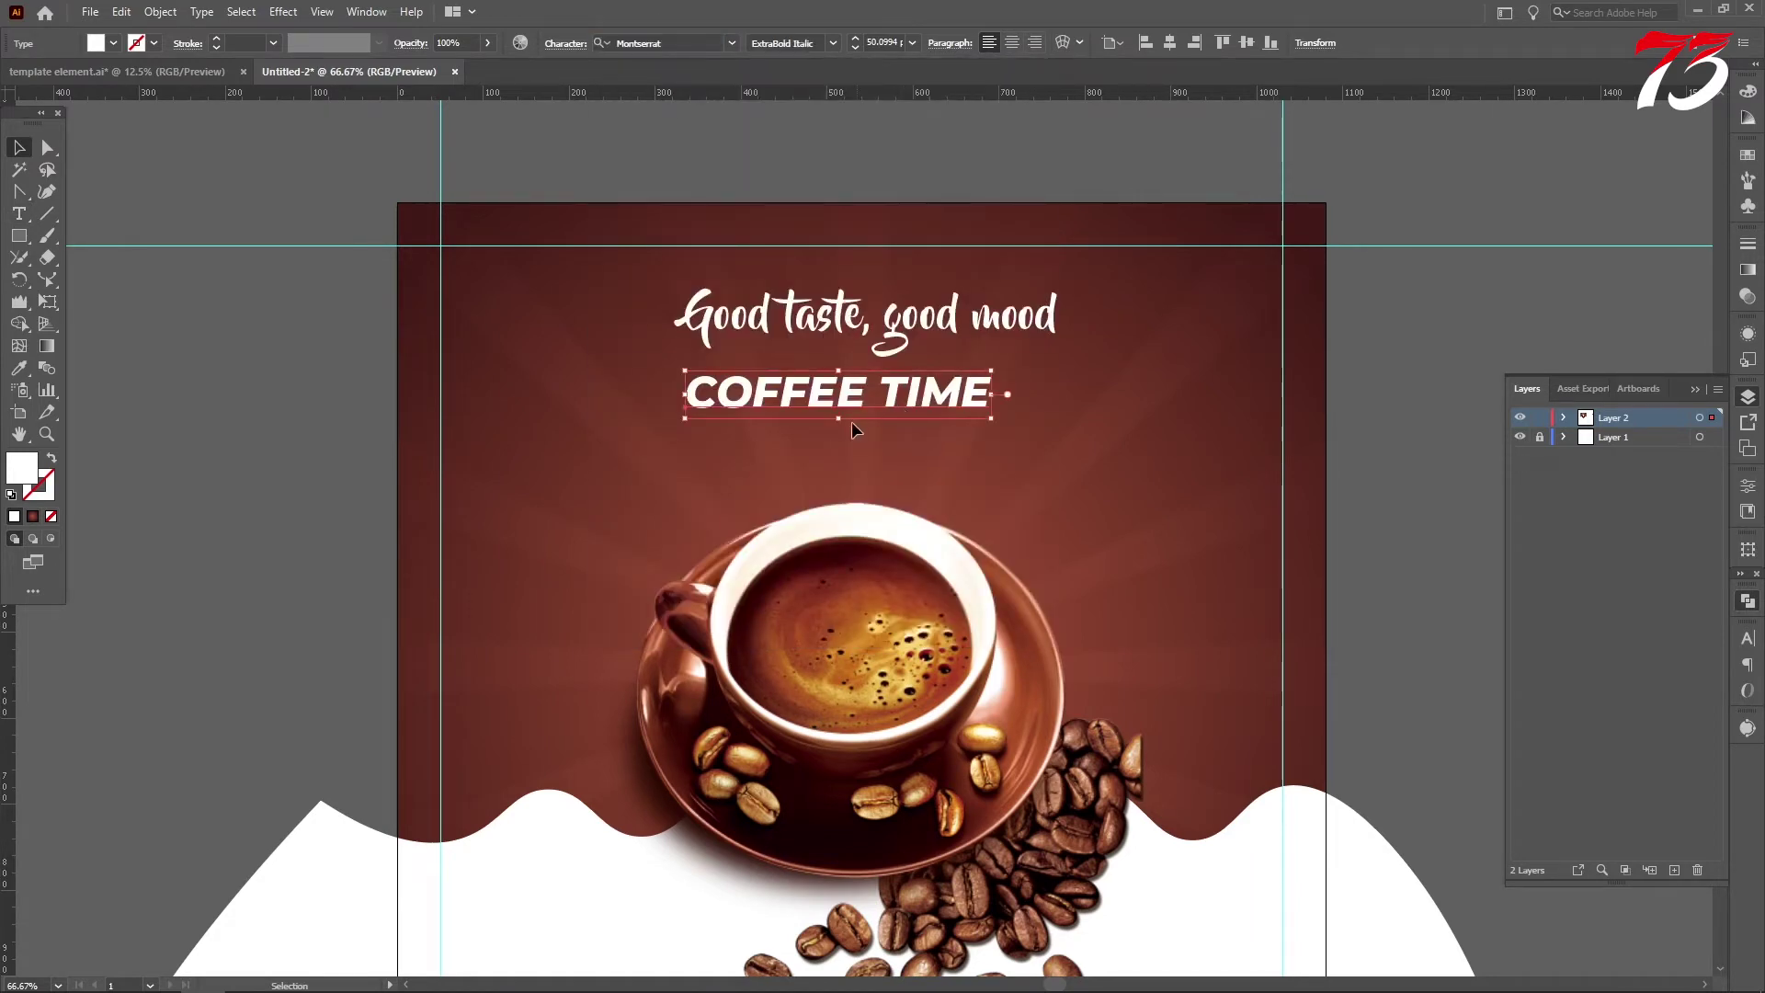
pyautogui.click(906, 421)
pyautogui.click(905, 409)
# Enlarge "COFFEE TIME" proportionally to about 98 pt and change its font style to Black Italic.
pyautogui.moveTo(838, 415); pyautogui.dragTo(844, 467)
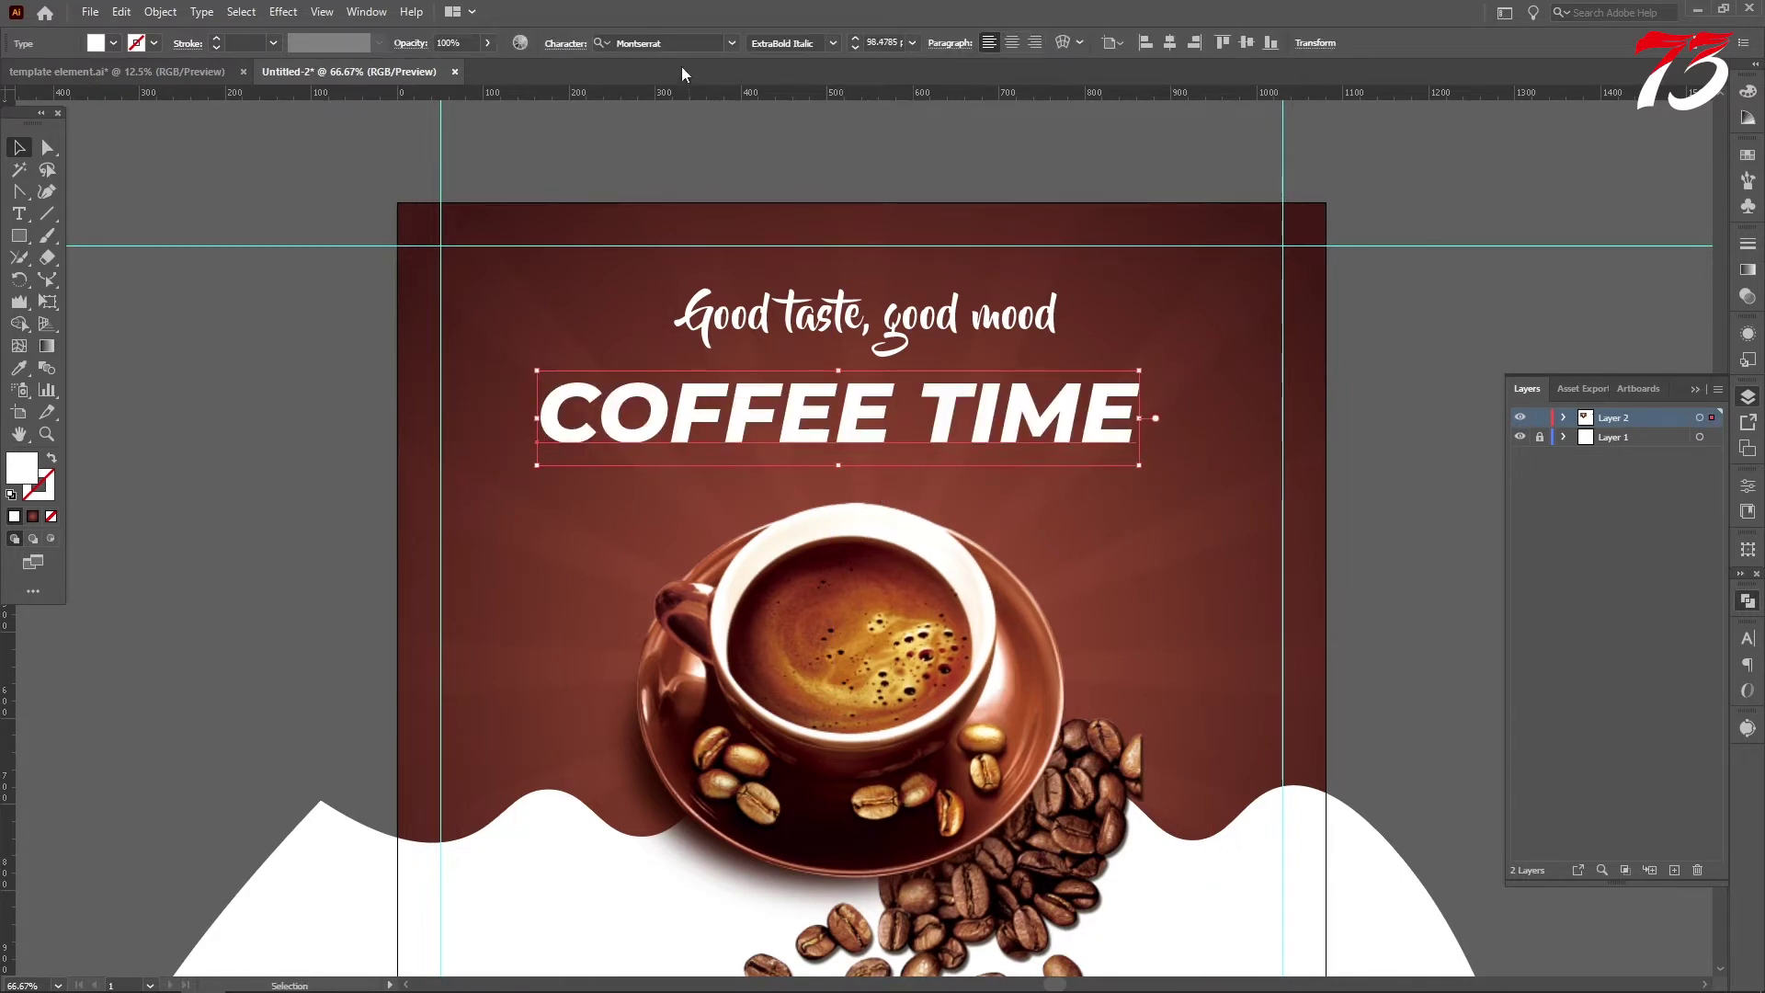
pyautogui.click(789, 46)
pyautogui.click(781, 281)
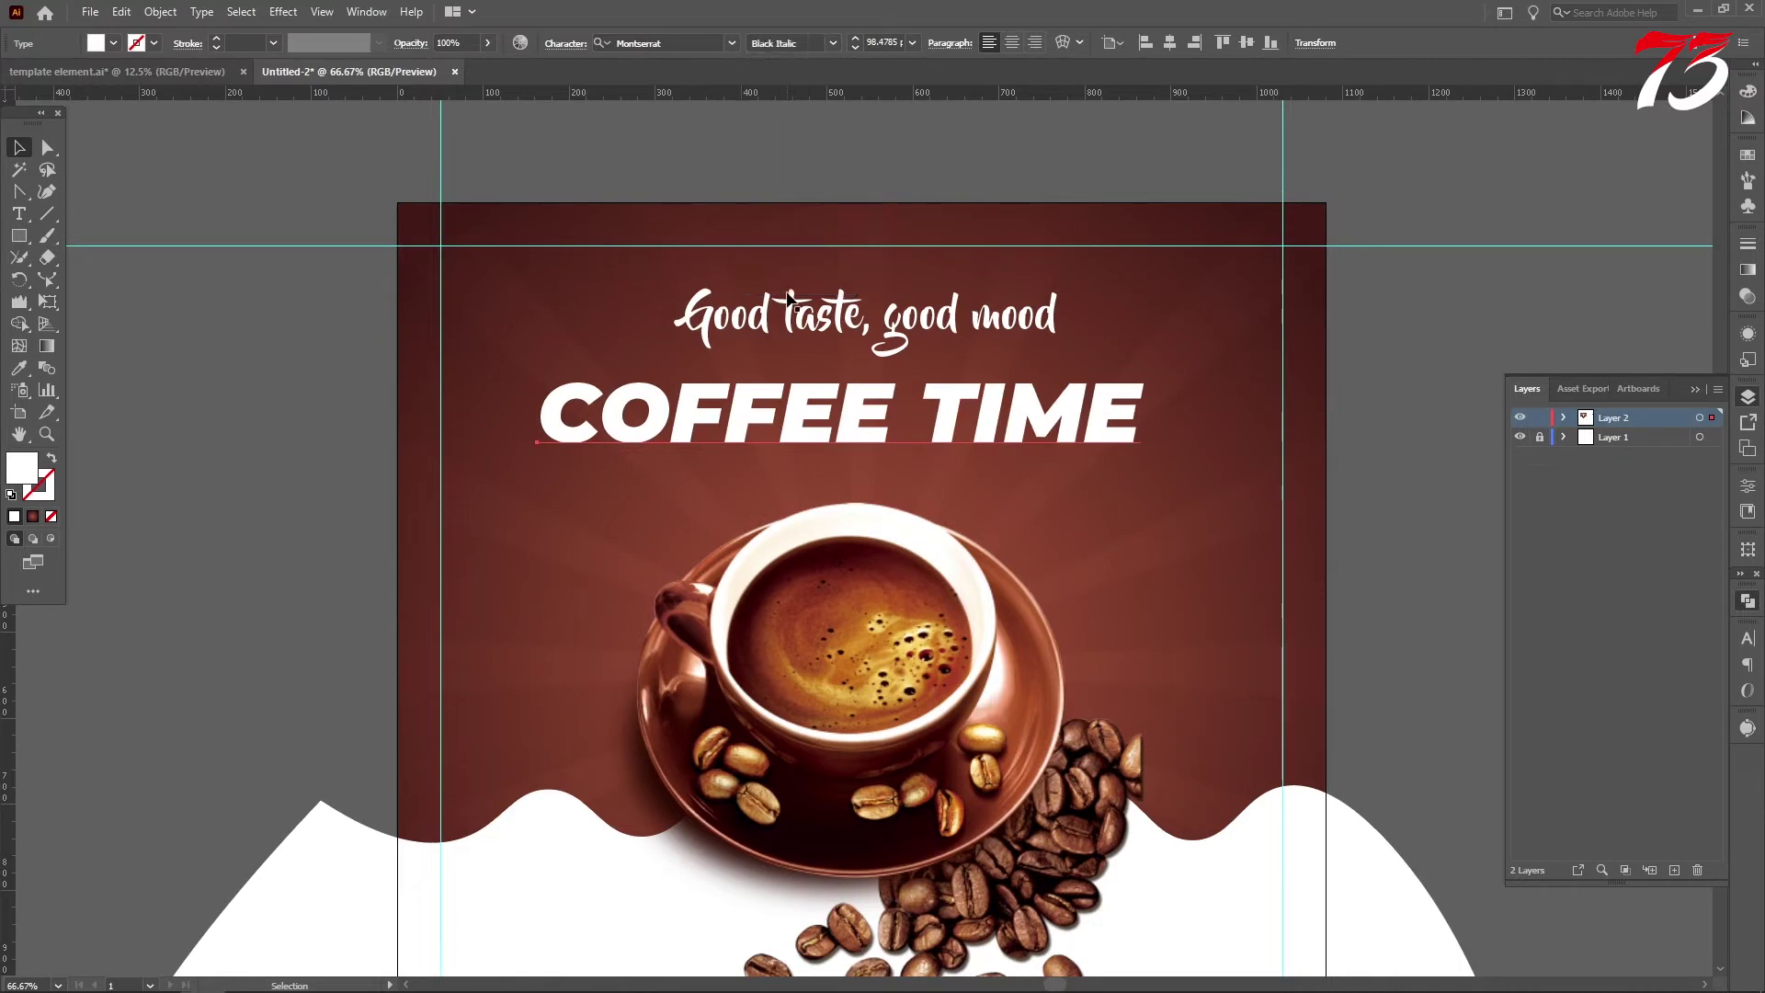
# Centre "COFFEE TIME" and the "Good taste, good mood" line horizontally on the artboard.
pyautogui.click(1169, 42)
pyautogui.click(995, 308)
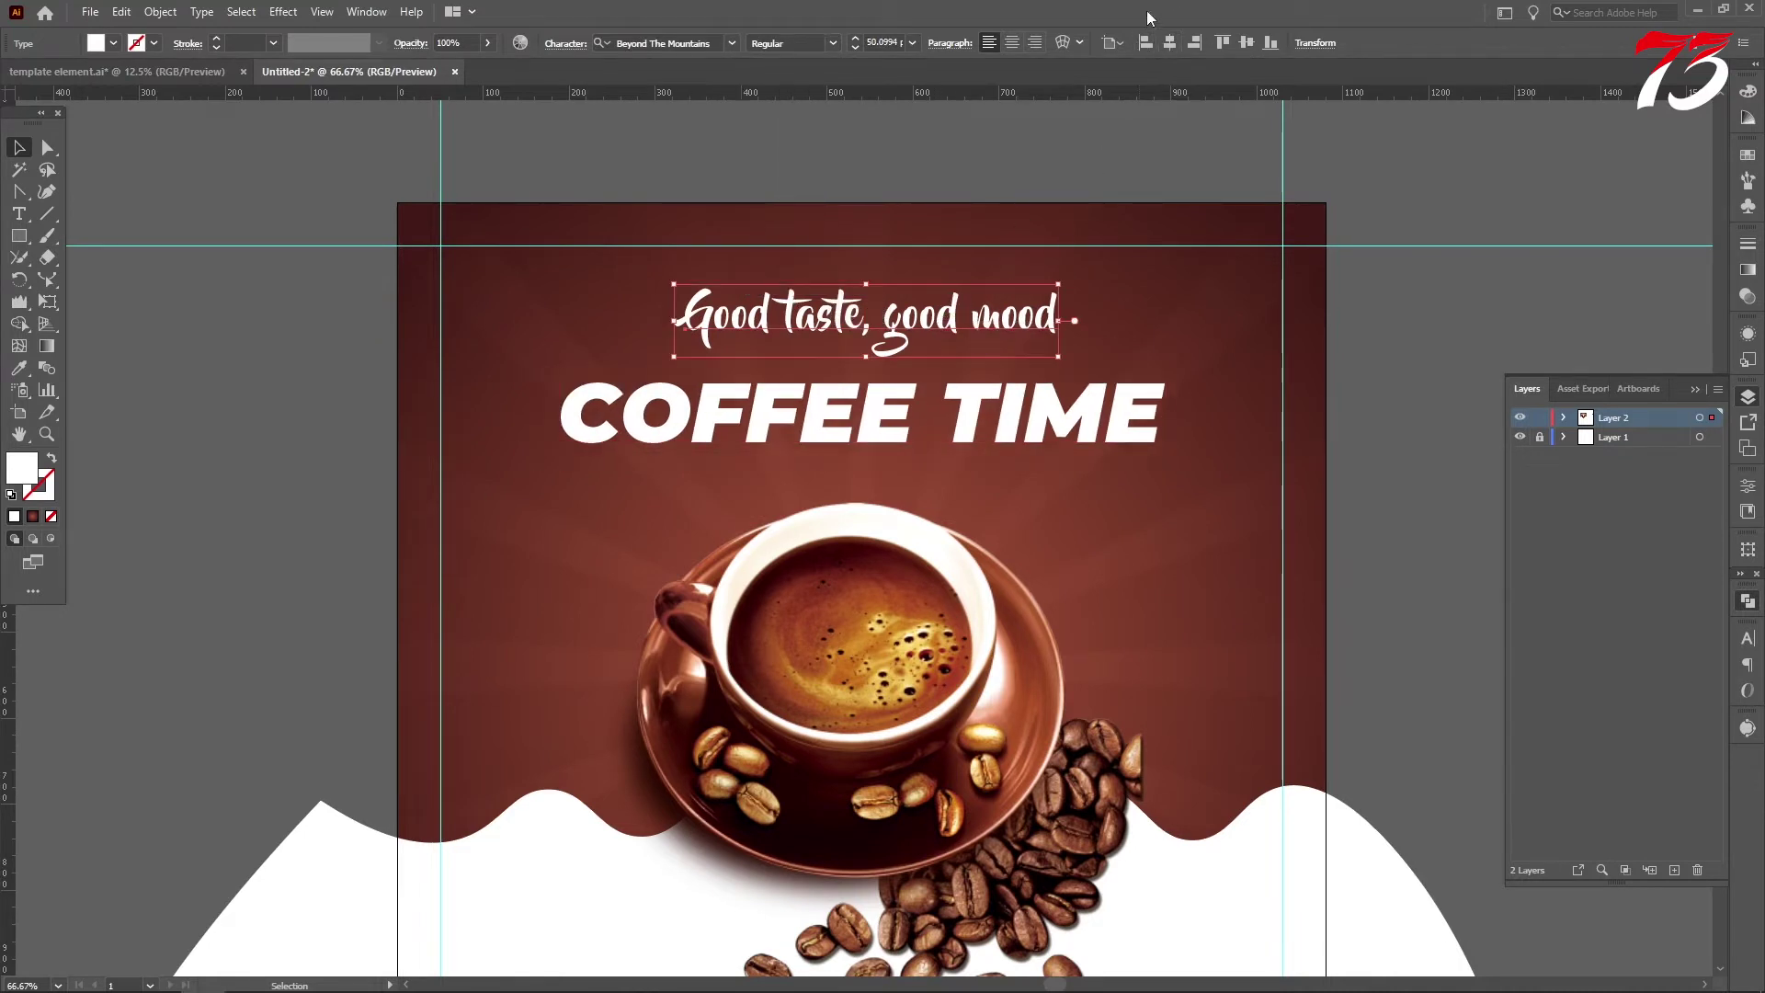
pyautogui.click(1169, 46)
# Nudge the "Good taste, good mood" line down until it sits close above "COFFEE TIME".
pyautogui.press('Down')
pyautogui.press('Down')
pyautogui.press('Down')
pyautogui.press('Down')
pyautogui.press('Down')
pyautogui.press('Down')
pyautogui.press('Down')
pyautogui.press('Down')
pyautogui.press('Down')
pyautogui.press('Down')
pyautogui.press('Down')
pyautogui.press('Down')
pyautogui.press('Down')
pyautogui.press('Down')
pyautogui.press('Down')
pyautogui.press('Down')
pyautogui.press('Down')
pyautogui.press('Down')
pyautogui.press('Down')
pyautogui.press('Down')
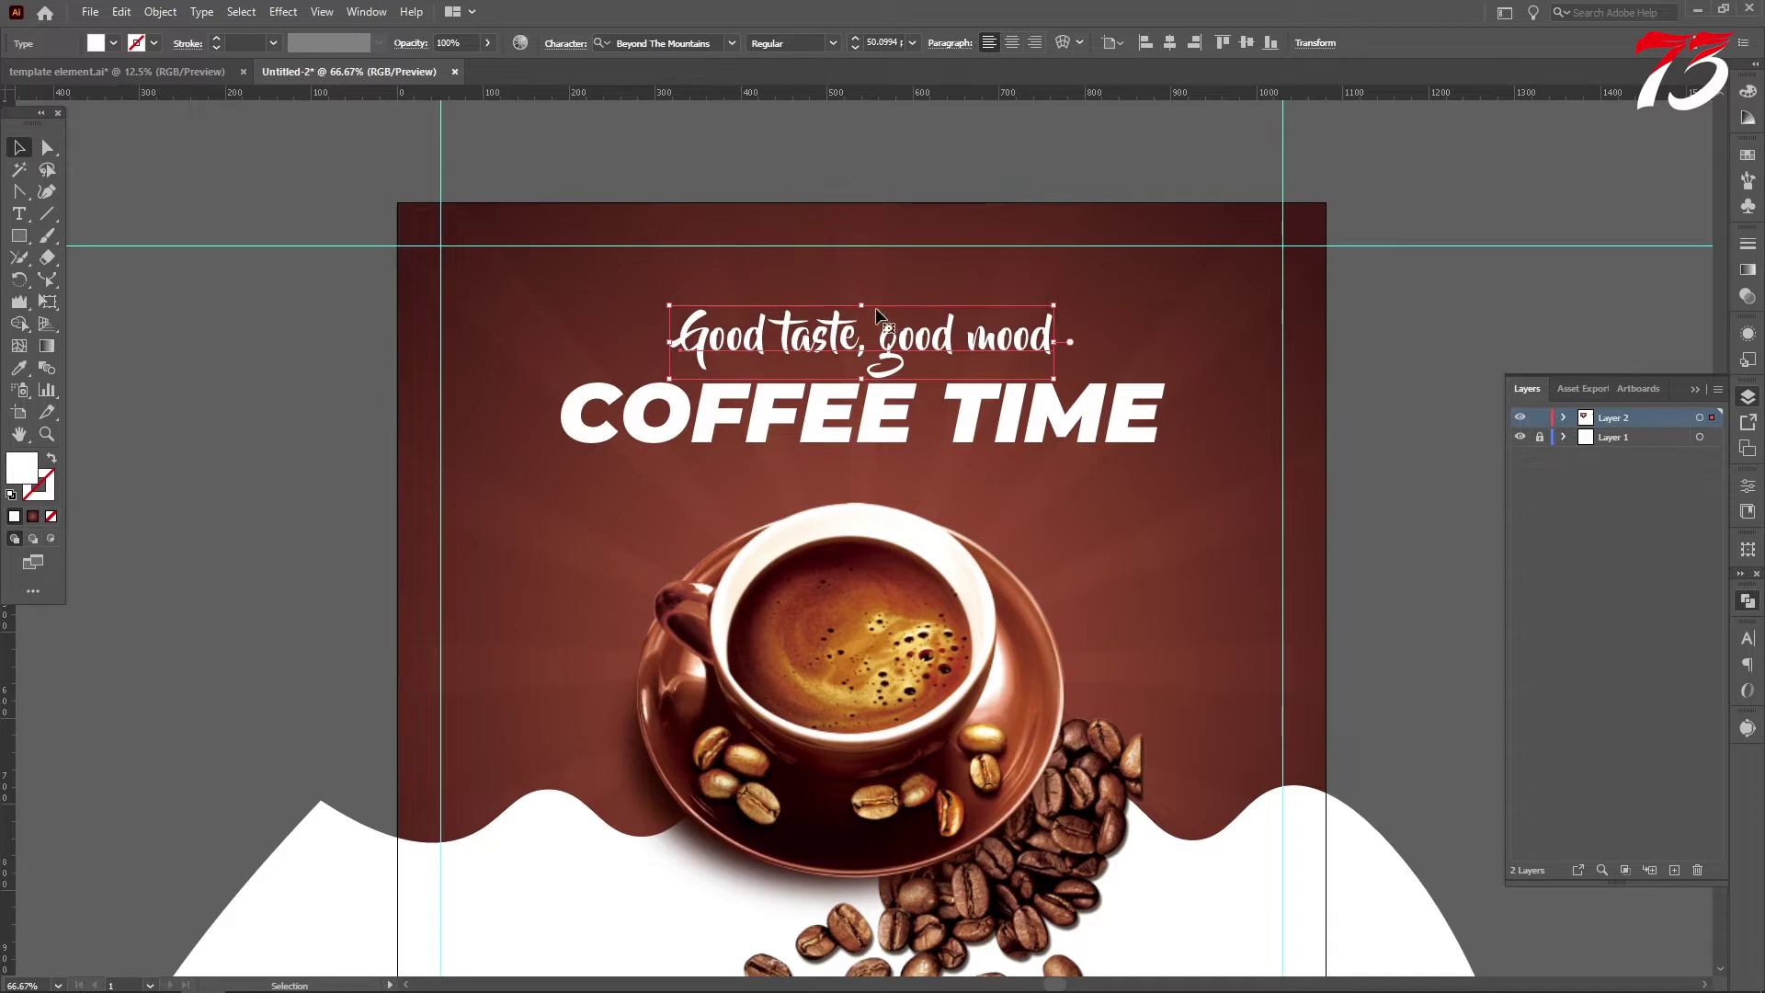
# Enlarge the "Good taste, good mood" line slightly to about 51 pt and nudge it up a little.
pyautogui.moveTo(863, 305); pyautogui.dragTo(861, 300)
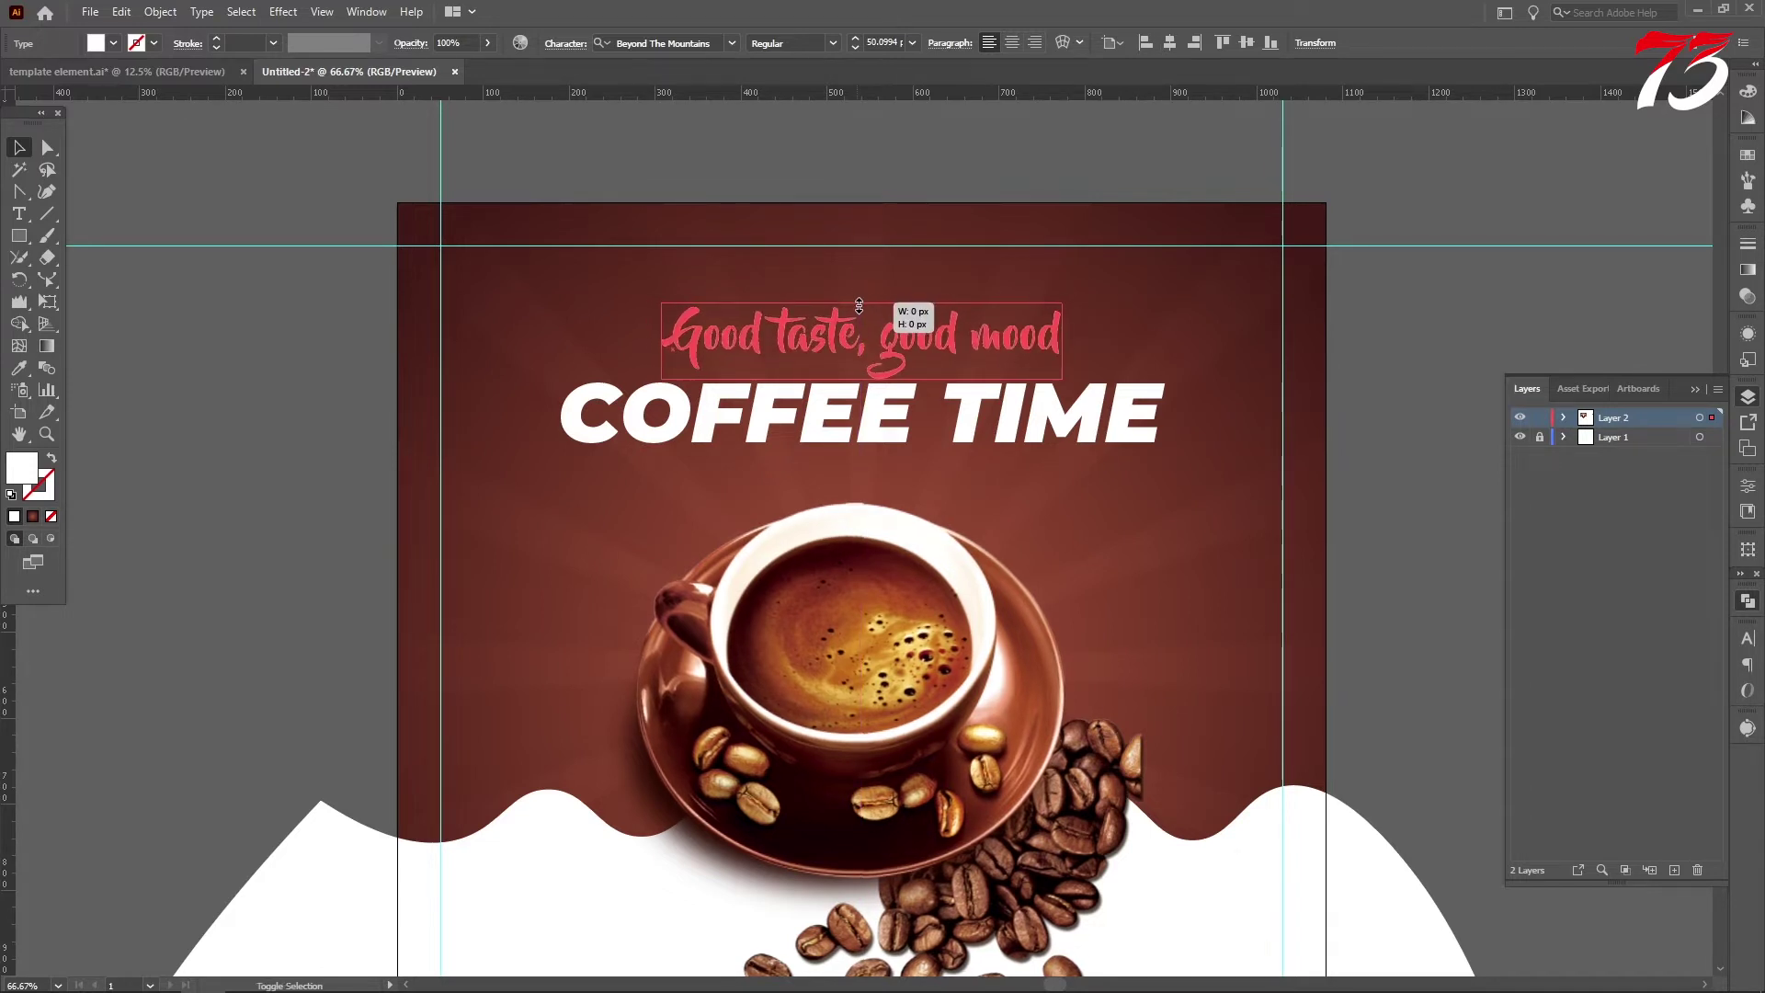
pyautogui.click(859, 303)
pyautogui.press('Up')
pyautogui.press('Up')
pyautogui.press('Up')
pyautogui.press('Up')
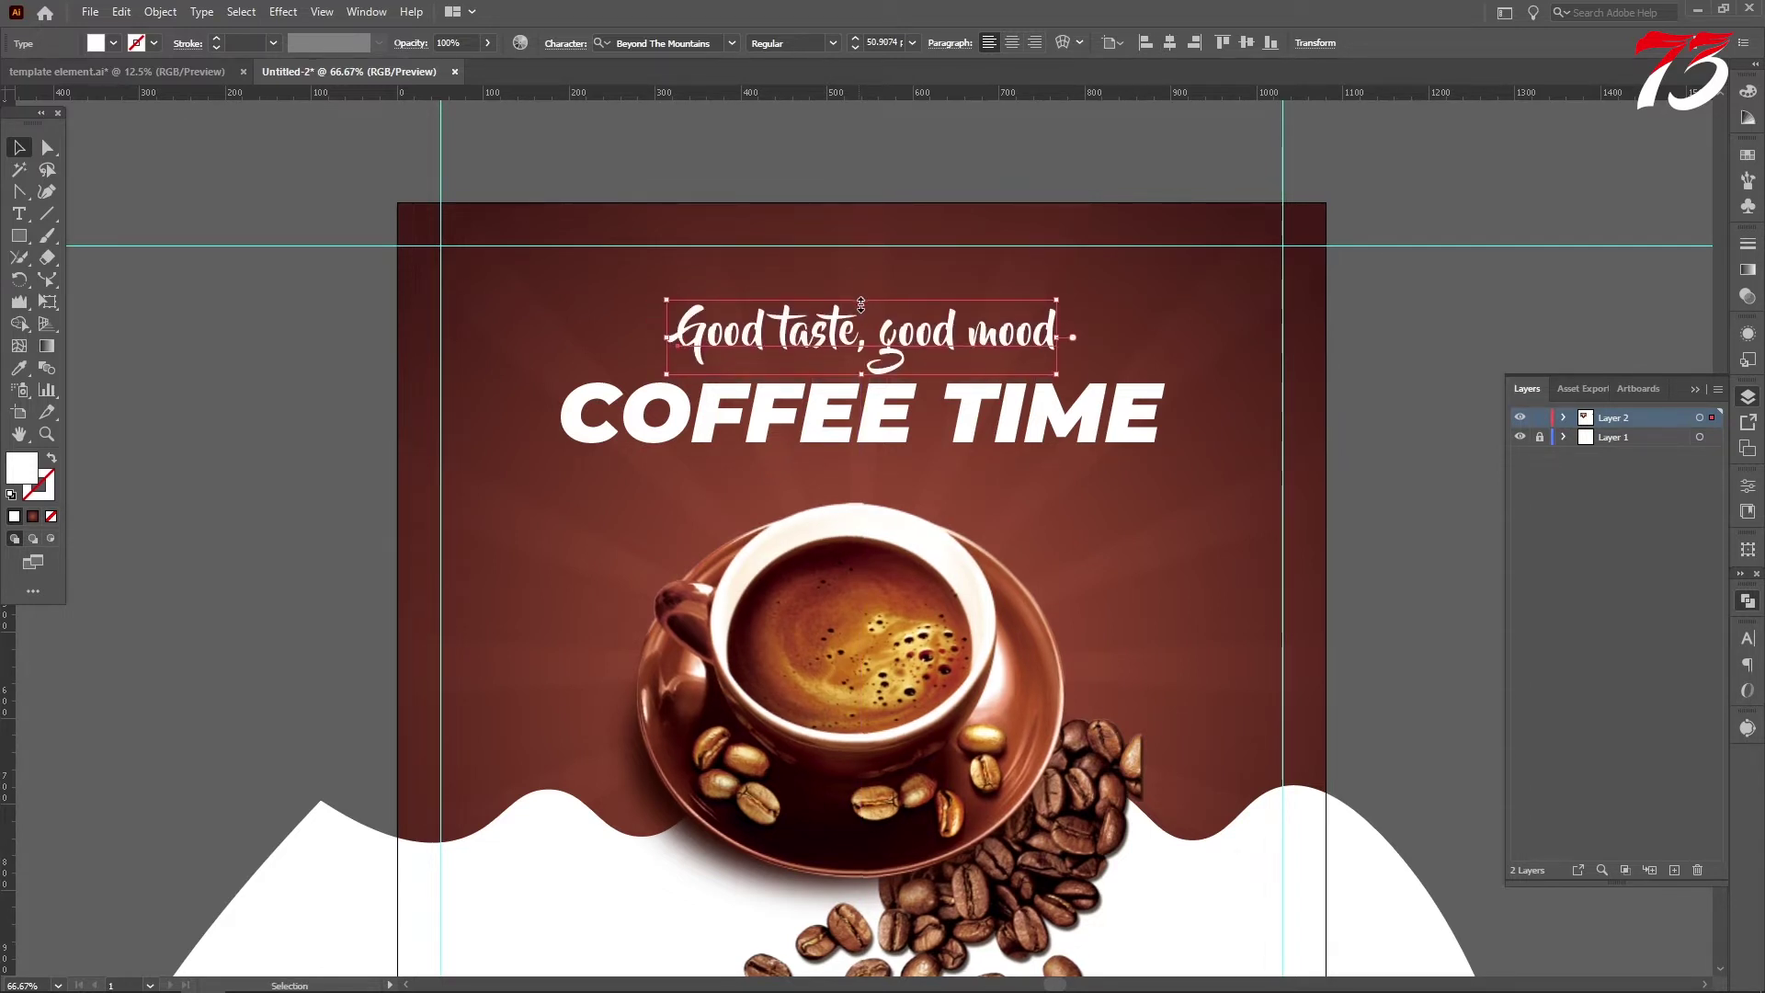
# Select both headline lines, enlarge them together from their centre, and nudge them up above the coffee cup.
pyautogui.keyDown('shift'); pyautogui.click(859, 425); pyautogui.keyUp('shift')
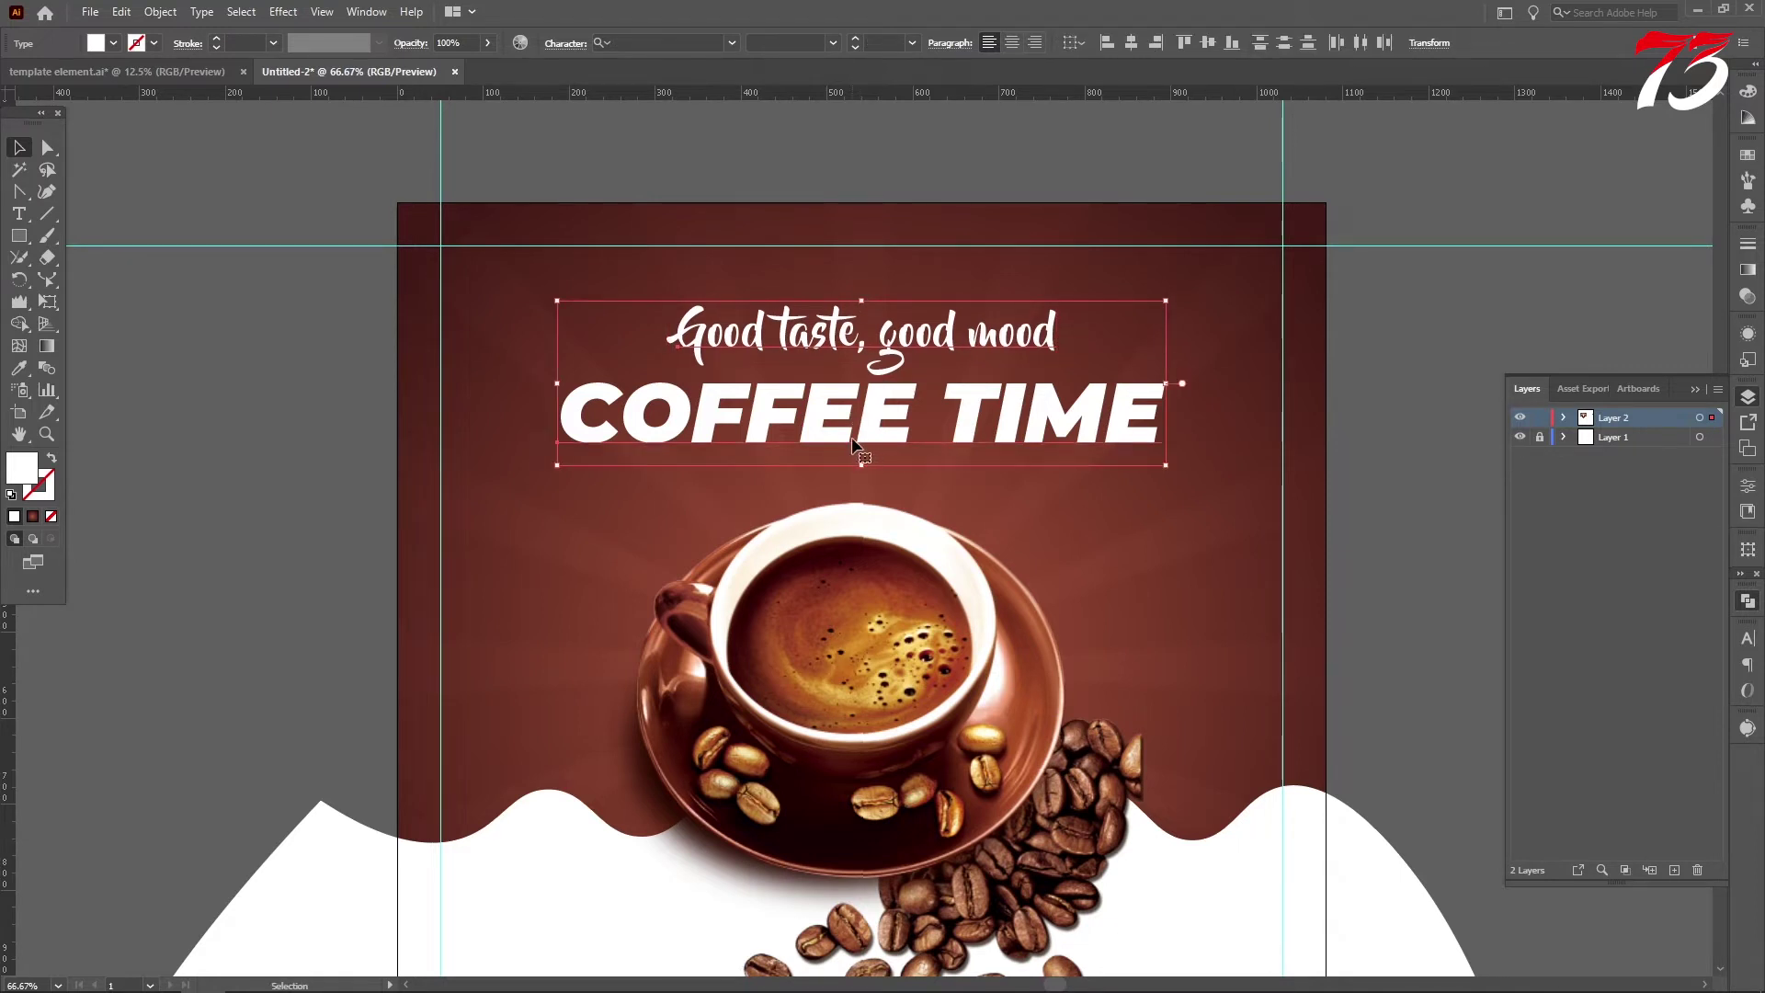
pyautogui.moveTo(861, 465); pyautogui.dragTo(860, 481)
pyautogui.press('Up')
pyautogui.press('Up')
pyautogui.press('Up')
pyautogui.press('Up')
pyautogui.press('Up')
pyautogui.press('Up')
pyautogui.press('Up')
pyautogui.press('Up')
pyautogui.press('Up')
pyautogui.press('Up')
pyautogui.press('Up')
pyautogui.press('Up')
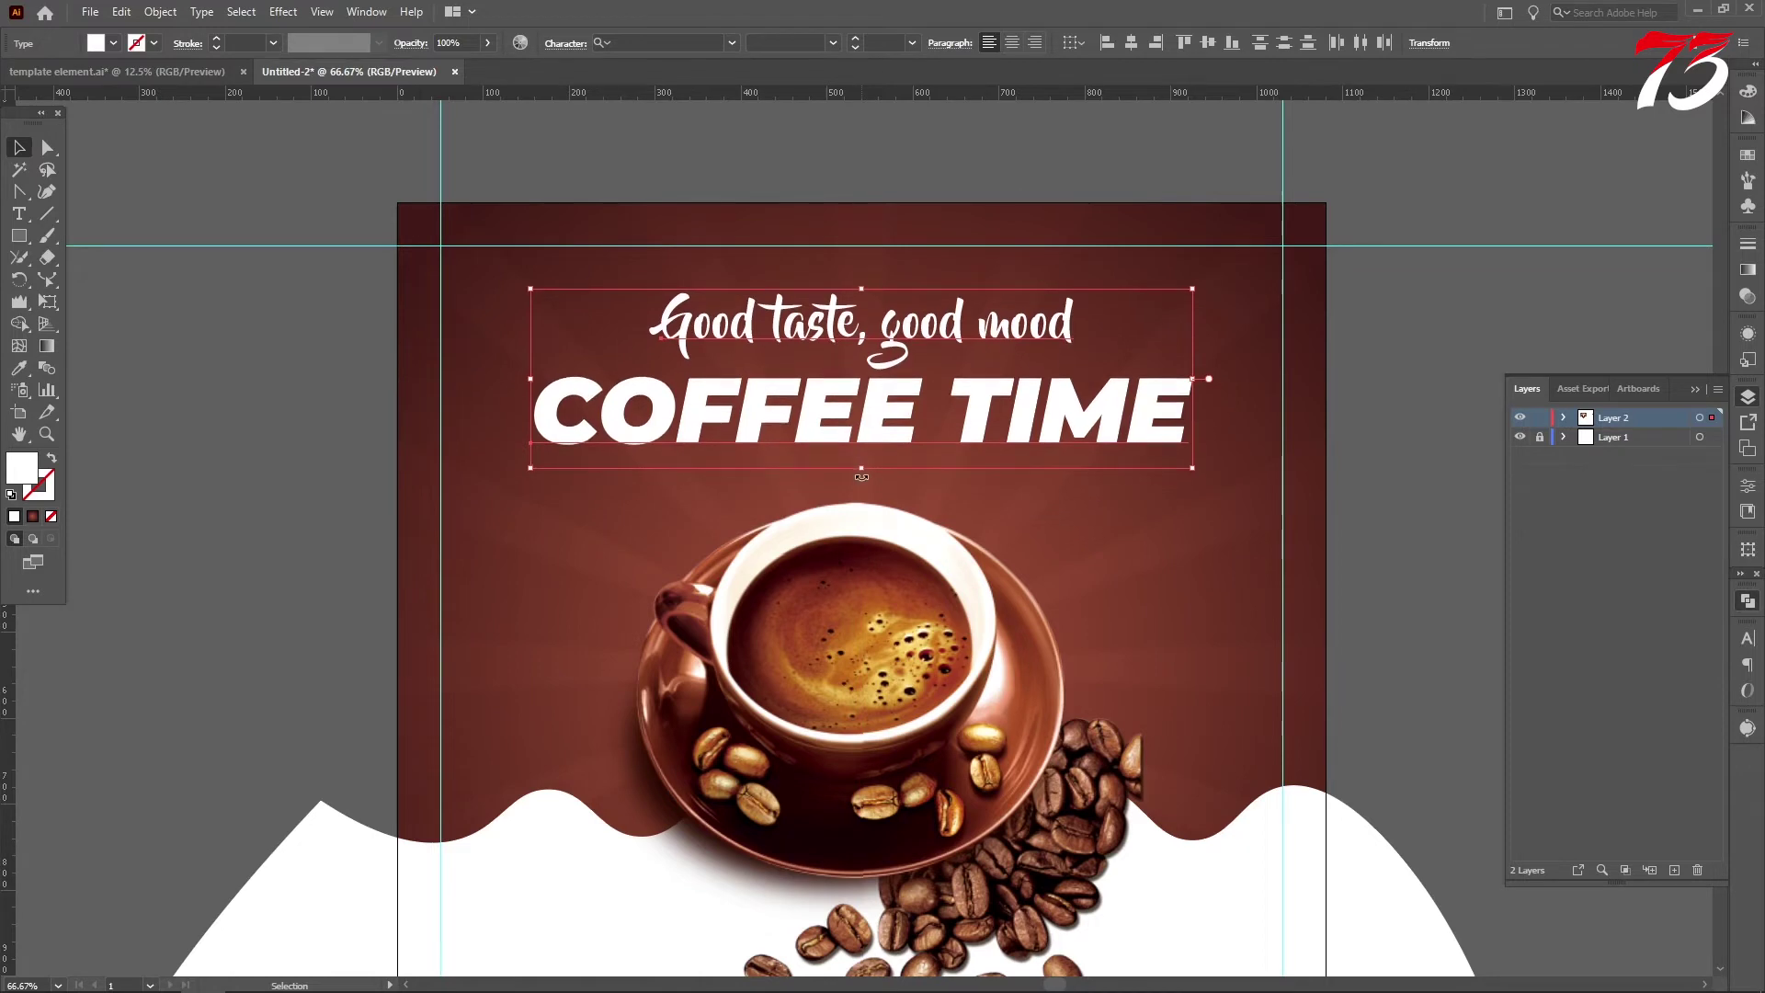
# Show all hidden objects in the post document and clear the selection.
pyautogui.click(295, 349)
pyautogui.scroll(-2, 730, 298)
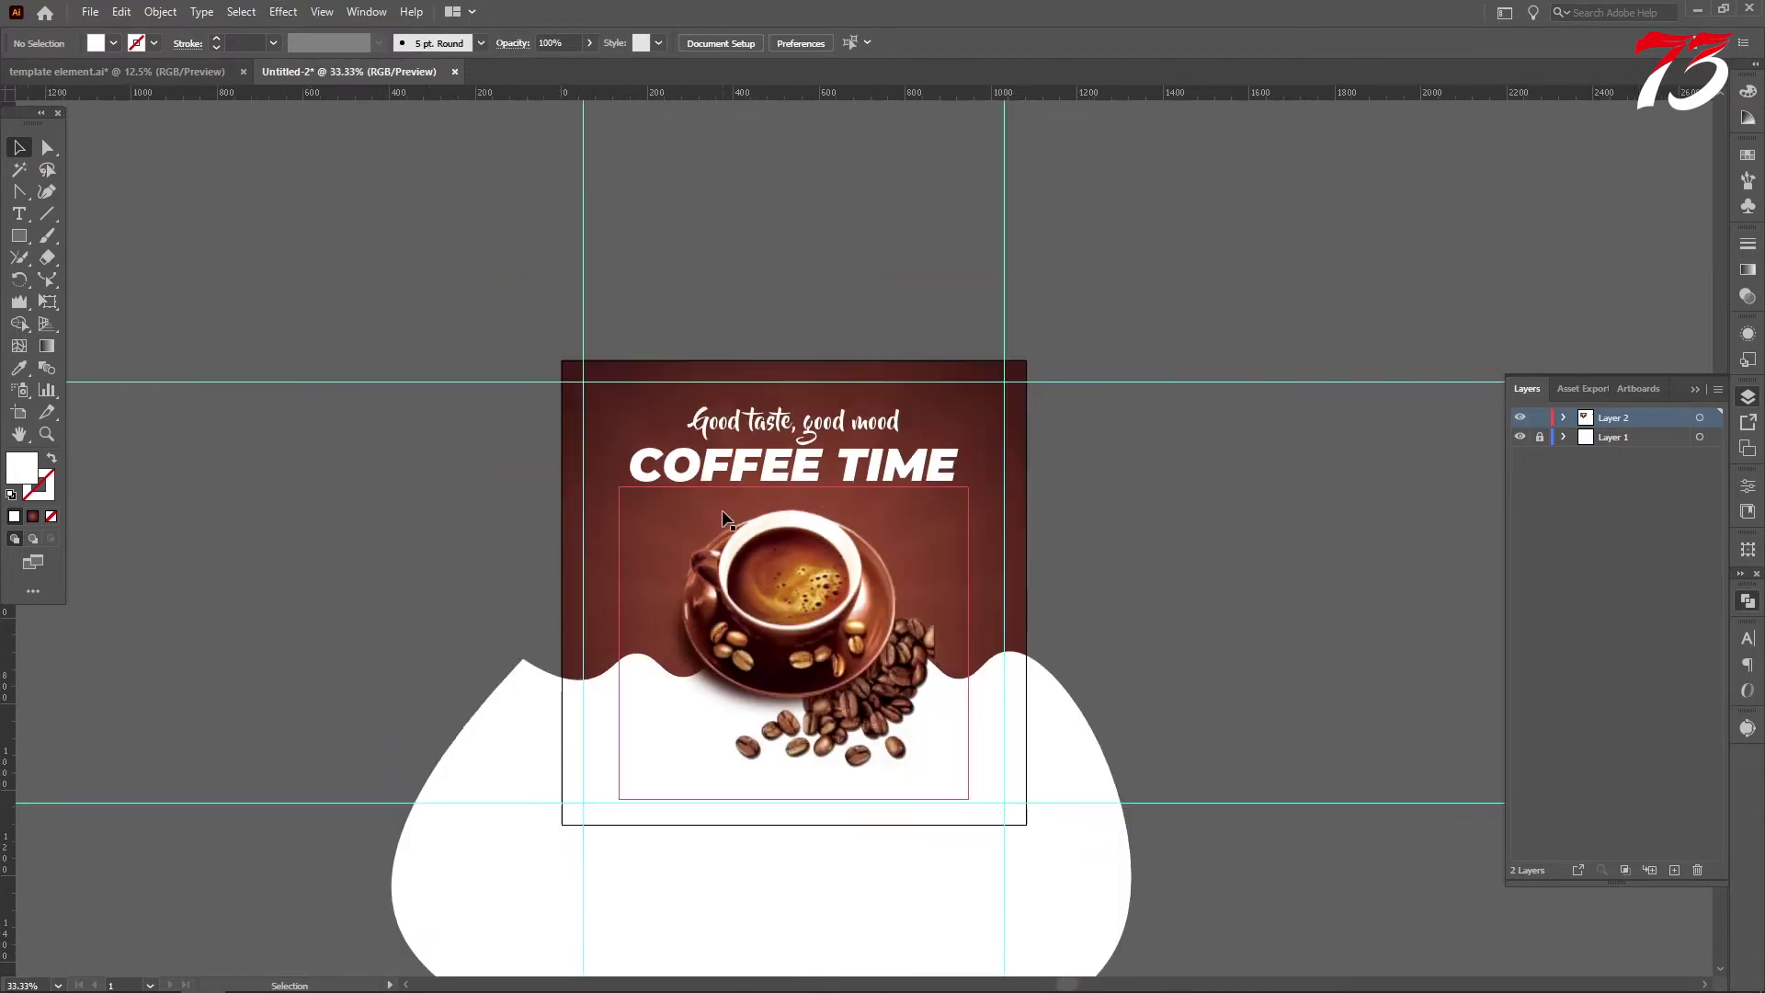
pyautogui.hotkey('ctrl', 'alt', '3')
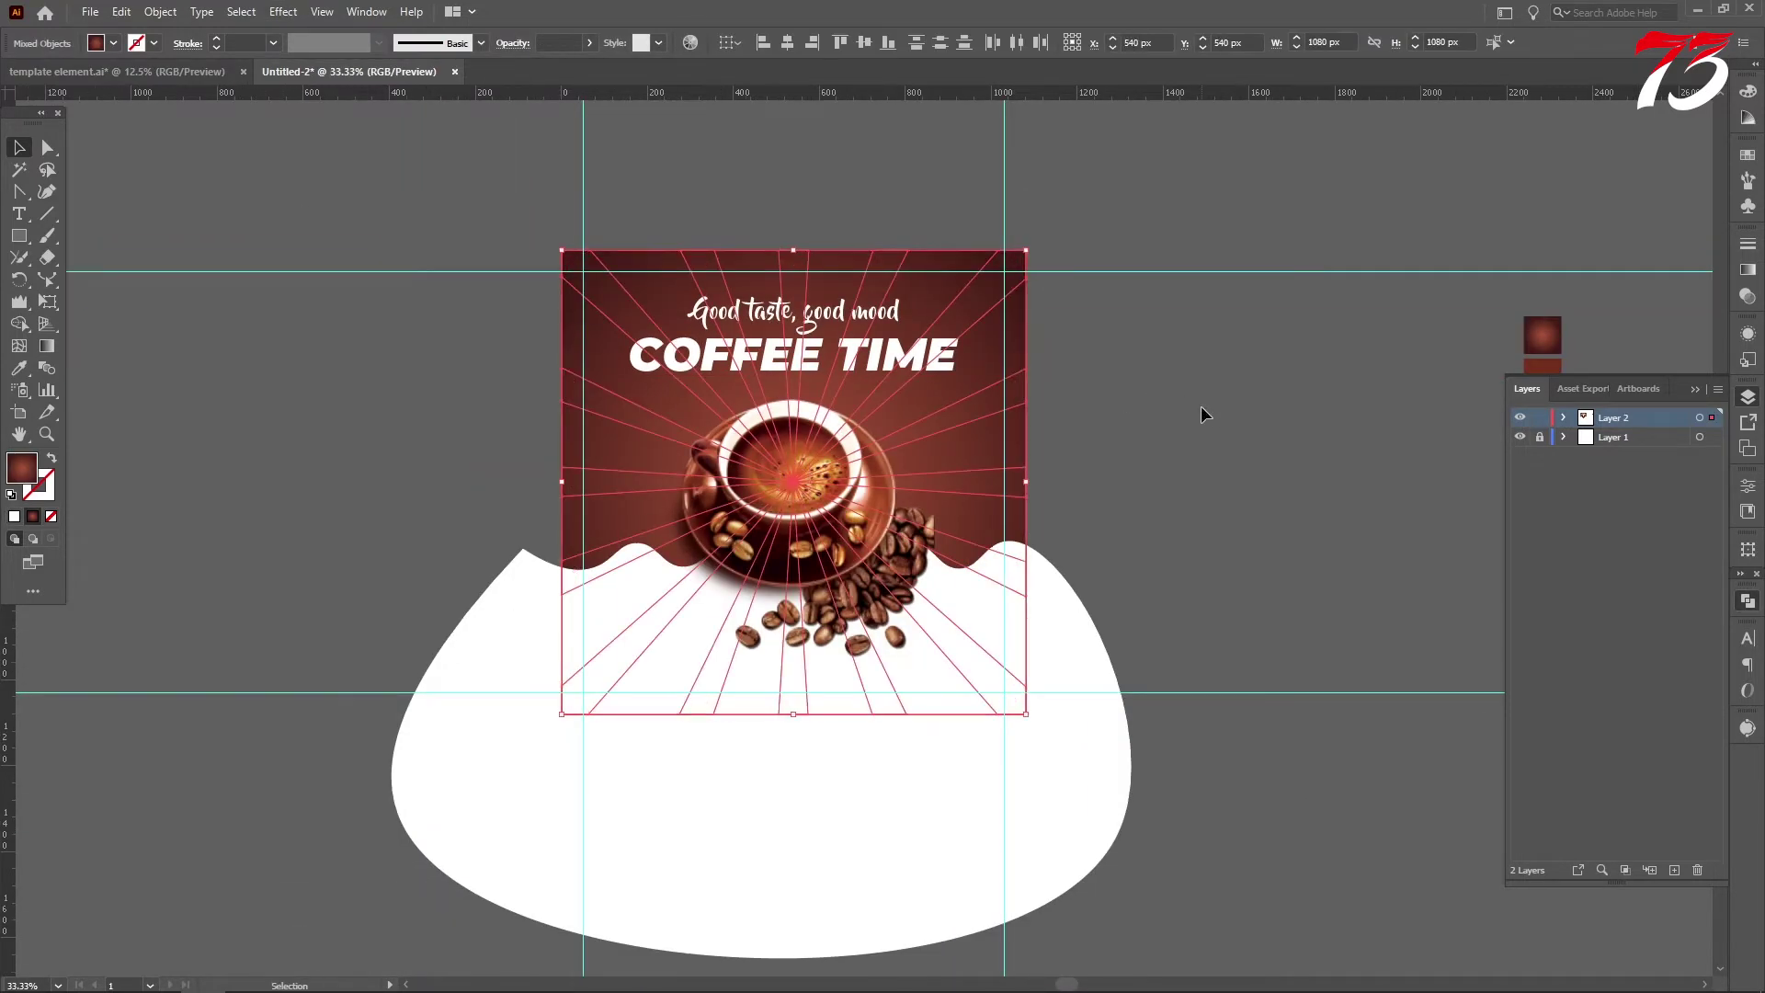
pyautogui.click(1256, 478)
# Bring the company logo, social icons, 30% OFF badge, decorative shapes, and phone and website blocks from template element.ai into the post document.
pyautogui.click(188, 73)
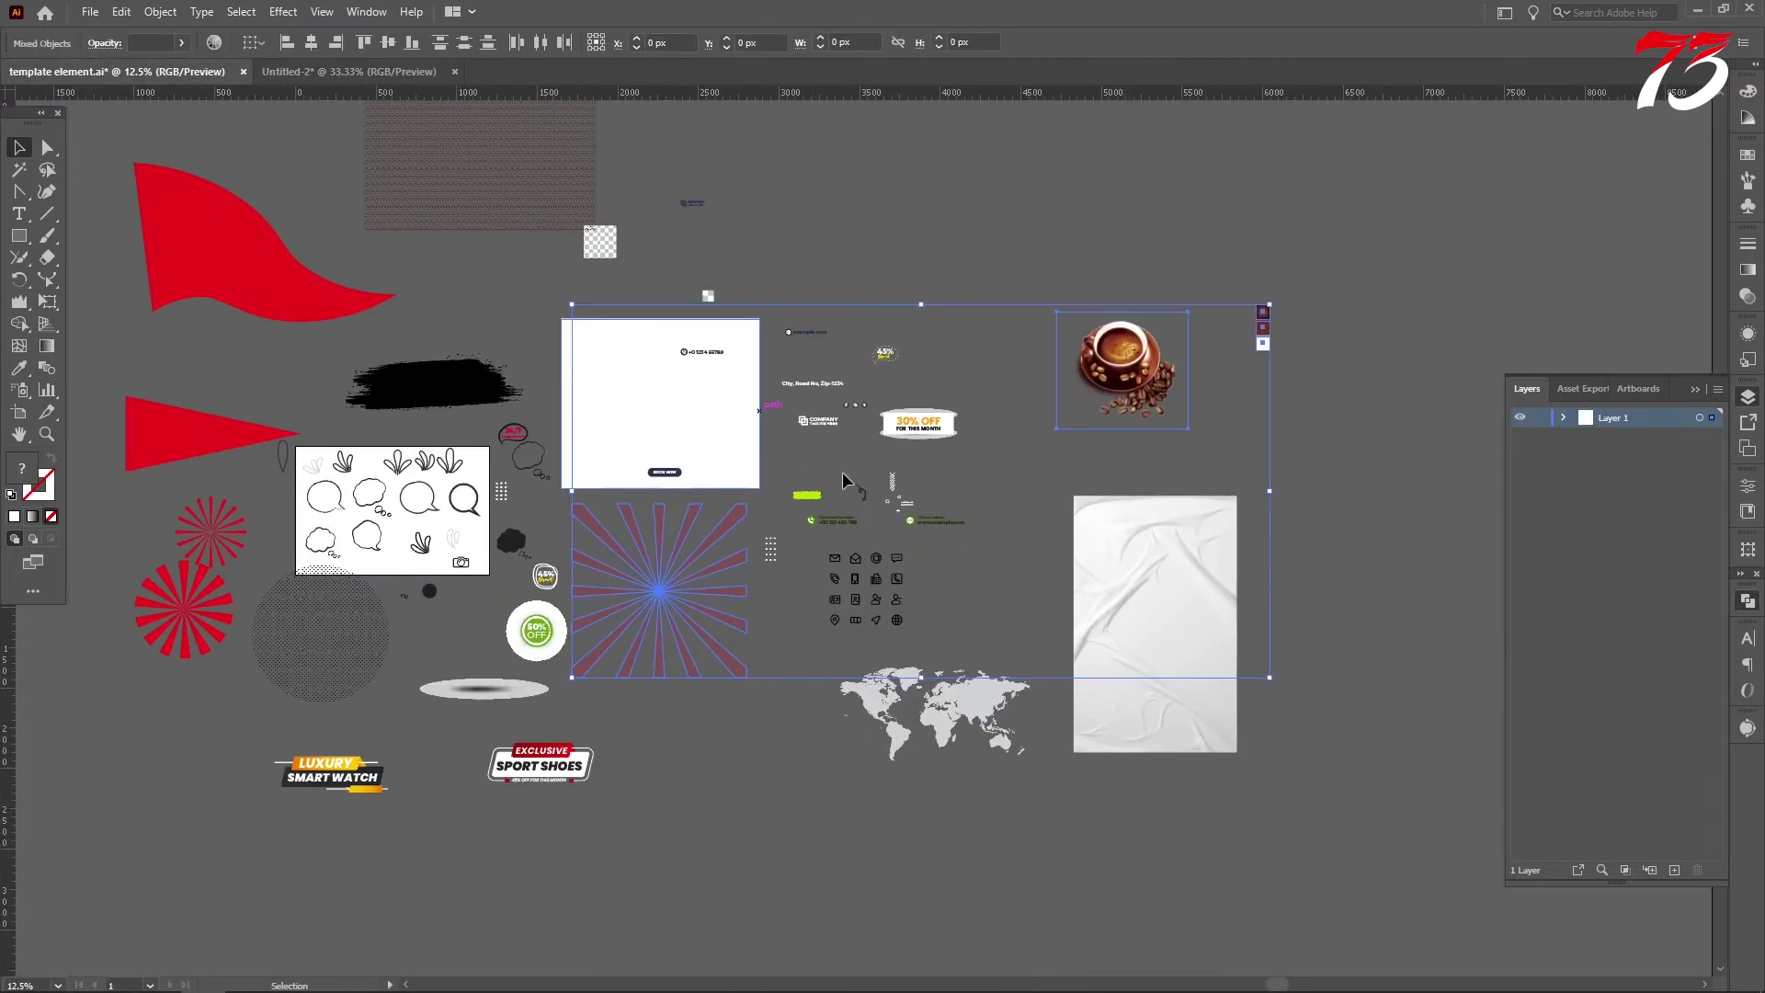
pyautogui.click(961, 522)
pyautogui.scroll(2, 970, 524)
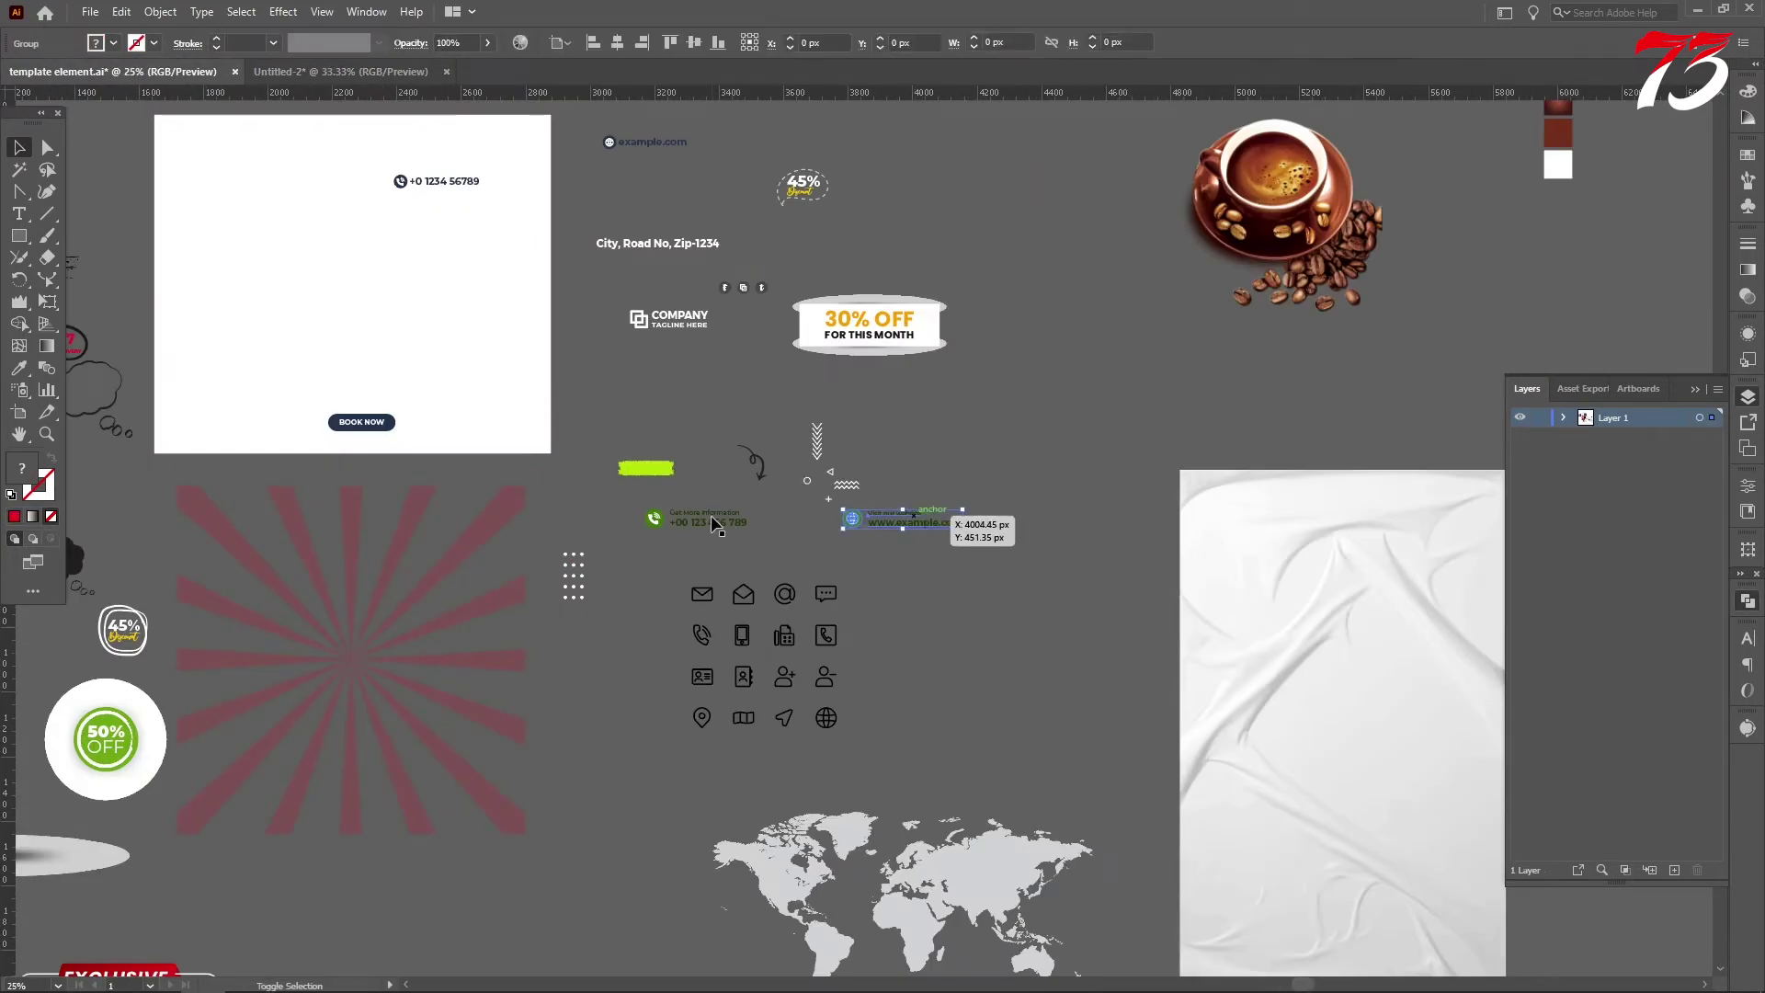
pyautogui.keyDown('shift'); pyautogui.click(864, 342); pyautogui.keyUp('shift')
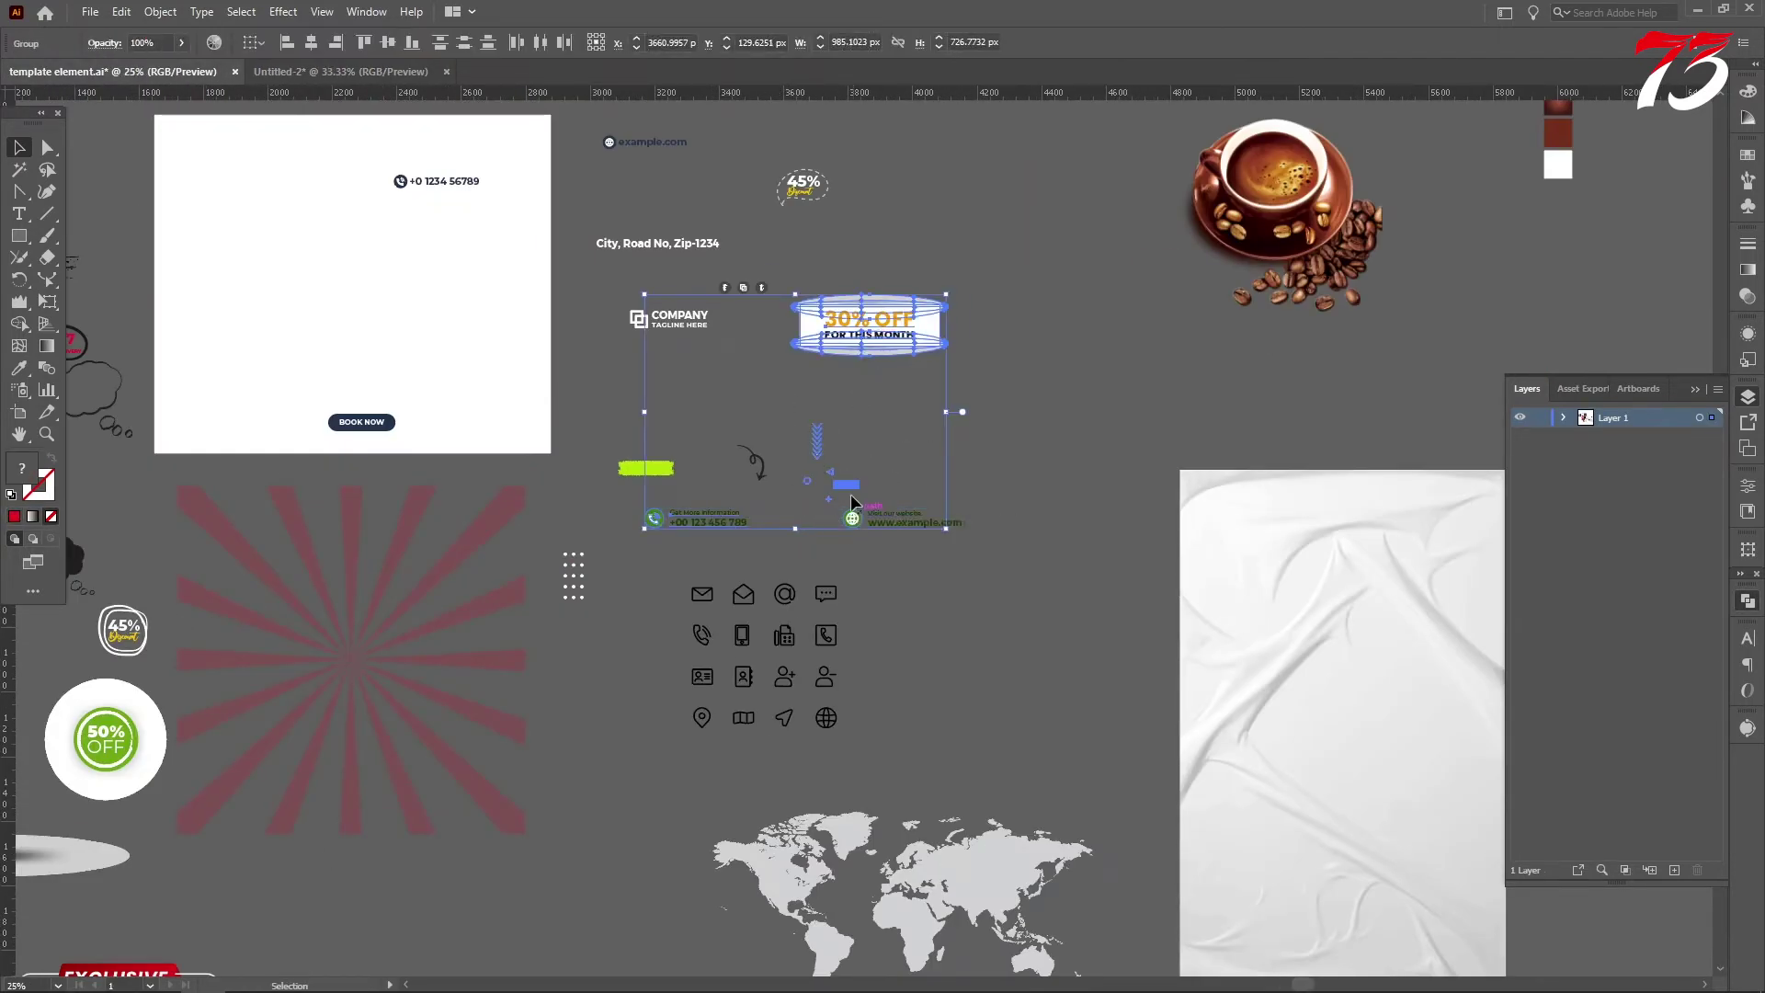
pyautogui.scroll(-2, 851, 495)
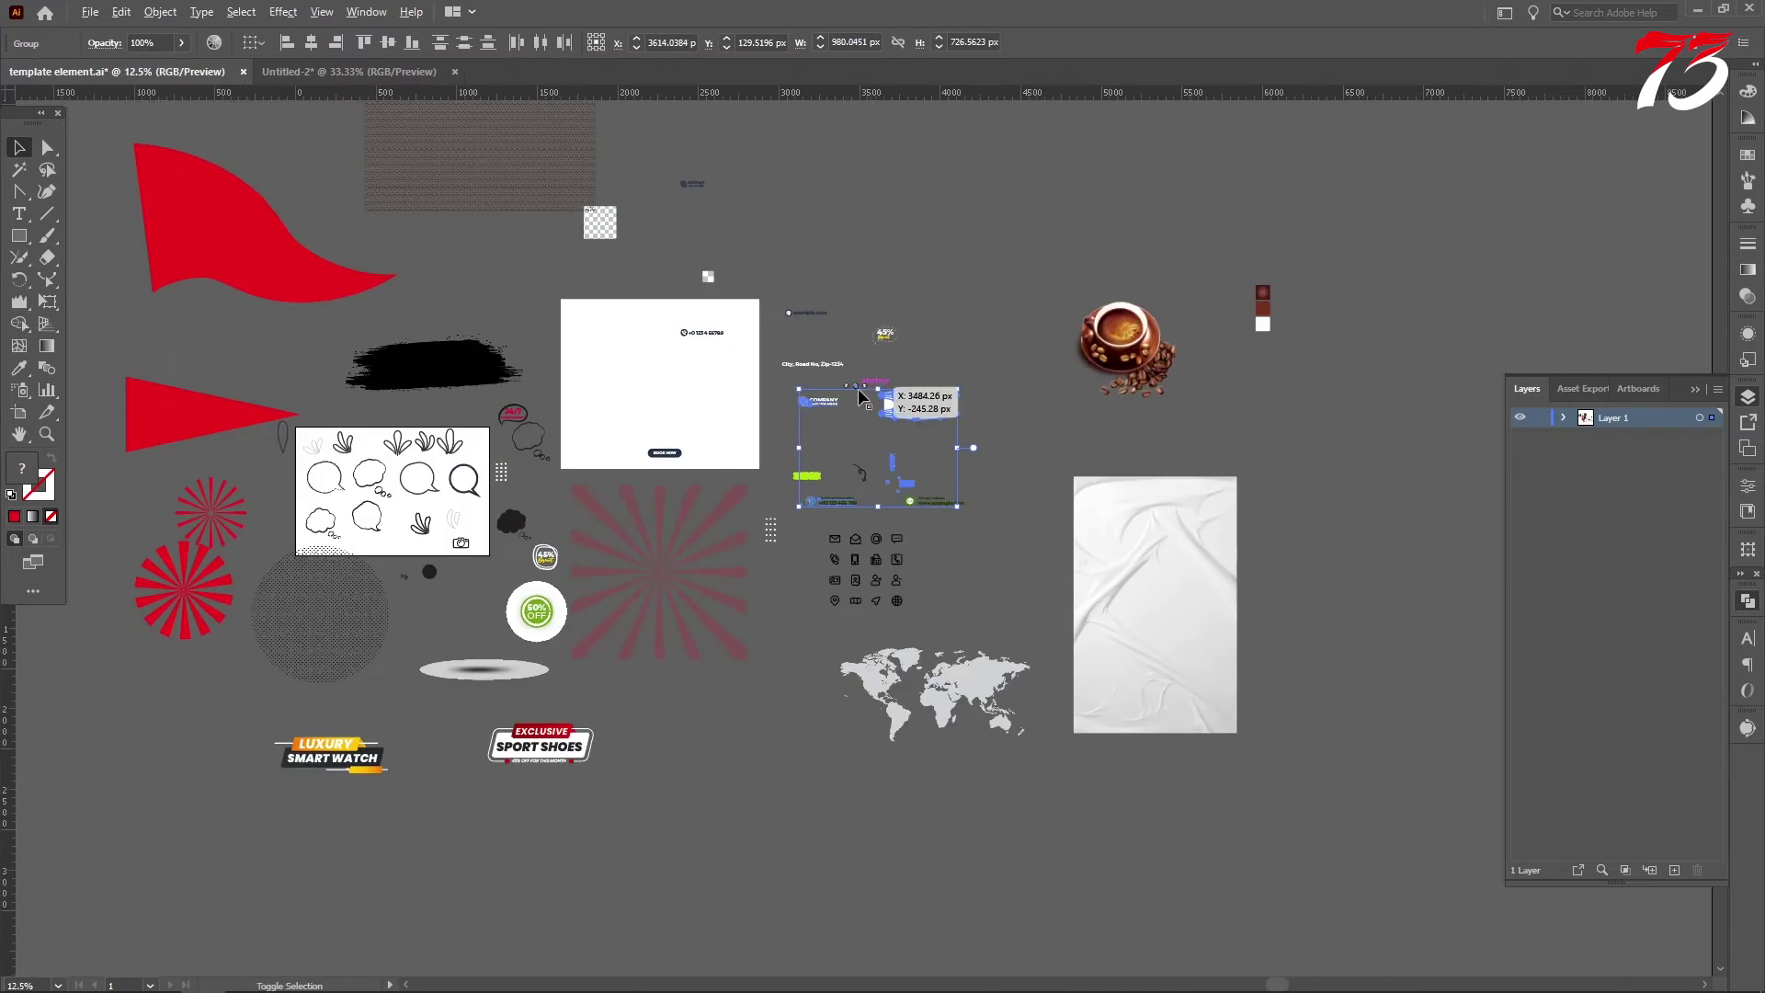
pyautogui.scroll(4, 859, 396)
pyautogui.moveTo(1043, 462); pyautogui.dragTo(1357, 297)
pyautogui.click(1236, 487)
pyautogui.scroll(-1, 1040, 476)
pyautogui.click(177, 76)
pyautogui.scroll(-1, 1136, 727)
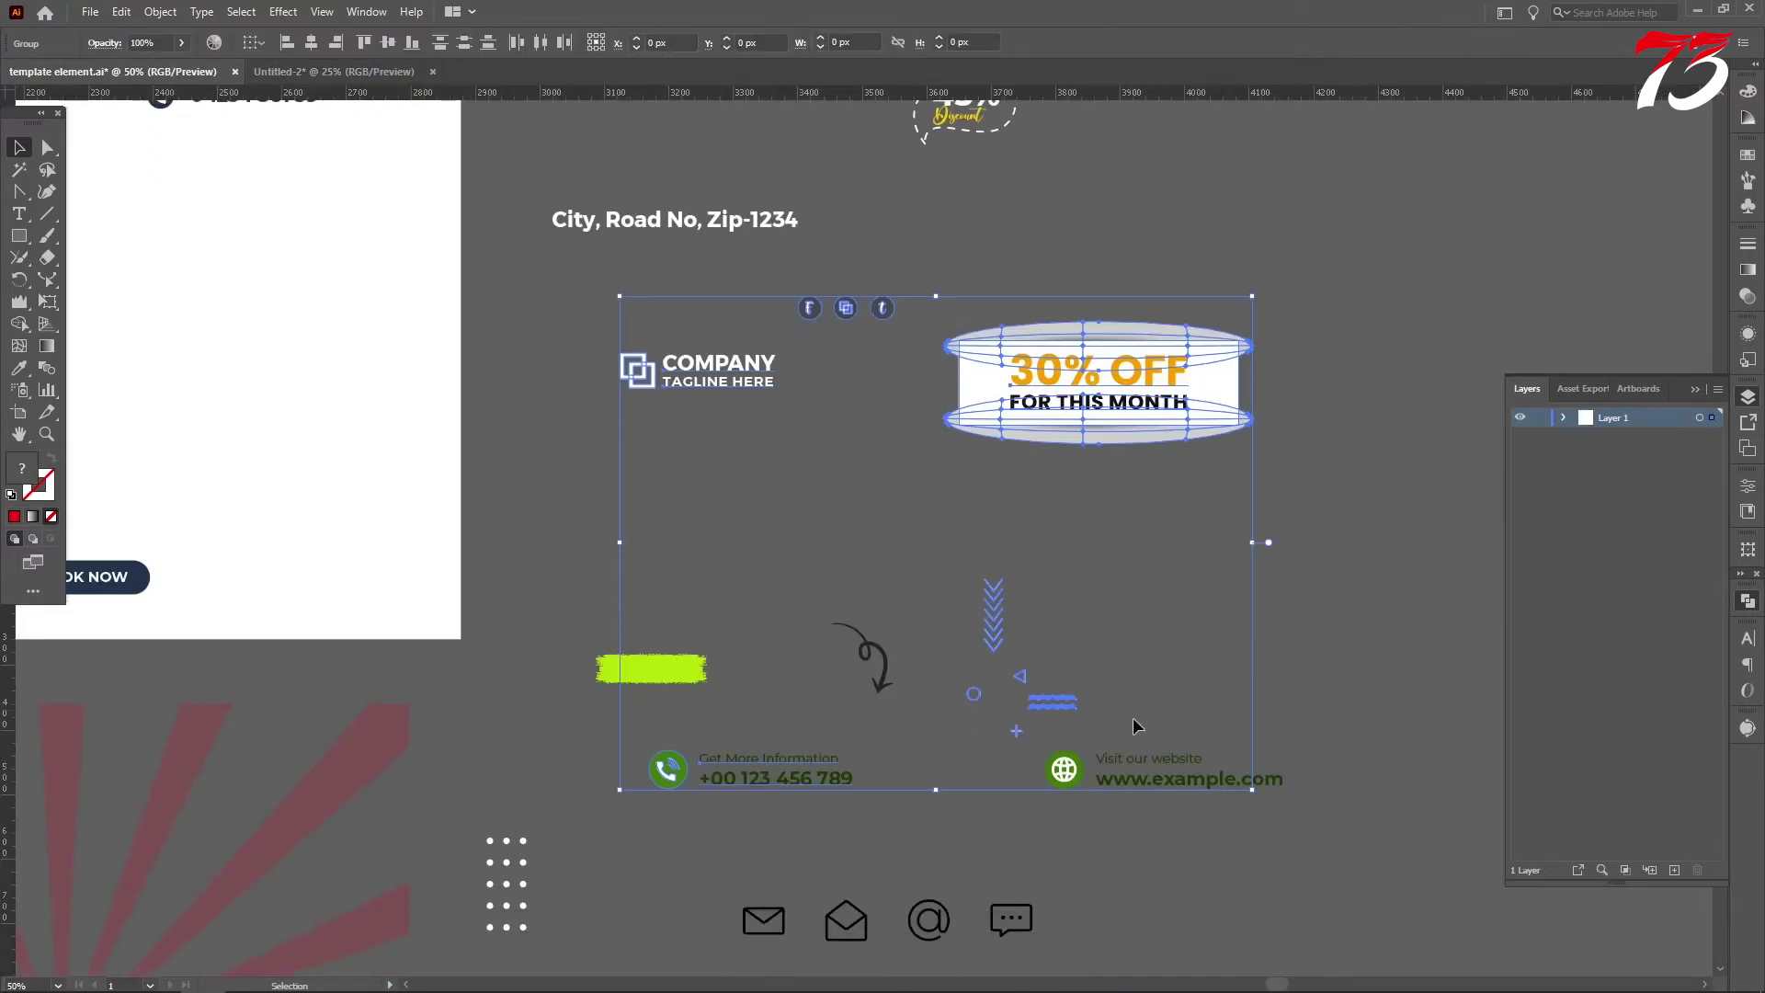
pyautogui.moveTo(1160, 749); pyautogui.dragTo(552, 46)
pyautogui.moveTo(346, 76); pyautogui.dragTo(600, 582)
pyautogui.scroll(1, 1227, 564)
# Place the phone and website contact blocks in the white area near the artboard's lower corners, with the website at the right margin guide.
pyautogui.moveTo(1267, 501); pyautogui.dragTo(903, 581)
pyautogui.scroll(5, 920, 593)
pyautogui.moveTo(929, 522); pyautogui.dragTo(986, 534)
pyautogui.scroll(-2, 903, 533)
pyautogui.scroll(-3, 1107, 493)
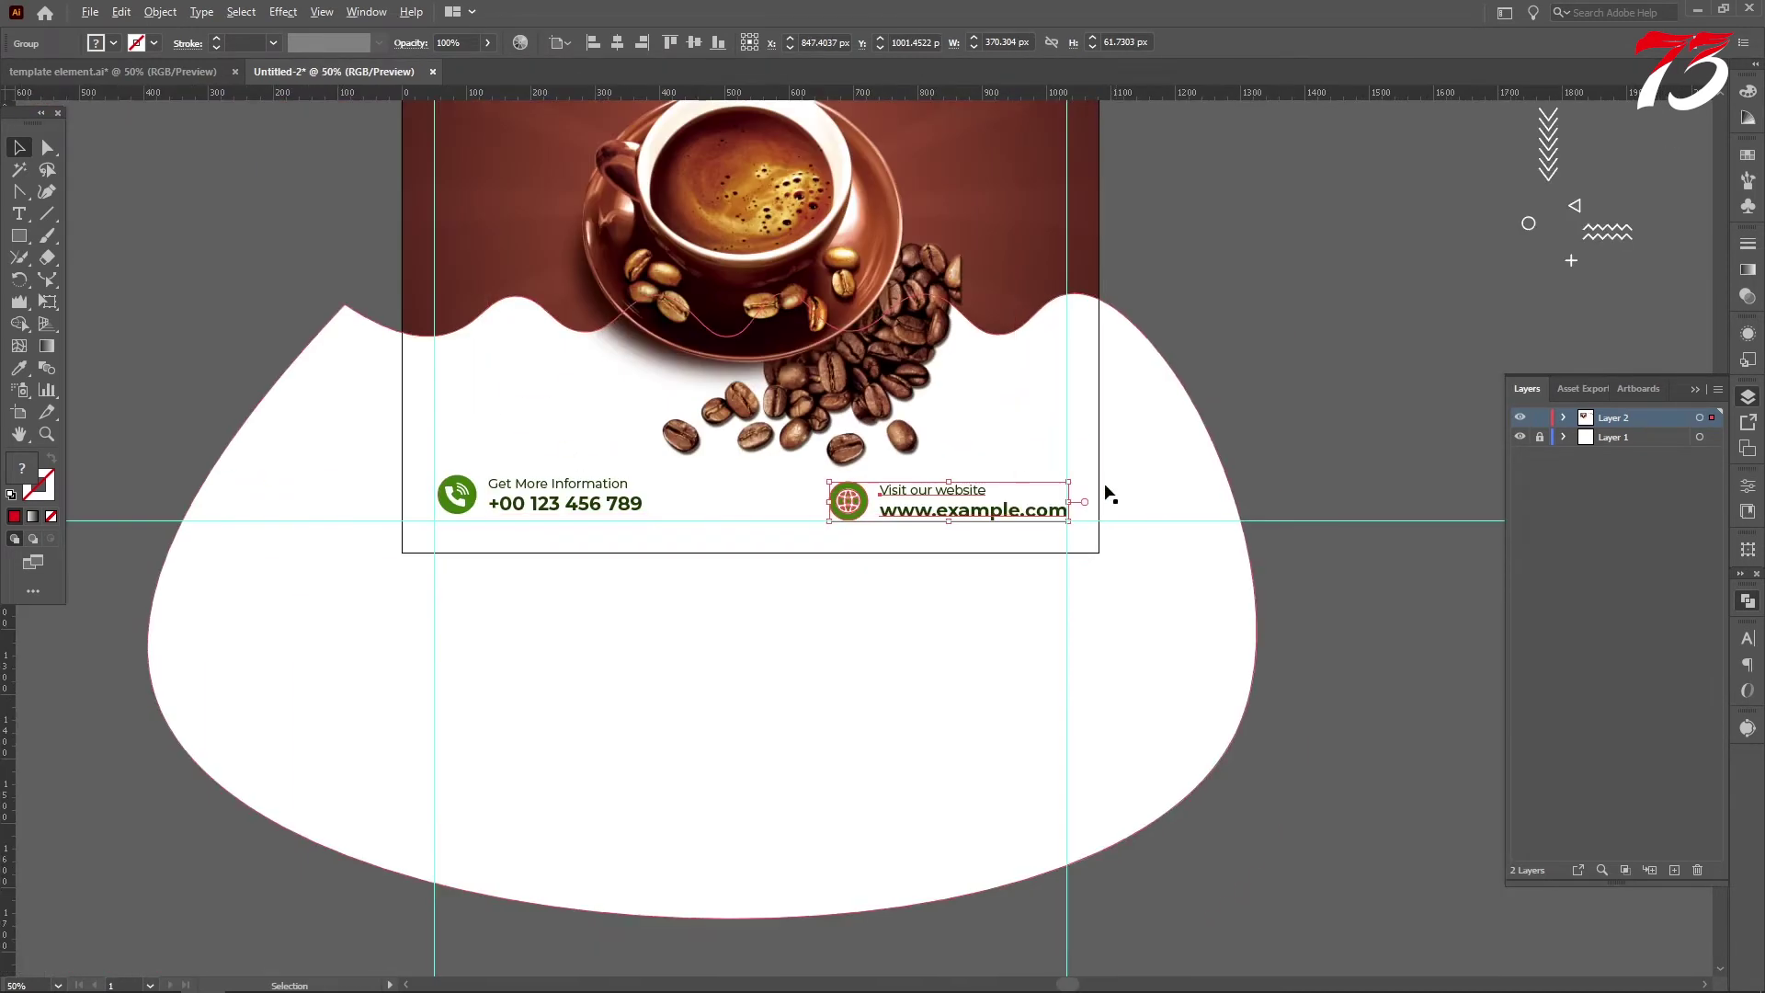
# Align the phone contact block with the artboard's left margin guide and bottom guide.
pyautogui.scroll(6, 439, 491)
pyautogui.scroll(3, 594, 568)
pyautogui.scroll(-1, 540, 535)
pyautogui.moveTo(594, 572)
pyautogui.mouseDown()
pyautogui.moveTo(539, 536)
pyautogui.moveTo(560, 571)
pyautogui.mouseUp()
pyautogui.scroll(-3, 539, 535)
pyautogui.scroll(-4, 560, 572)
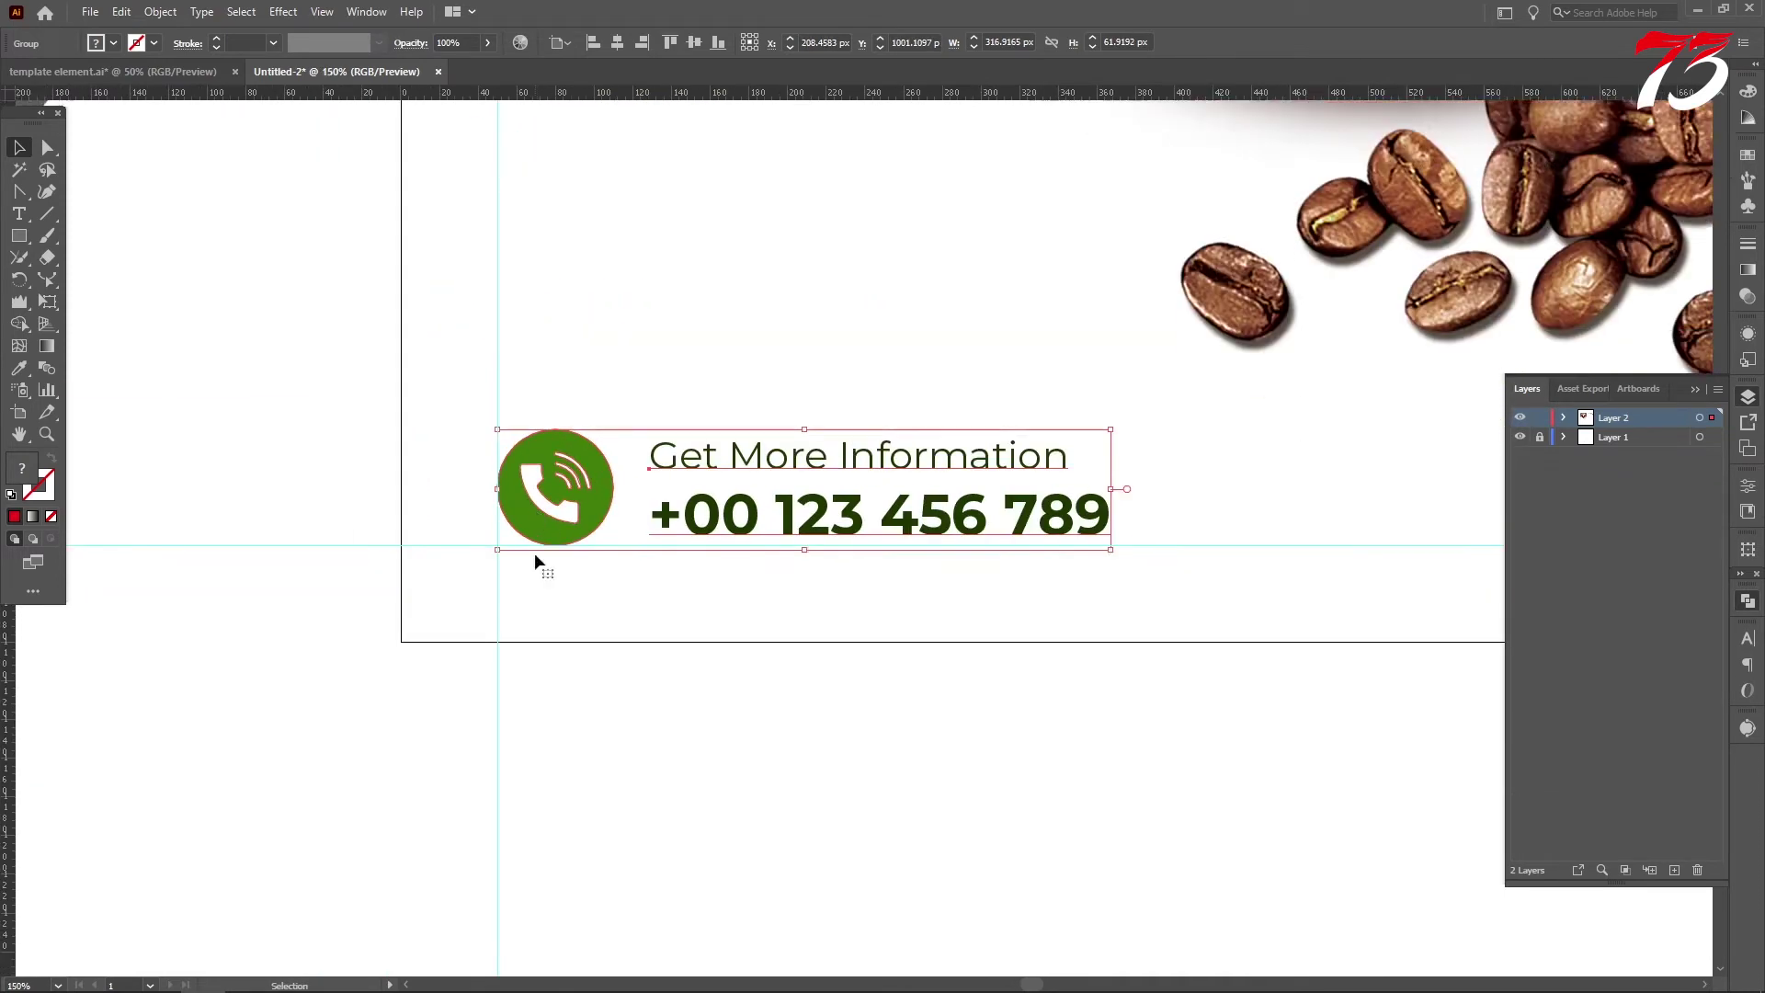
# Select both green contact icon circles with the Magic Wand and recolour them from the solid brown swatch.
pyautogui.click(27, 168)
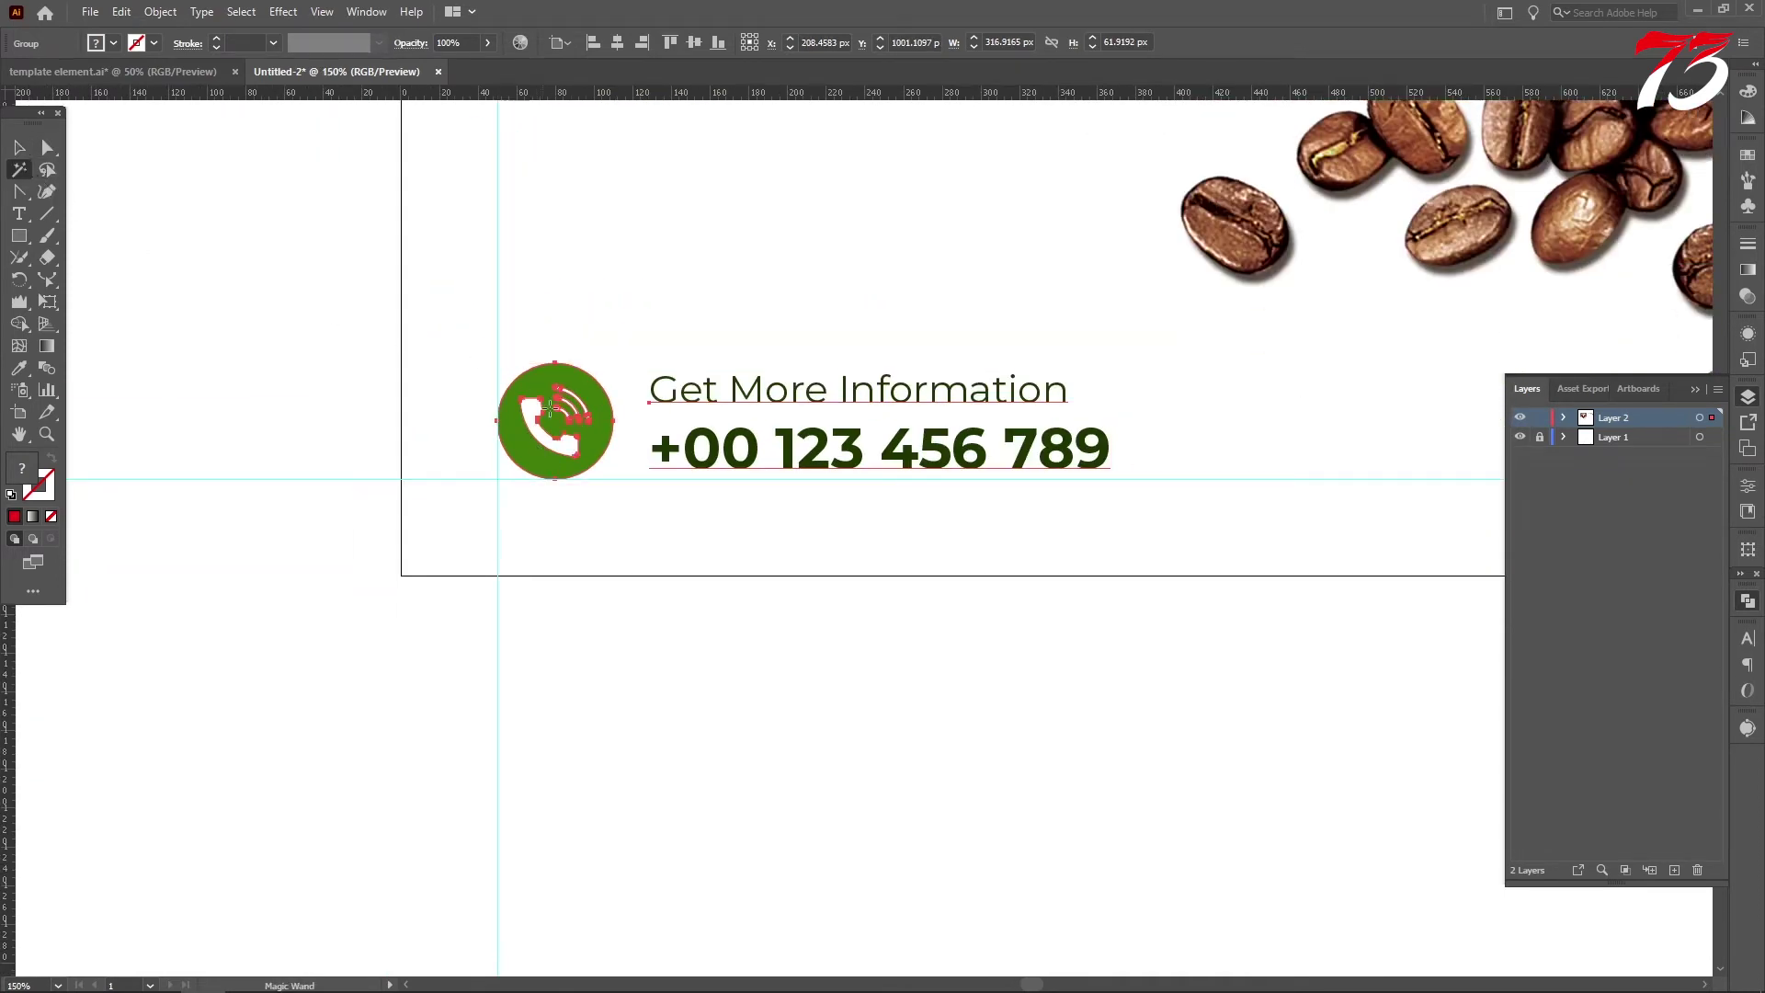
pyautogui.click(594, 433)
pyautogui.scroll(-3, 541, 434)
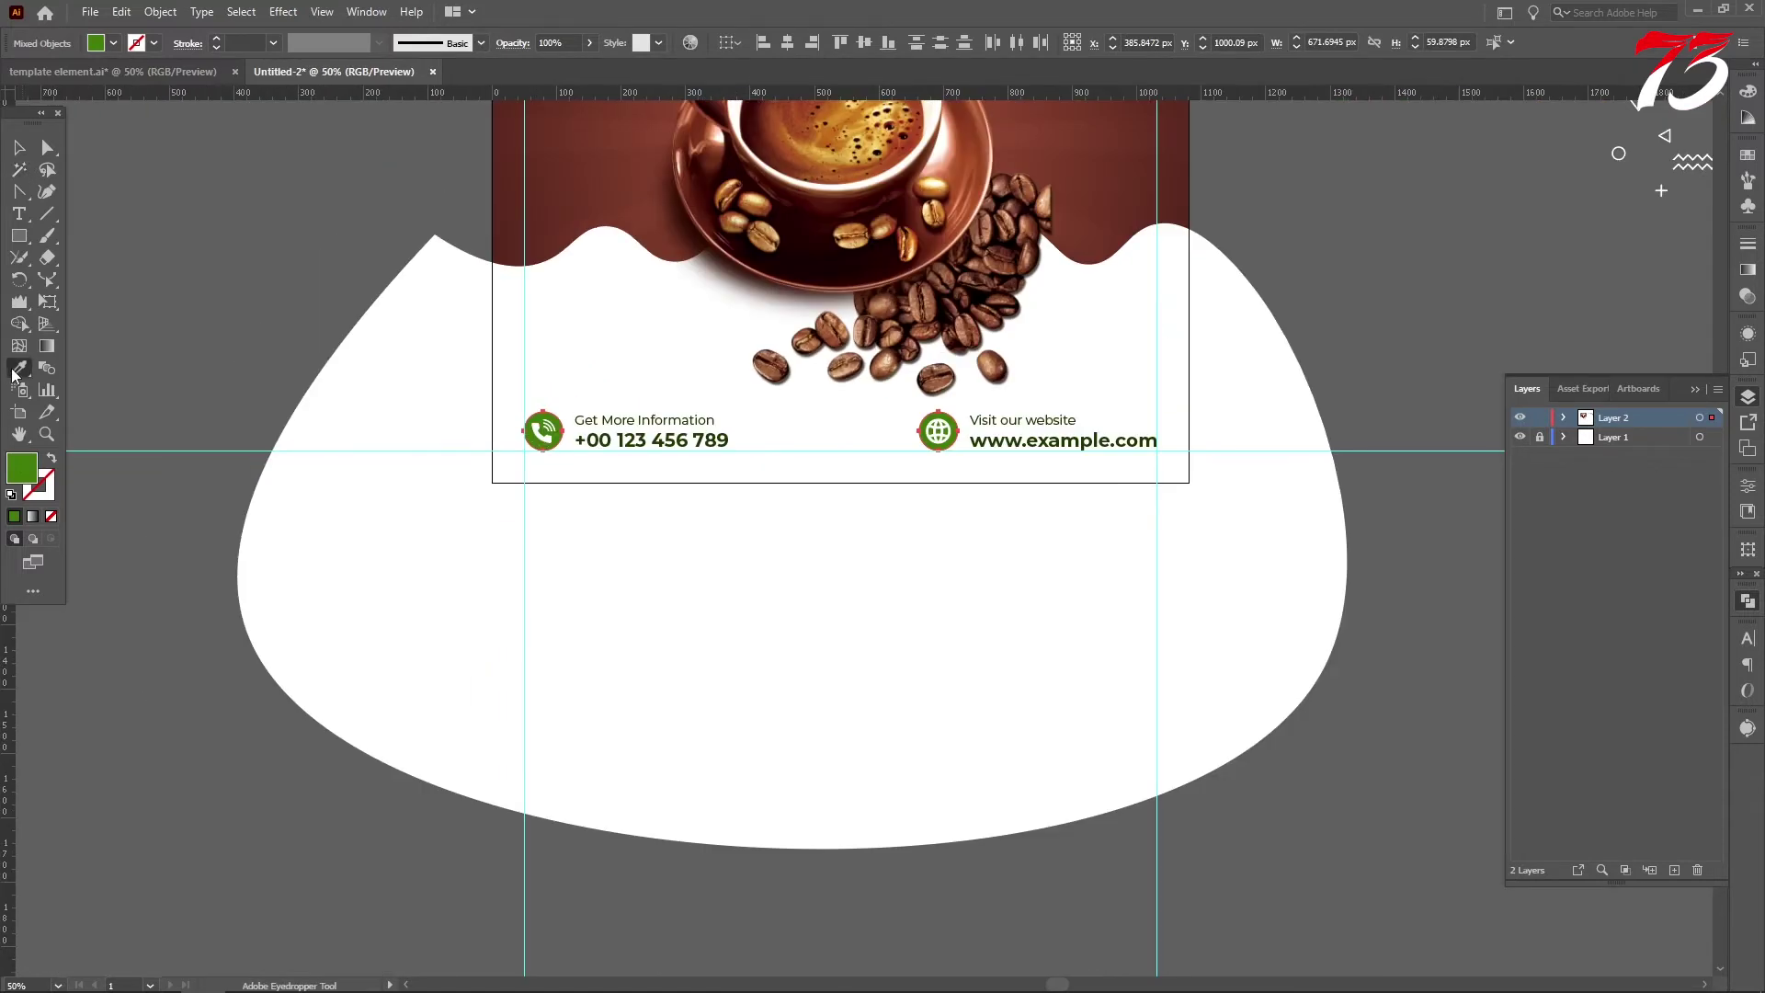
pyautogui.scroll(3, 756, 351)
pyautogui.scroll(-2, 756, 352)
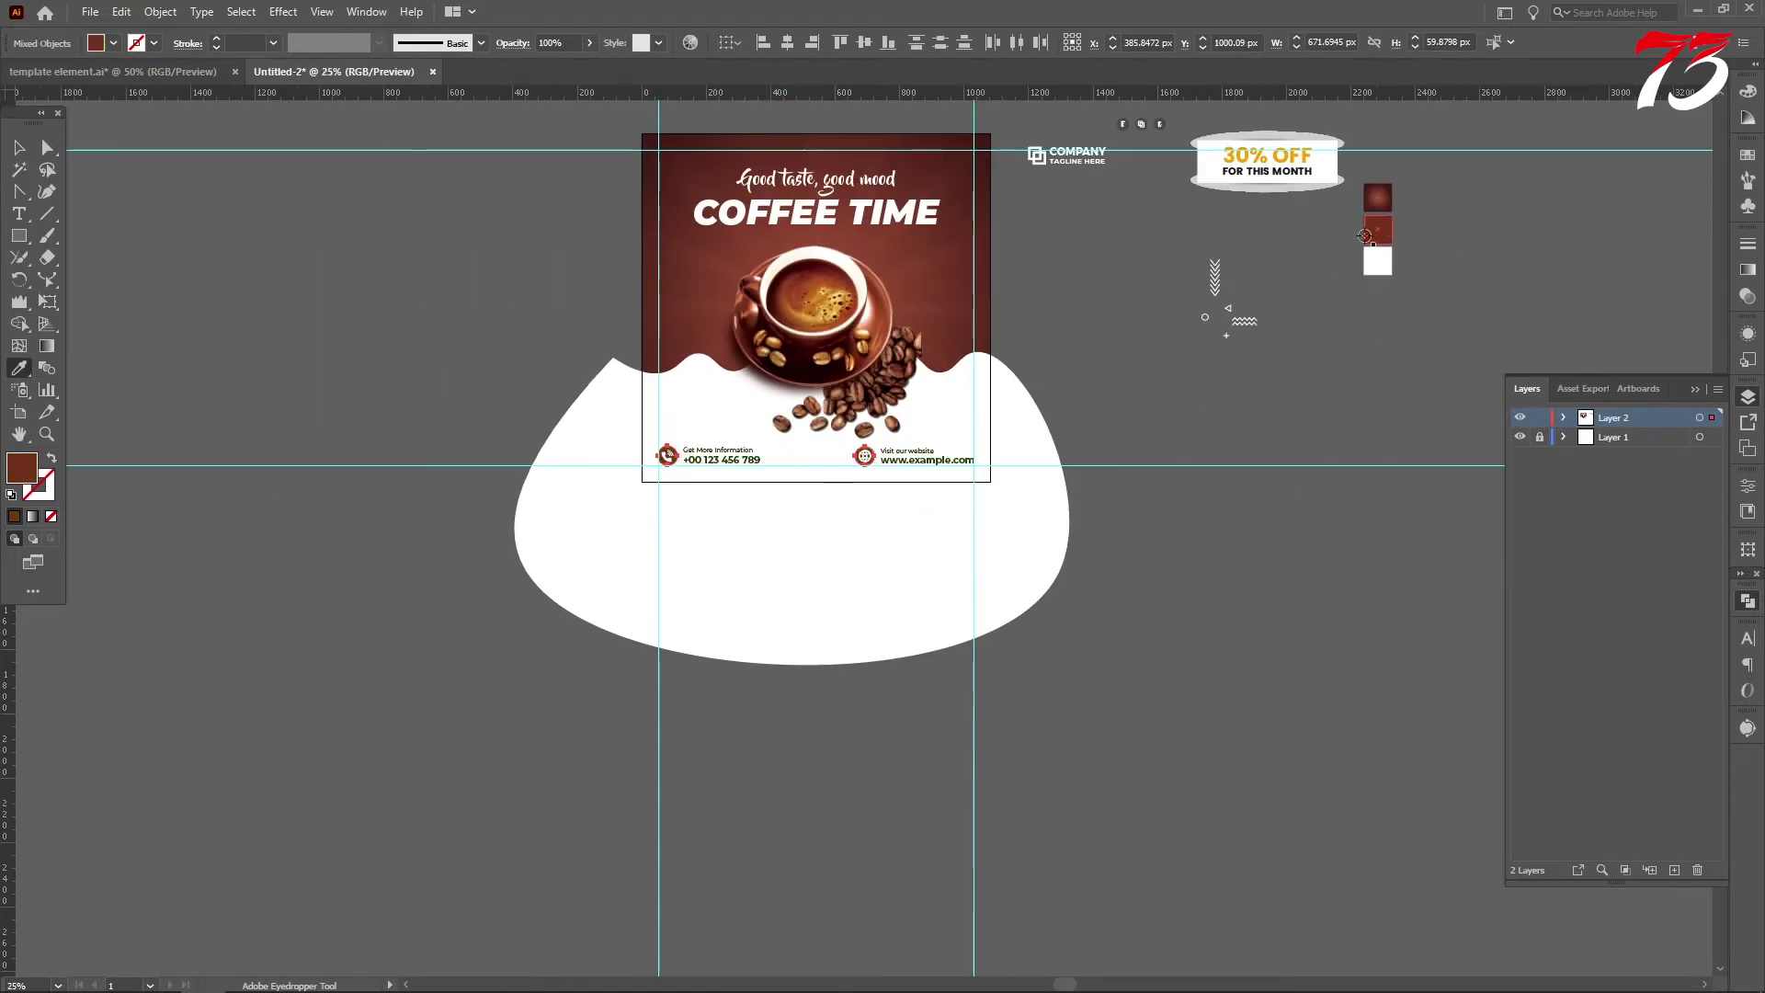
# Recolour the "Get More Information" and phone number text with the brown of the contact icons.
pyautogui.scroll(3, 721, 460)
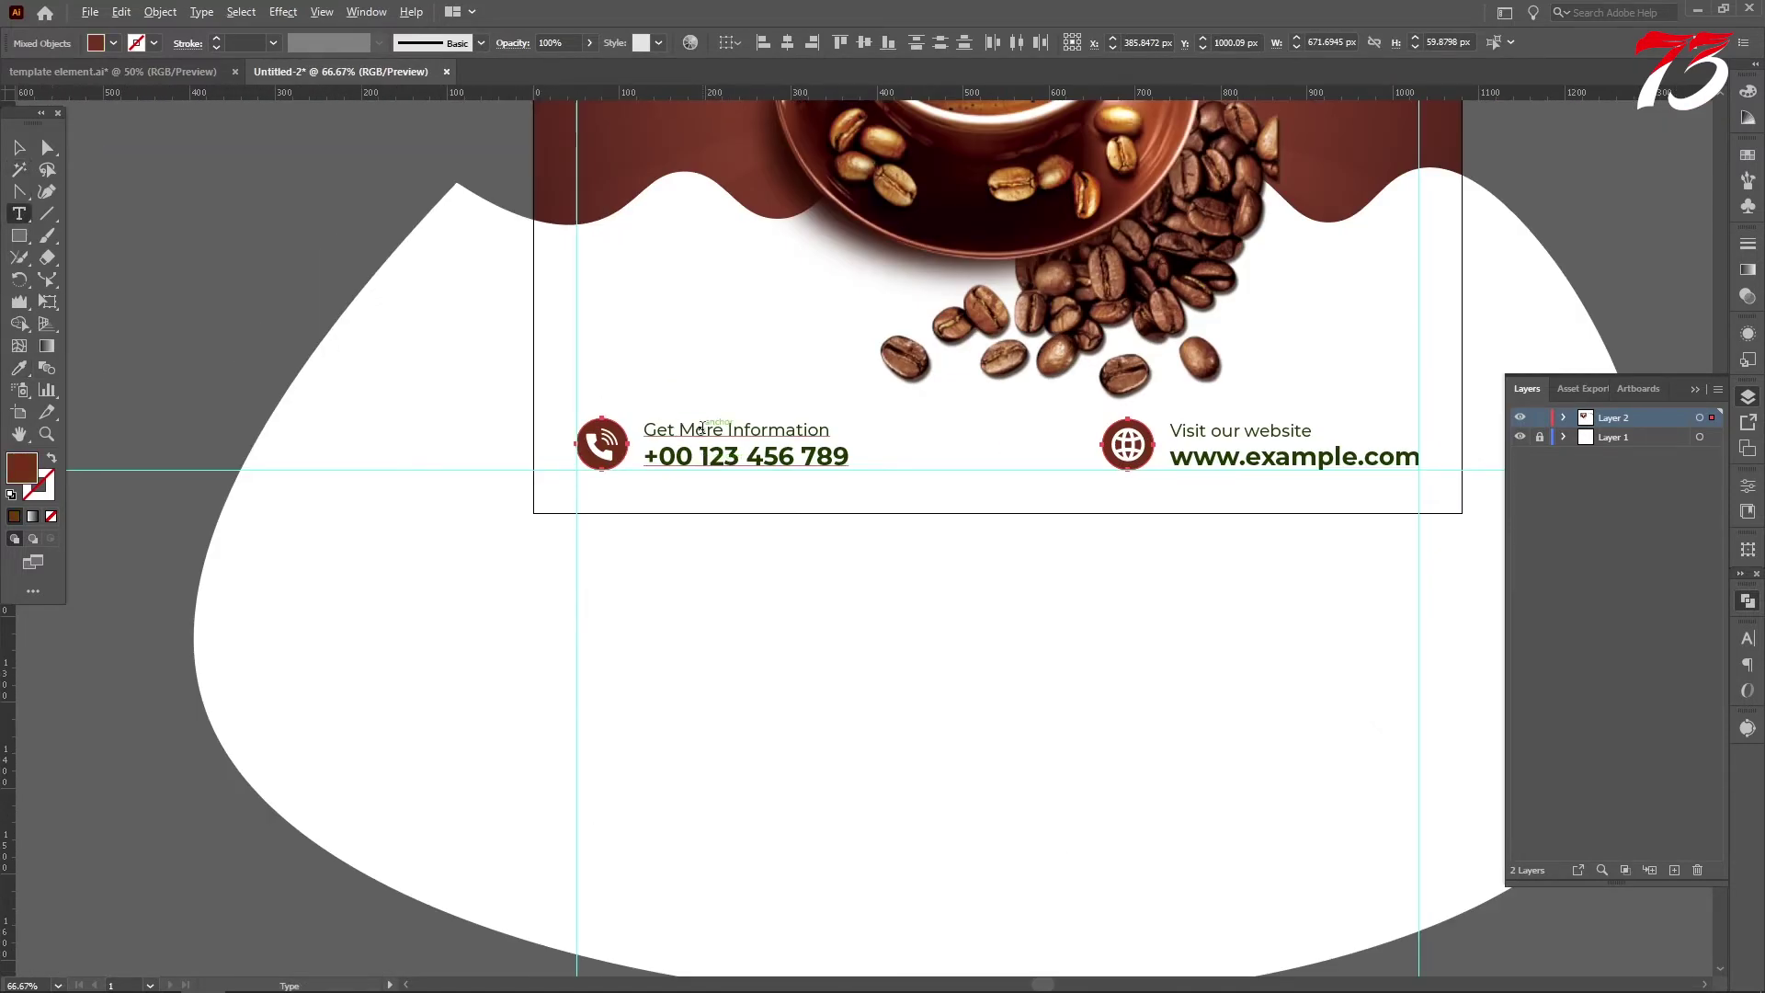
pyautogui.scroll(4, 701, 428)
pyautogui.click(552, 389)
pyautogui.hotkey('ctrl', 'a')
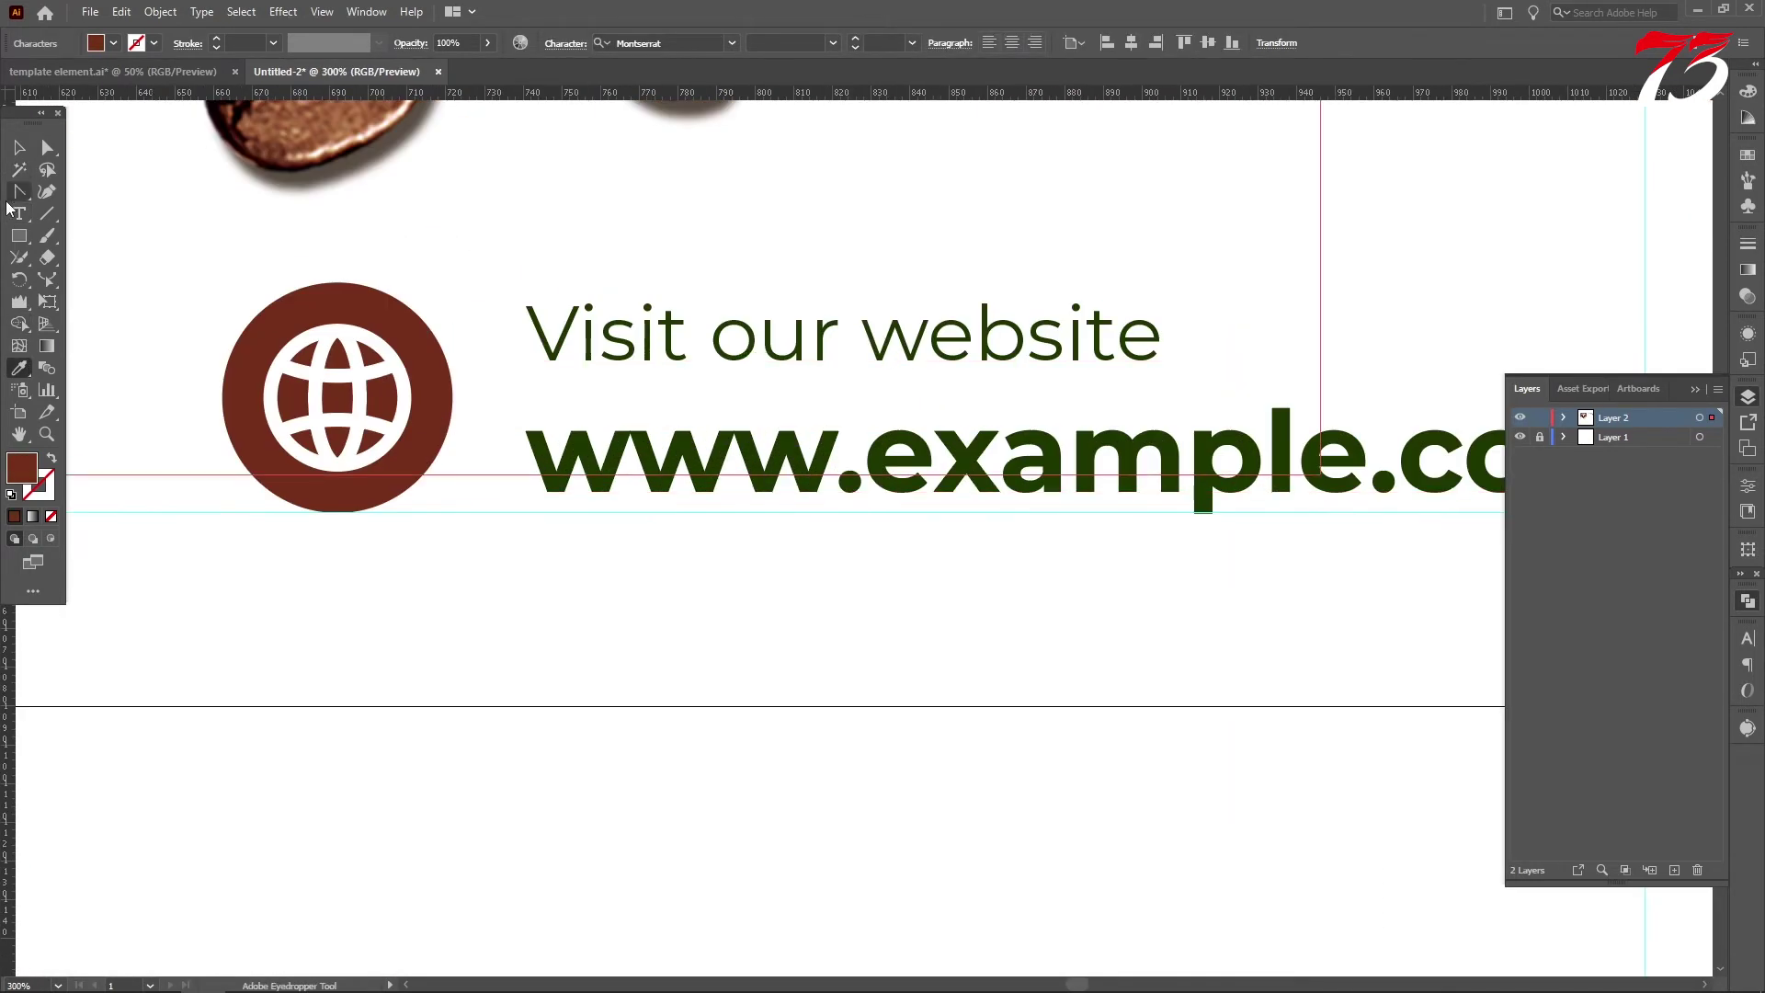
pyautogui.scroll(-1, 645, 273)
pyautogui.hotkey('ctrl', 'a')
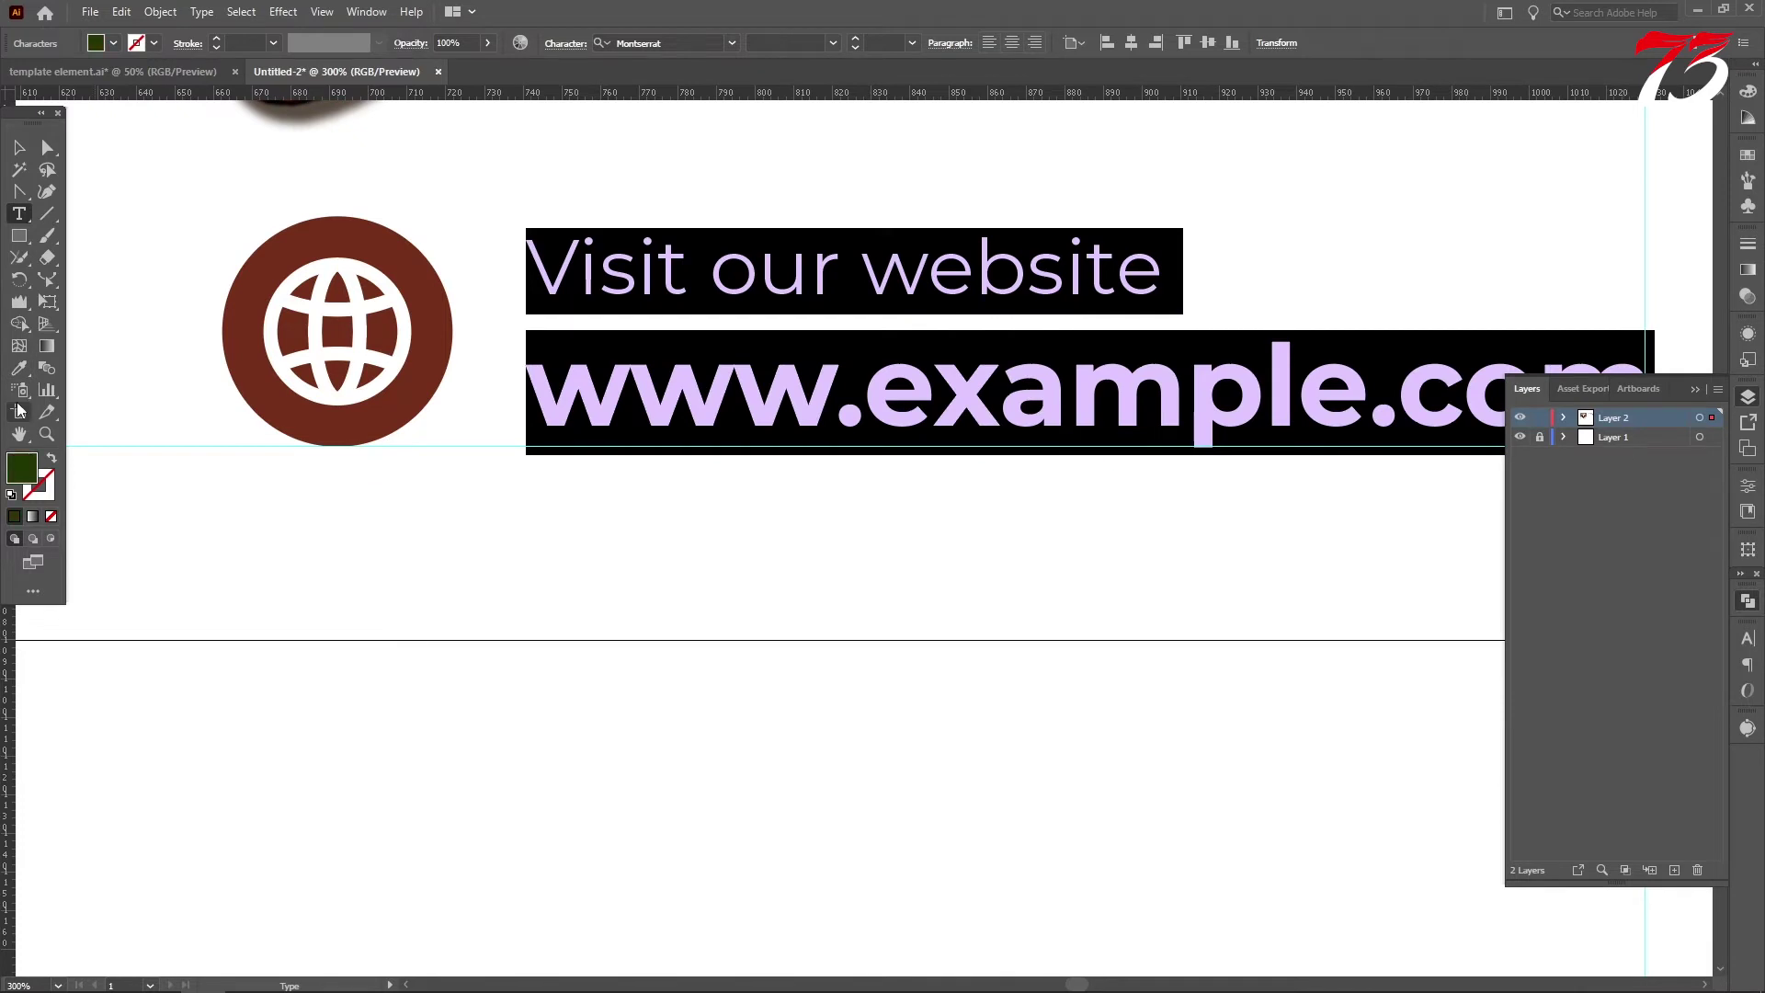
pyautogui.click(20, 368)
pyautogui.click(255, 266)
pyautogui.scroll(-5, 480, 355)
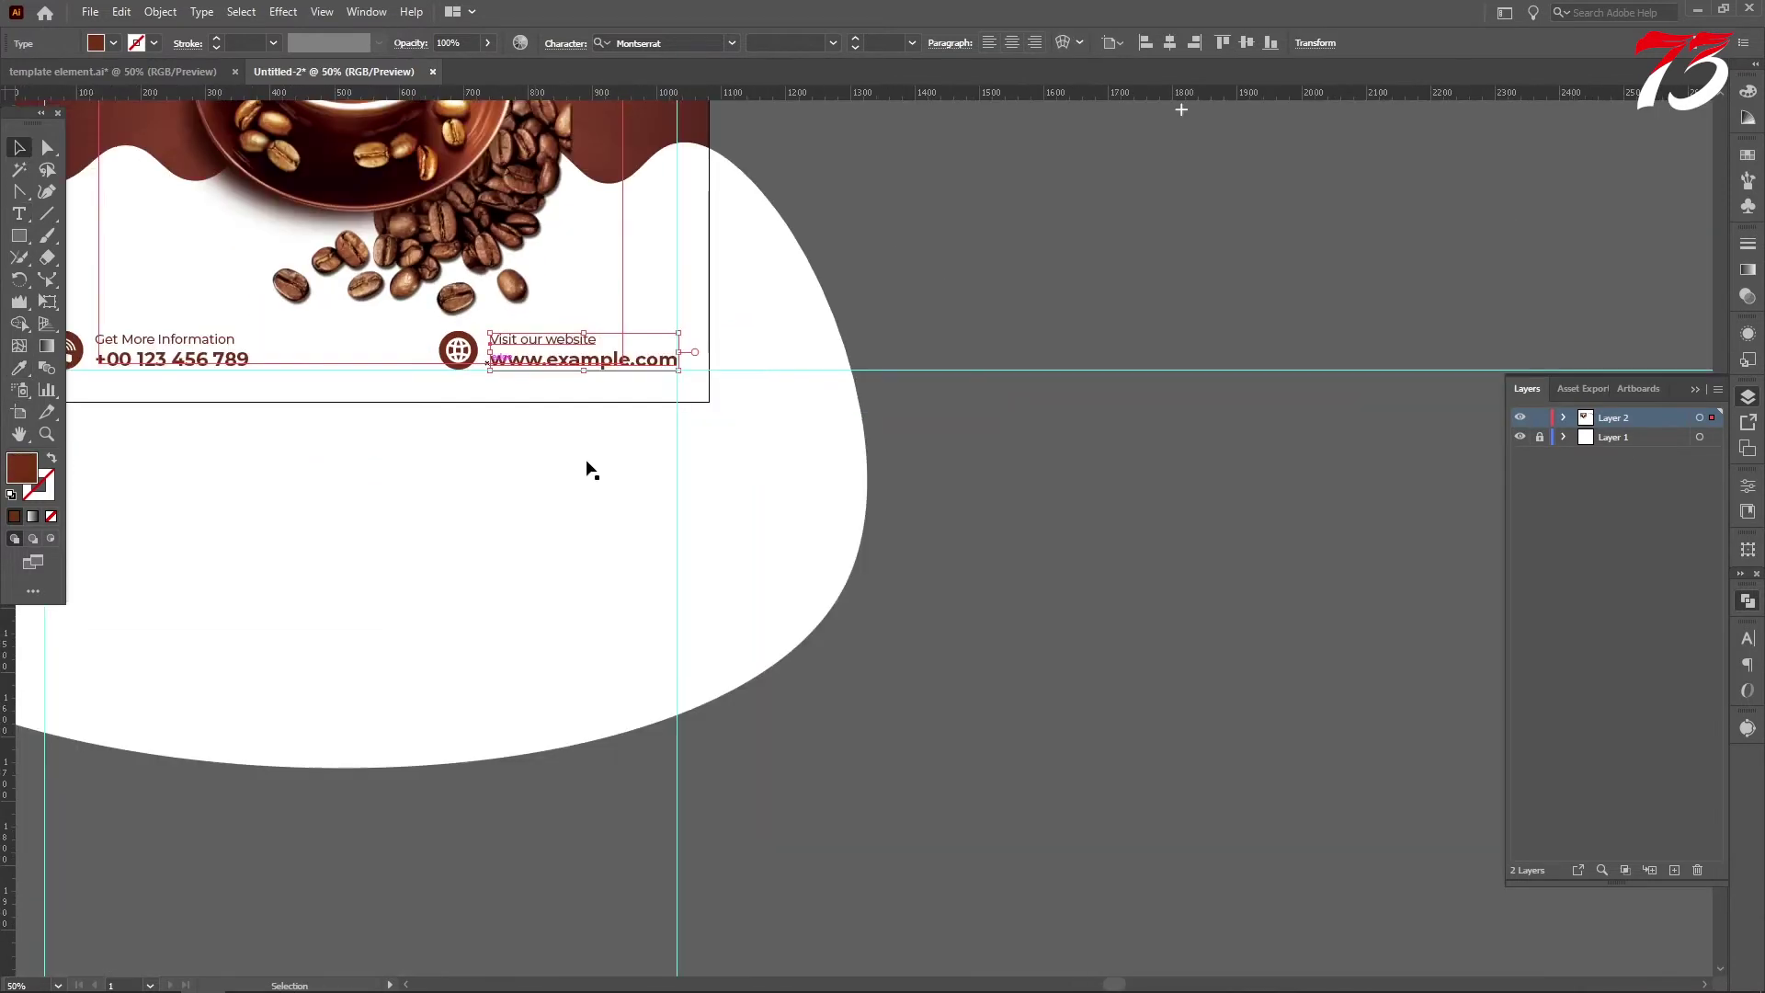
pyautogui.click(1038, 425)
pyautogui.scroll(-1, 1012, 423)
pyautogui.scroll(6, 984, 419)
pyautogui.scroll(2, 974, 409)
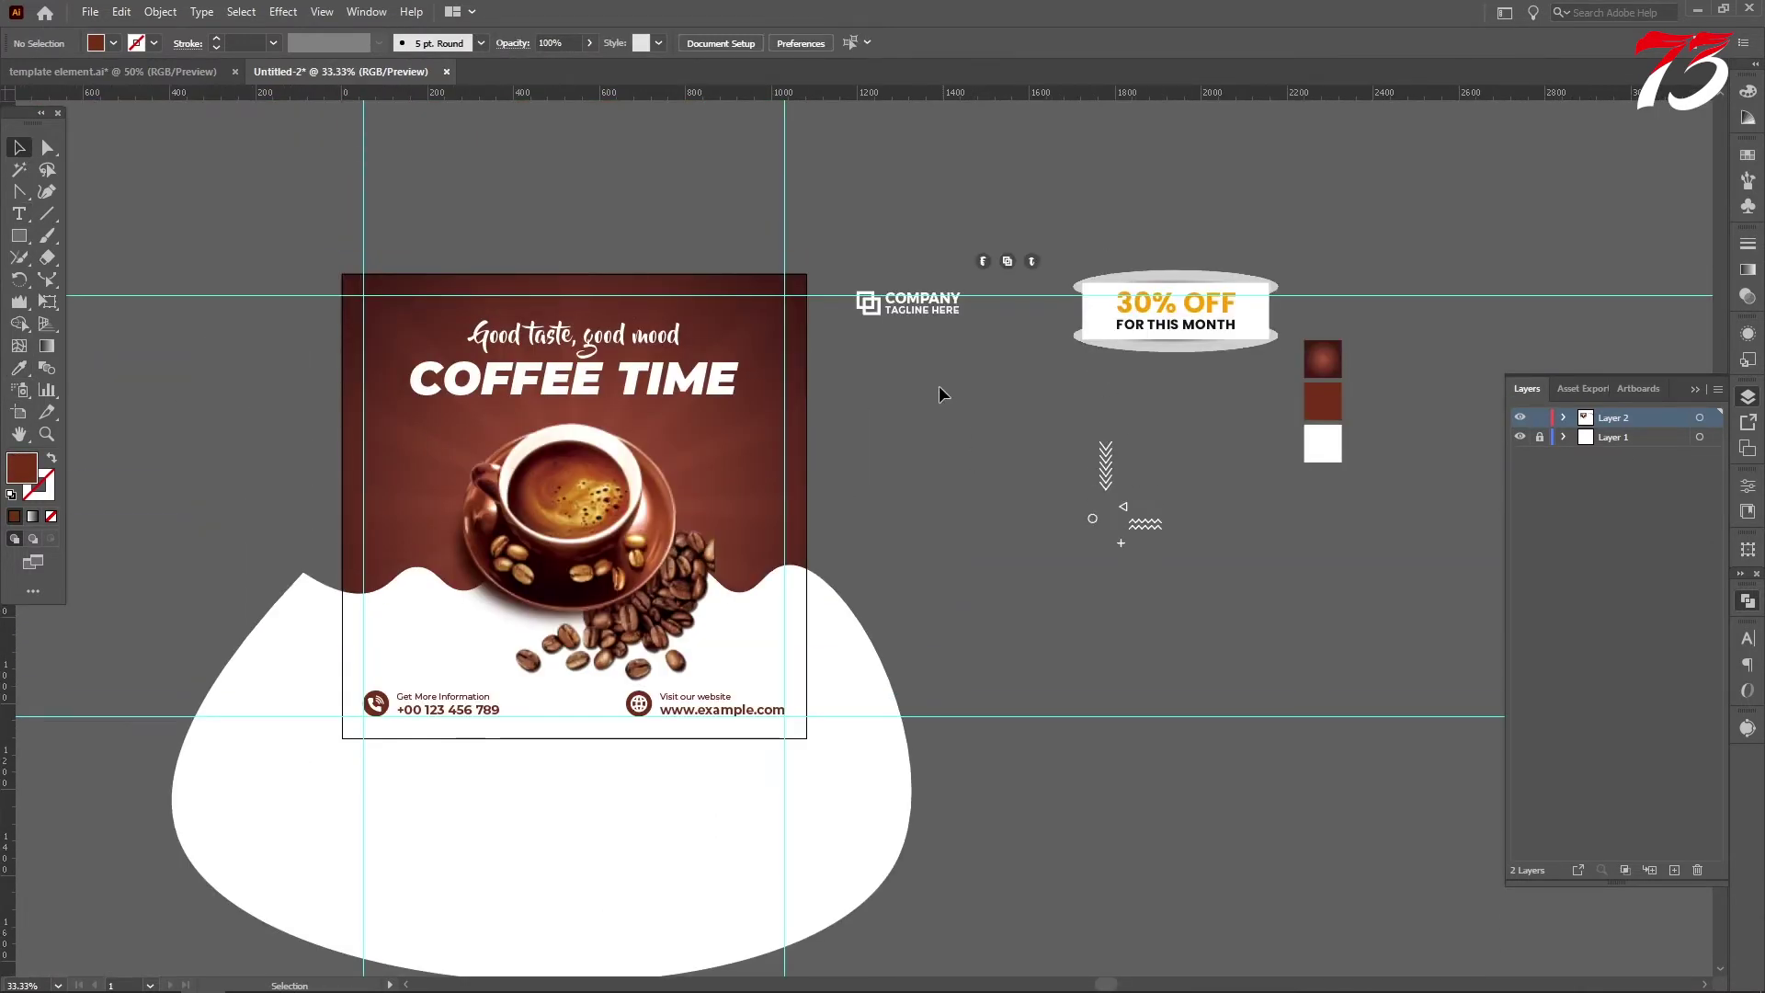
# Align the company logo with the artboard's top and left margin guides and scale it down to about 182 px wide.
pyautogui.moveTo(920, 391); pyautogui.dragTo(320, 379)
pyautogui.scroll(6, 367, 391)
pyautogui.scroll(-3, 317, 378)
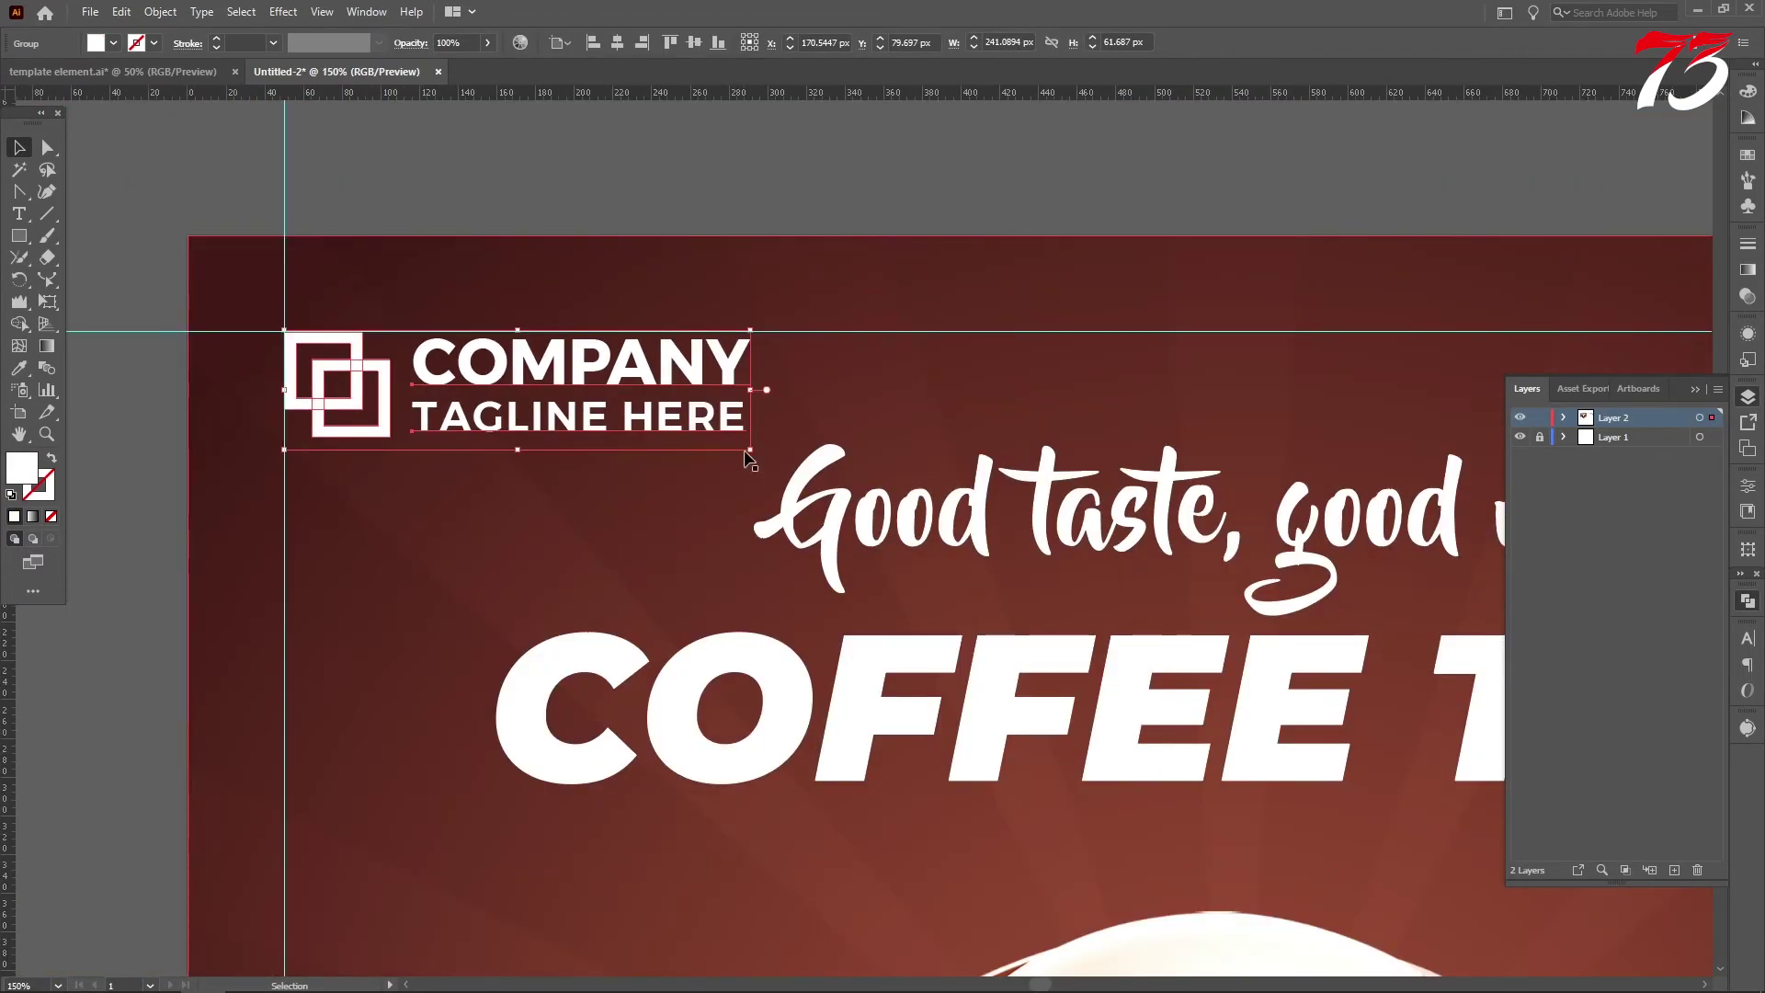
pyautogui.moveTo(752, 452); pyautogui.dragTo(638, 421)
pyautogui.scroll(-3, 492, 423)
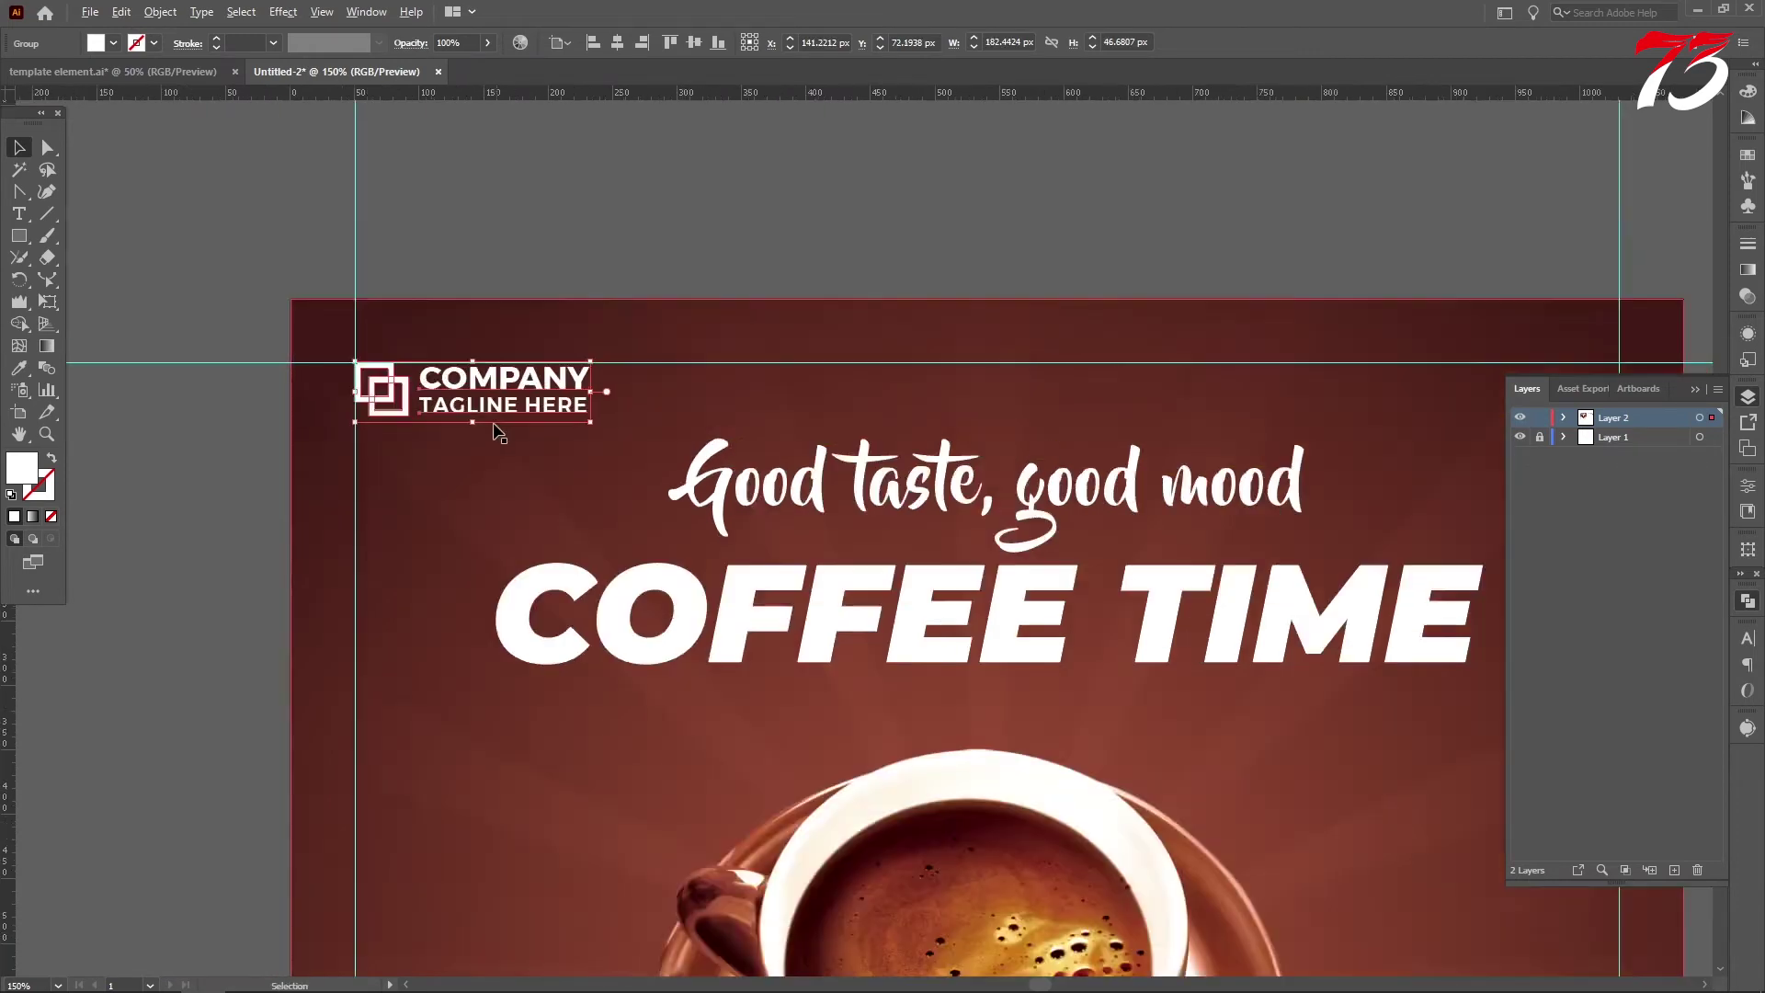
# Move the social icon group to the artboard's upper right corner and recolour it white from the white swatch.
pyautogui.moveTo(1352, 343); pyautogui.dragTo(950, 405)
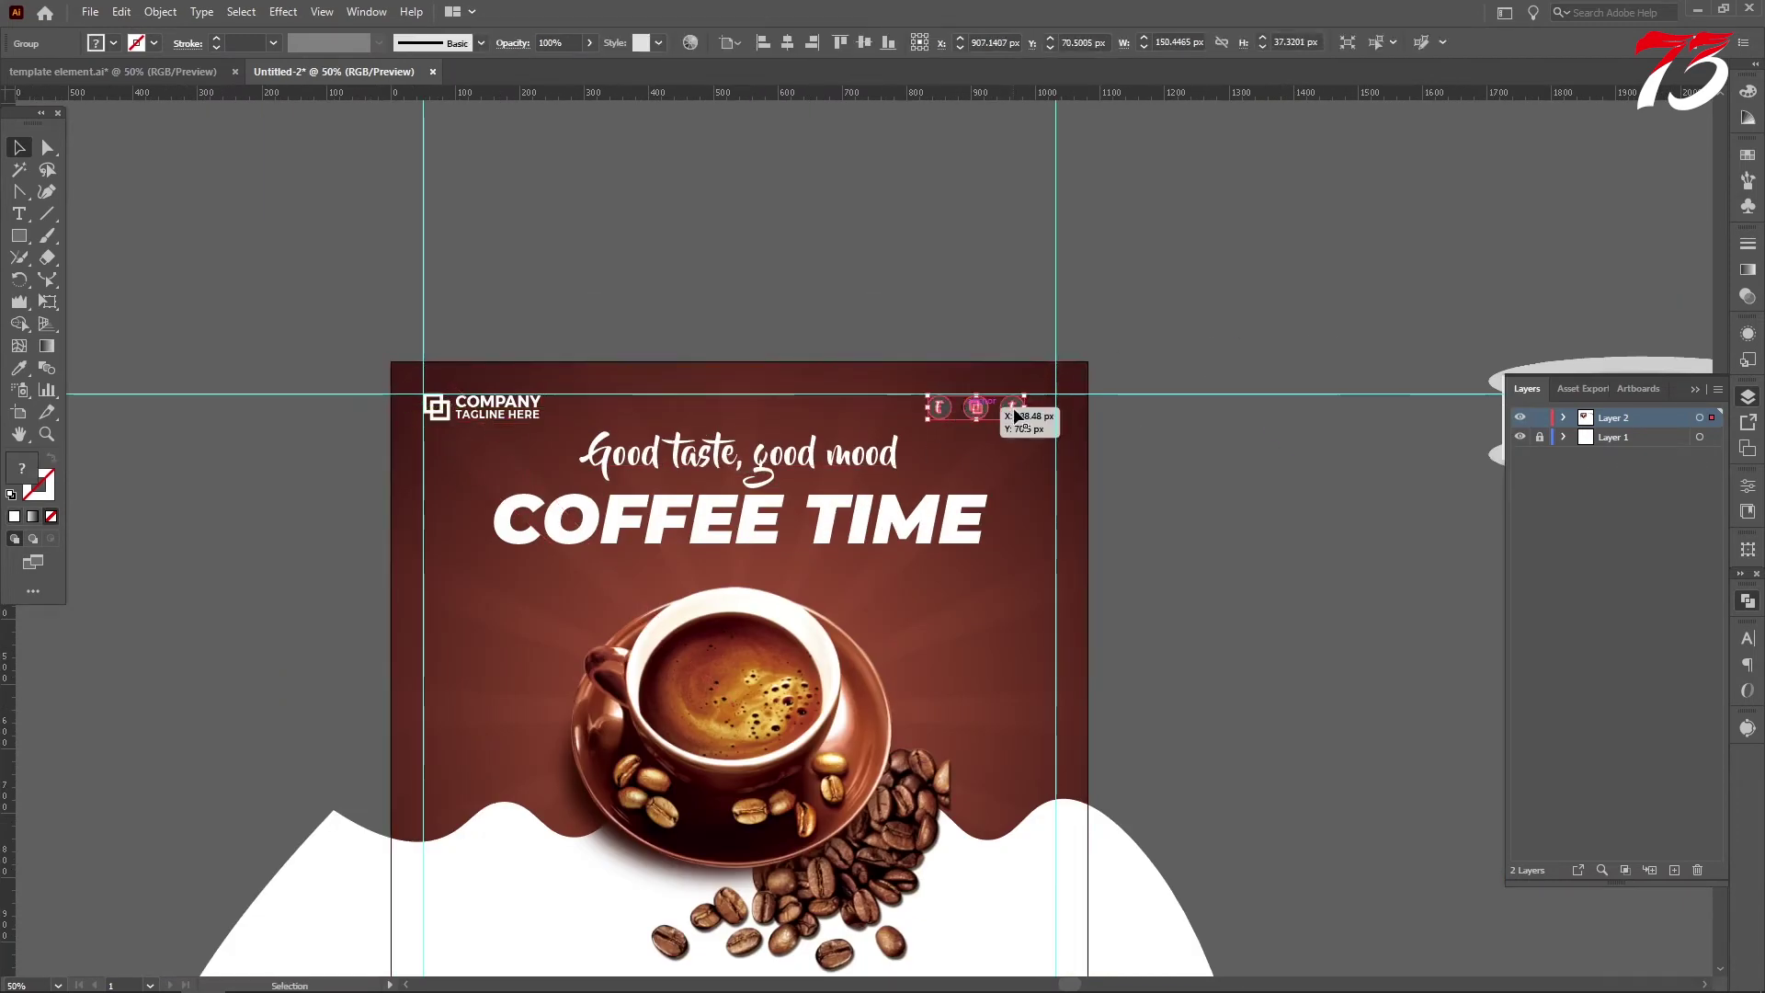
pyautogui.scroll(3, 1038, 404)
pyautogui.scroll(2, 1042, 326)
pyautogui.click(18, 368)
pyautogui.scroll(-5, 922, 461)
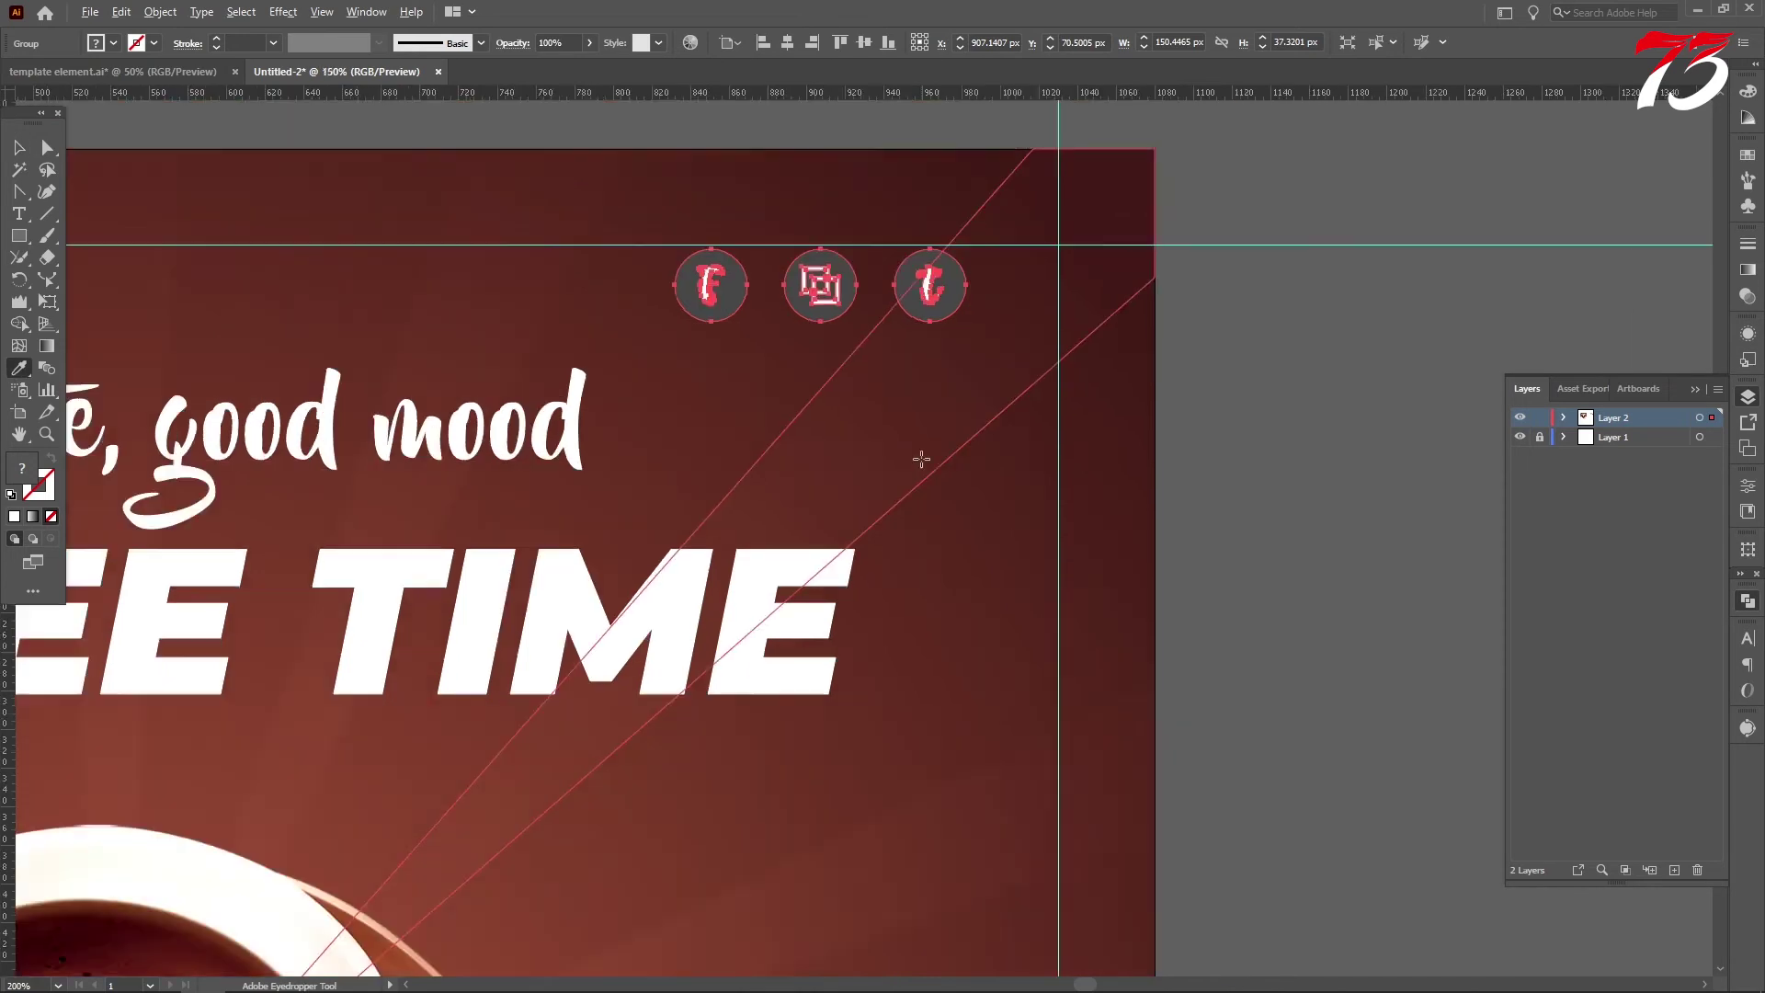
pyautogui.click(1062, 690)
pyautogui.scroll(4, 984, 240)
pyautogui.scroll(1, 984, 240)
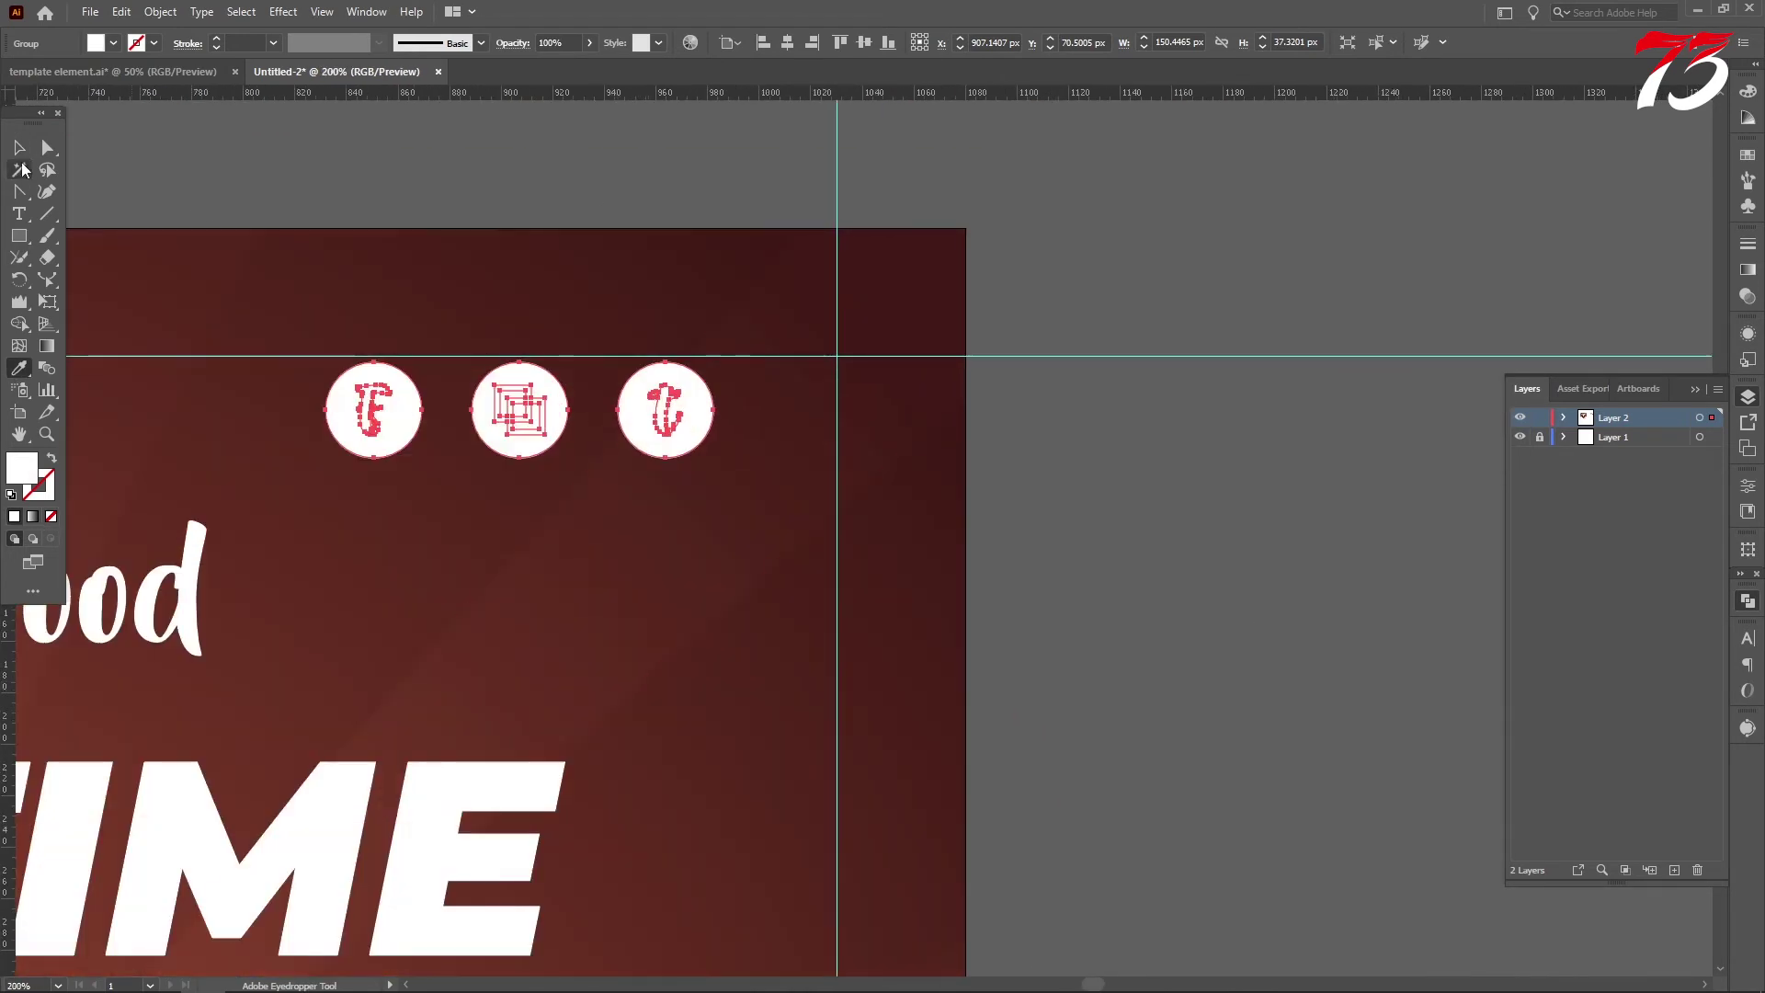
# Select the three glyphs inside the white social circles and recolour them from the solid brown swatch.
pyautogui.press('v')
pyautogui.scroll(2, 401, 435)
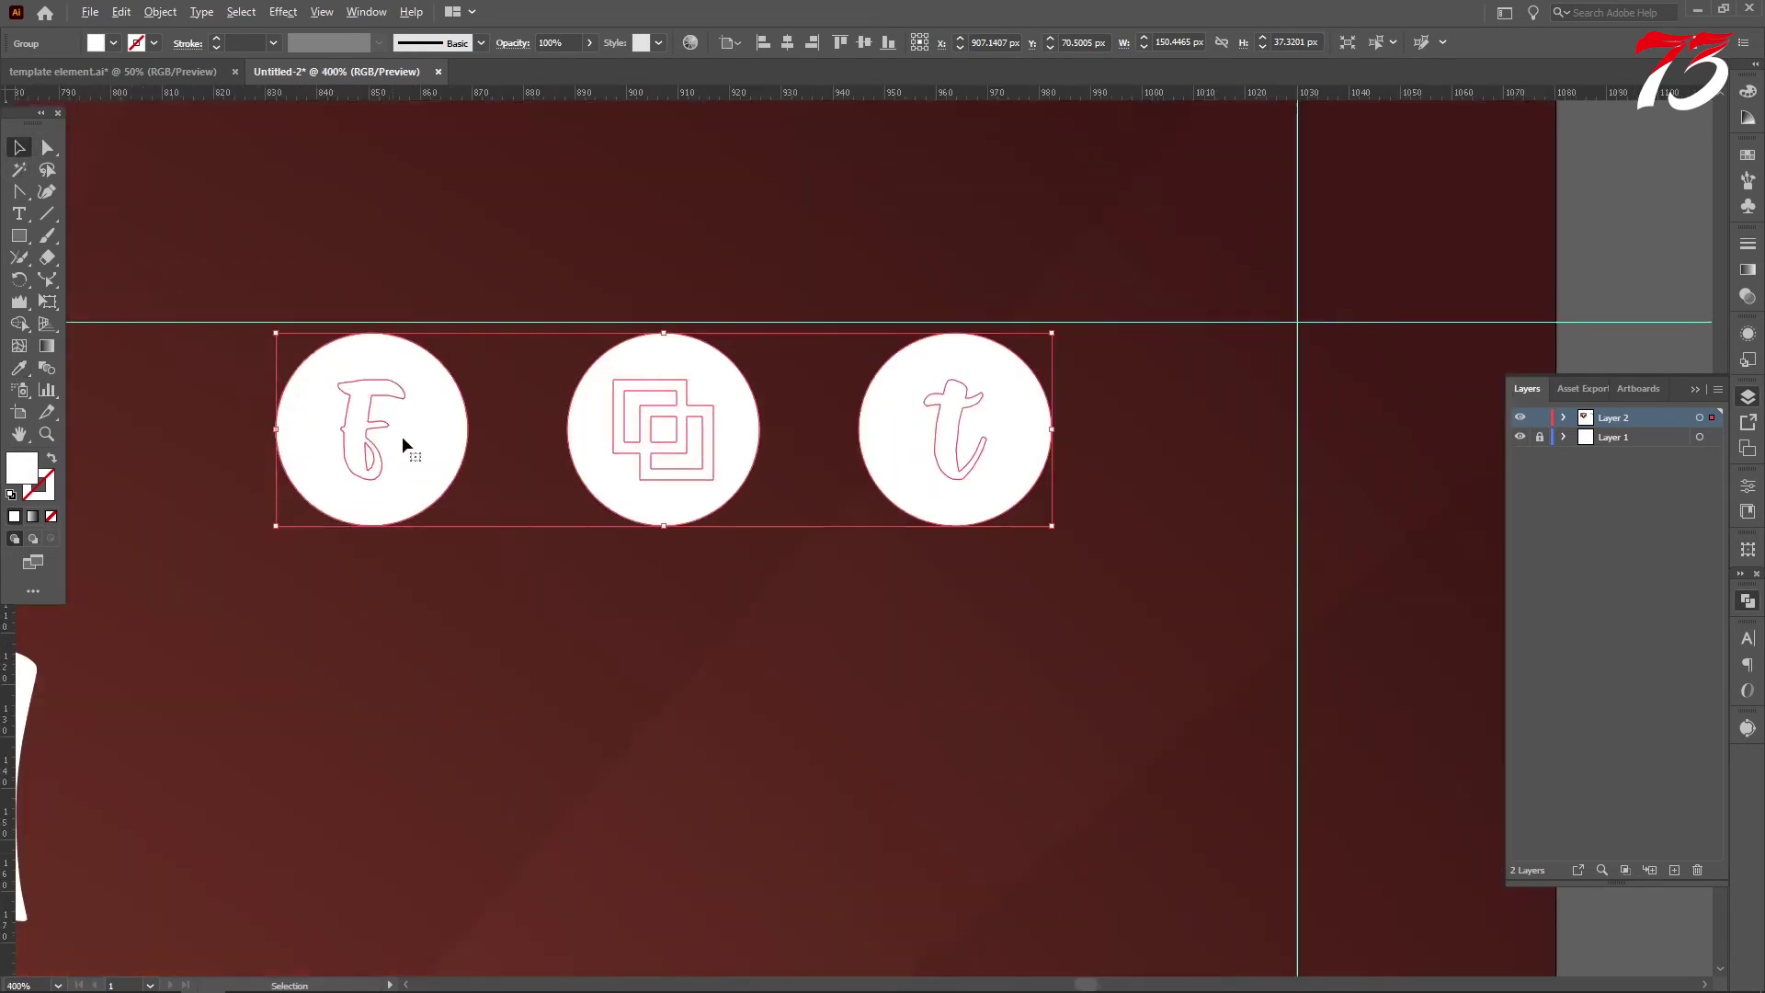
pyautogui.click(529, 255)
pyautogui.click(678, 426)
pyautogui.click(586, 236)
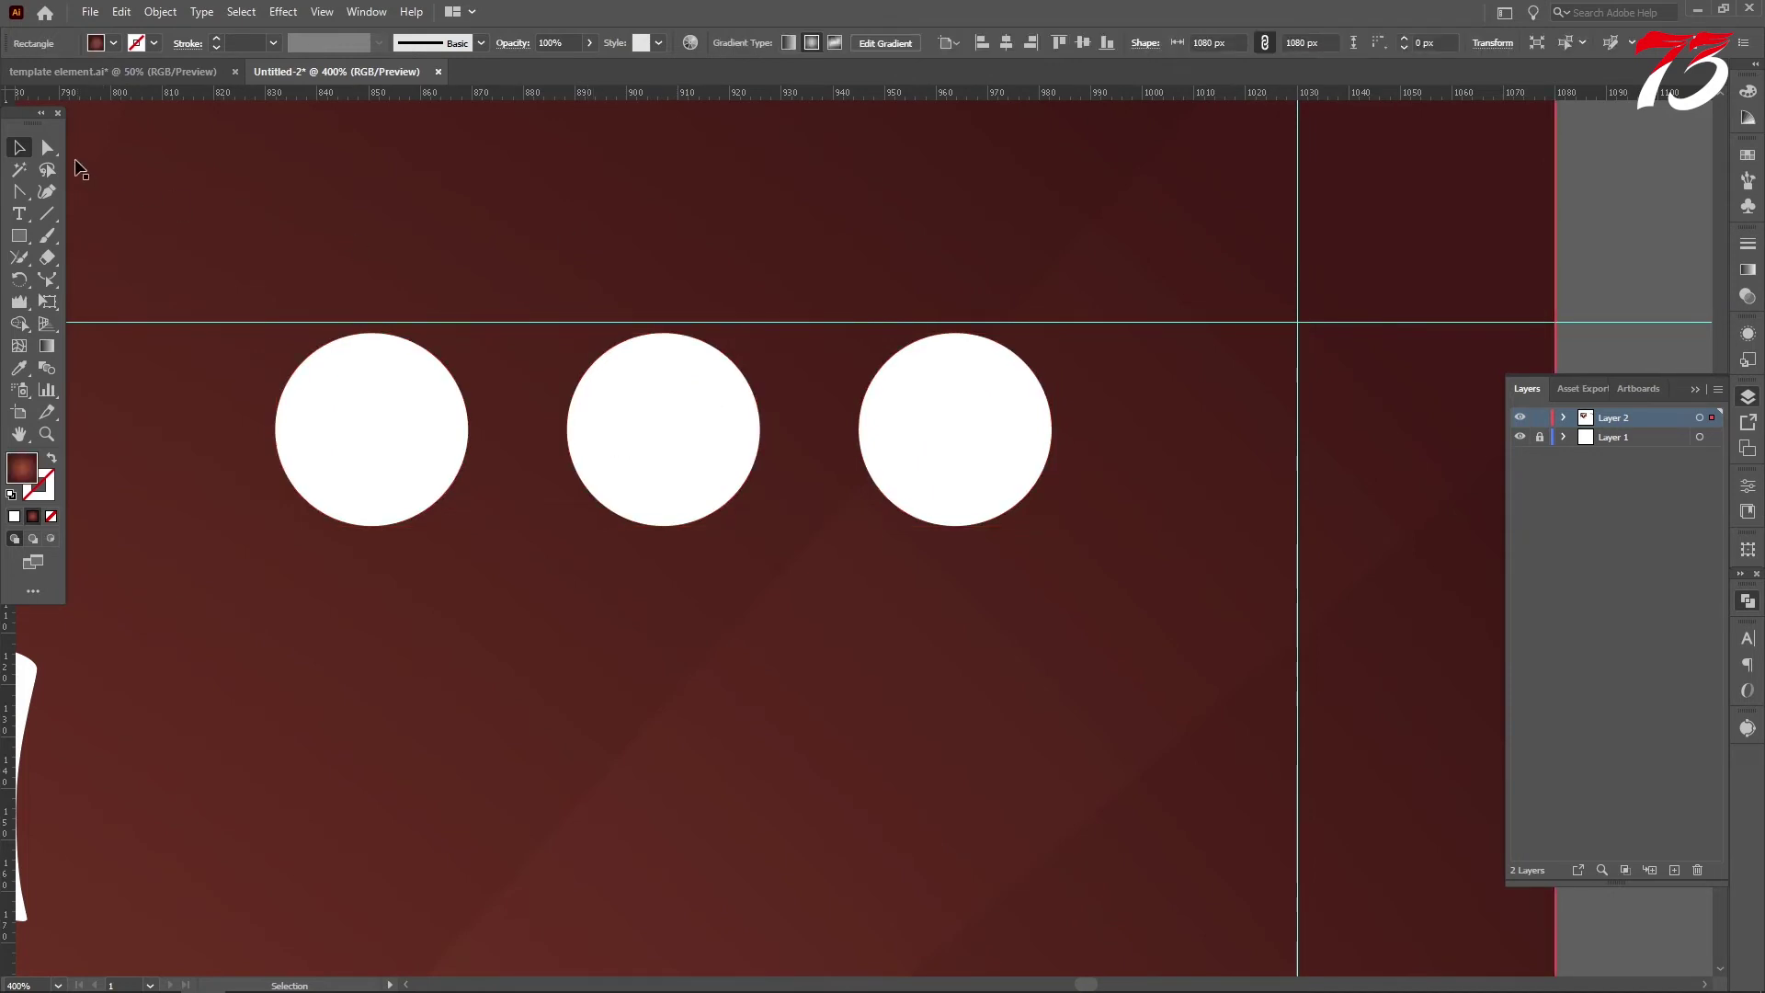
pyautogui.click(48, 147)
pyautogui.click(363, 425)
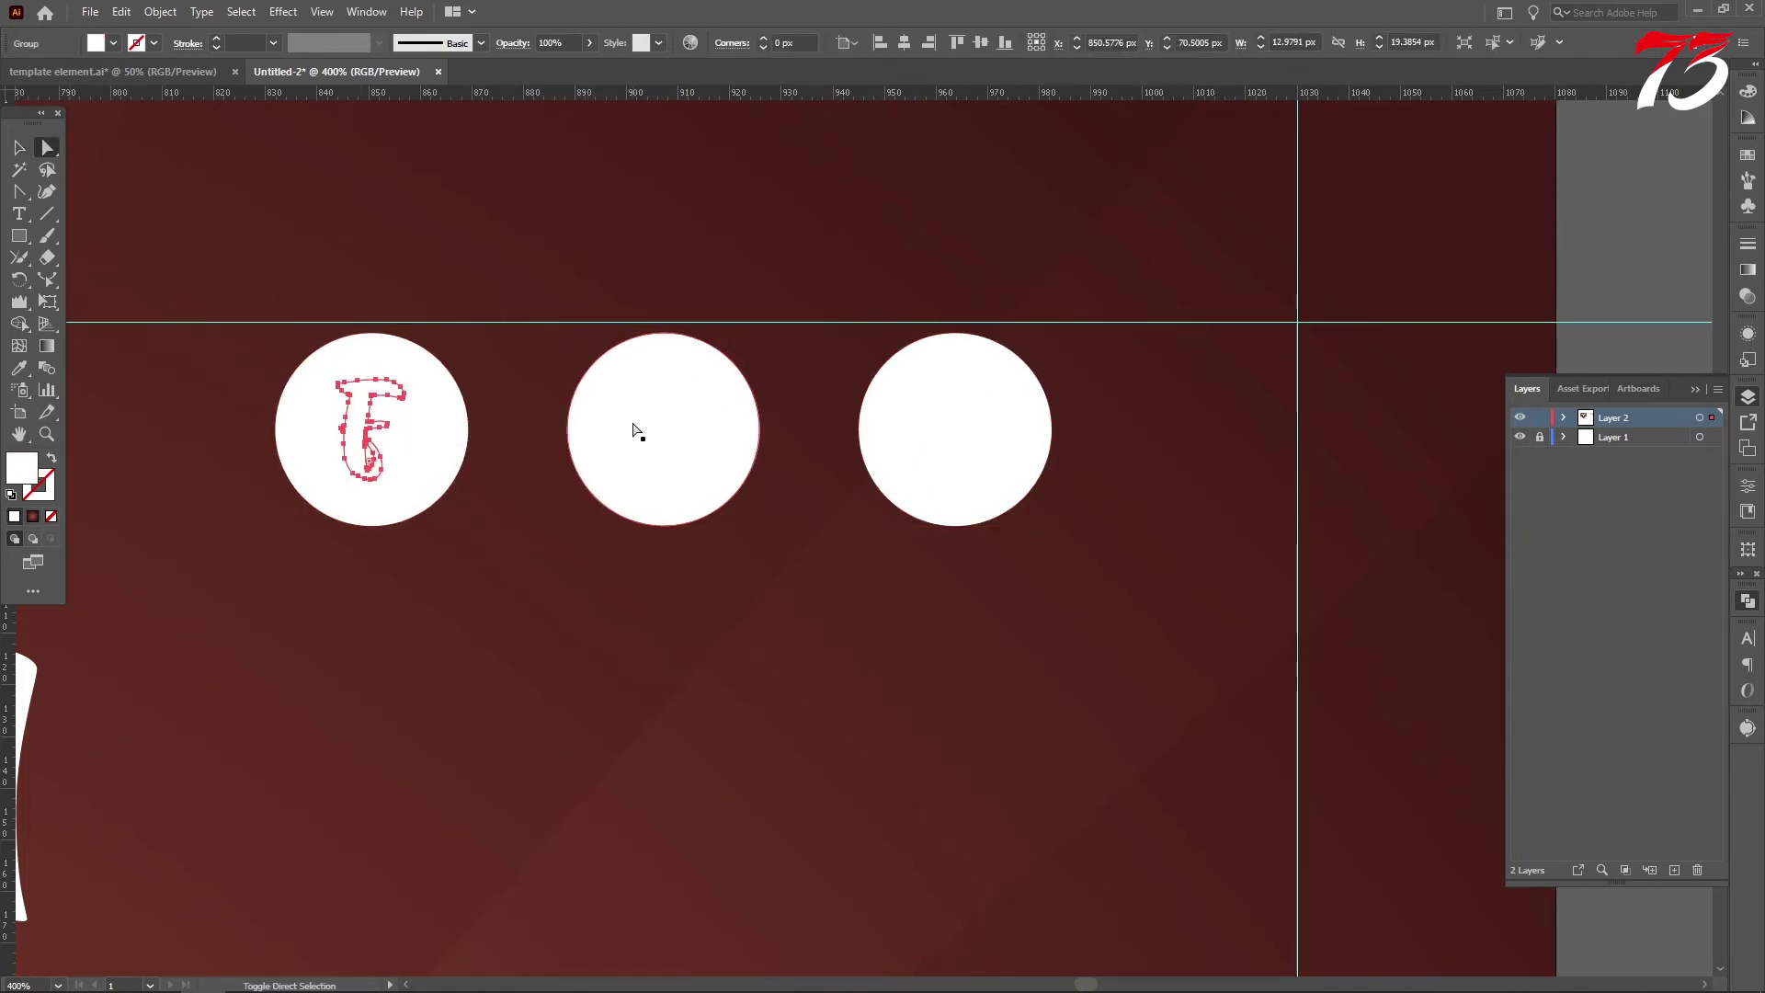
pyautogui.keyDown('shift'); pyautogui.click(699, 415); pyautogui.keyUp('shift')
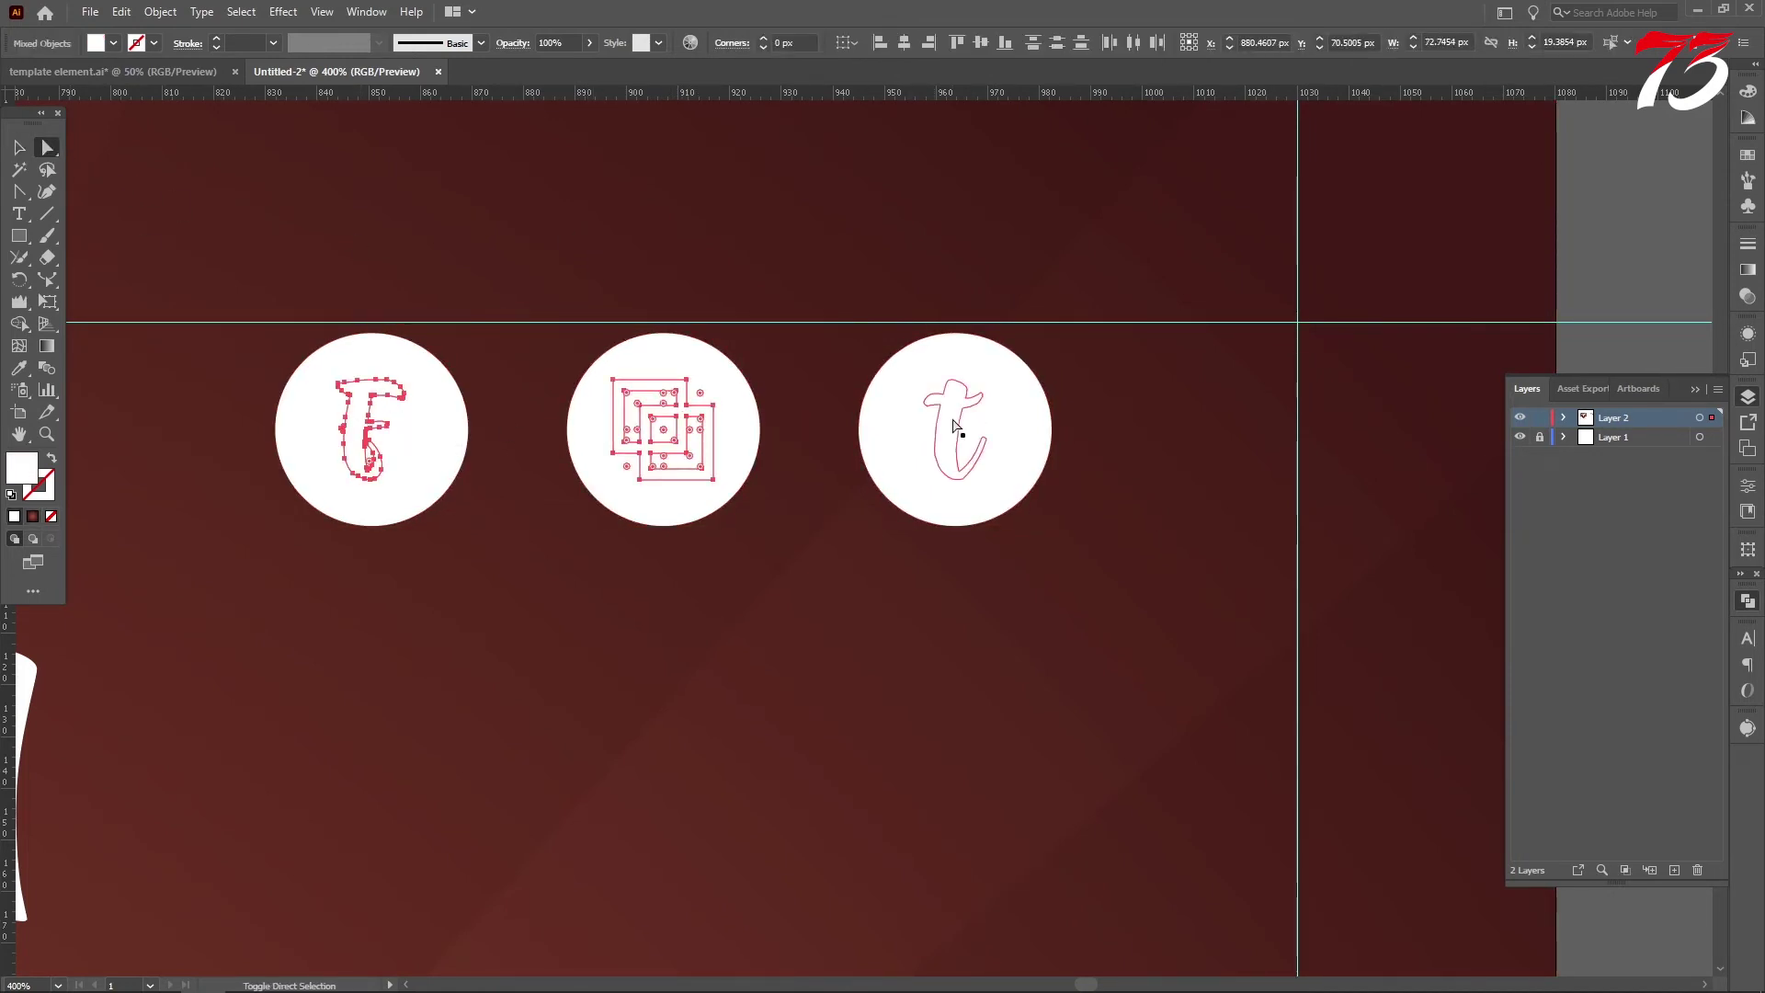
pyautogui.click(20, 369)
pyautogui.scroll(-7, 513, 487)
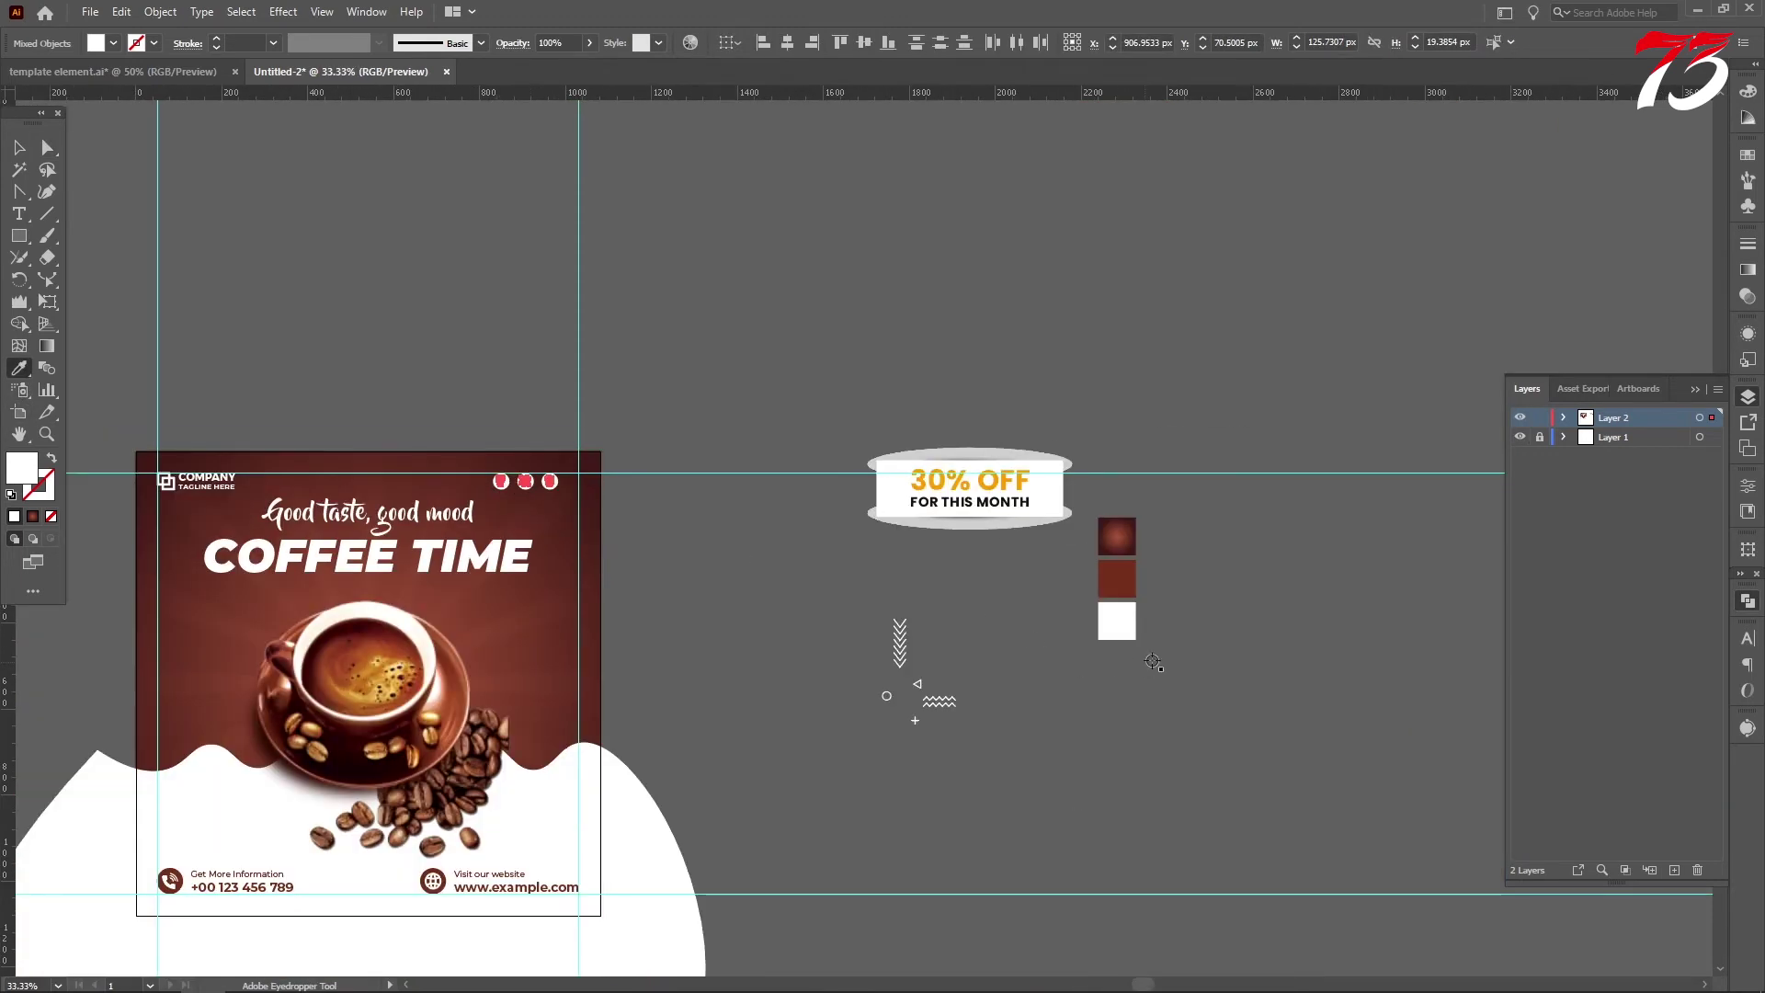
pyautogui.click(20, 150)
pyautogui.click(509, 516)
# Align the social icon group with the artboard's right margin guide and top guide.
pyautogui.scroll(5, 563, 511)
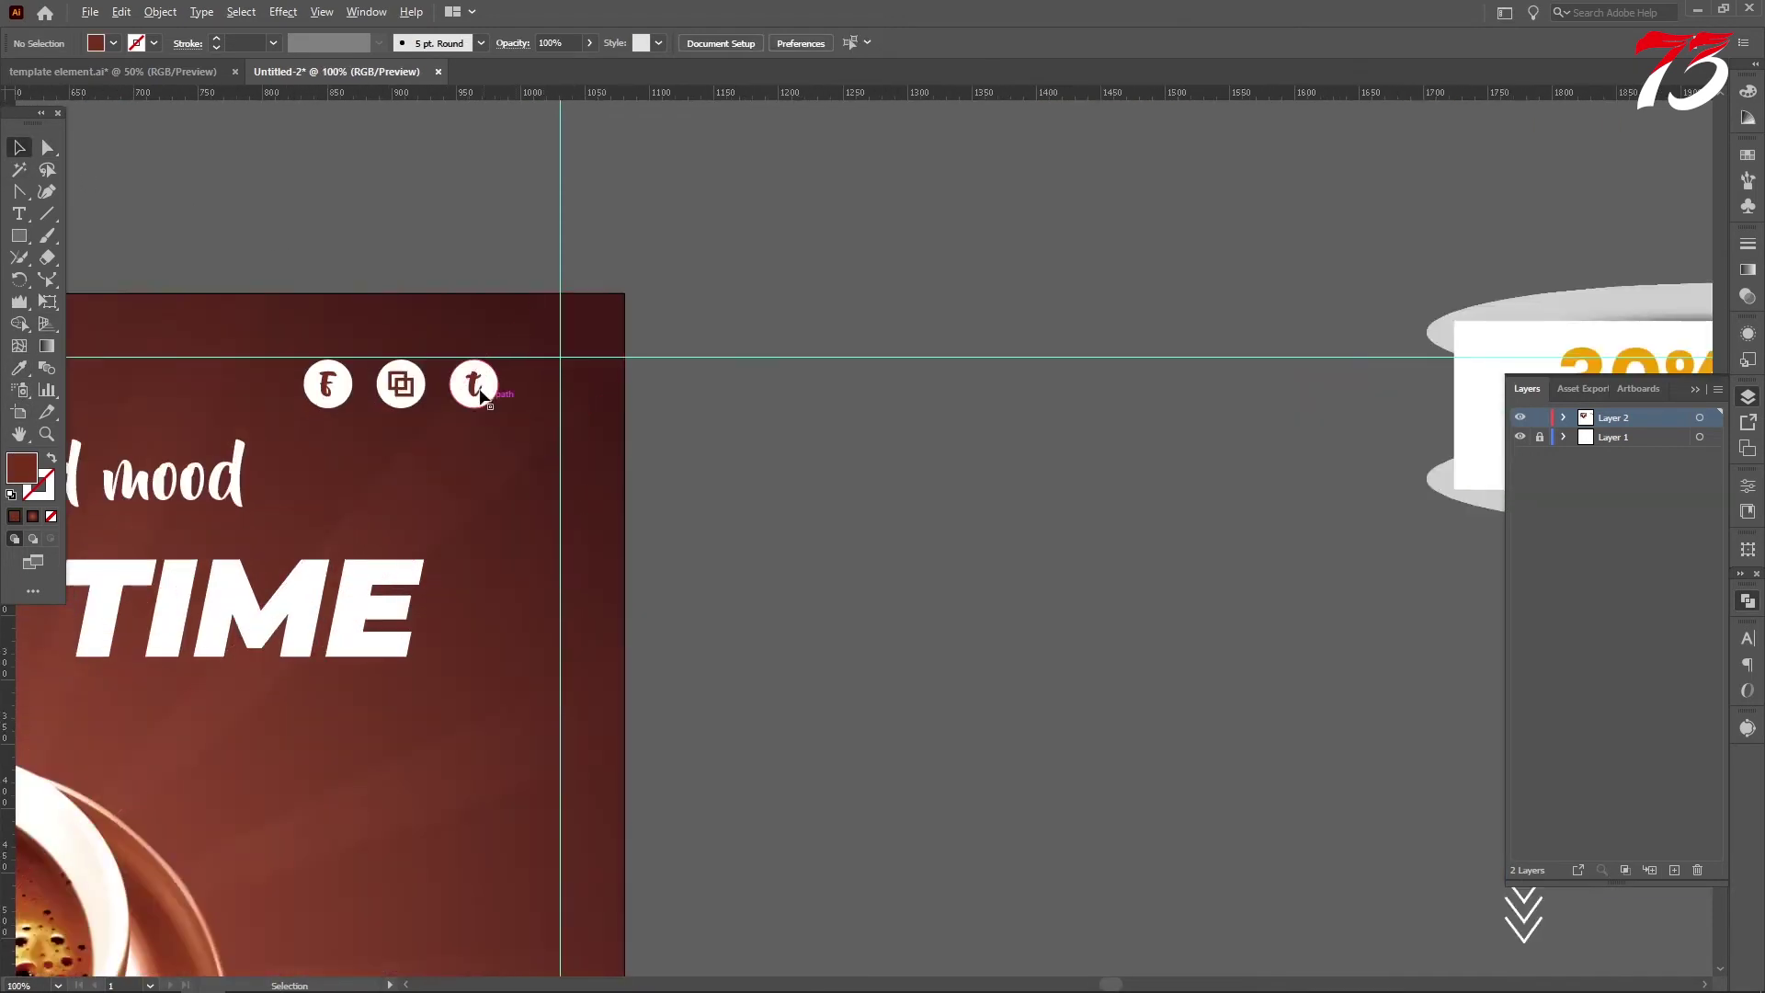
pyautogui.moveTo(482, 405); pyautogui.dragTo(594, 395)
pyautogui.scroll(3, 639, 374)
pyautogui.scroll(3, 560, 305)
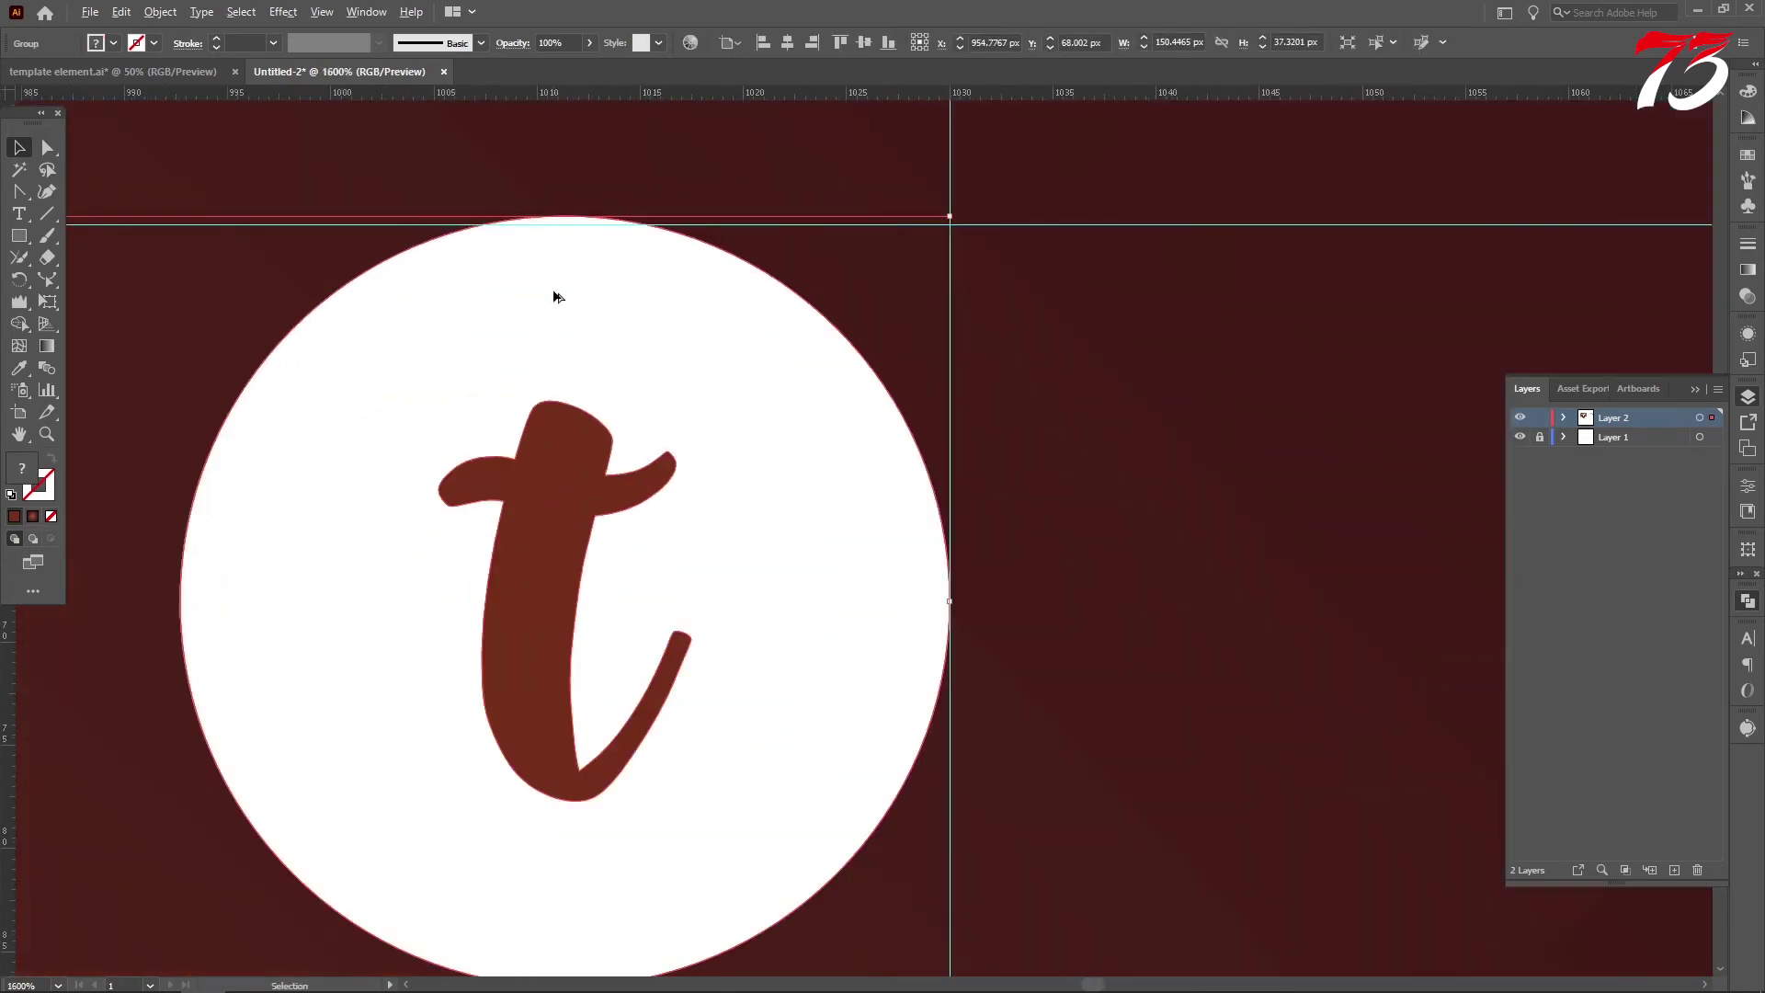
pyautogui.moveTo(556, 296); pyautogui.dragTo(557, 307)
pyautogui.scroll(-12, 622, 425)
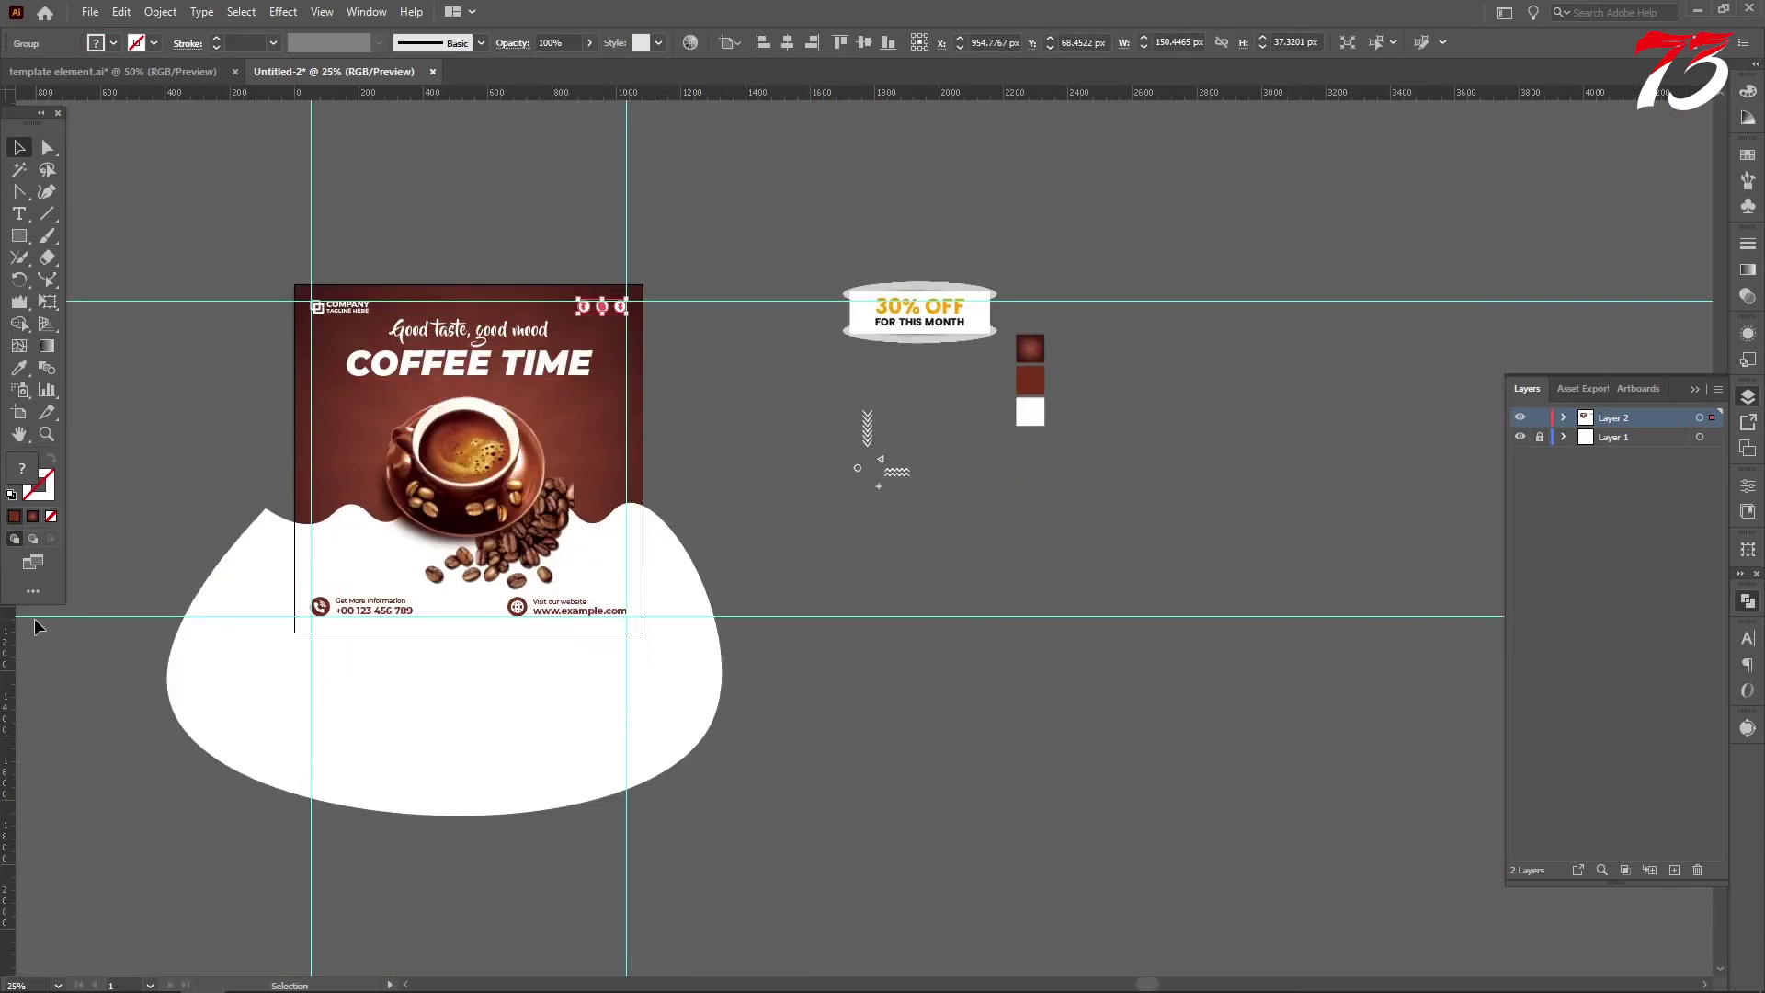
# Trim away the part of the white wave shape outside the artboard with Shape Builder.
pyautogui.click(930, 765)
pyautogui.moveTo(642, 504); pyautogui.dragTo(643, 506)
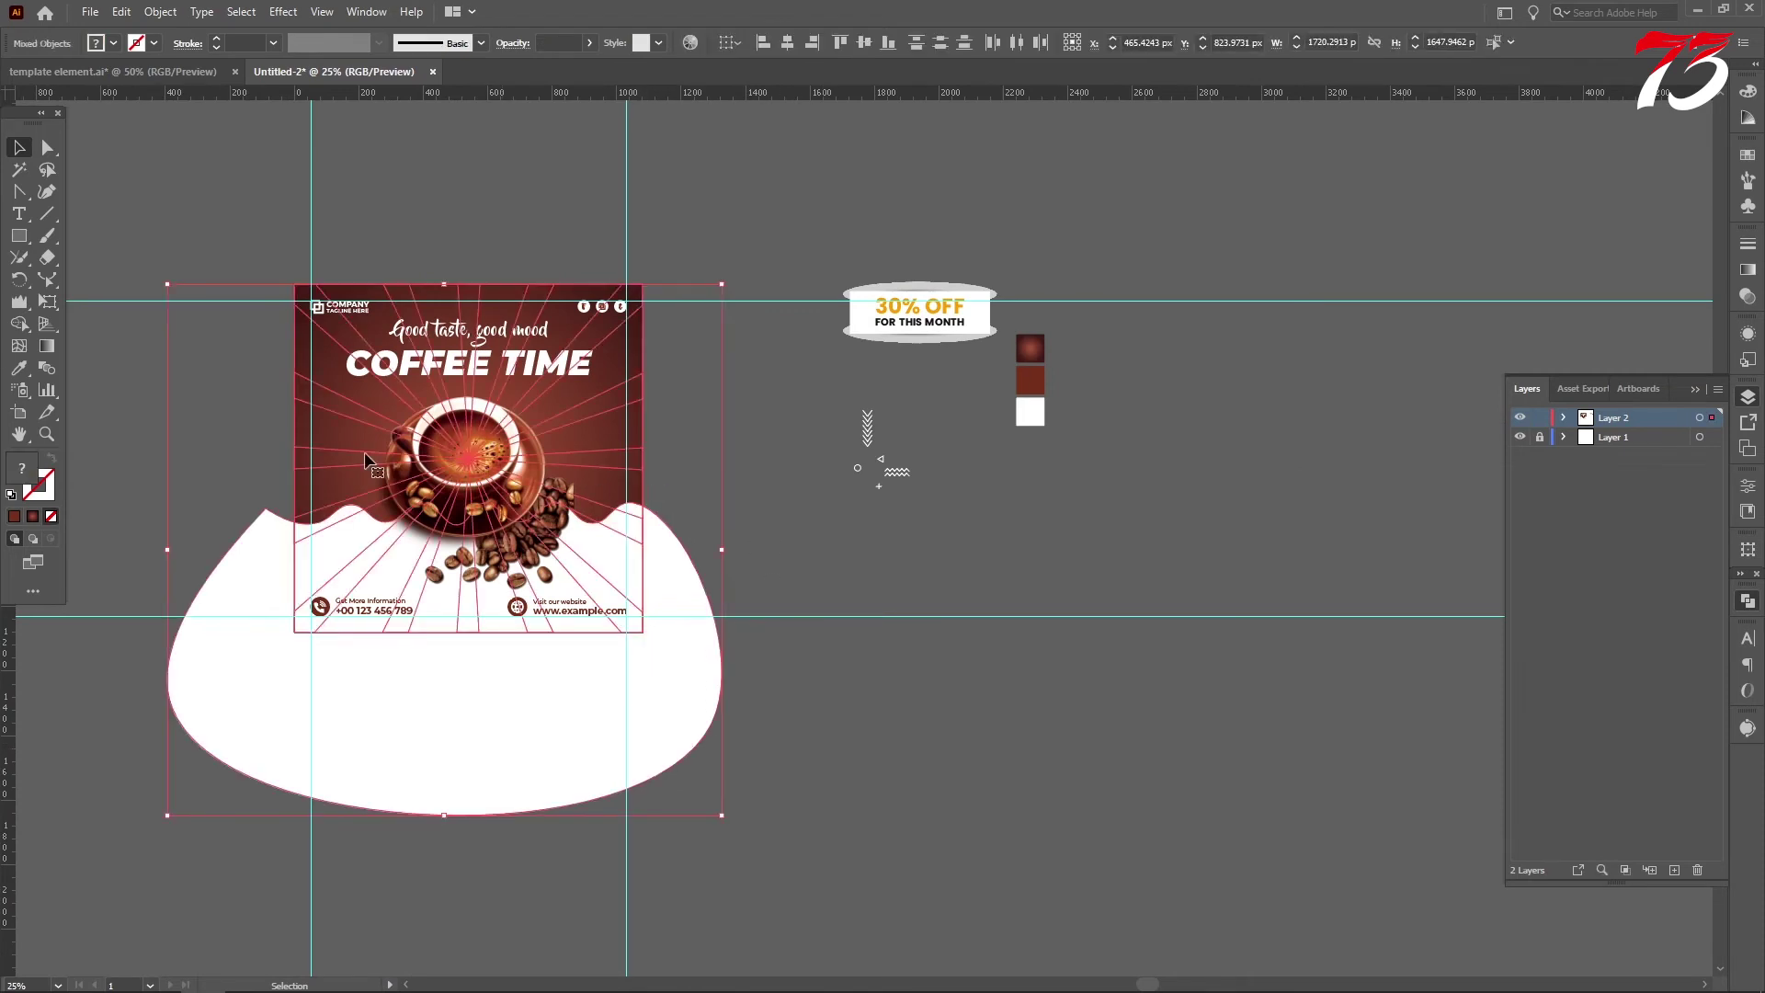
pyautogui.click(19, 323)
pyautogui.keyDown('alt'); pyautogui.click(670, 652); pyautogui.keyUp('alt')
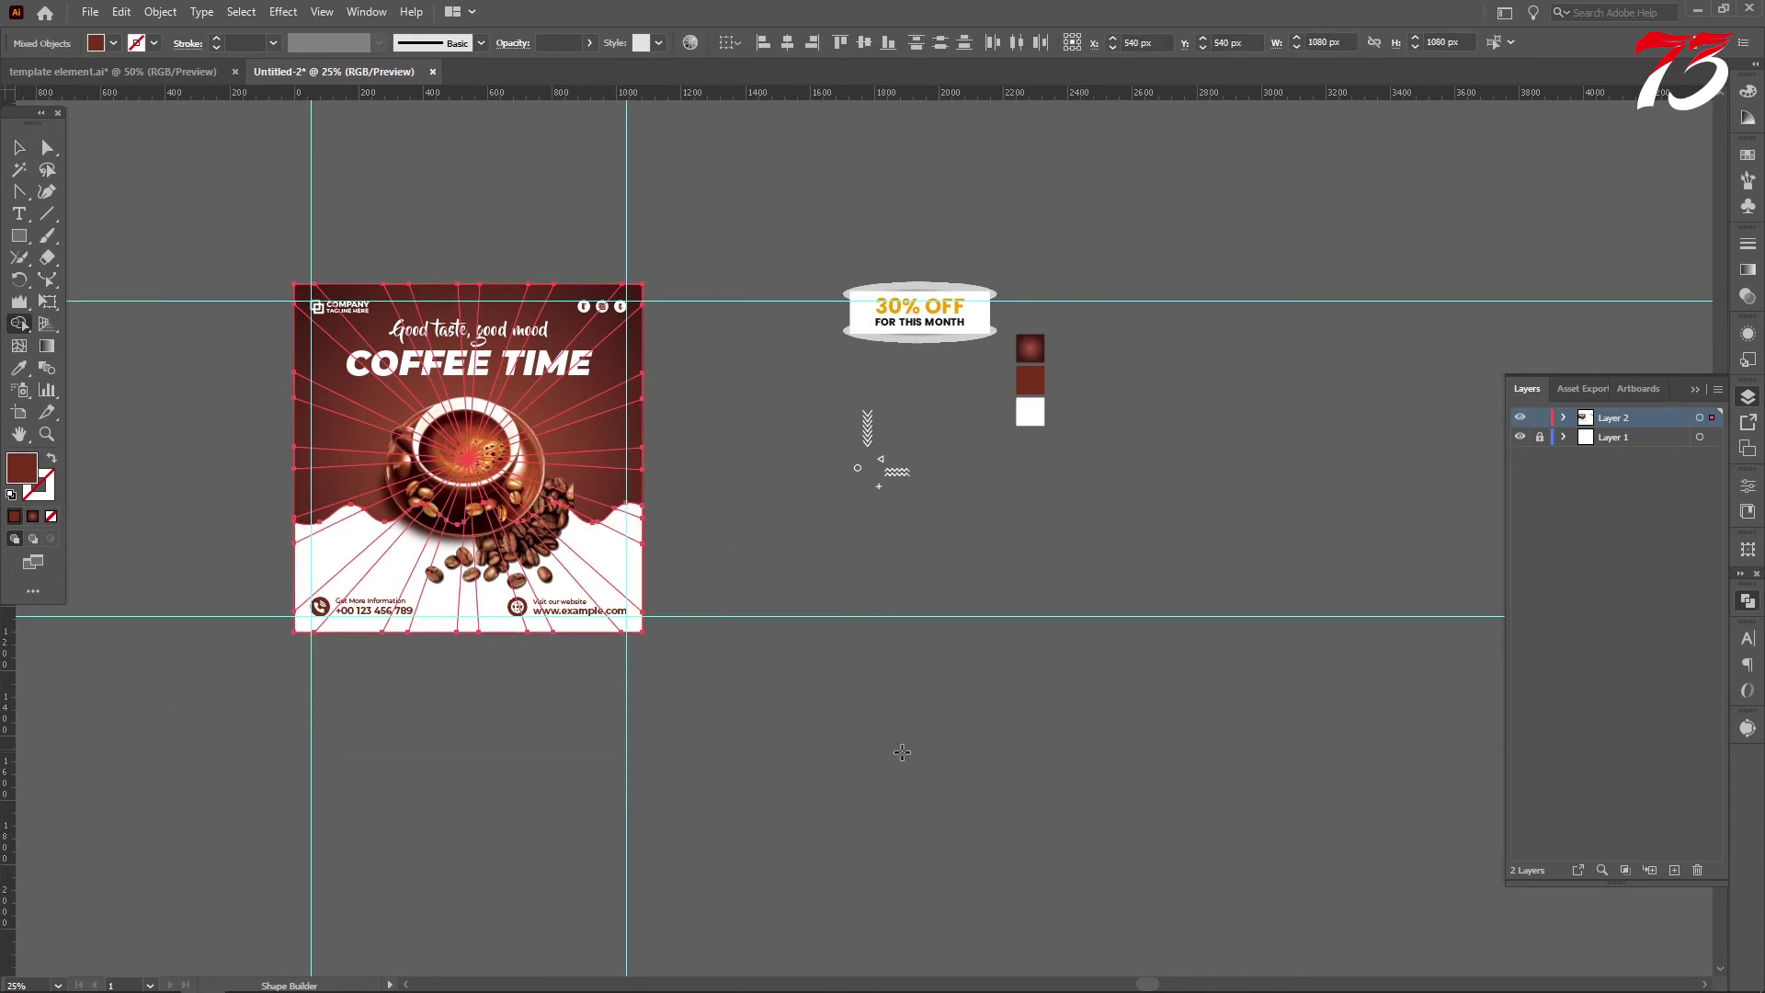
pyautogui.press('v')
pyautogui.click(848, 654)
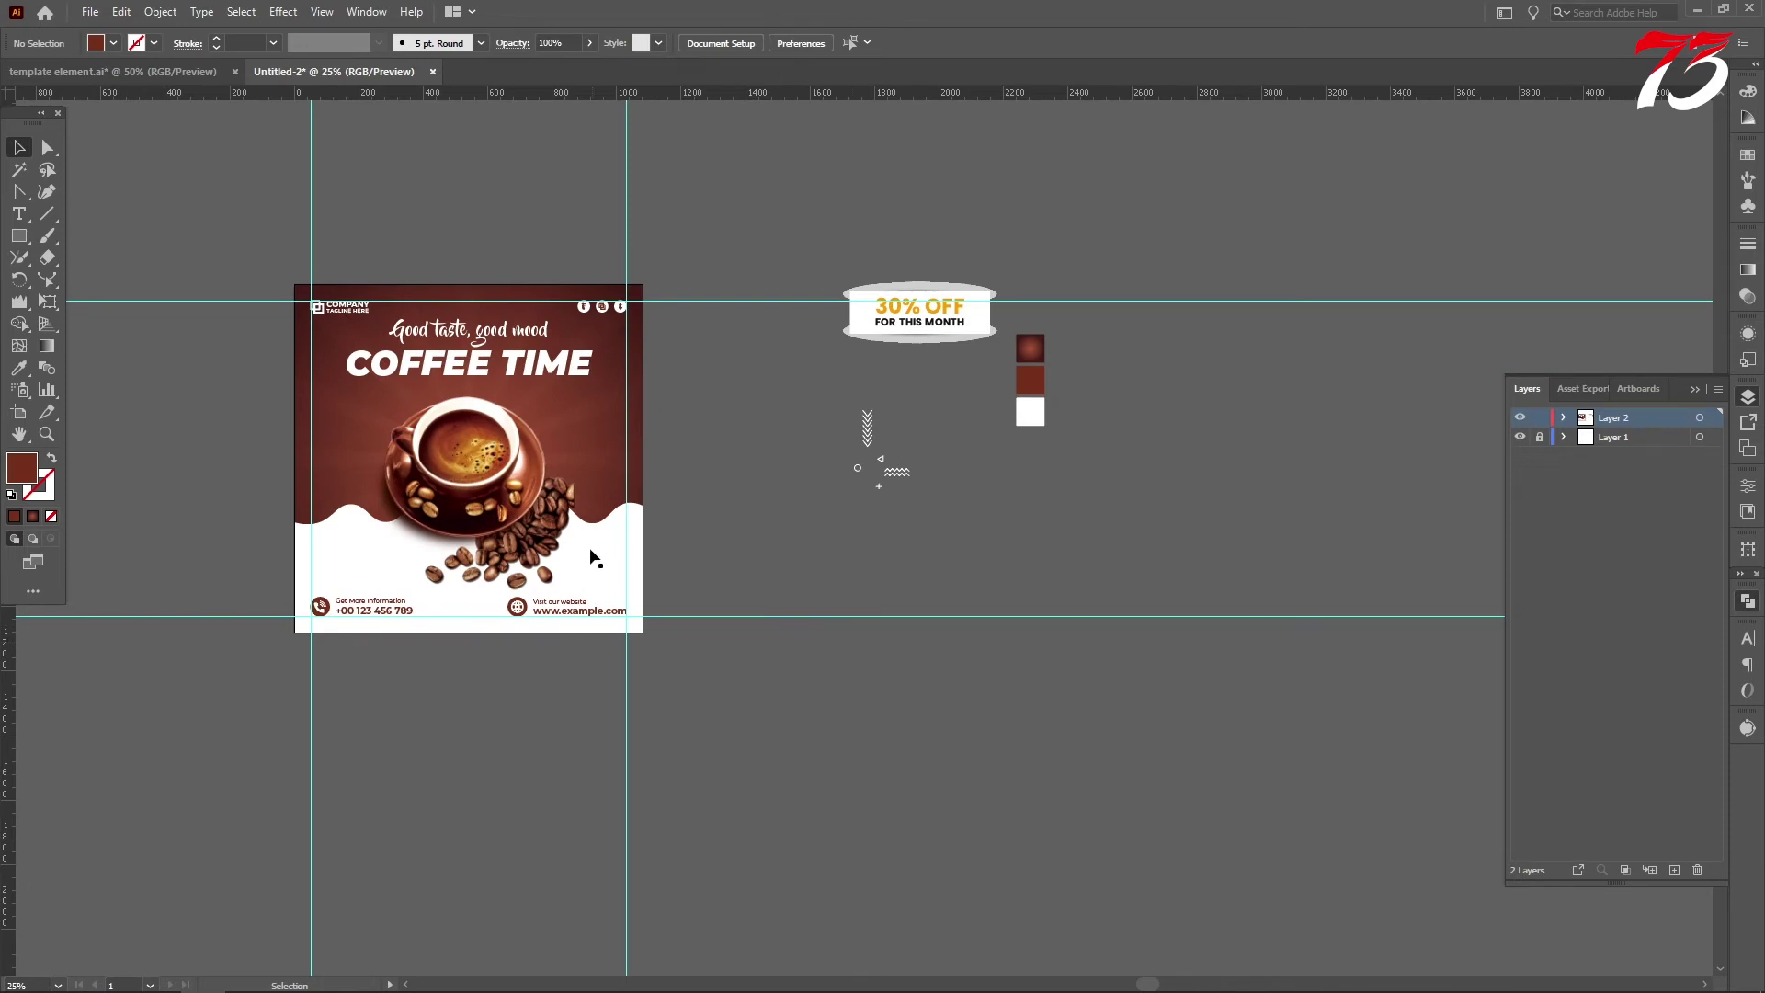
# Move the coffee cup image up by about 12 px.
pyautogui.scroll(2, 460, 469)
pyautogui.click(459, 469)
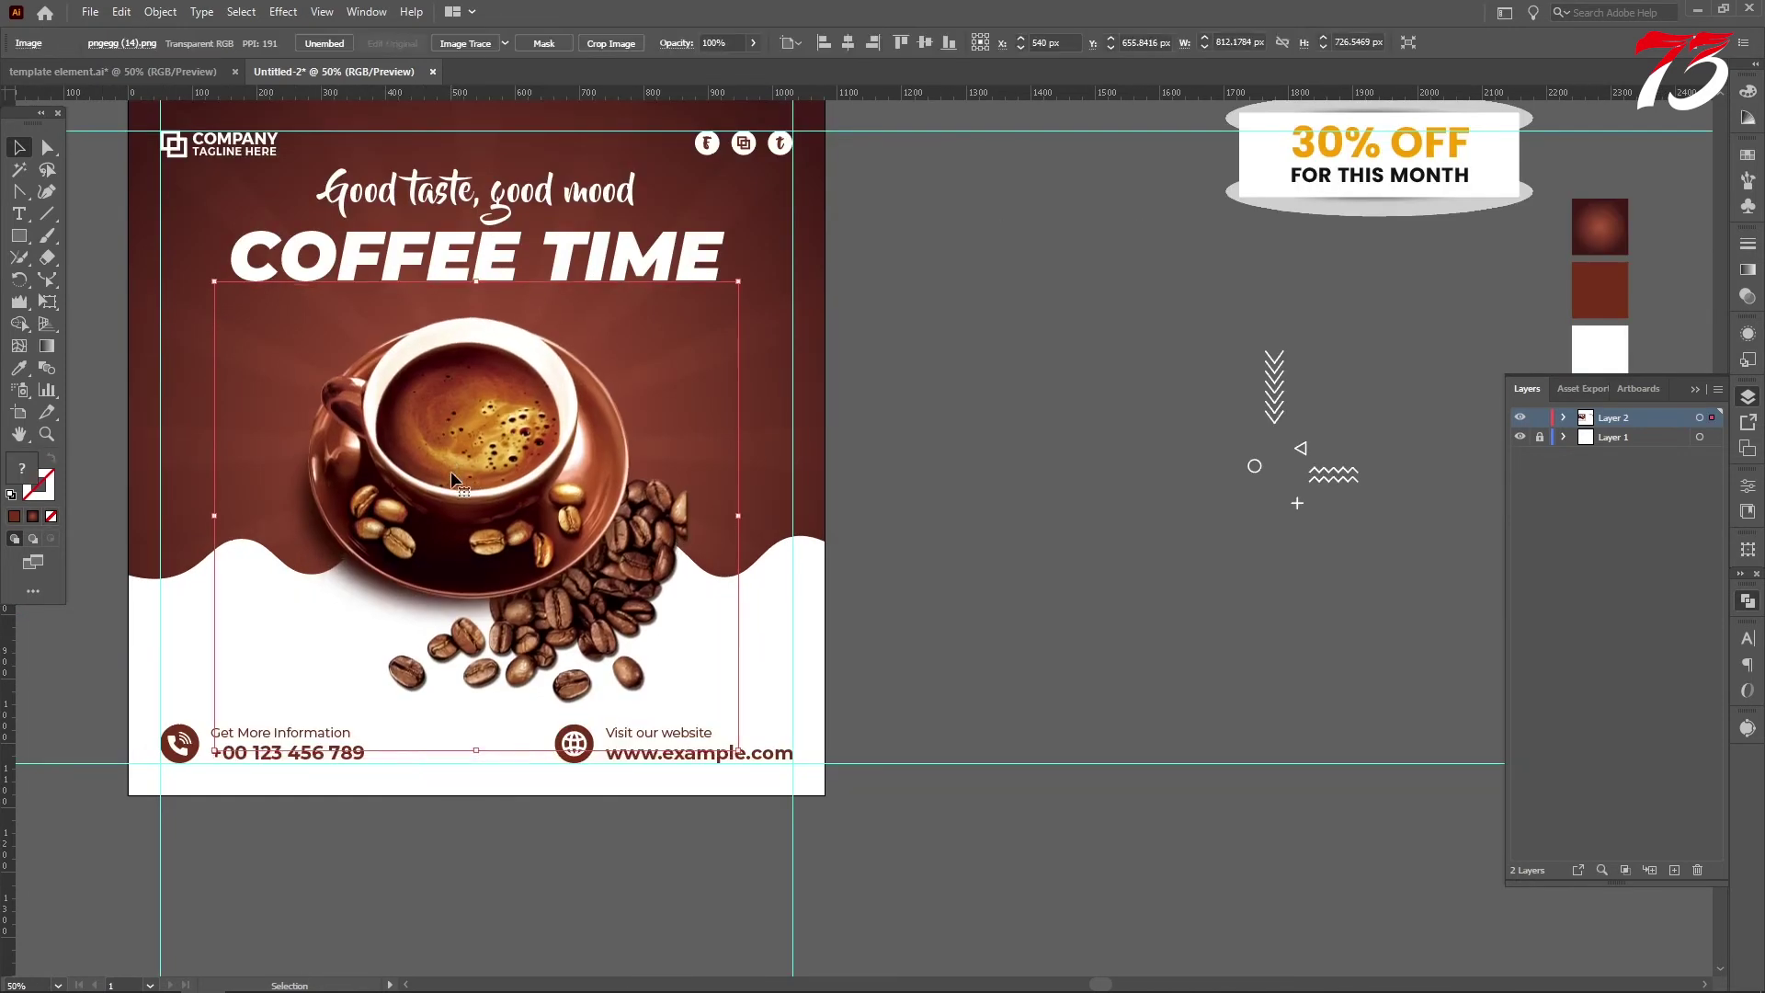
pyautogui.click(1002, 531)
pyautogui.scroll(-1, 1095, 441)
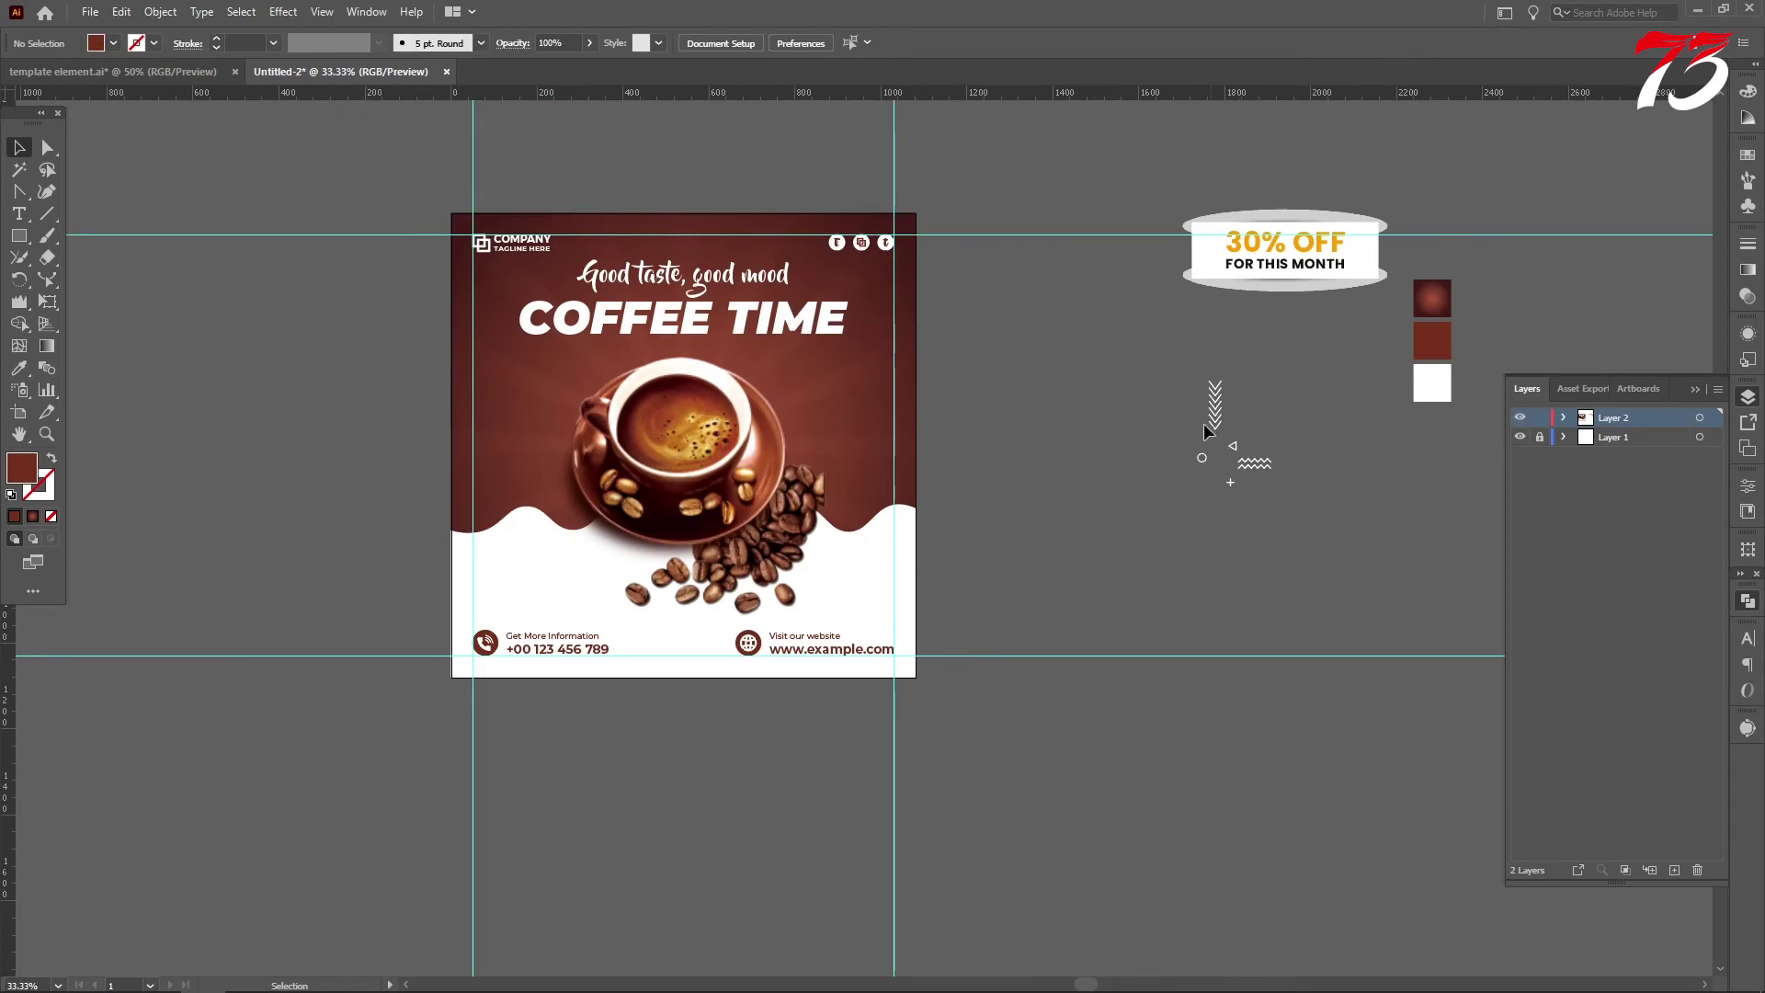
# Set the white decorative shapes to 50% opacity and place the chevron stack in the brown area left of the cup.
pyautogui.click(1205, 423)
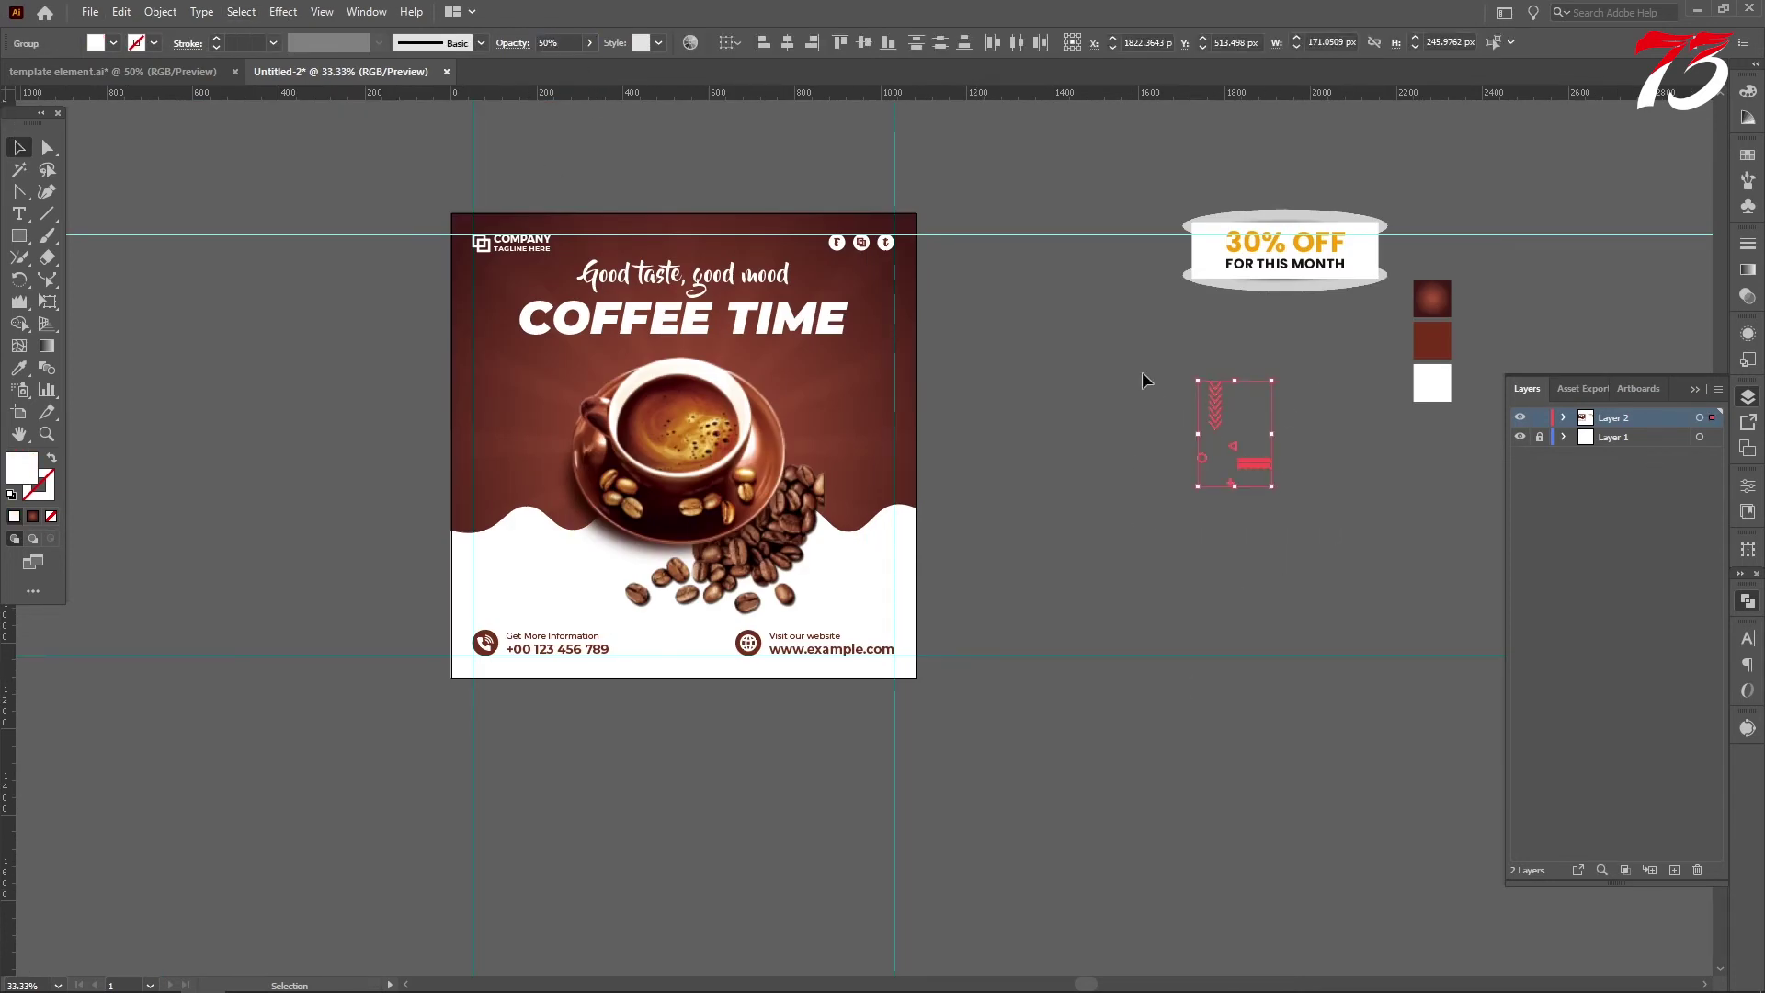
pyautogui.moveTo(1210, 415); pyautogui.dragTo(520, 469)
pyautogui.click(1068, 637)
# Place the 30% OFF badge in the white area above the phone contact and arrange the coffee cup image in front of it.
pyautogui.moveTo(1315, 267); pyautogui.dragTo(609, 517)
pyautogui.scroll(5, 519, 592)
pyautogui.scroll(-3, 764, 549)
pyautogui.rightClick(1077, 331)
pyautogui.moveTo(1186, 477)
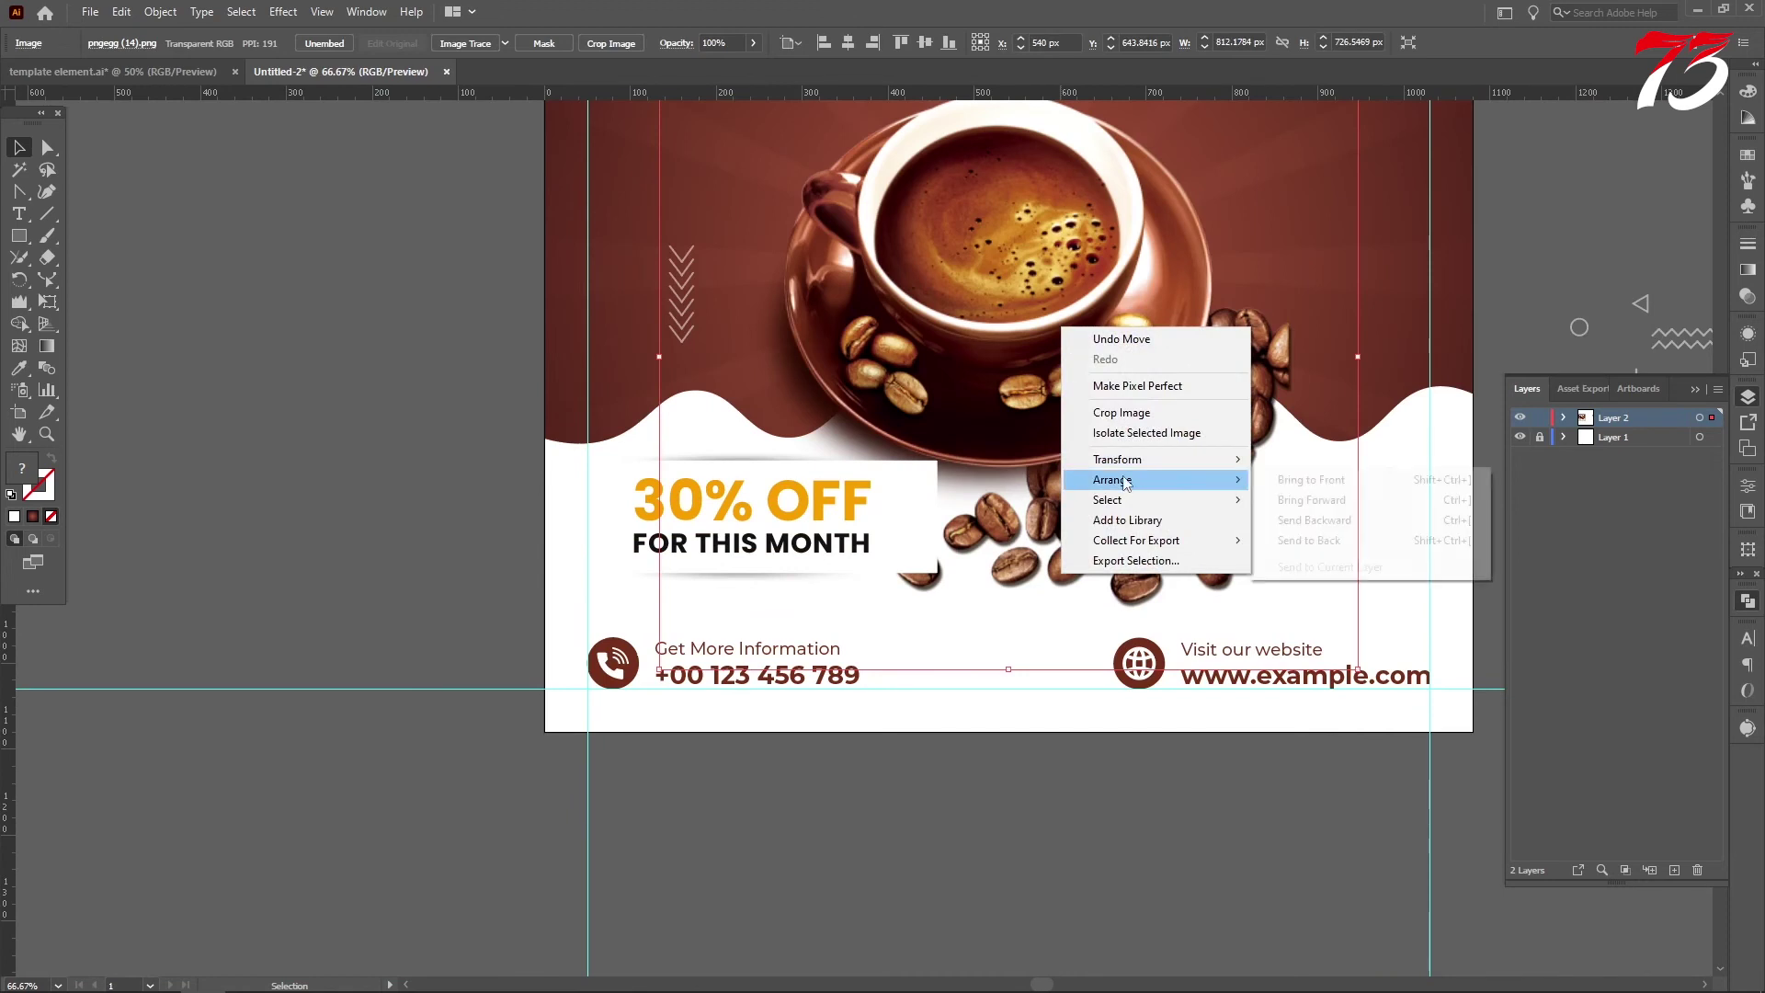
pyautogui.click(401, 454)
# Scale the 30% OFF badge down to about 377 px wide.
pyautogui.click(650, 549)
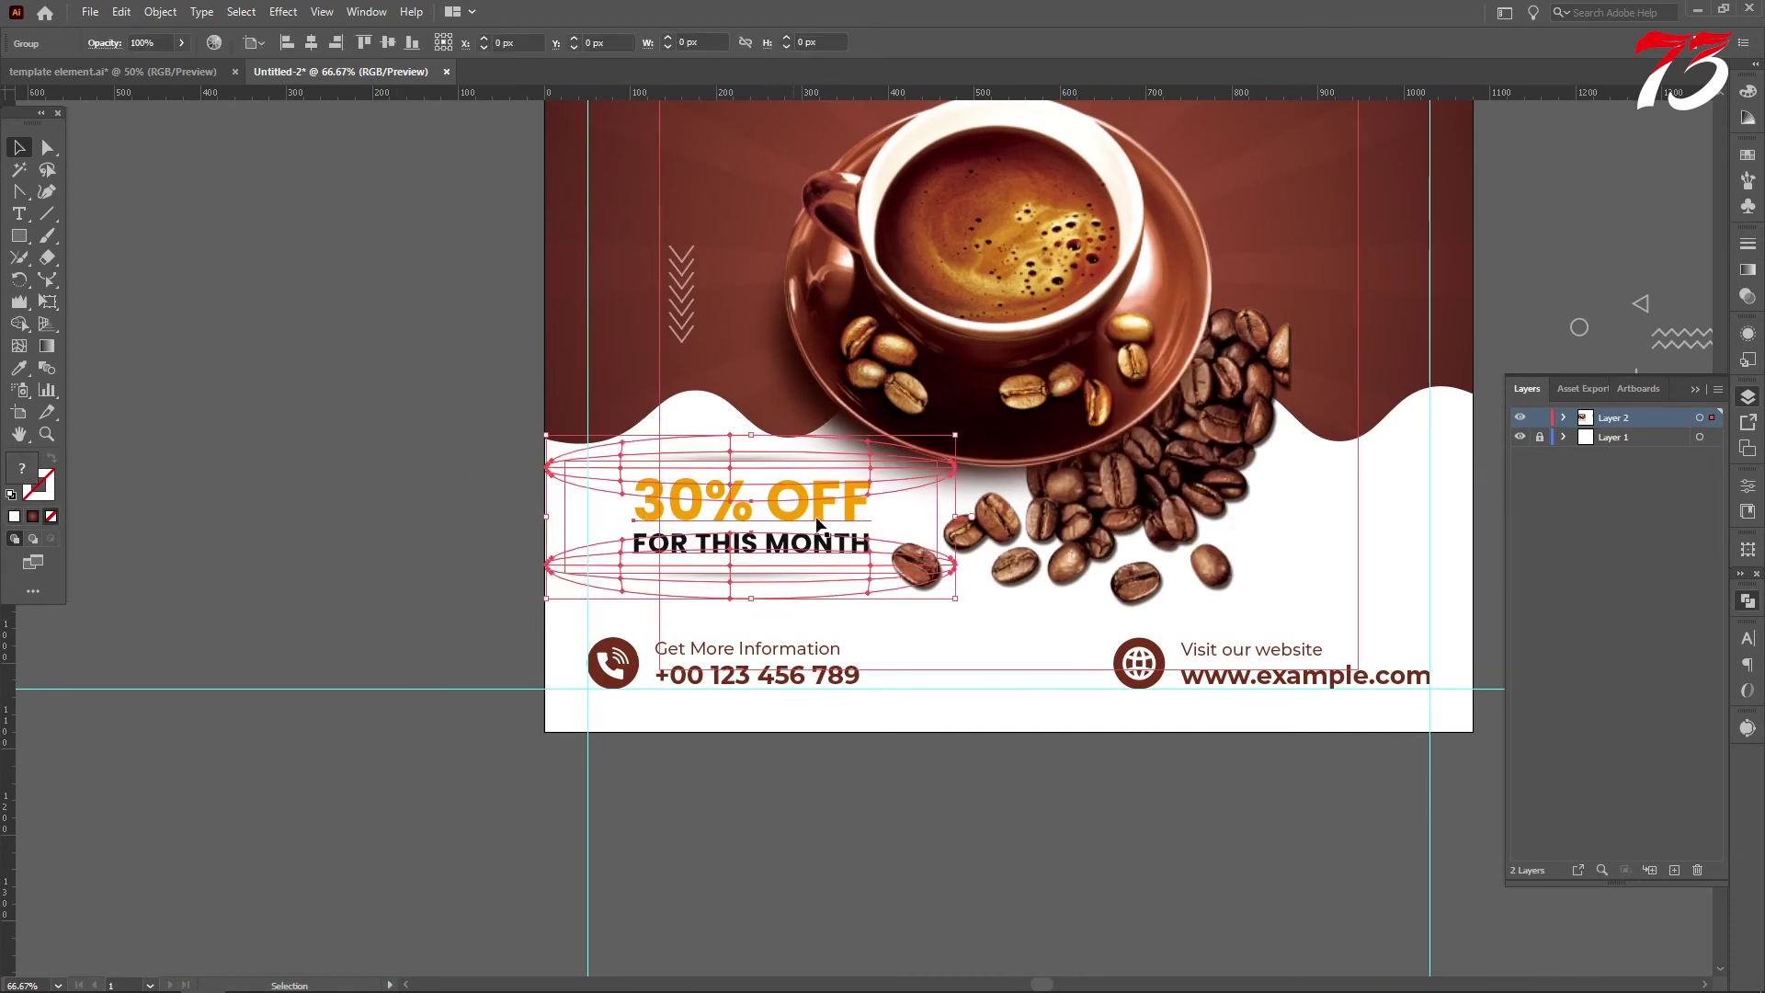
pyautogui.moveTo(956, 518); pyautogui.dragTo(872, 518)
pyautogui.click(18, 214)
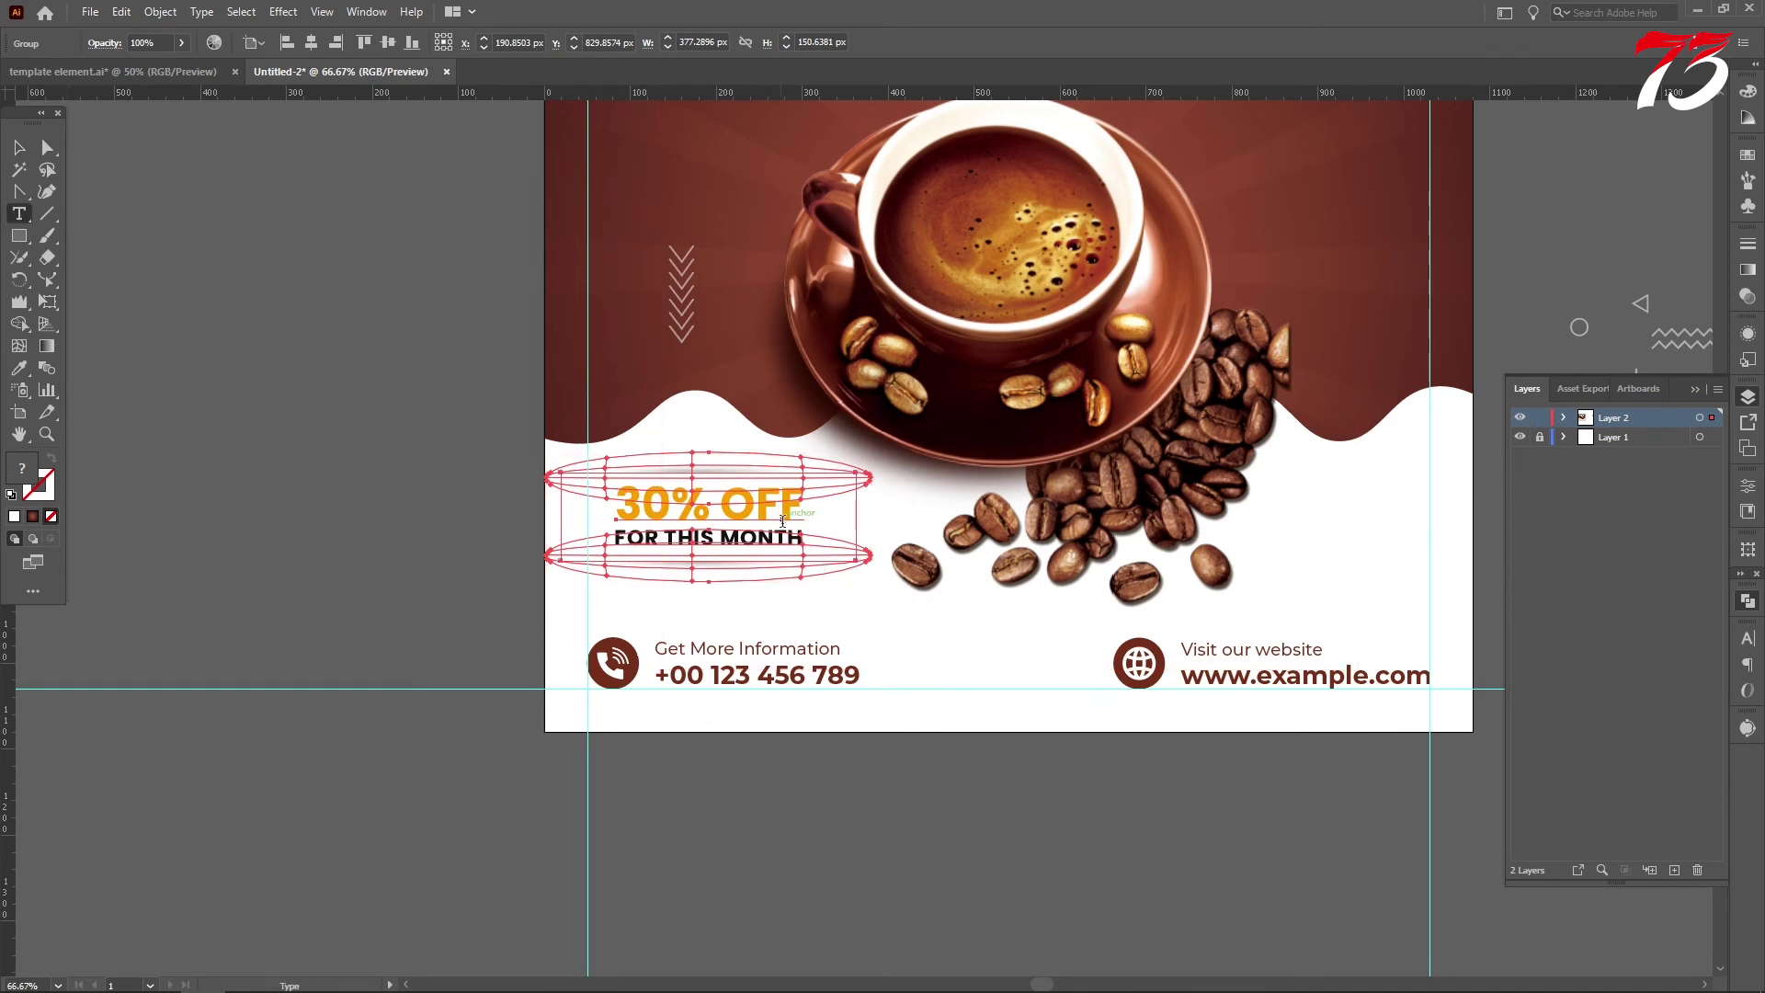
pyautogui.click(19, 148)
pyautogui.click(193, 267)
# Recolour the "30% OFF FOR THIS MONTH" text with the brown of the phone contact block.
pyautogui.click(20, 213)
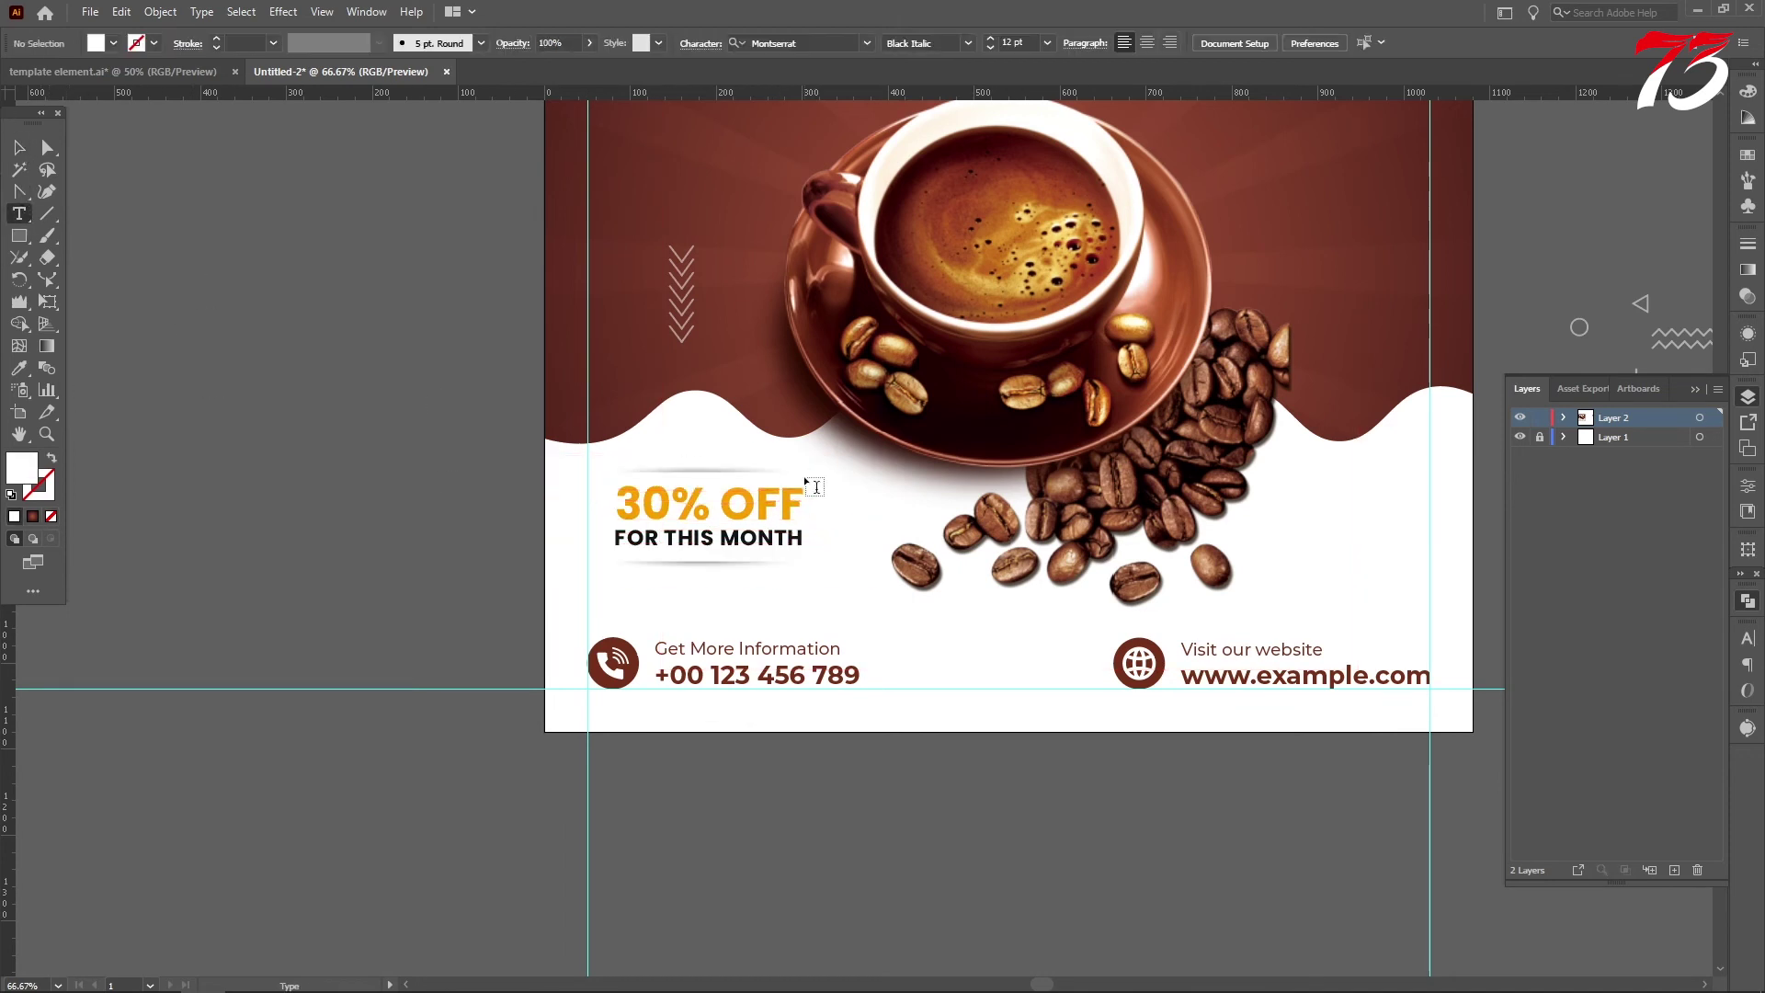
pyautogui.moveTo(617, 504); pyautogui.dragTo(836, 580)
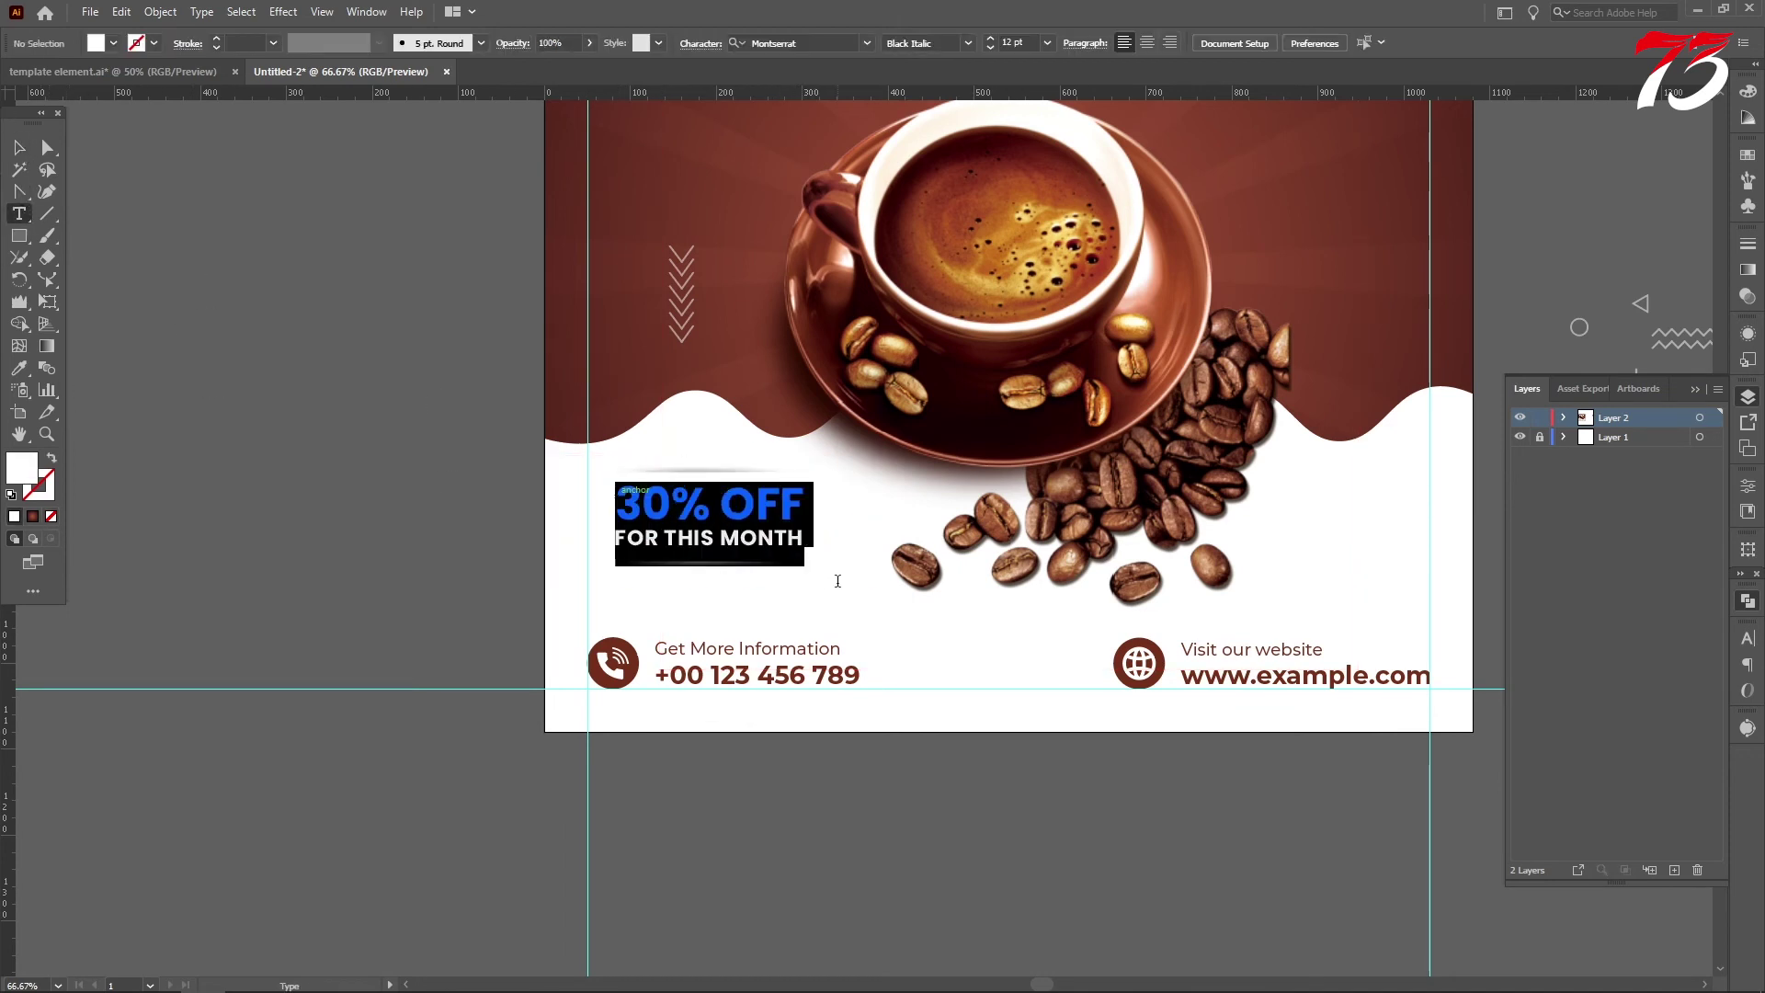
pyautogui.click(19, 369)
pyautogui.scroll(5, 631, 688)
pyautogui.click(632, 661)
pyautogui.scroll(-4, 616, 654)
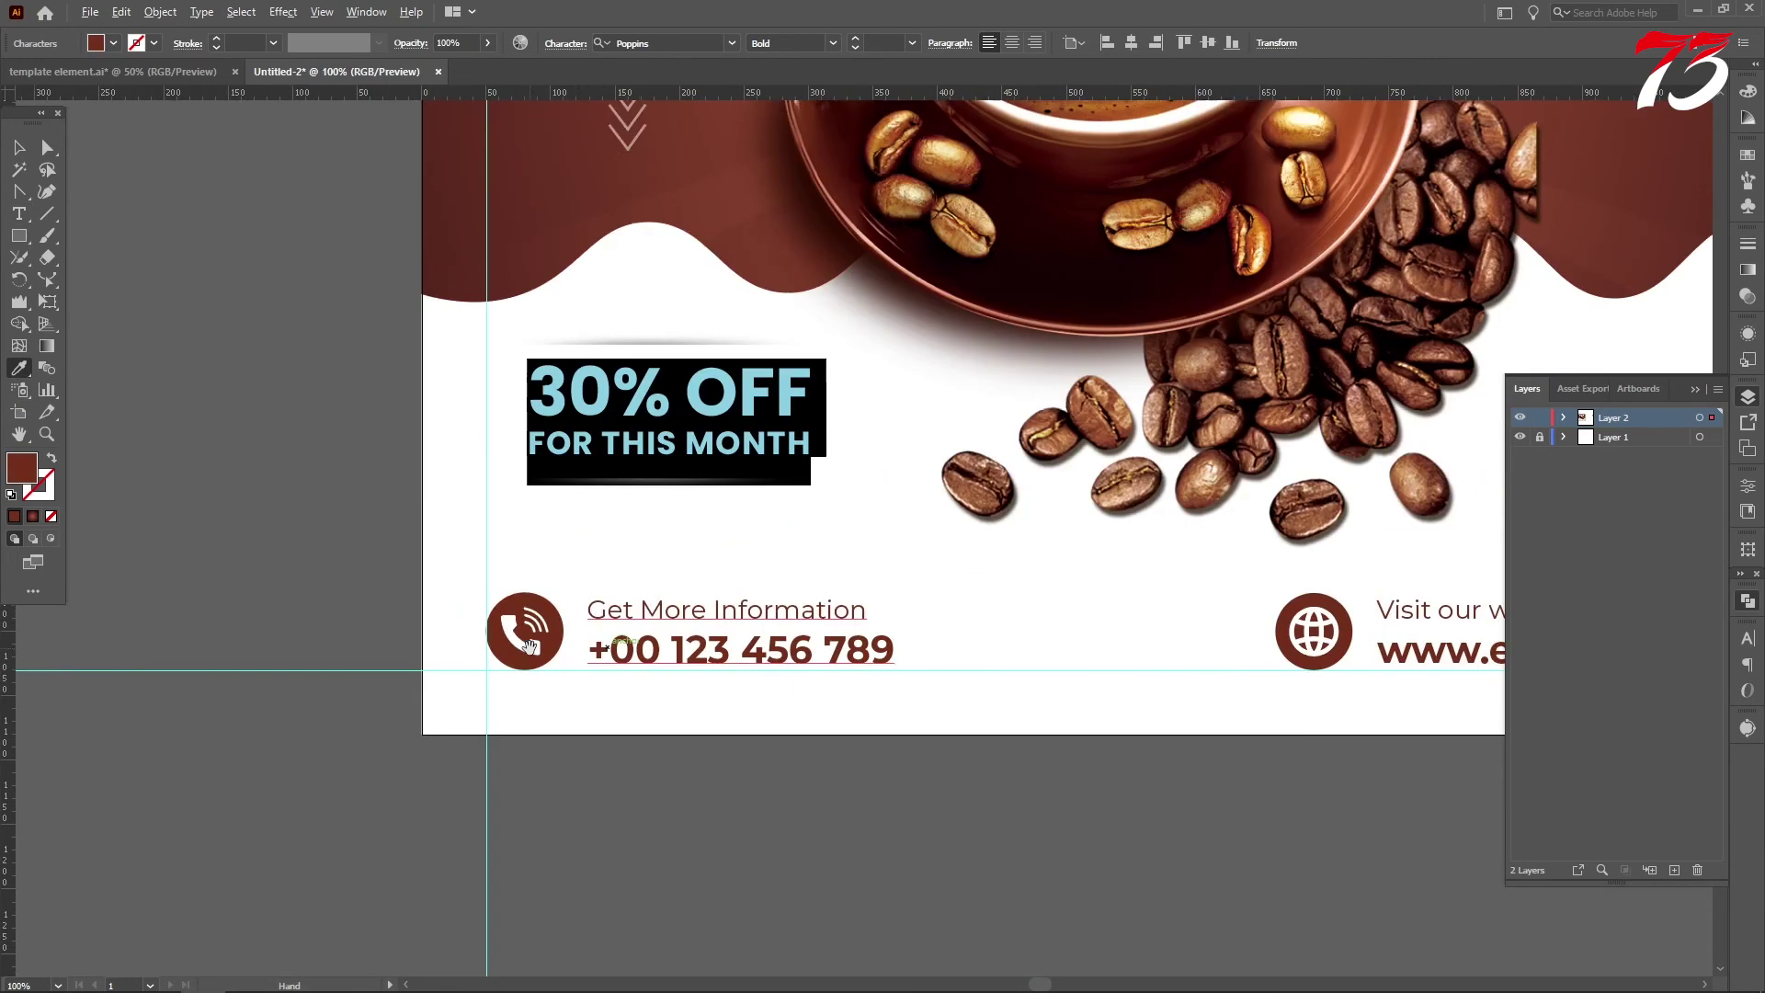
pyautogui.scroll(1, 602, 635)
pyautogui.click(15, 153)
pyautogui.click(160, 244)
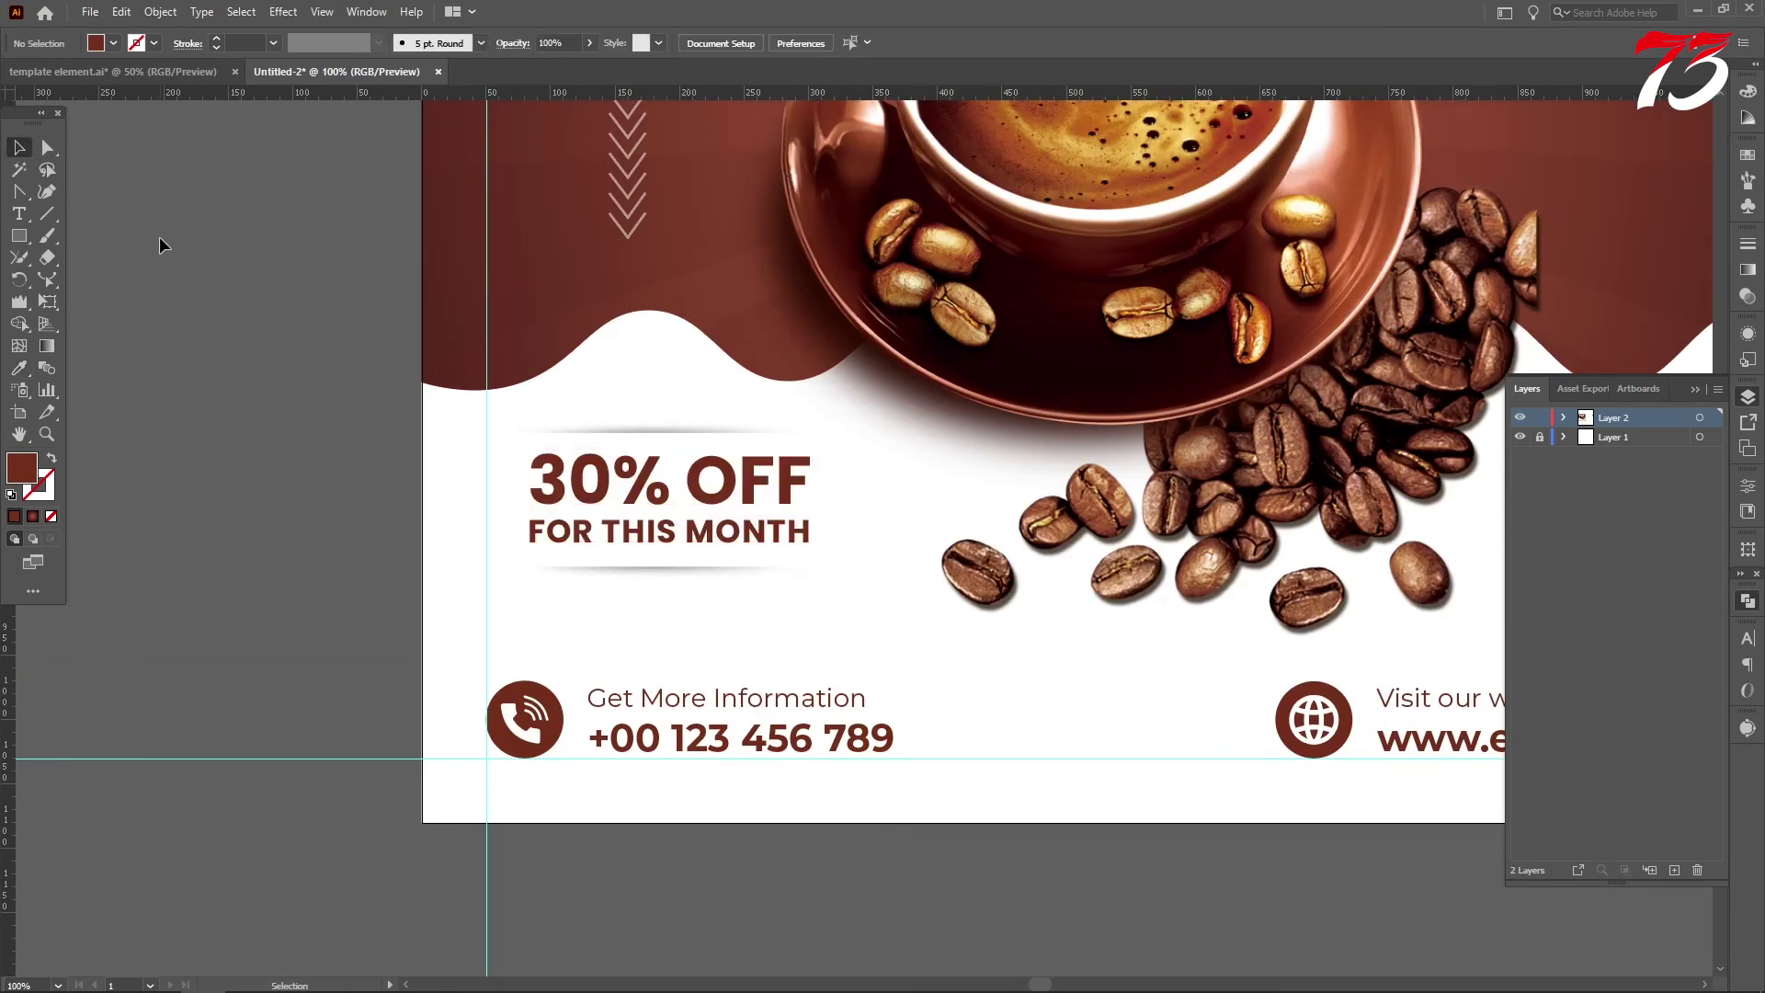
# Scale the 30% OFF badge down to about 328 px wide and nudge it slightly down towards the phone contact.
pyautogui.scroll(-1, 228, 371)
pyautogui.click(497, 451)
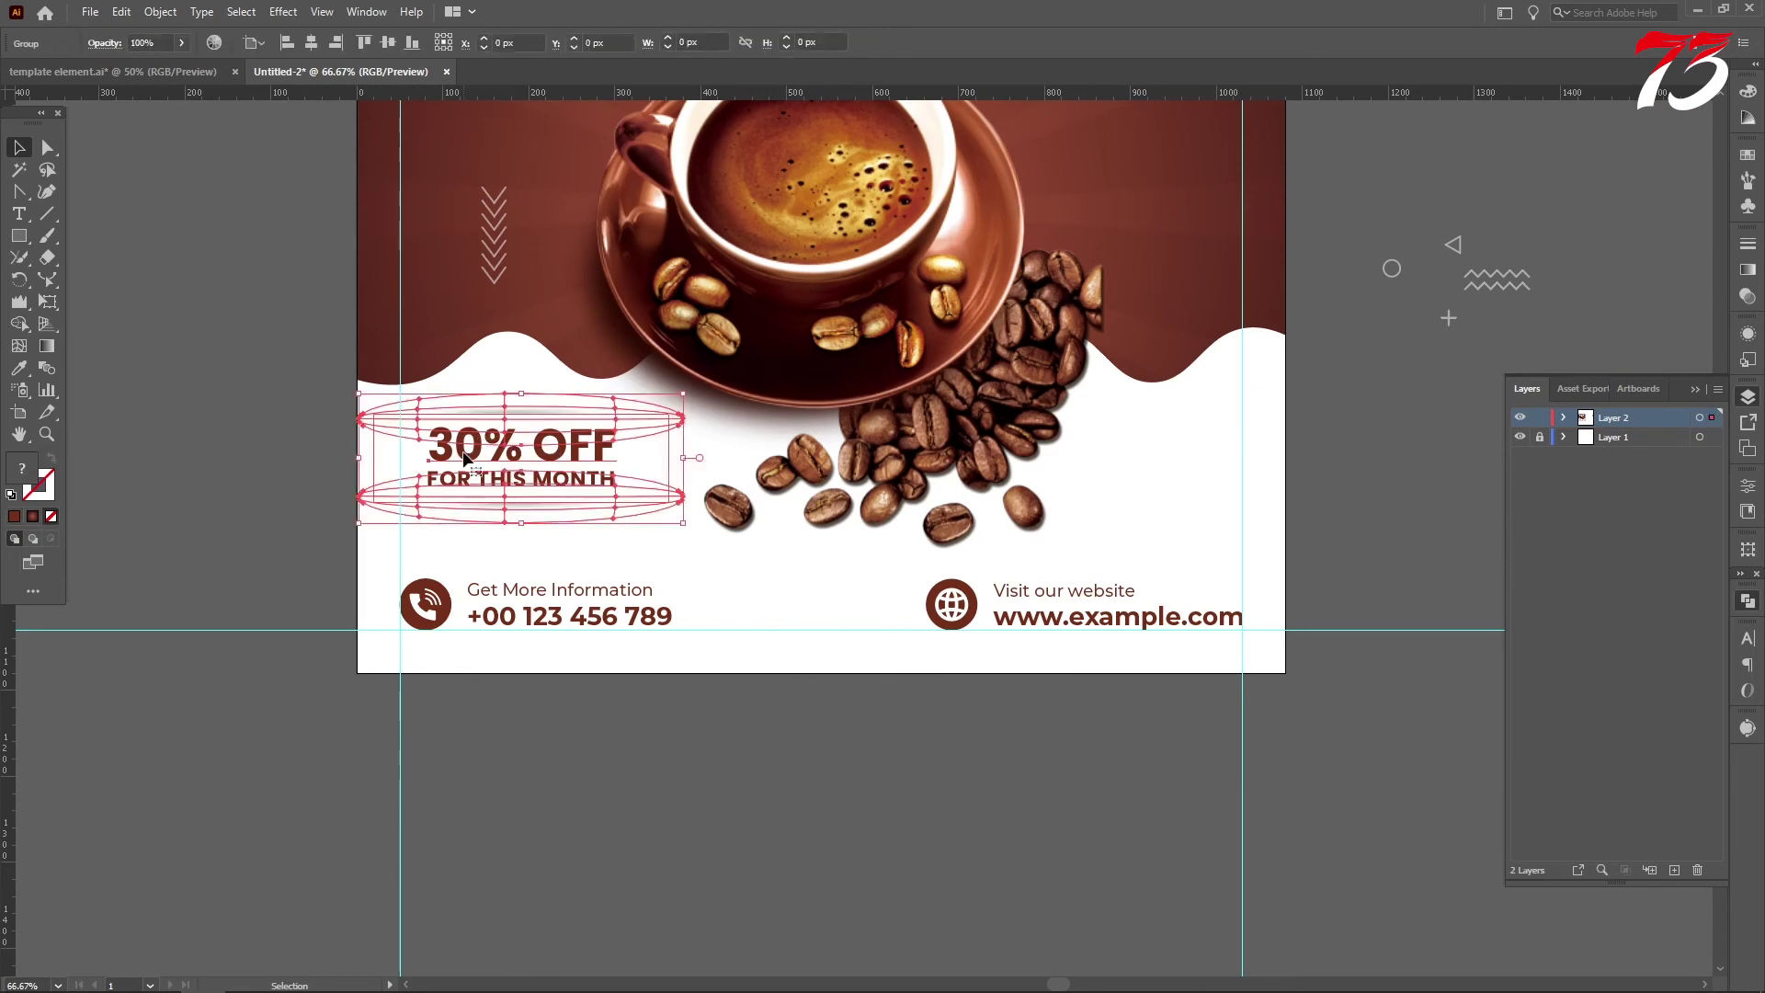
pyautogui.moveTo(706, 457); pyautogui.dragTo(641, 457)
pyautogui.click(178, 409)
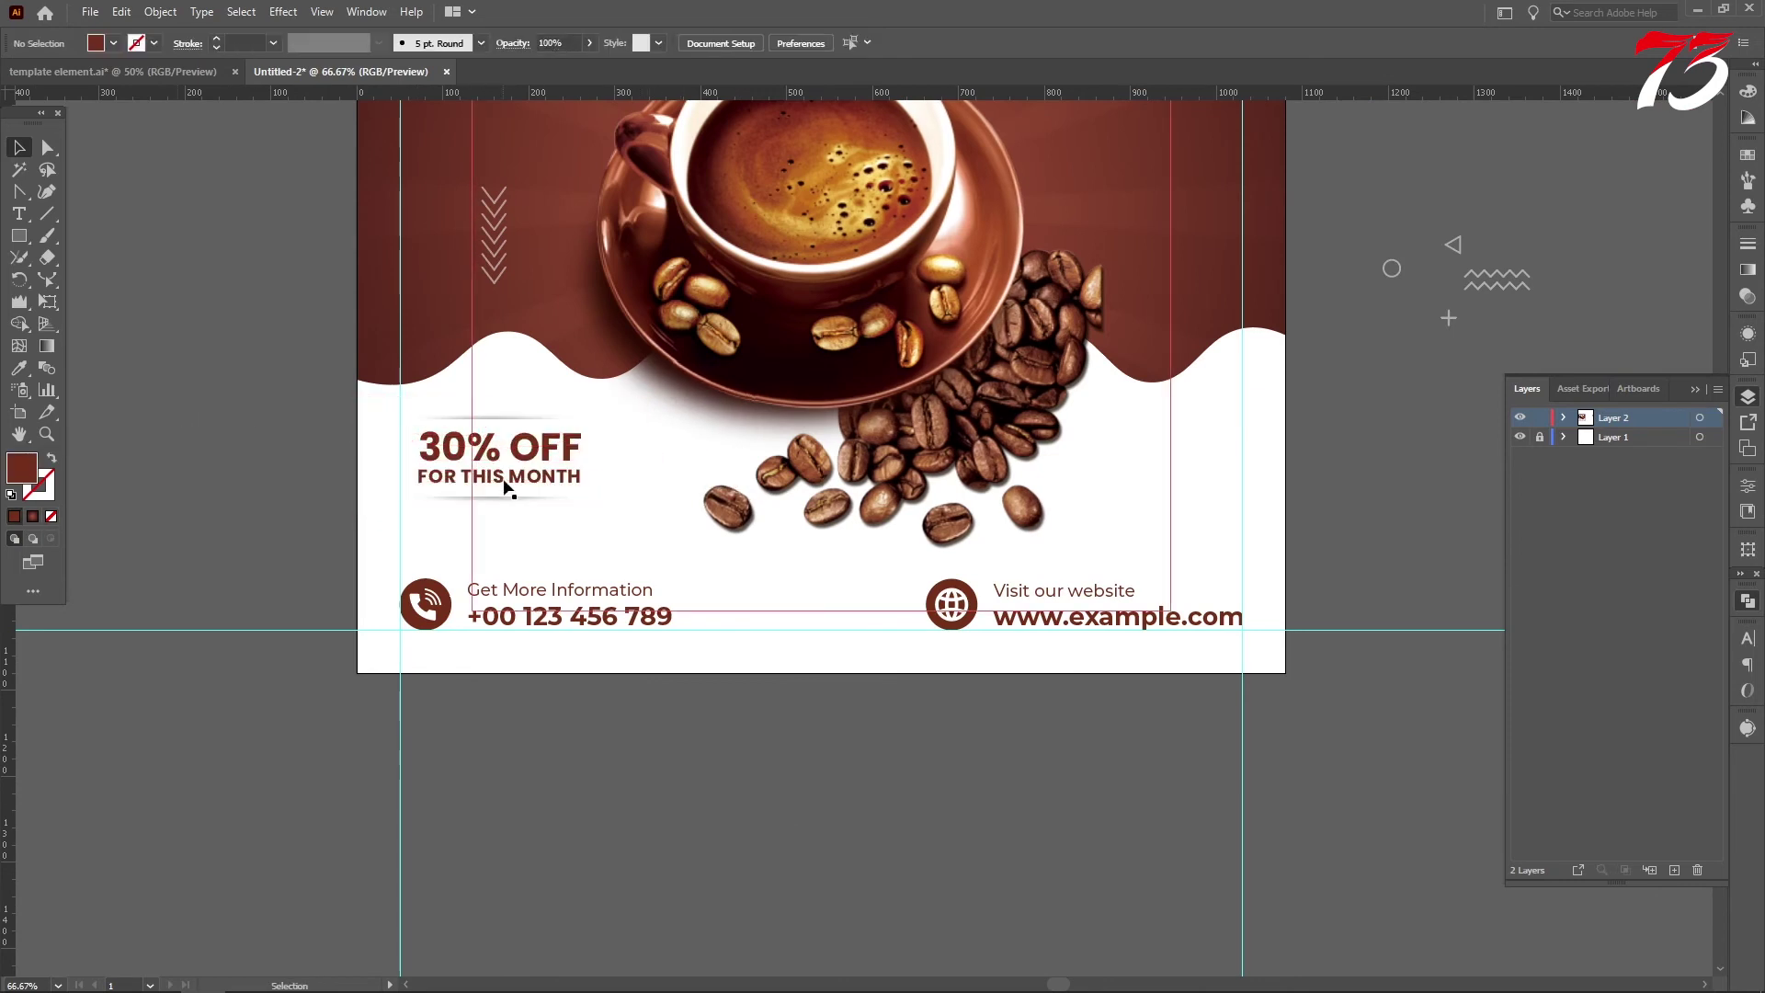
pyautogui.click(505, 482)
pyautogui.click(419, 463)
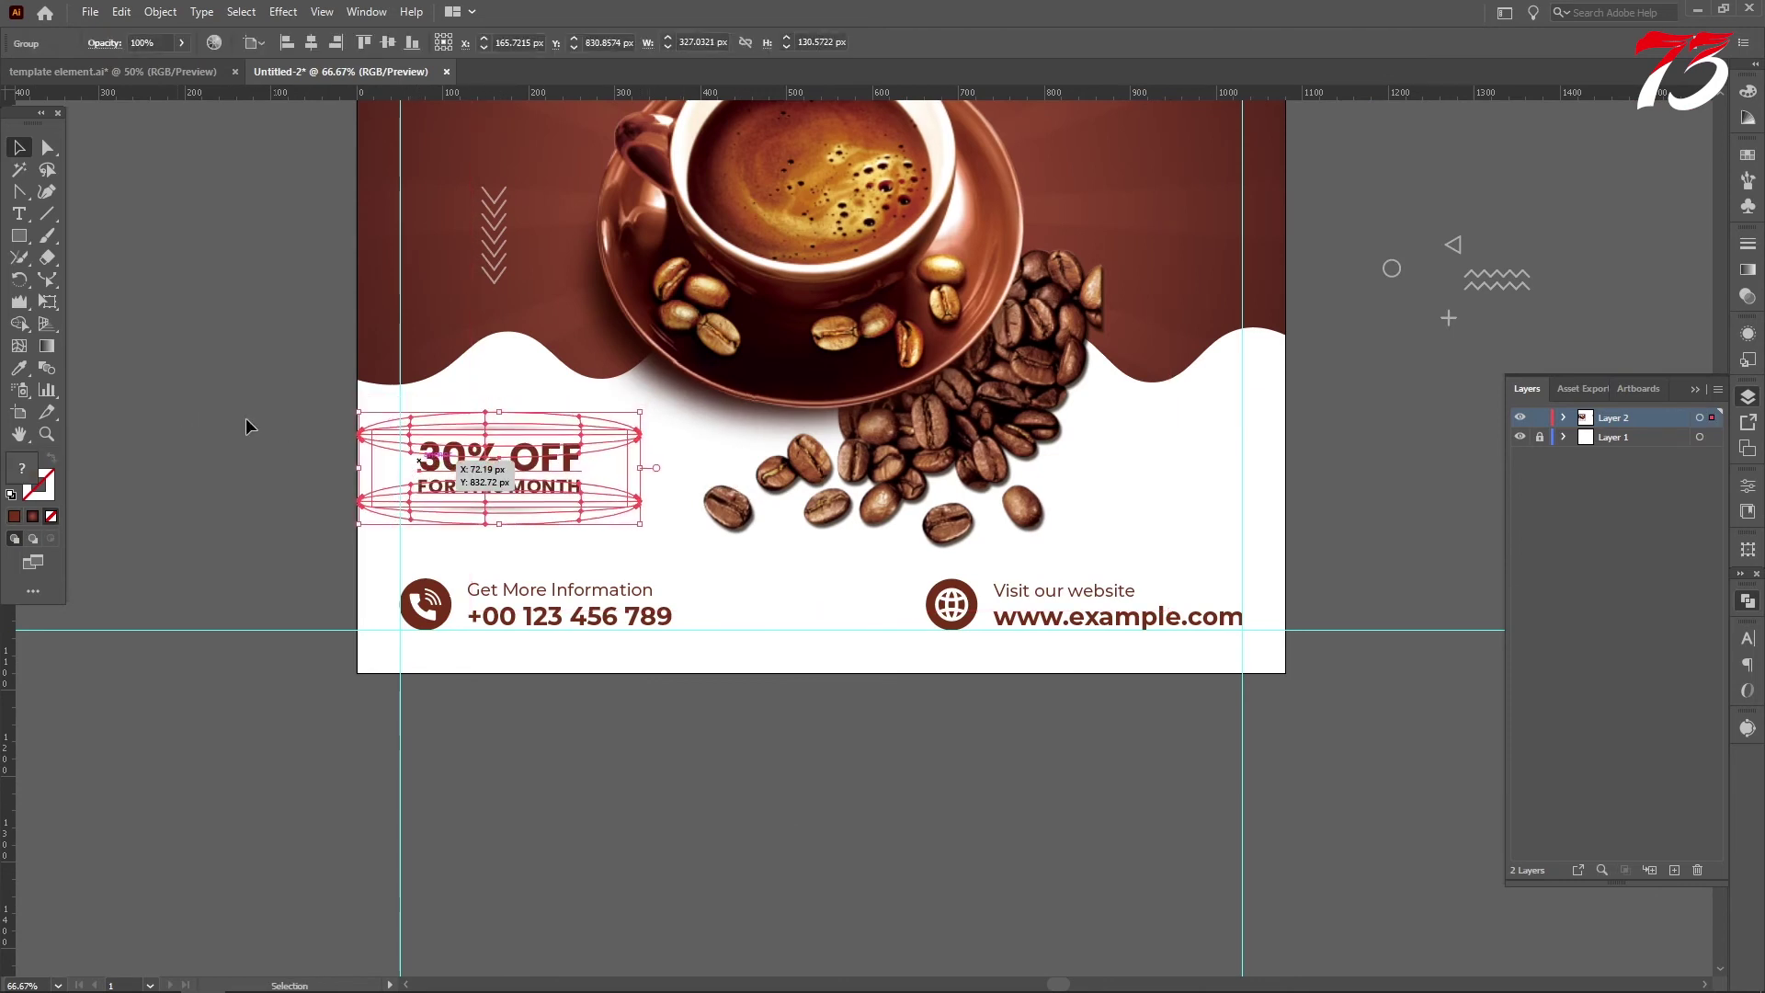
pyautogui.click(220, 416)
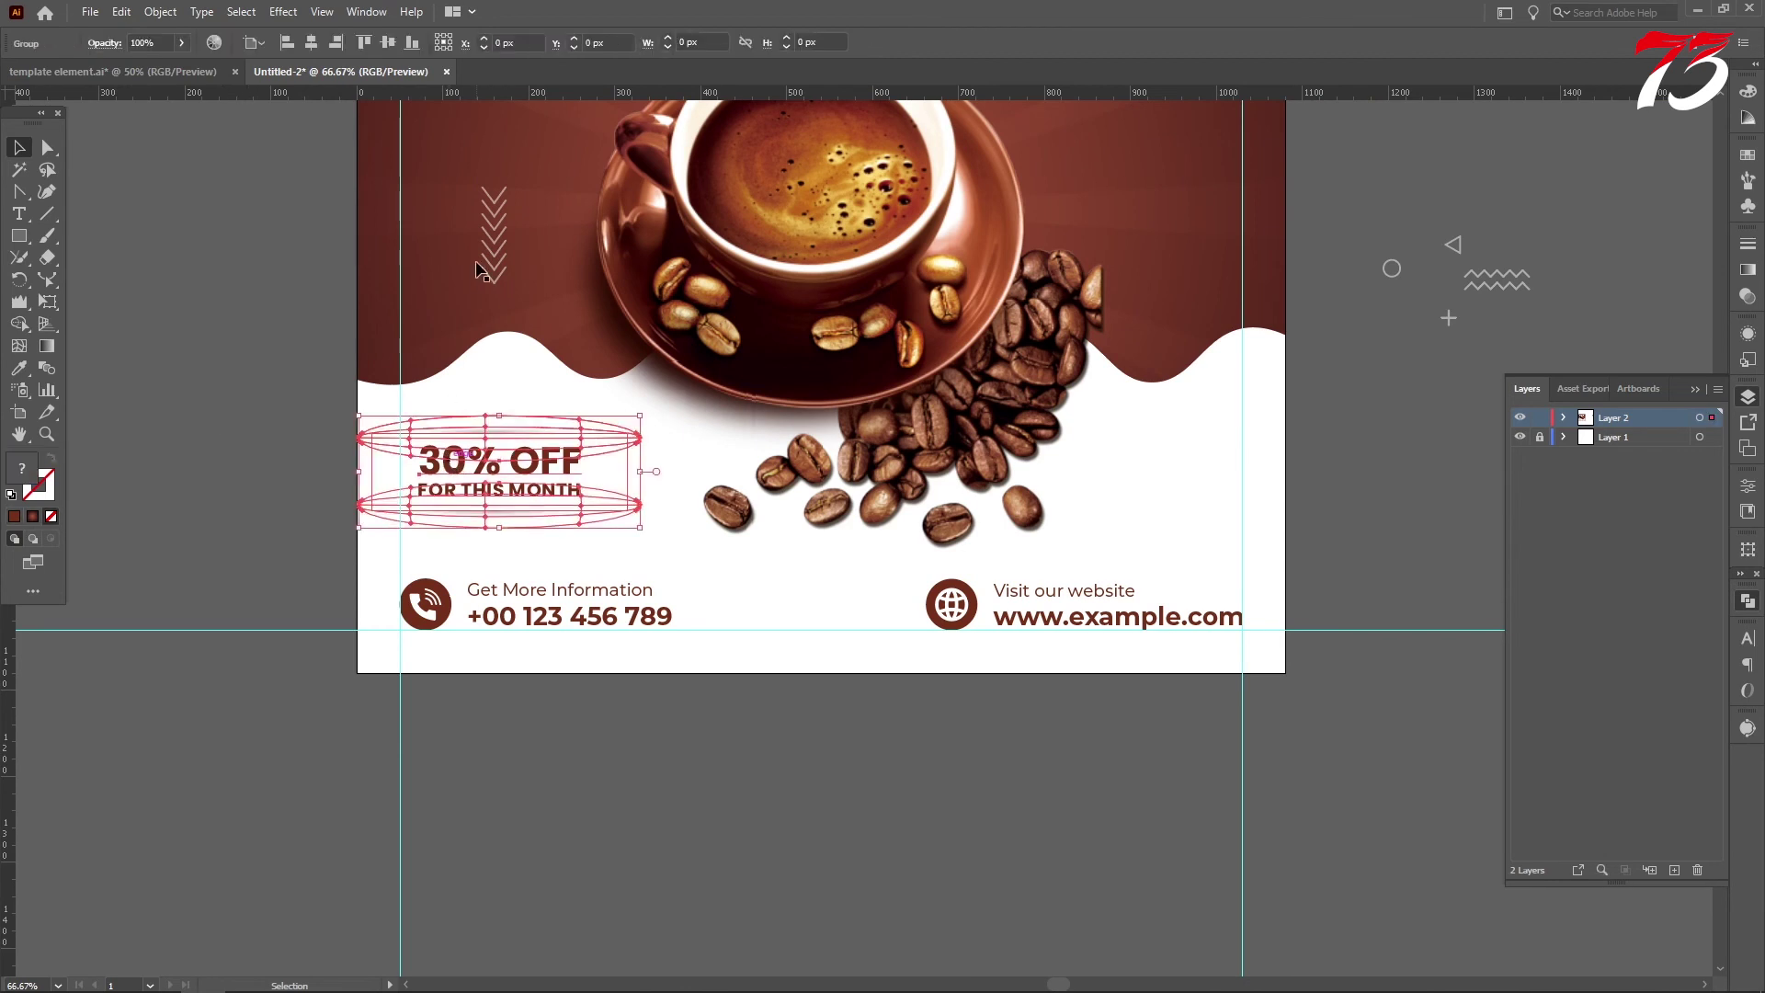
# Scale down the chevron stack left of the cup slightly.
pyautogui.click(497, 221)
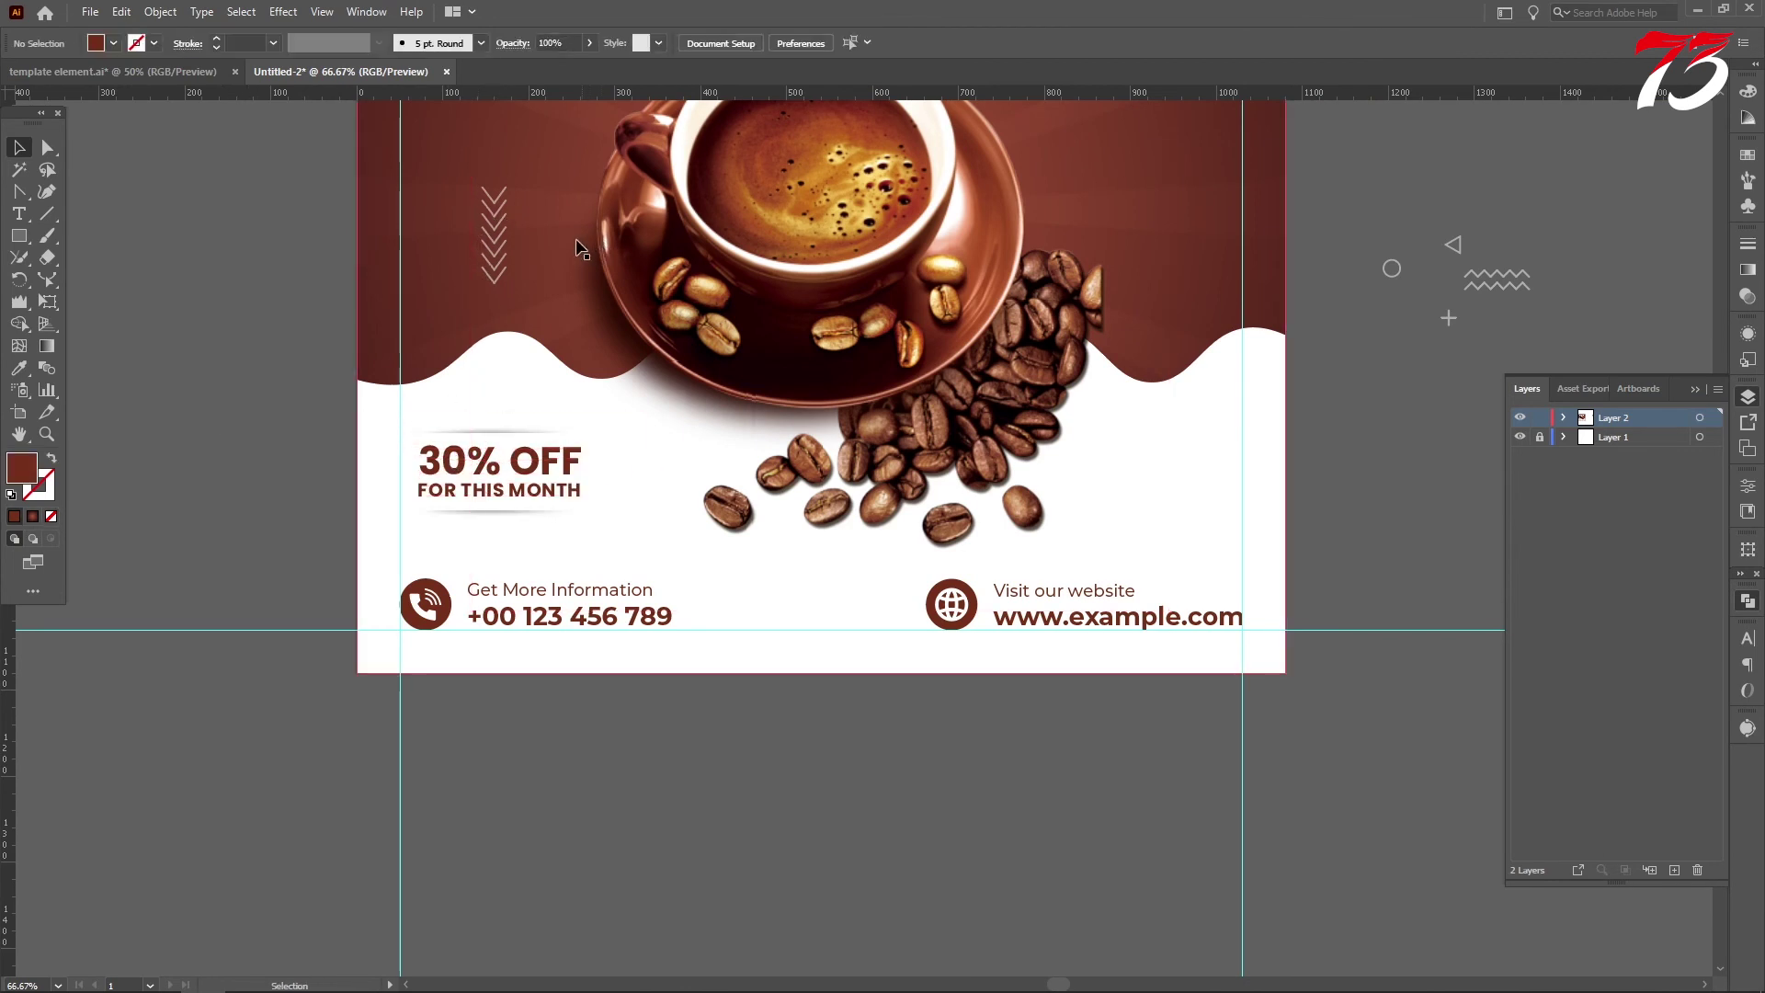
pyautogui.click(498, 226)
pyautogui.click(331, 250)
pyautogui.scroll(-2, 1070, 304)
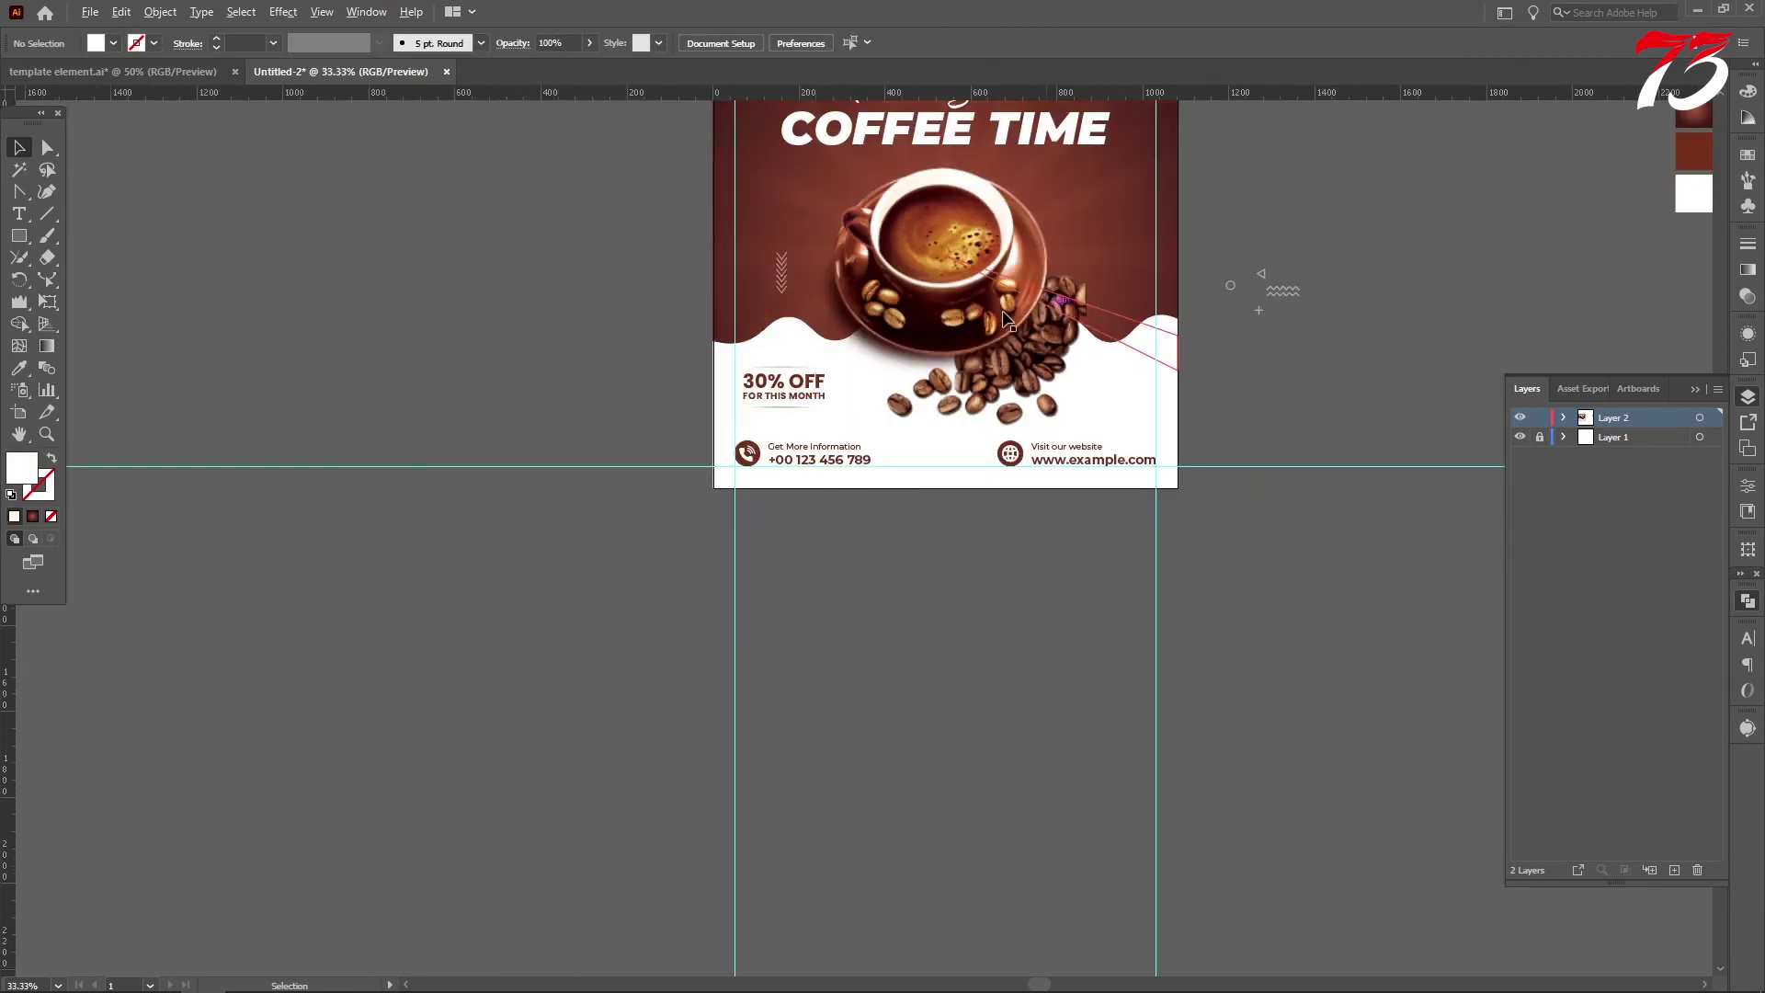
# Place the wavy lines in the brown area right of the cup and the plus sign above them, below the headline.
pyautogui.scroll(5, 303, 448)
pyautogui.scroll(2, 1307, 447)
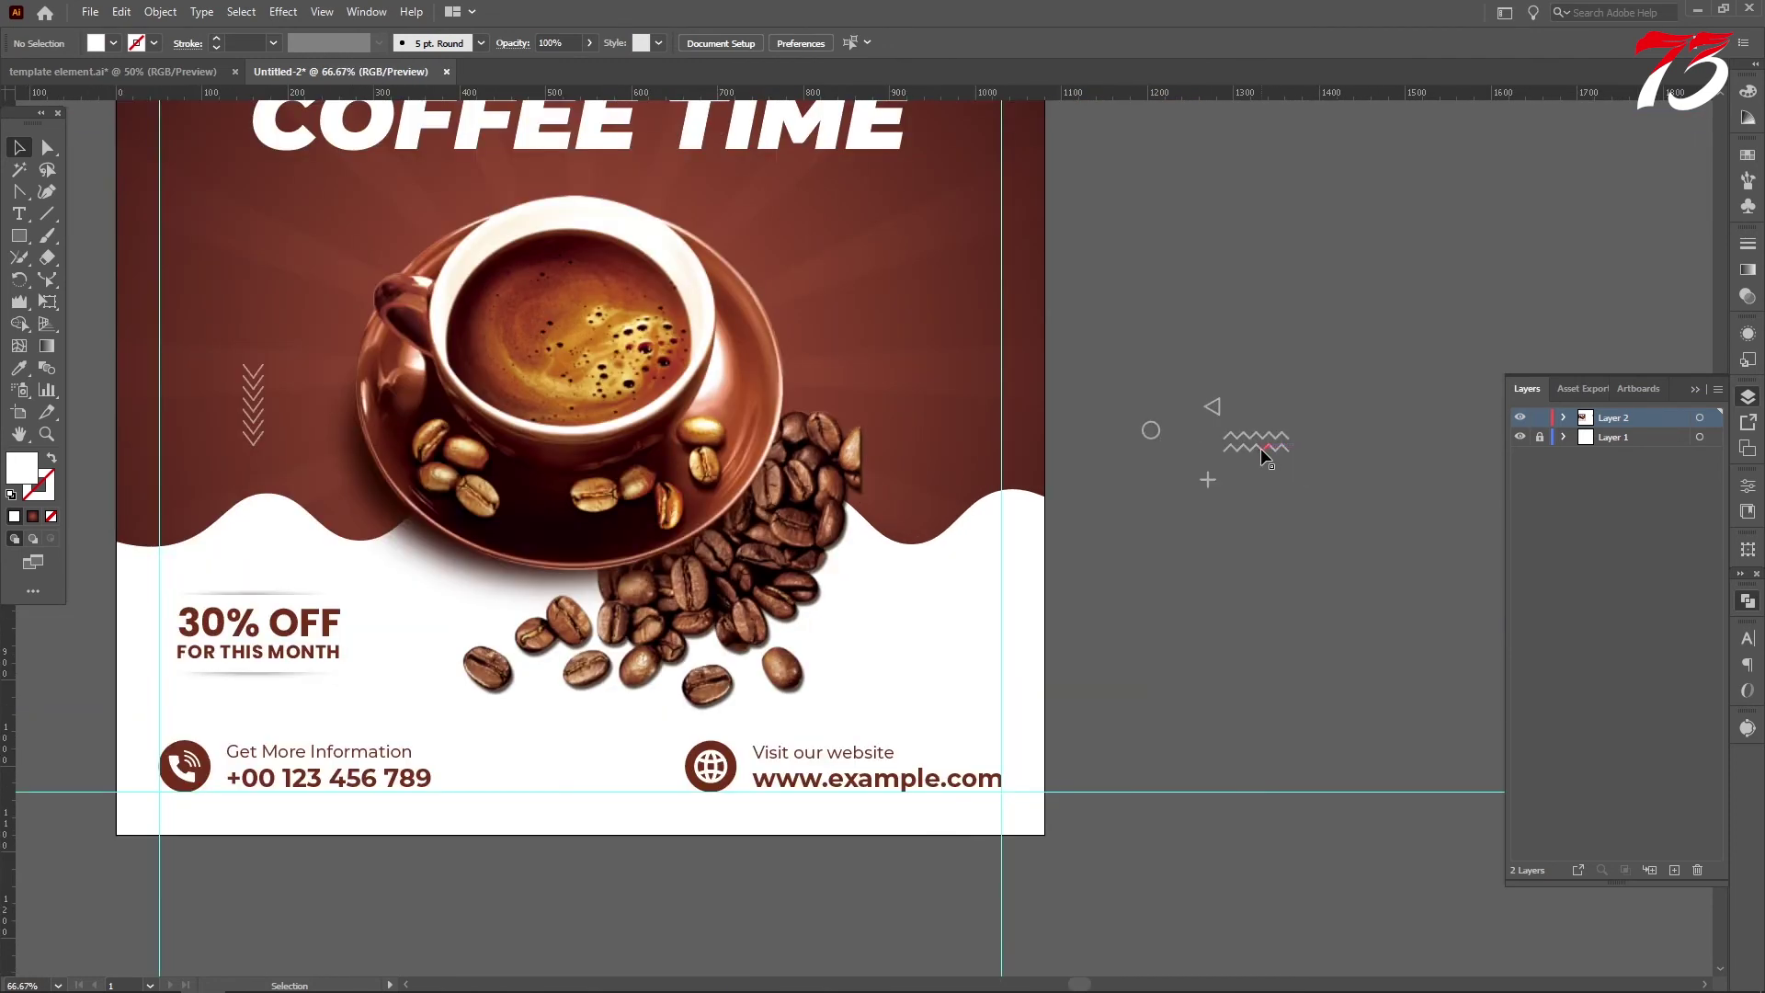
pyautogui.moveTo(1261, 447); pyautogui.dragTo(956, 432)
pyautogui.click(1219, 526)
pyautogui.scroll(-1, 1230, 522)
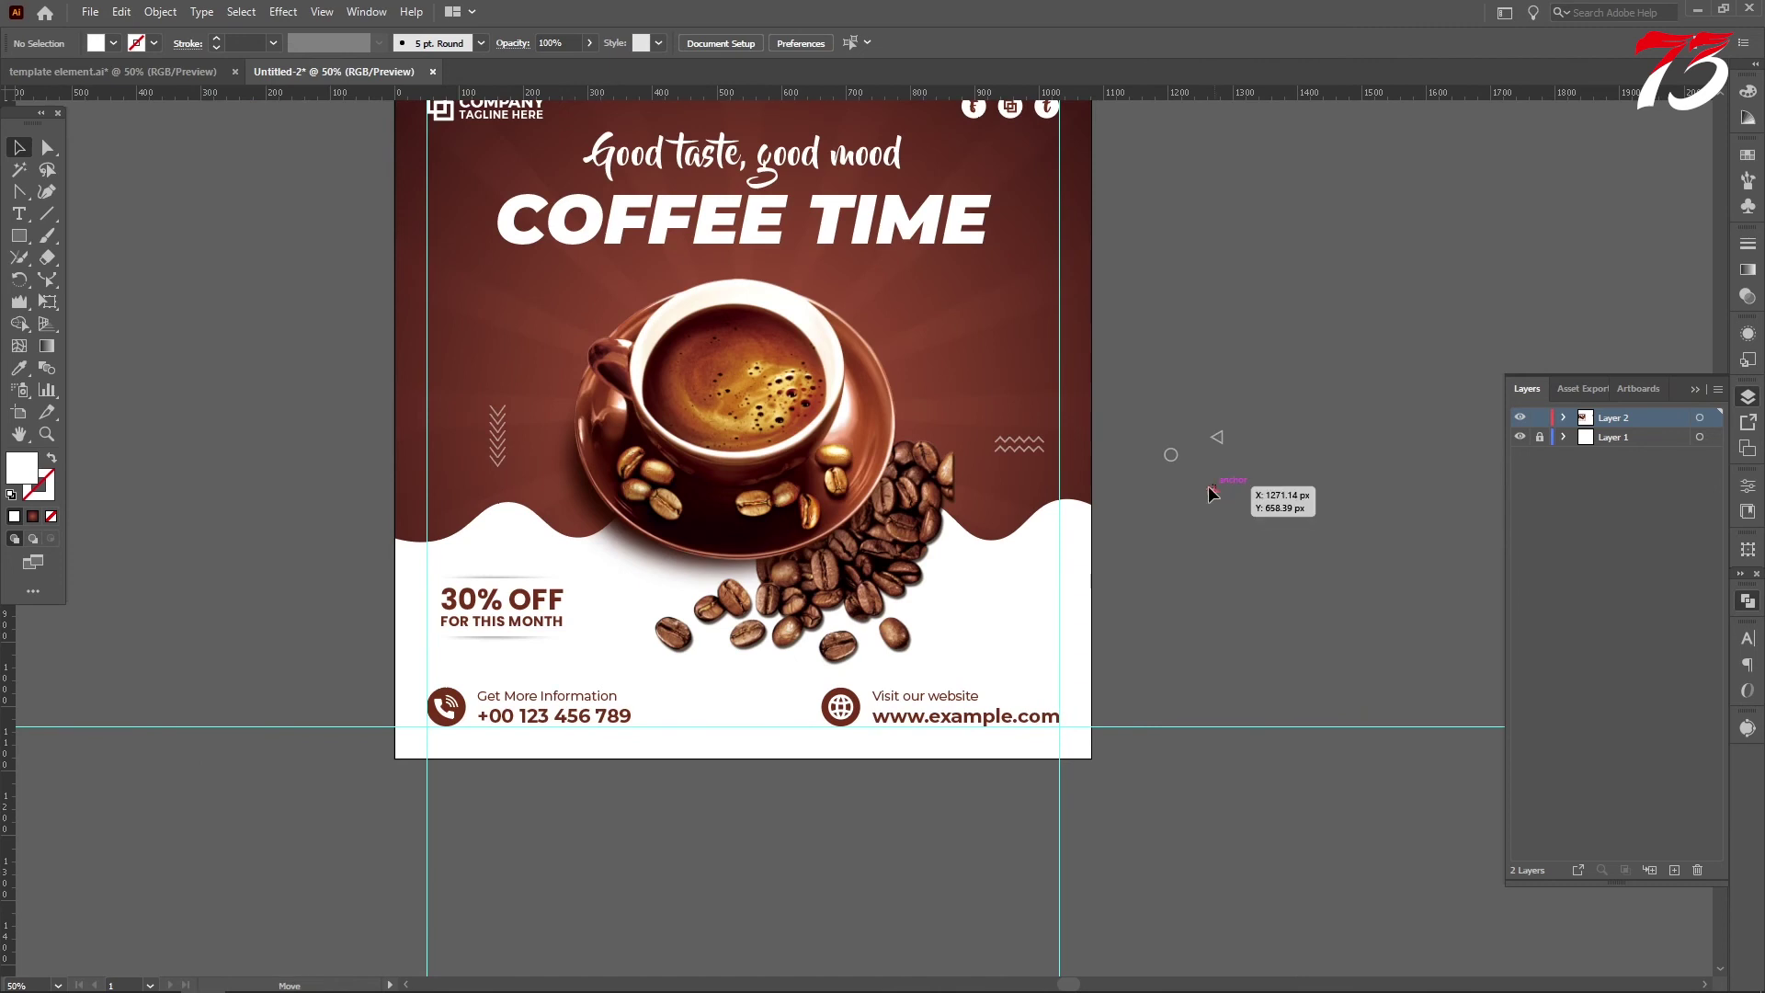
pyautogui.moveTo(1211, 493); pyautogui.dragTo(944, 316)
pyautogui.click(1240, 528)
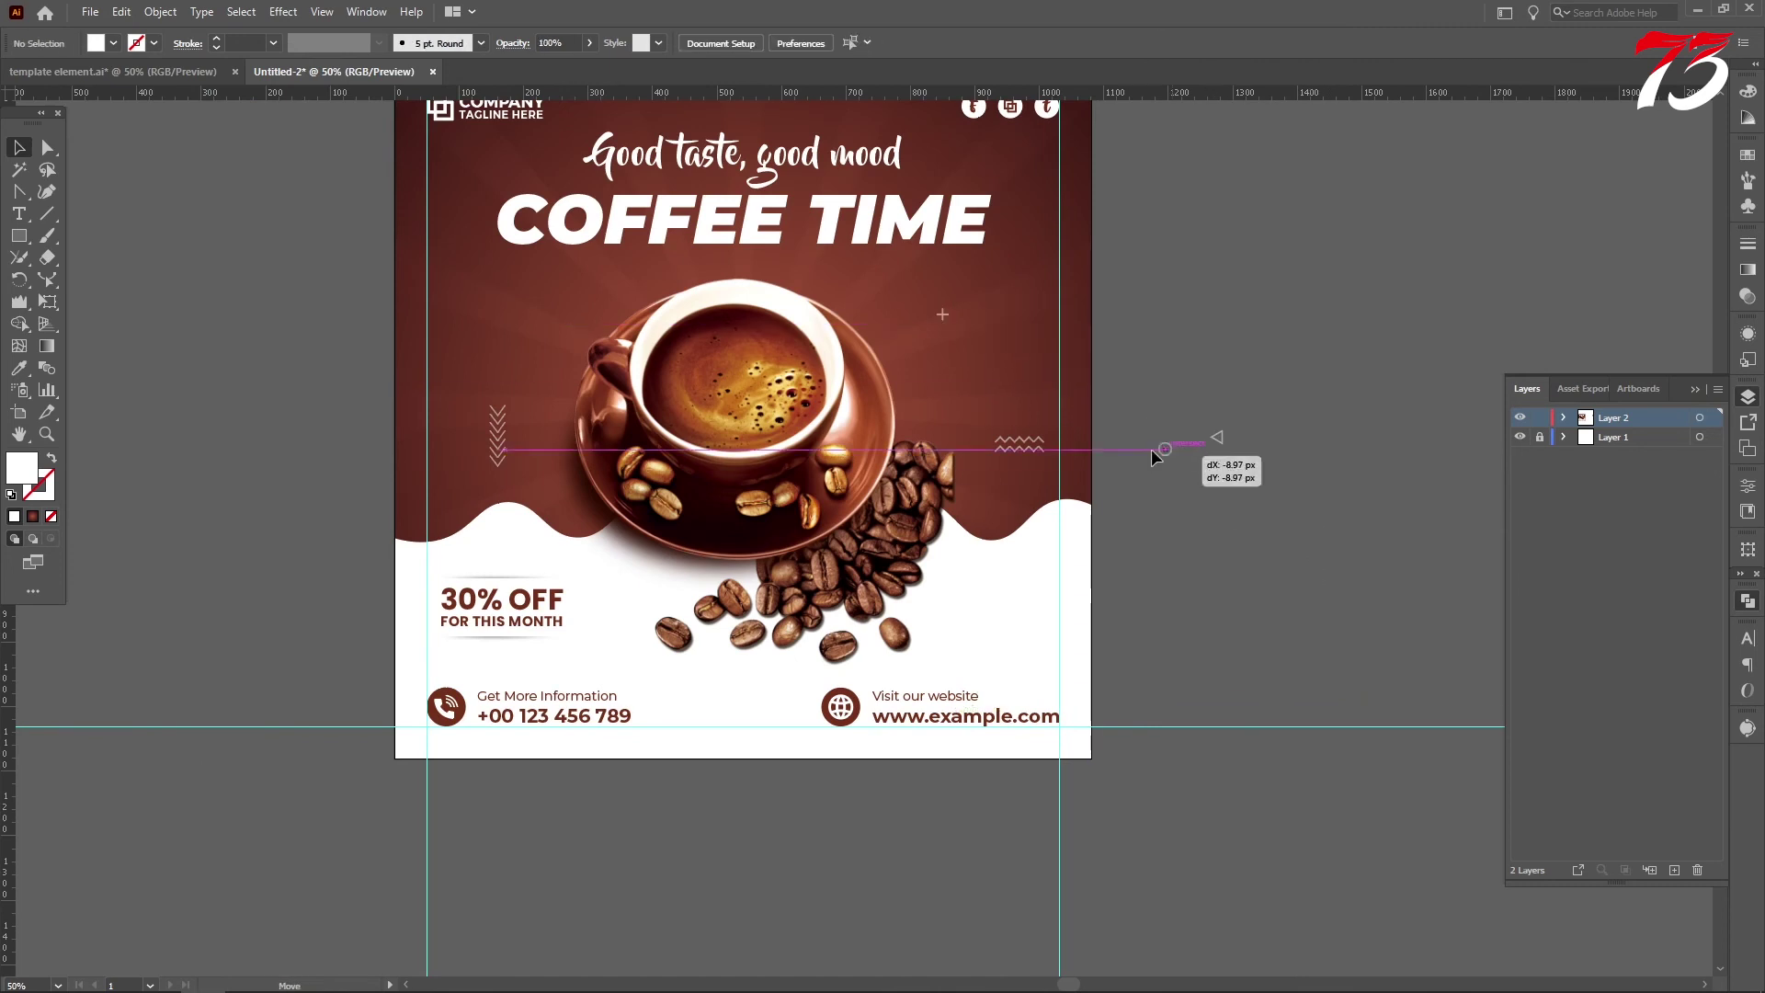
# Place the small circle outline in the brown area beside the cup's handle, below the start of the headline.
pyautogui.moveTo(1150, 449); pyautogui.dragTo(533, 299)
pyautogui.scroll(-1, 729, 408)
pyautogui.scroll(-1, 735, 395)
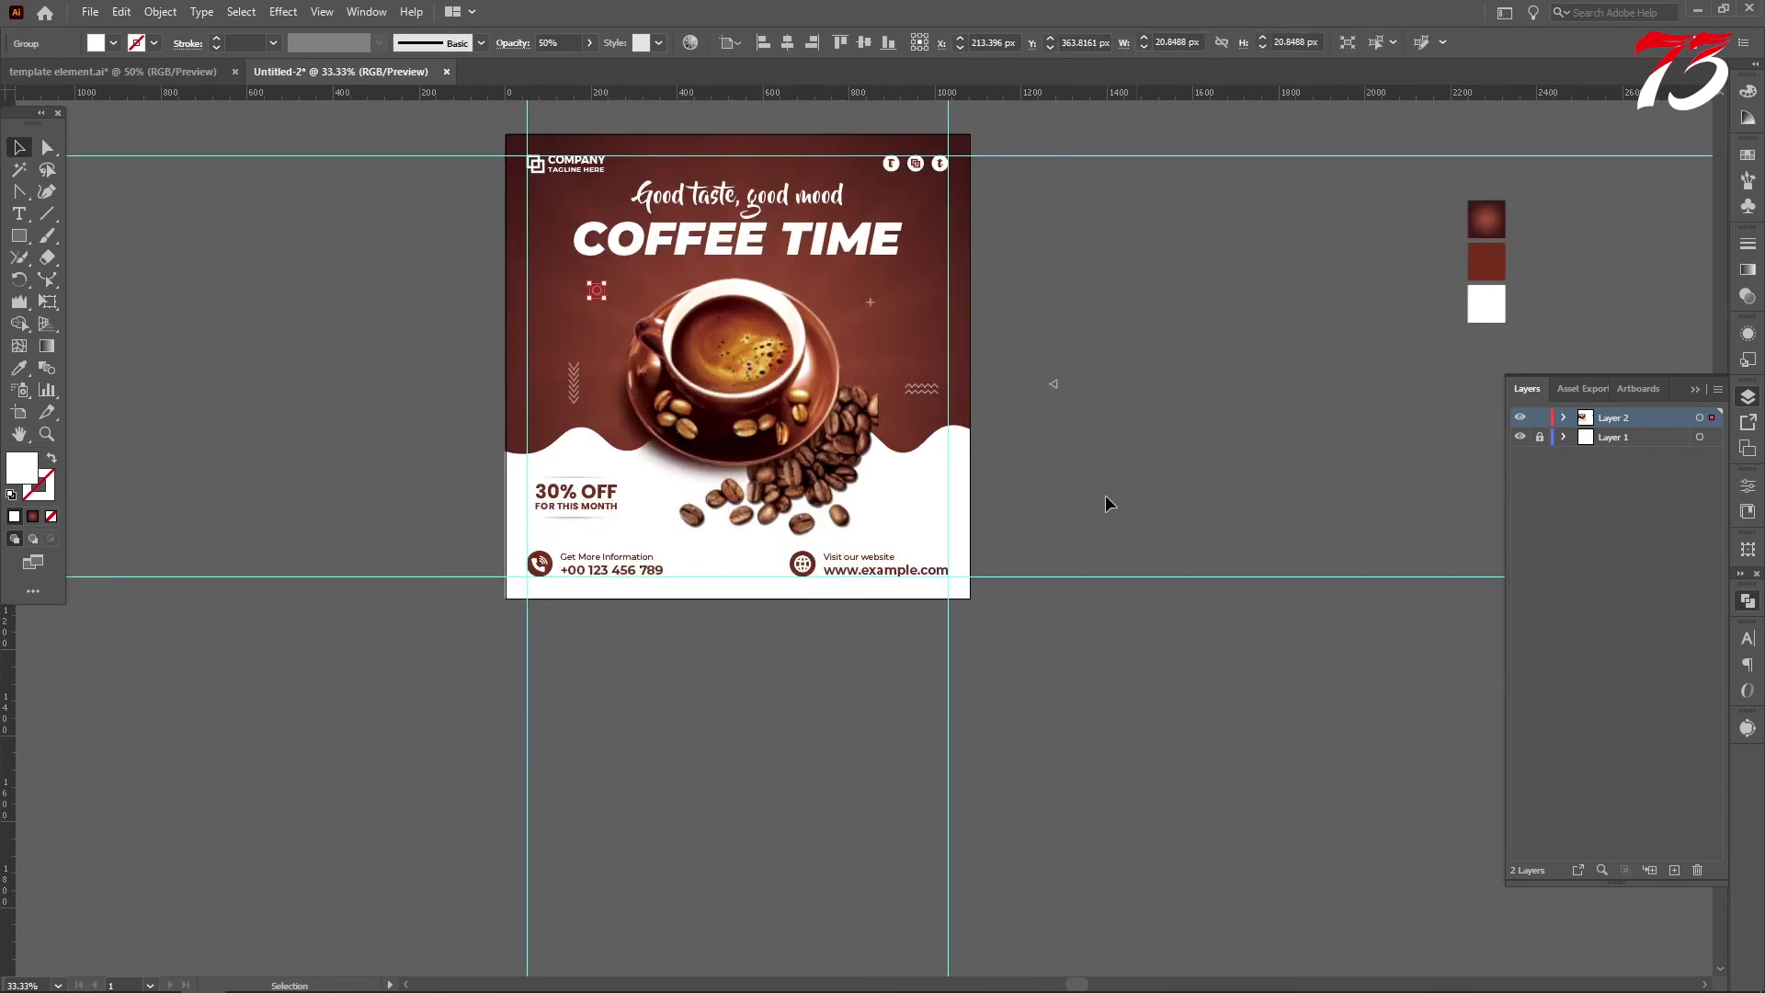
pyautogui.scroll(1, 777, 385)
pyautogui.scroll(2, 505, 246)
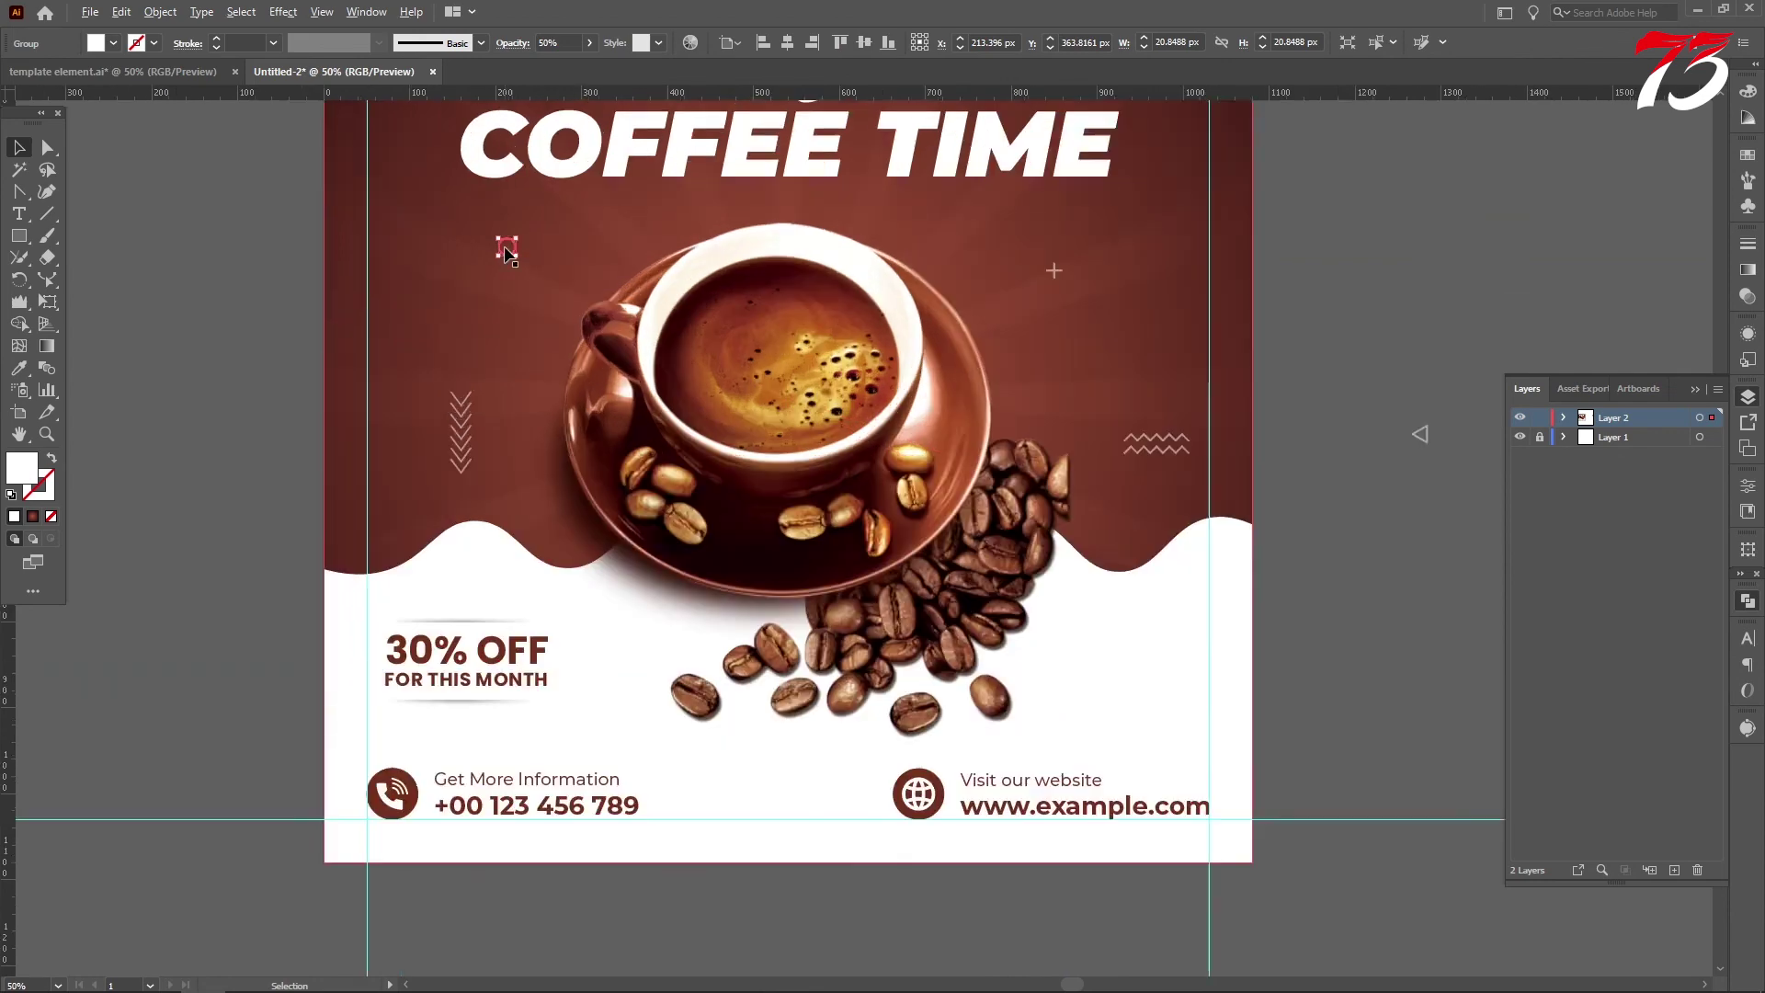
pyautogui.scroll(-1, 502, 246)
pyautogui.click(568, 283)
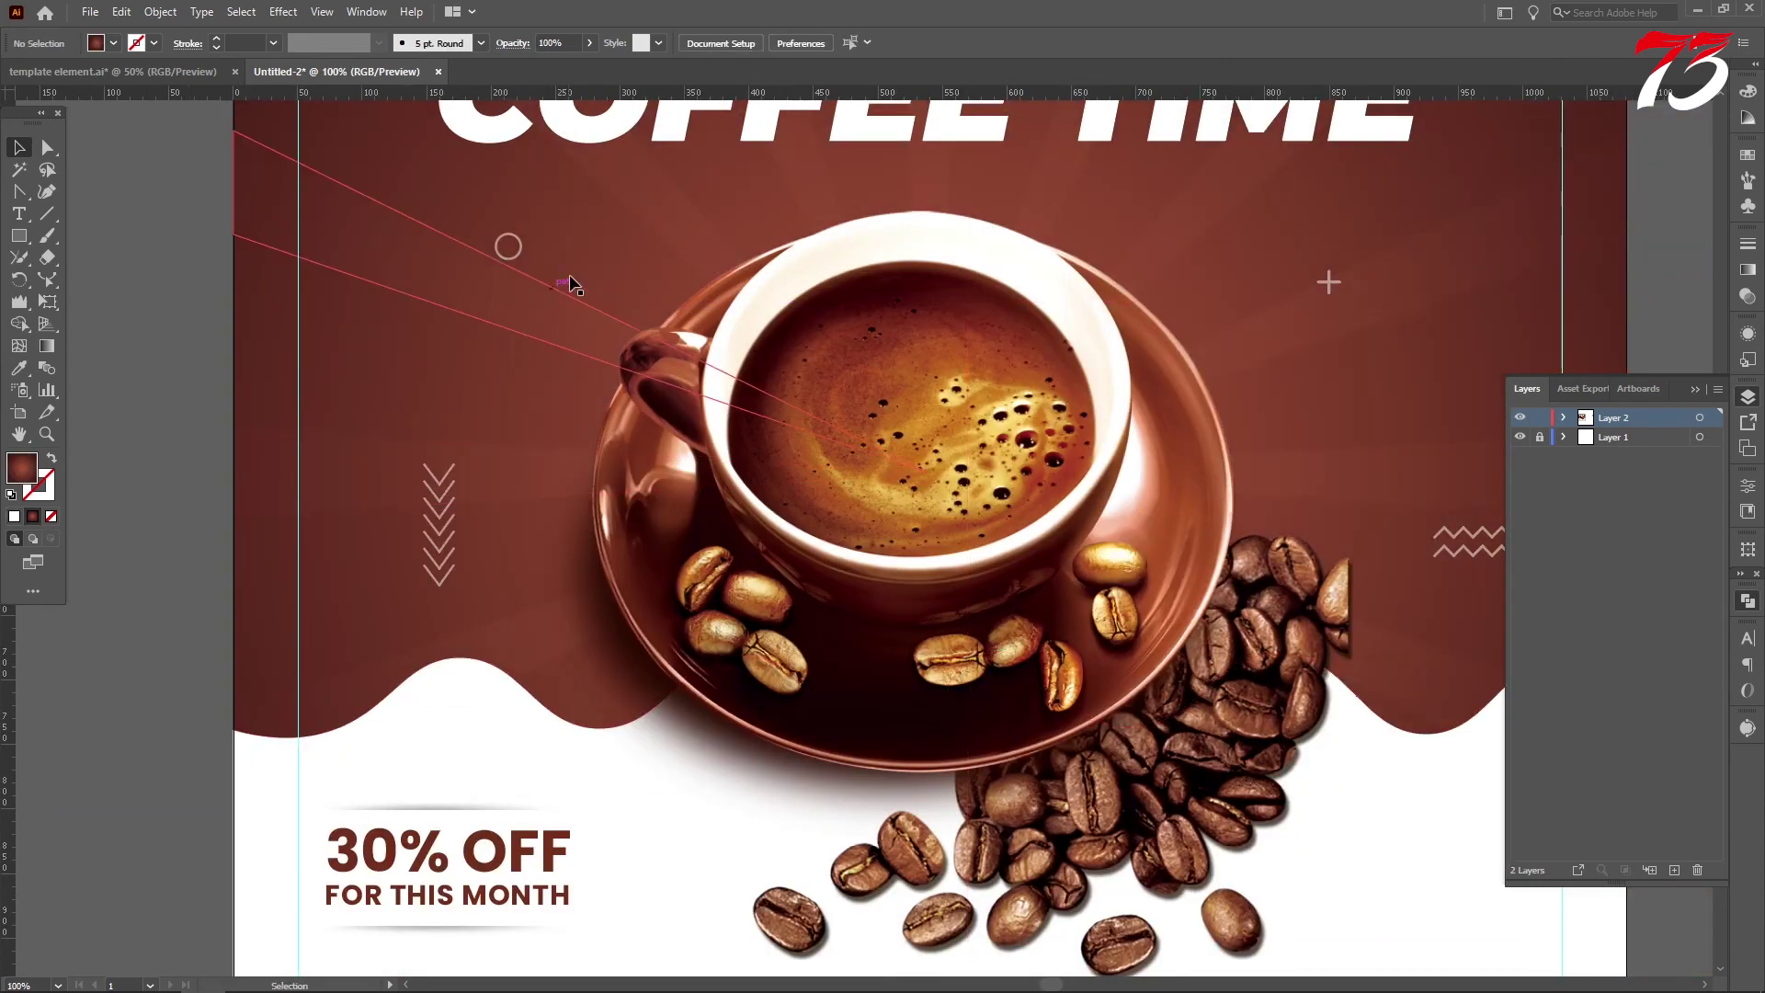
# Copy the circle outline into the white area right of the coffee beans and recolour the copy with the dark brown of the text.
pyautogui.moveTo(504, 269); pyautogui.dragTo(1122, 674)
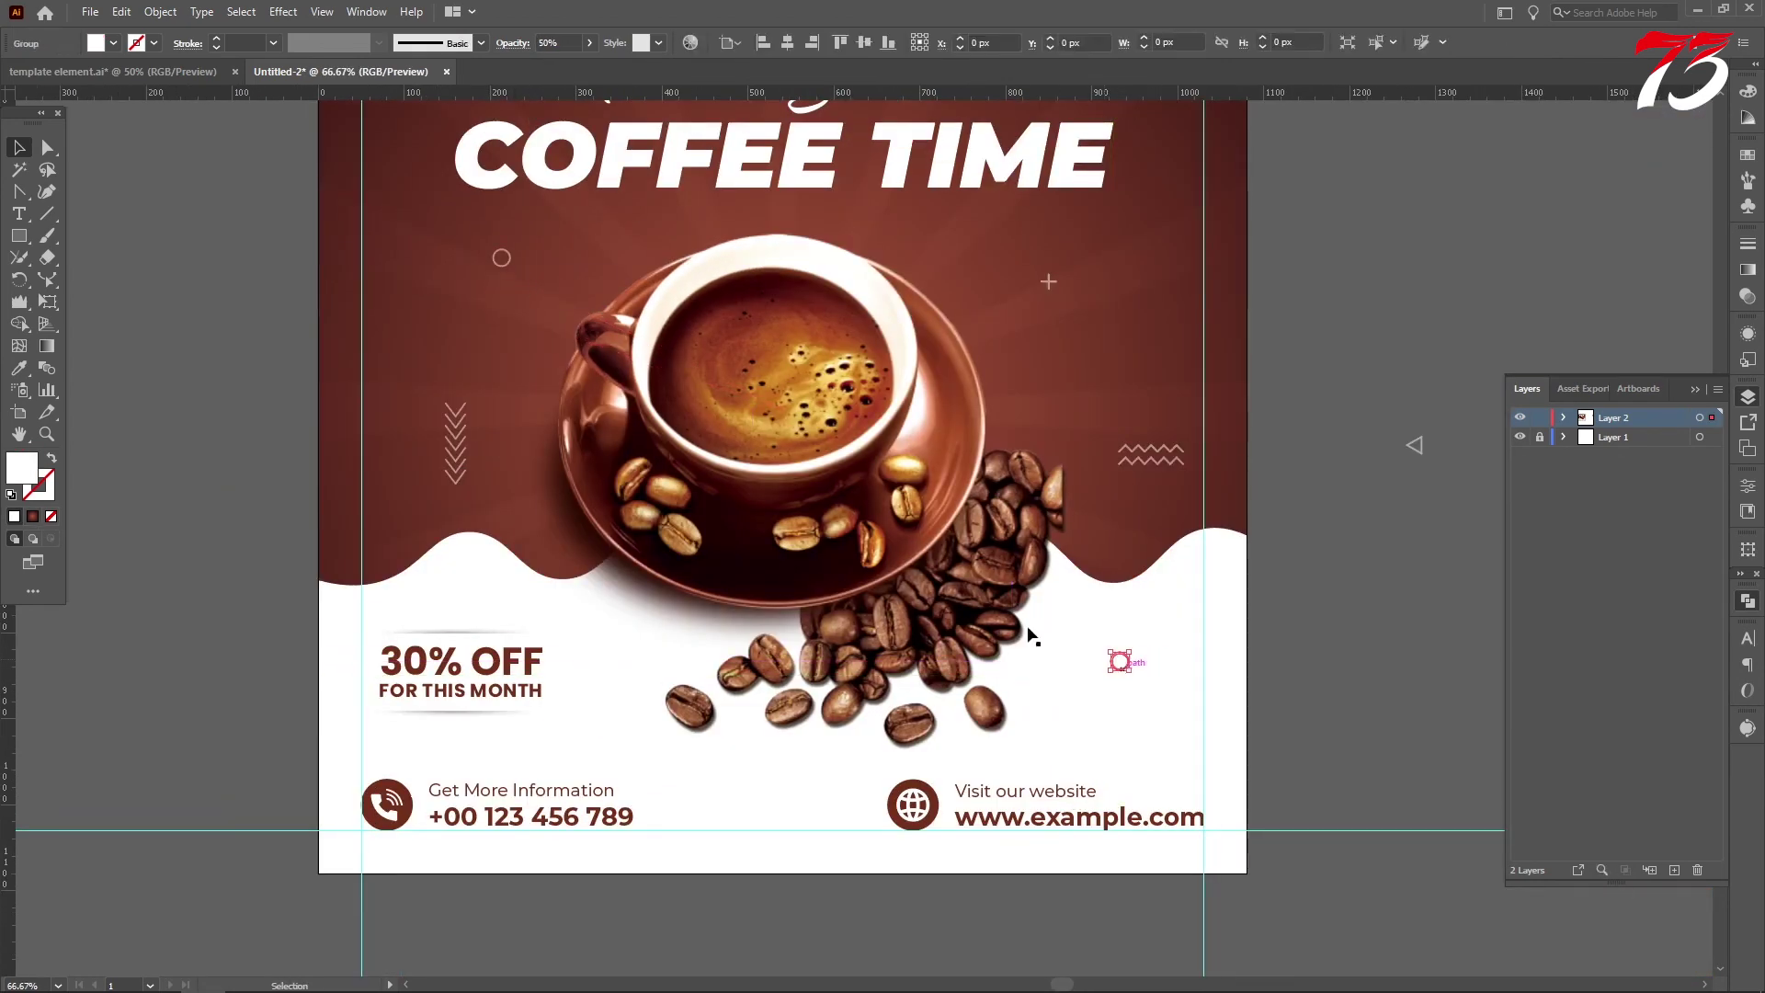
pyautogui.click(19, 368)
pyautogui.scroll(3, 411, 855)
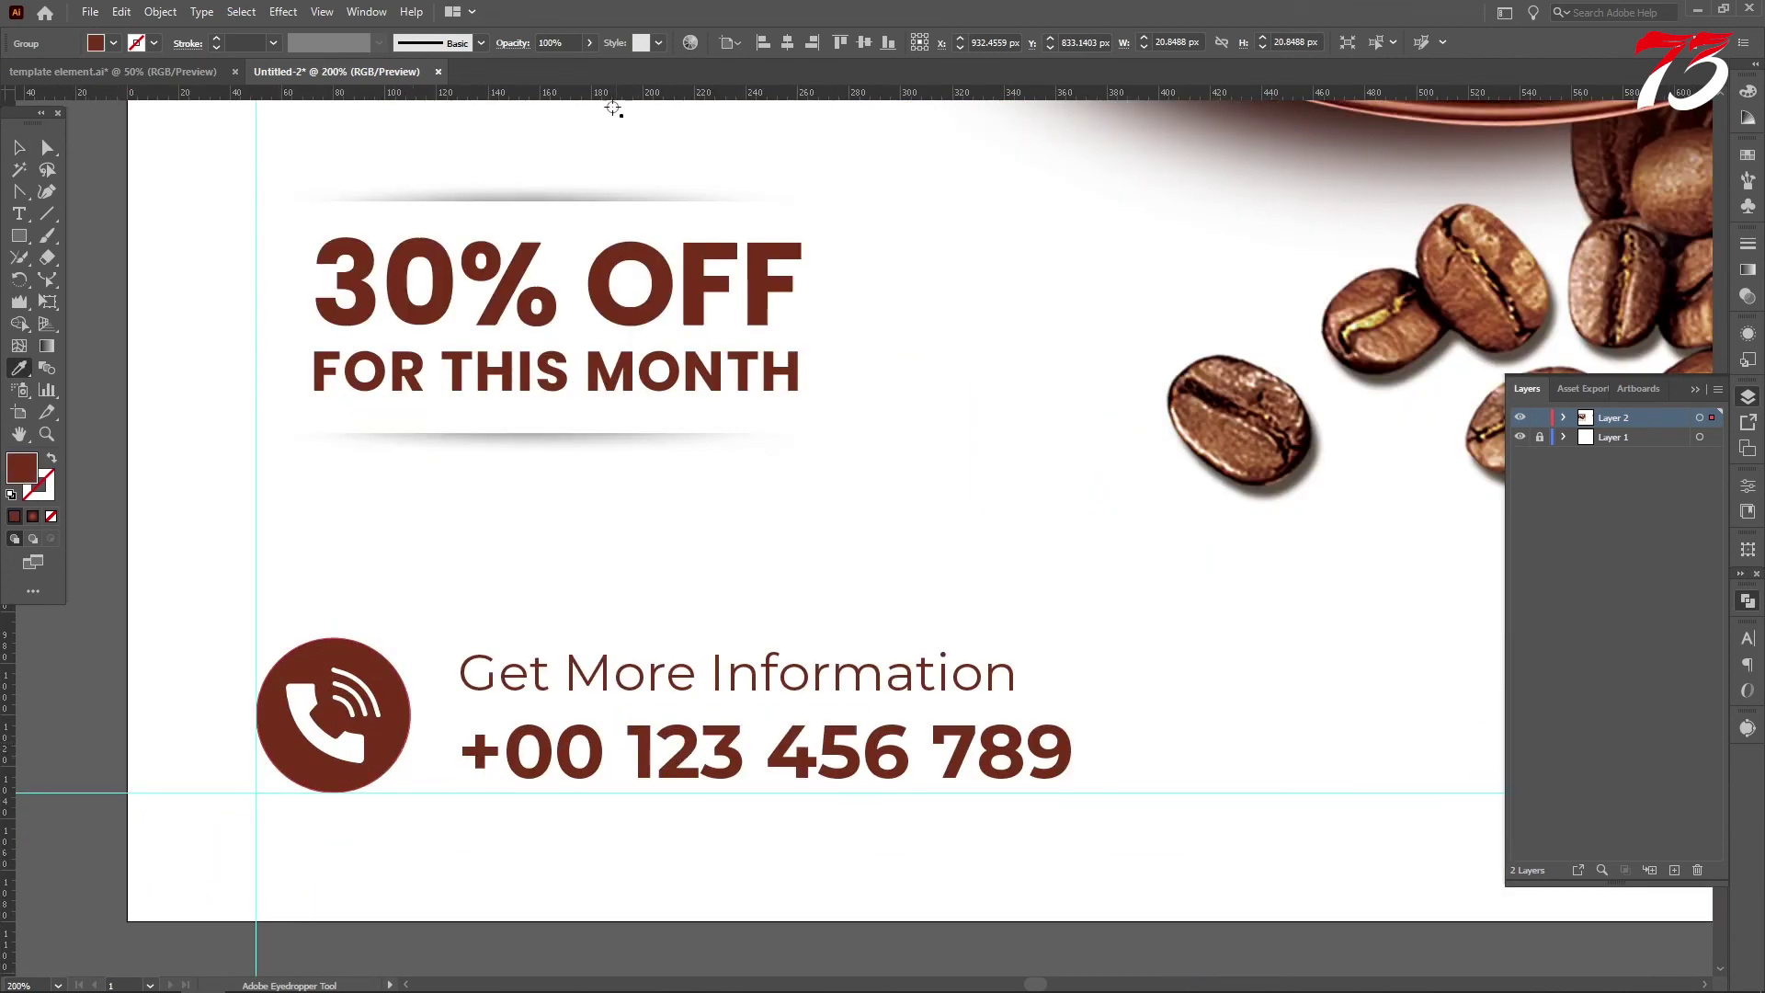
# Set the opacity of the brown circle beside the coffee beans to 50%.
pyautogui.moveTo(569, 43); pyautogui.dragTo(313, 41)
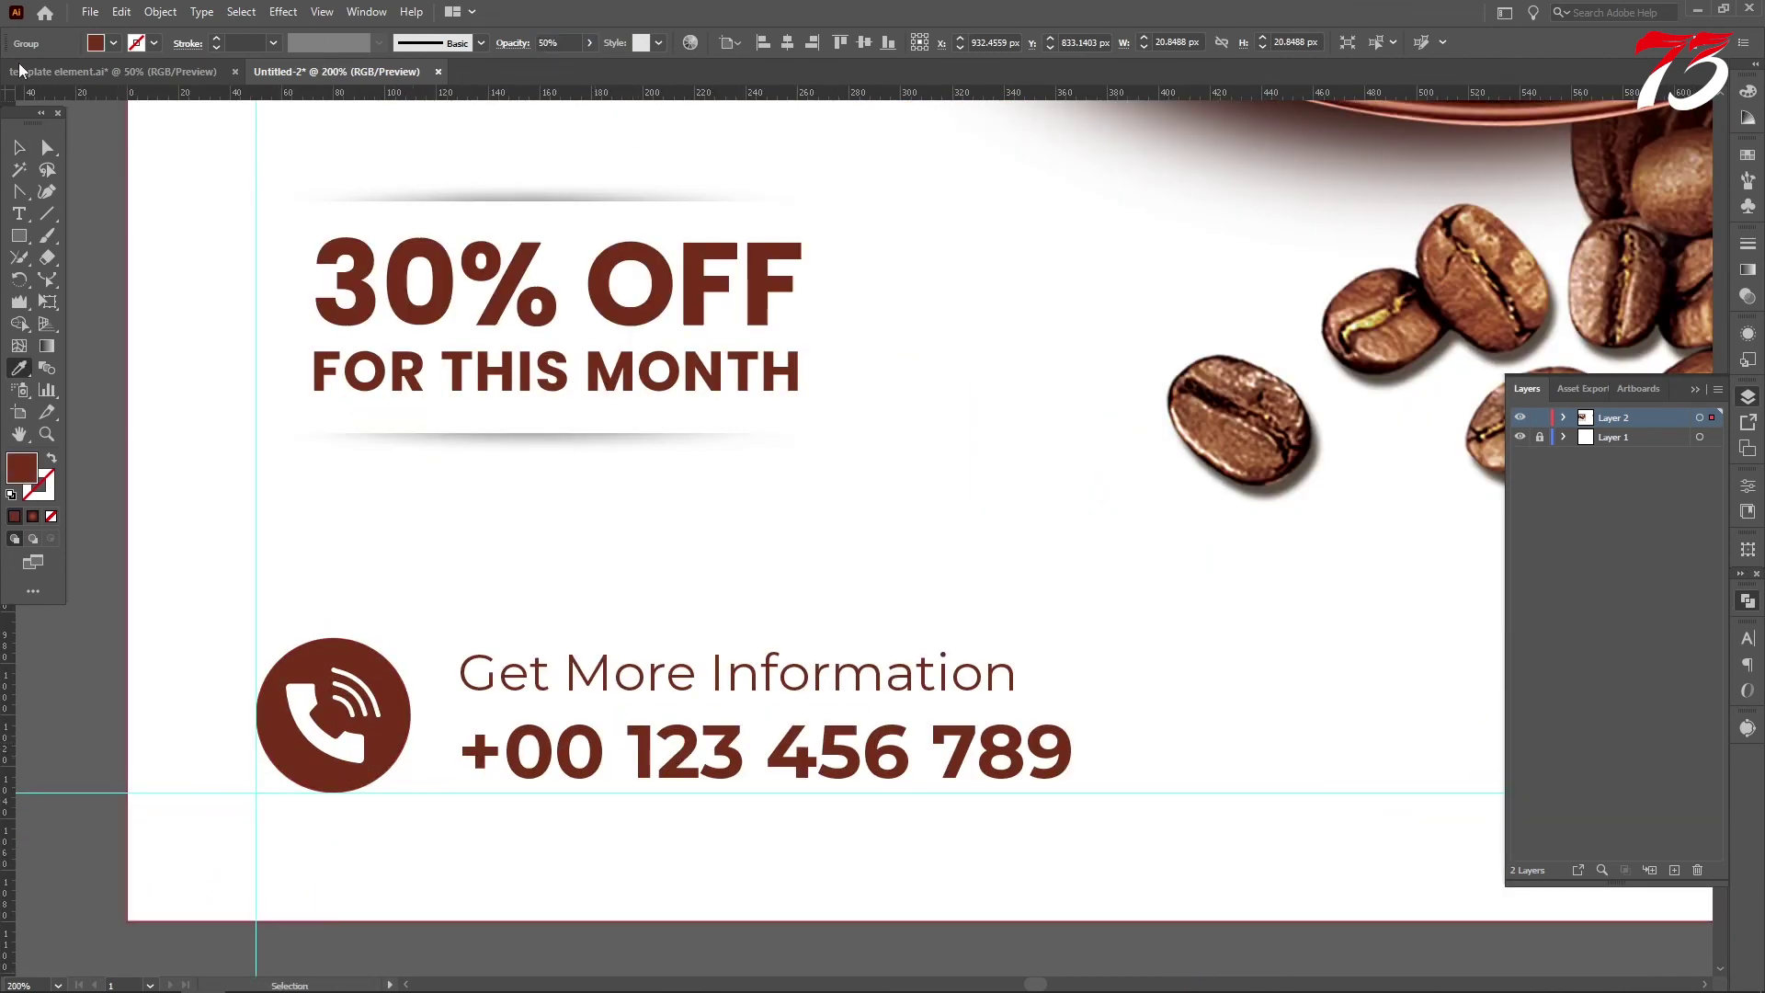
pyautogui.click(20, 148)
pyautogui.scroll(-5, 316, 276)
pyautogui.click(847, 615)
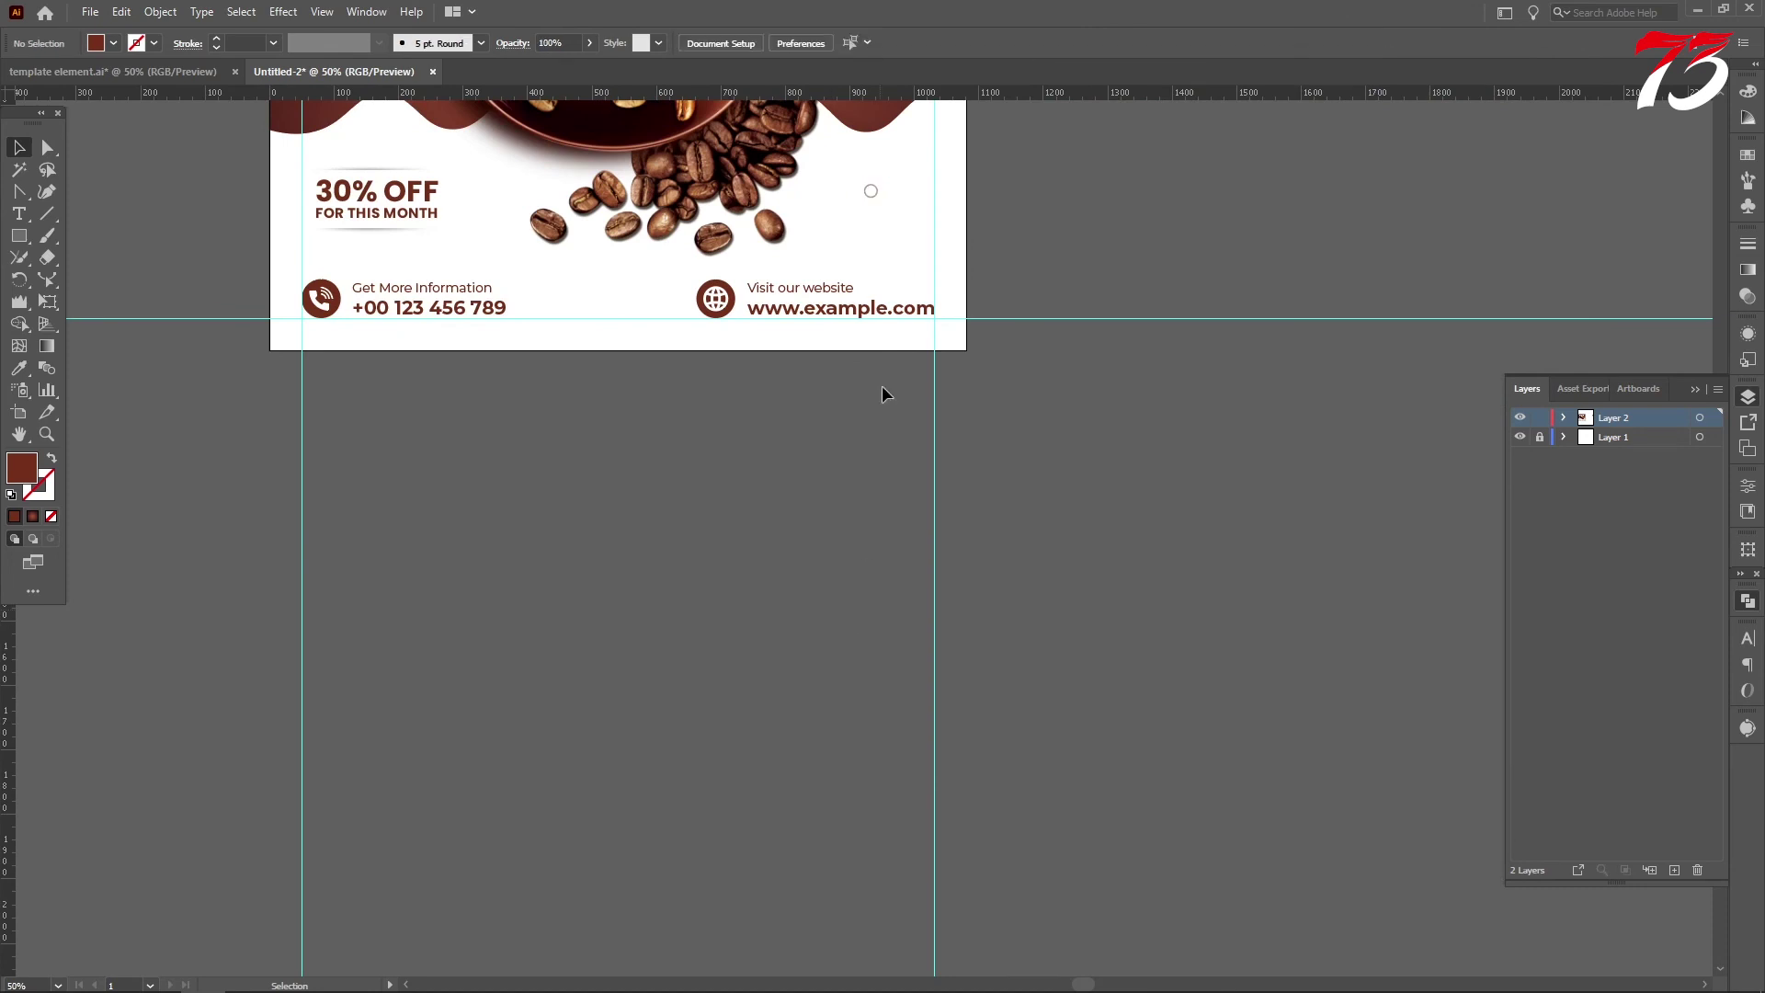
# Nudge the brown circle diagonally down and to the right, to about X 953 px, Y 854 px.
pyautogui.scroll(3, 869, 207)
pyautogui.moveTo(857, 231); pyautogui.dragTo(887, 261)
pyautogui.scroll(-3, 887, 261)
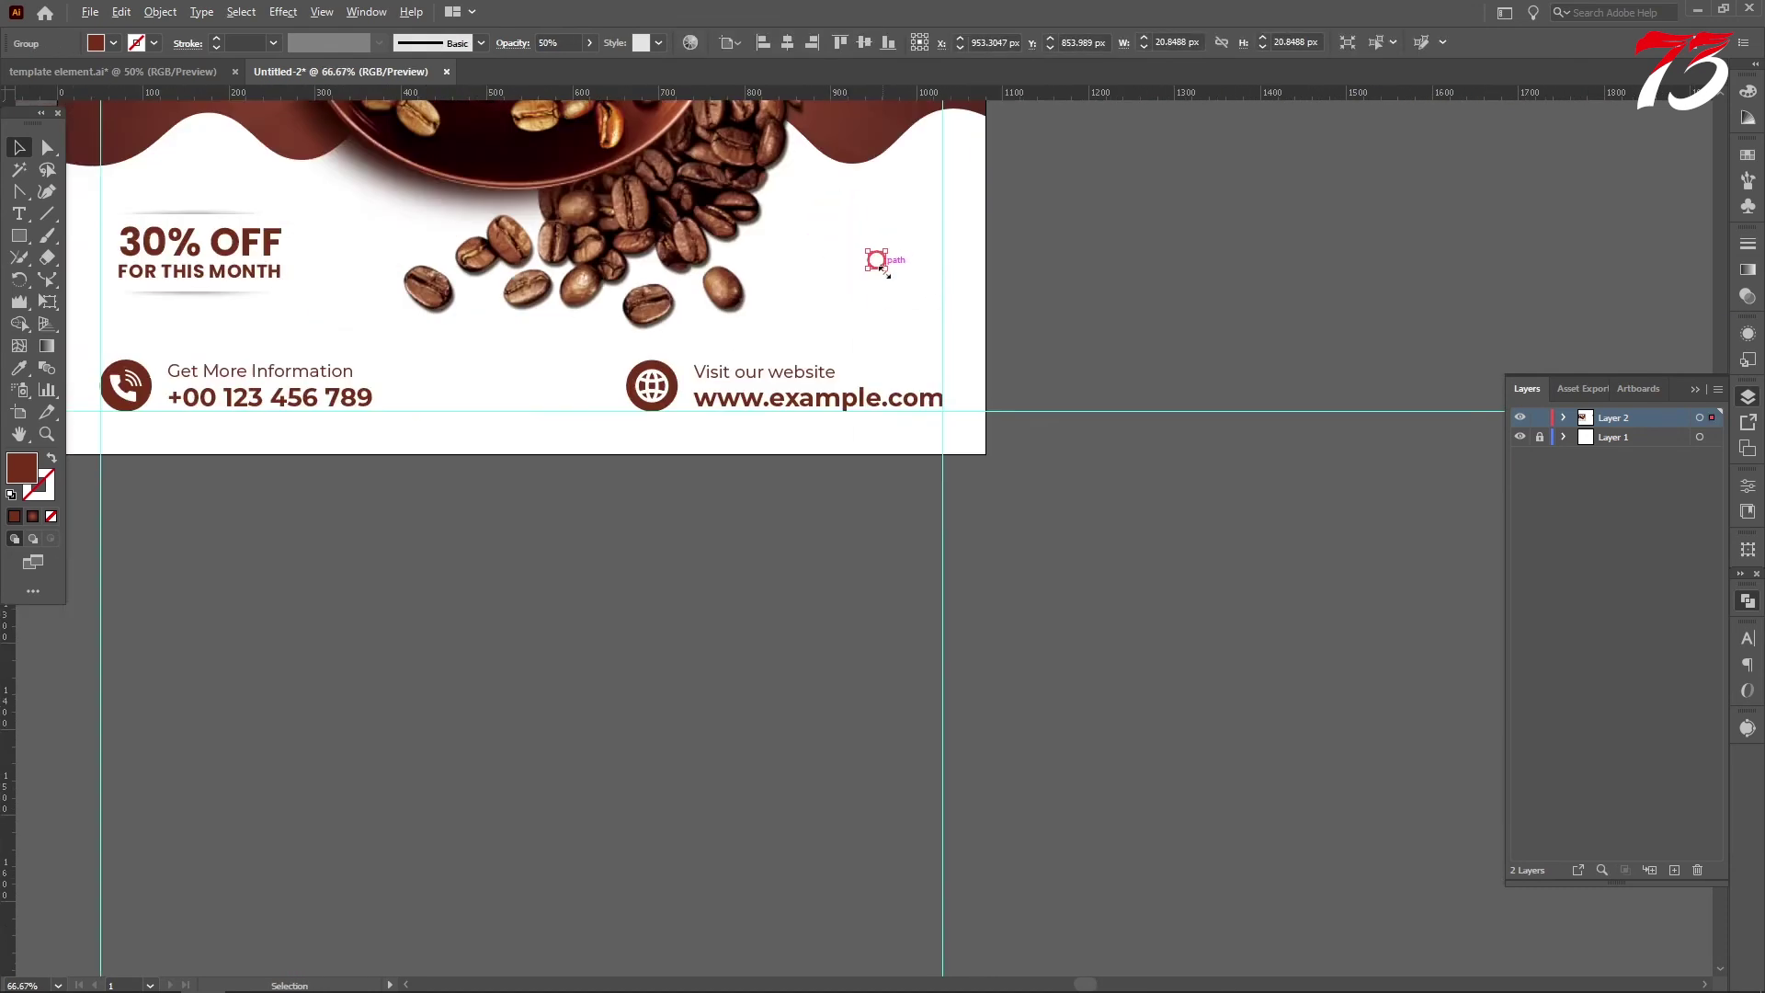
# Fit the whole artboard in view to review the finished post and collapse the layers list.
pyautogui.click(1172, 382)
pyautogui.scroll(2, 1094, 464)
pyautogui.scroll(-1, 1088, 484)
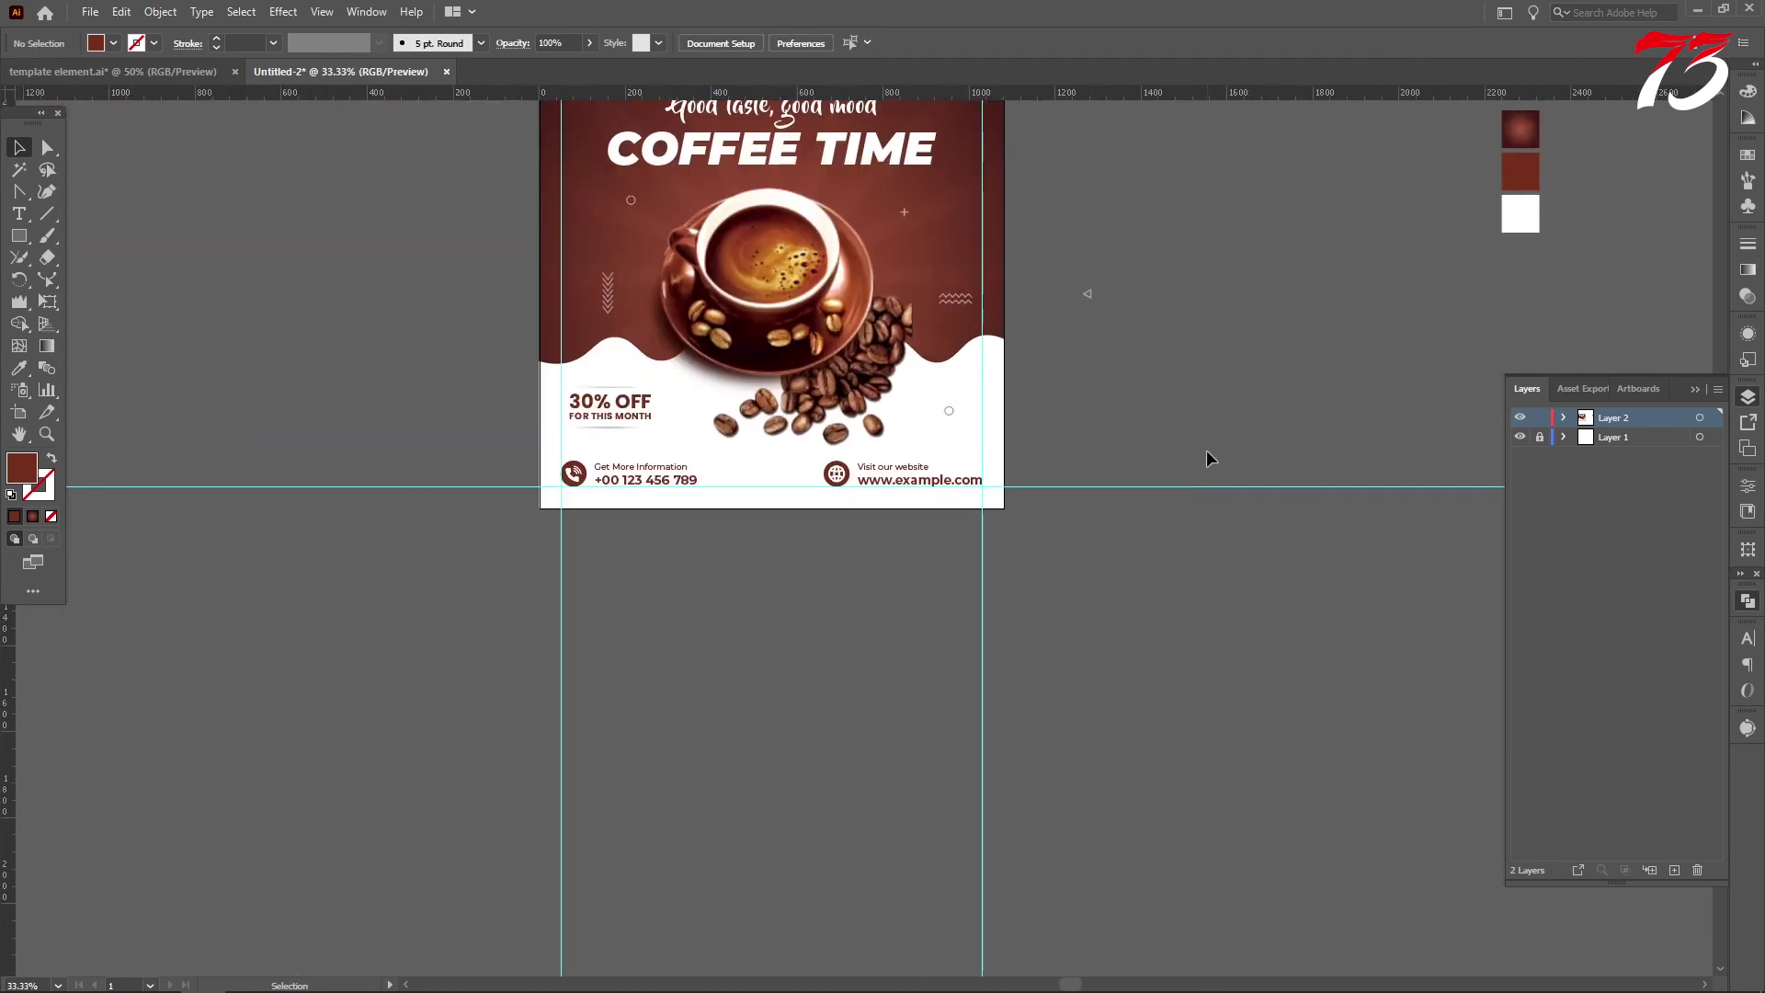
pyautogui.scroll(2, 1206, 450)
pyautogui.hotkey('ctrl', '0')
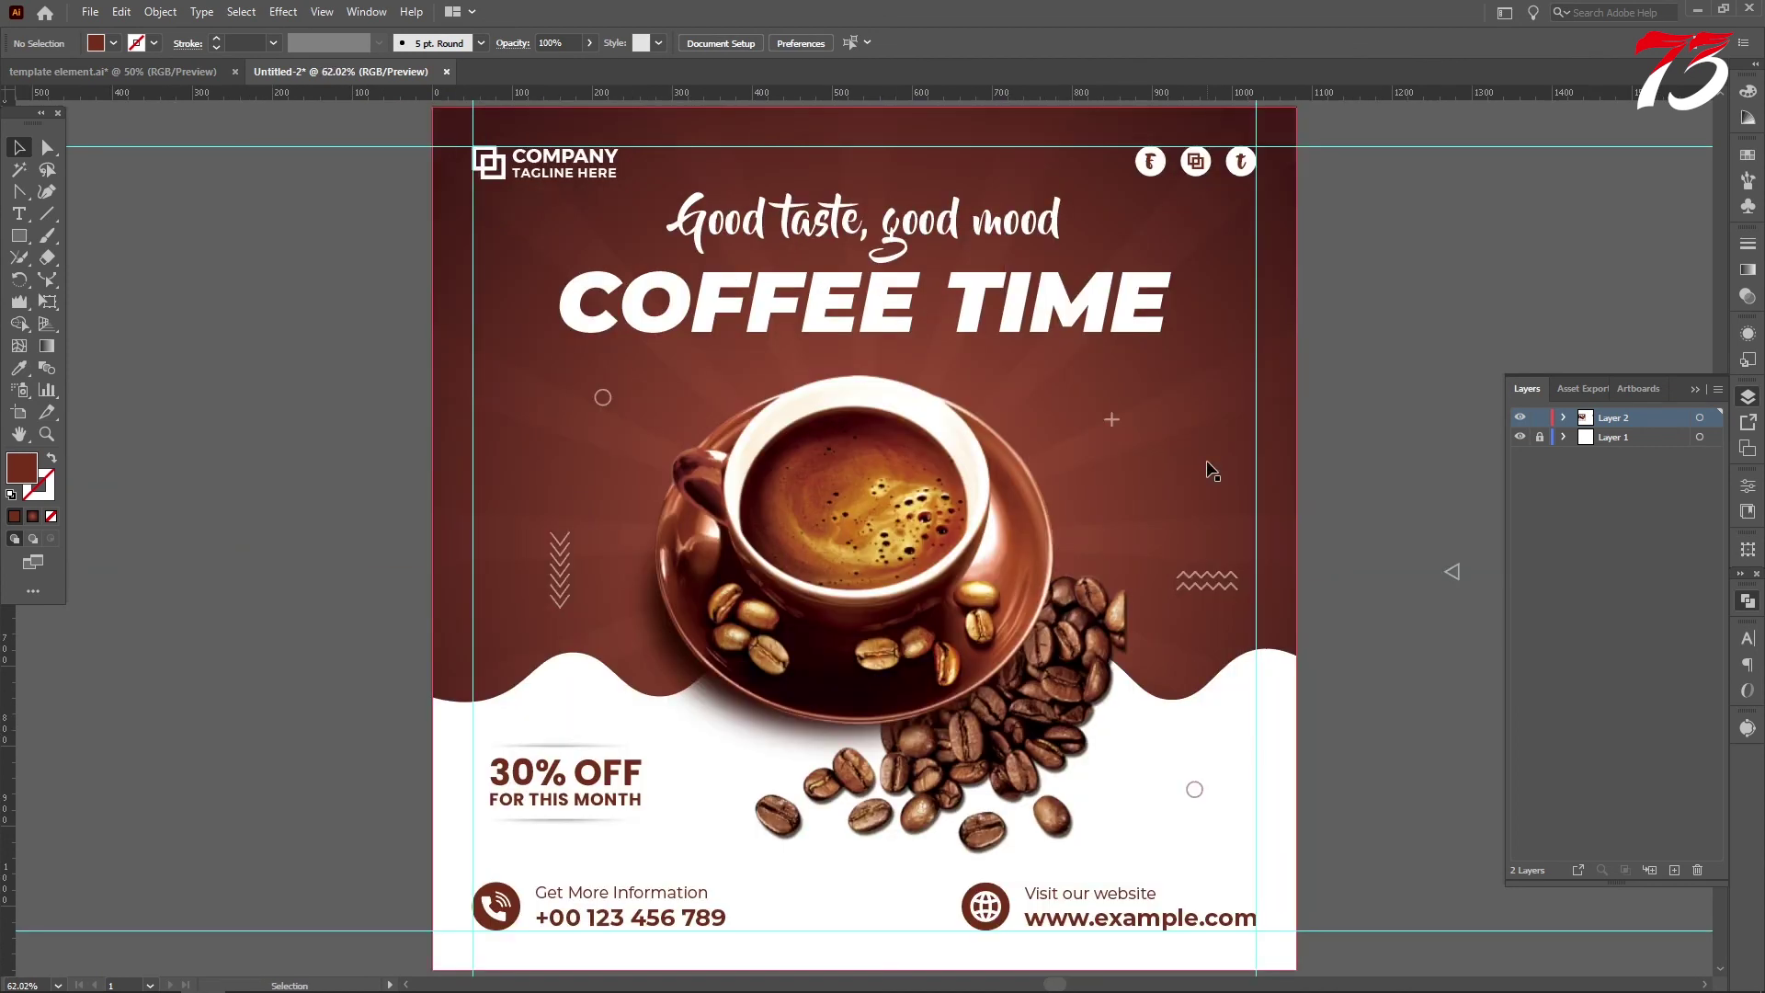
pyautogui.click(1693, 391)
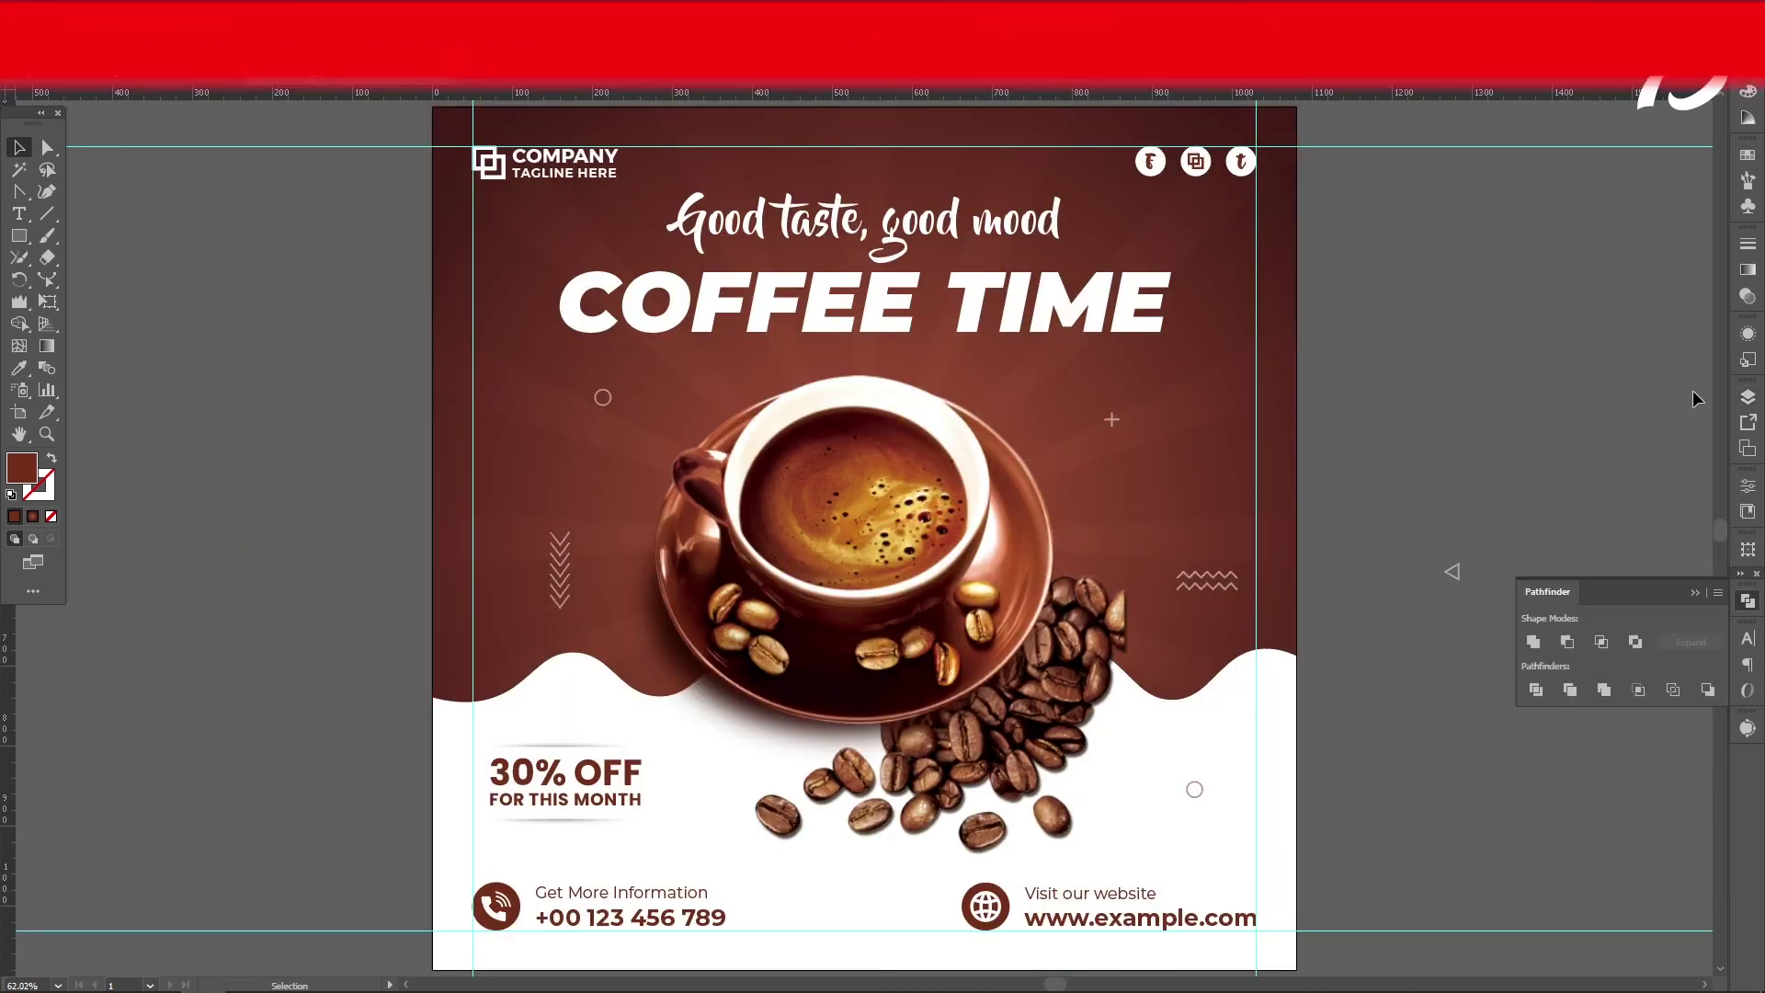